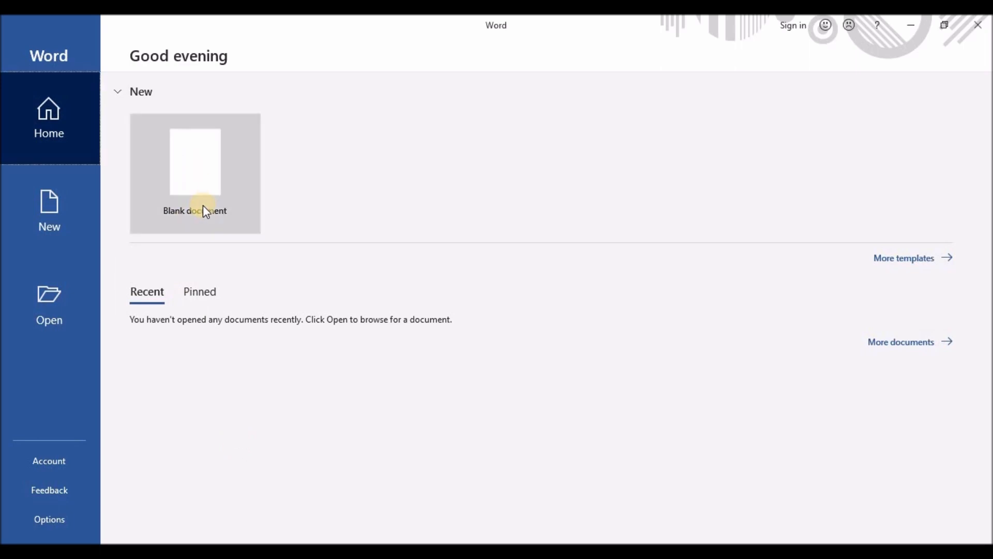
Create a new blank document and set its page margins to Narrow.
{"action": "left_click", "coordinate": [201, 184]}
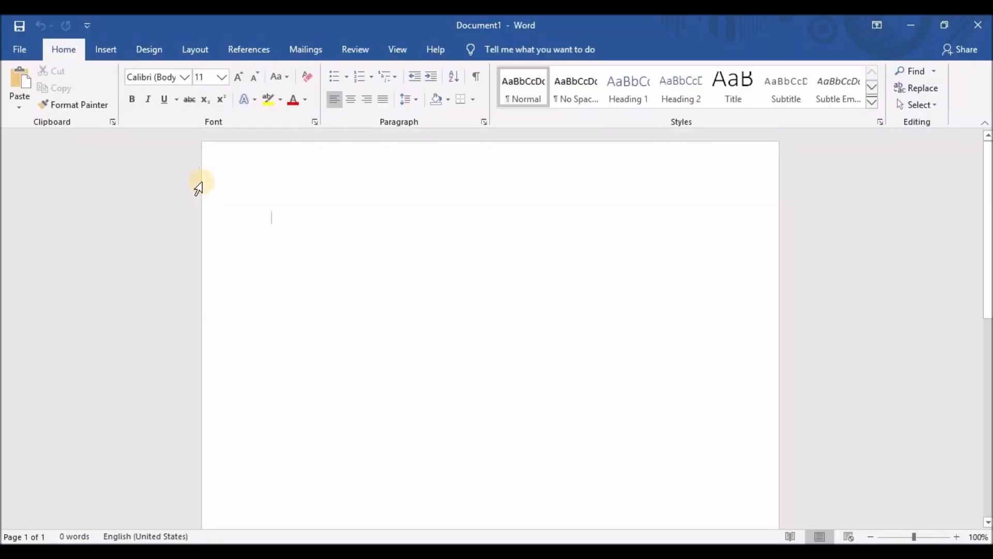
{"action": "left_click", "coordinate": [200, 54]}
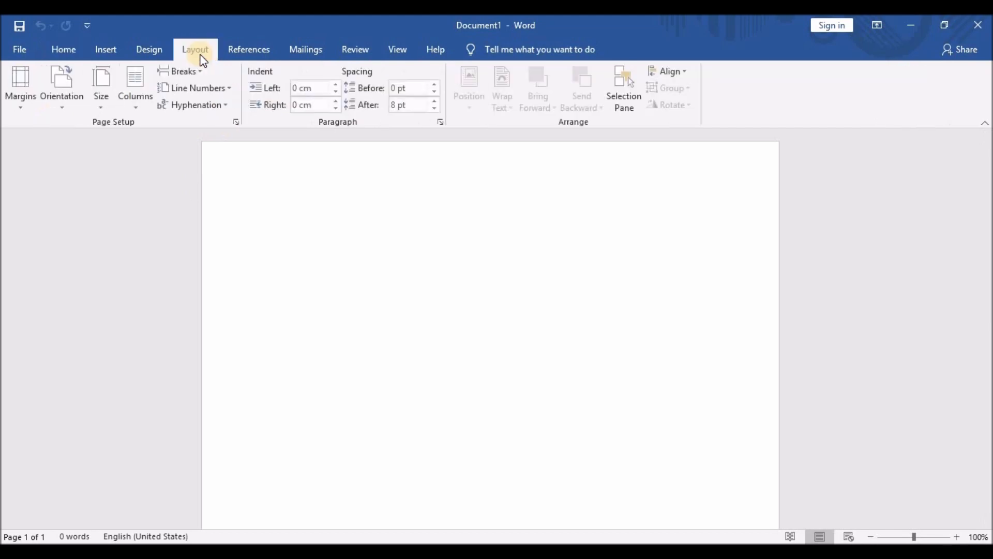
{"action": "left_click", "coordinate": [23, 98]}
{"action": "left_click", "coordinate": [30, 178]}
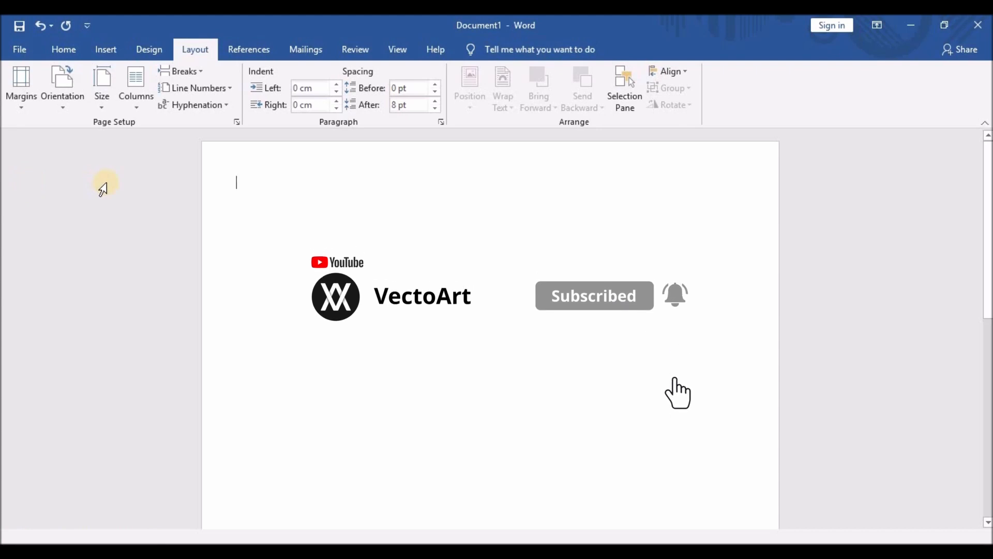
{"action": "left_click", "coordinate": [104, 49]}
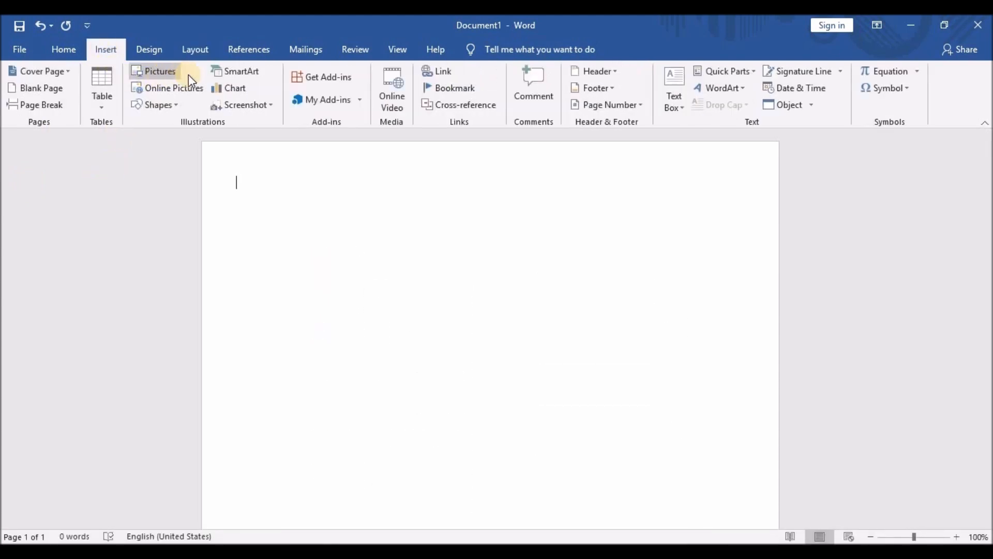
Draw a rectangle shape spanning the top-right corner of the page.
{"action": "left_click", "coordinate": [167, 106]}
{"action": "left_click", "coordinate": [182, 140]}
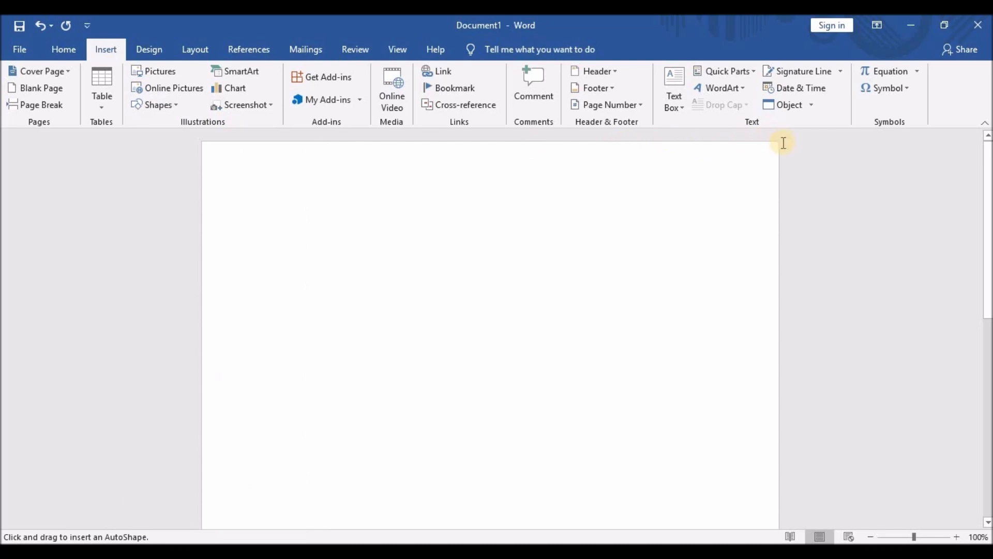
{"action": "mouse_move", "coordinate": [778, 142]}
{"action": "left_mouse_down"}
{"action": "mouse_move", "coordinate": [657, 242]}
{"action": "mouse_move", "coordinate": [575, 262]}
{"action": "mouse_move", "coordinate": [572, 280]}
{"action": "mouse_move", "coordinate": [556, 283]}
{"action": "left_mouse_up"}
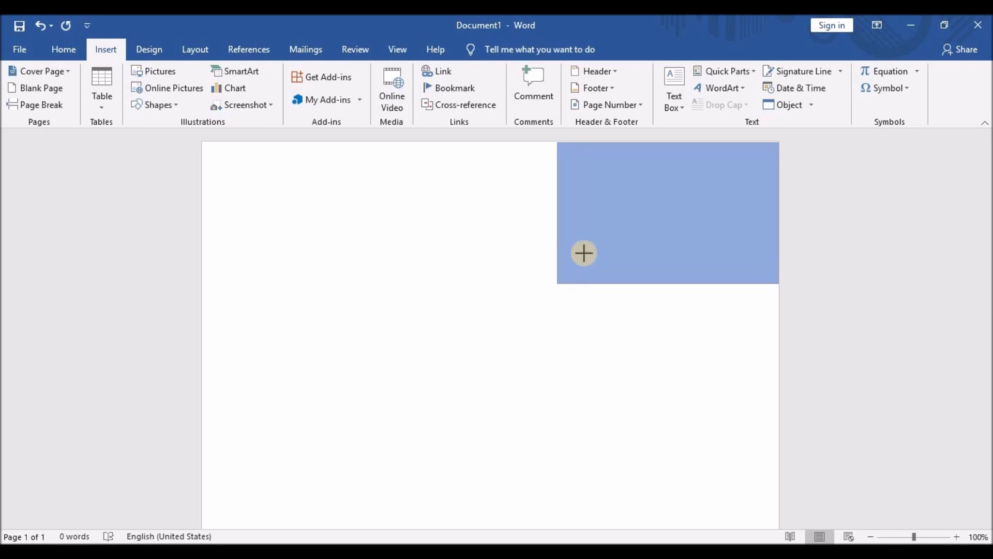
Fill the rectangle with a custom light green colour from the colour picker.
{"action": "right_click", "coordinate": [666, 187]}
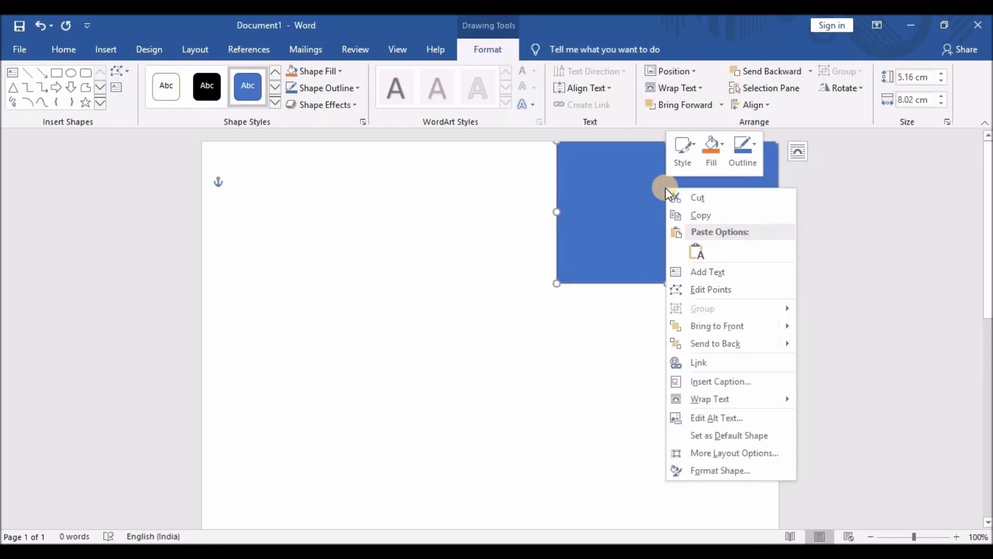
{"action": "left_click", "coordinate": [712, 470]}
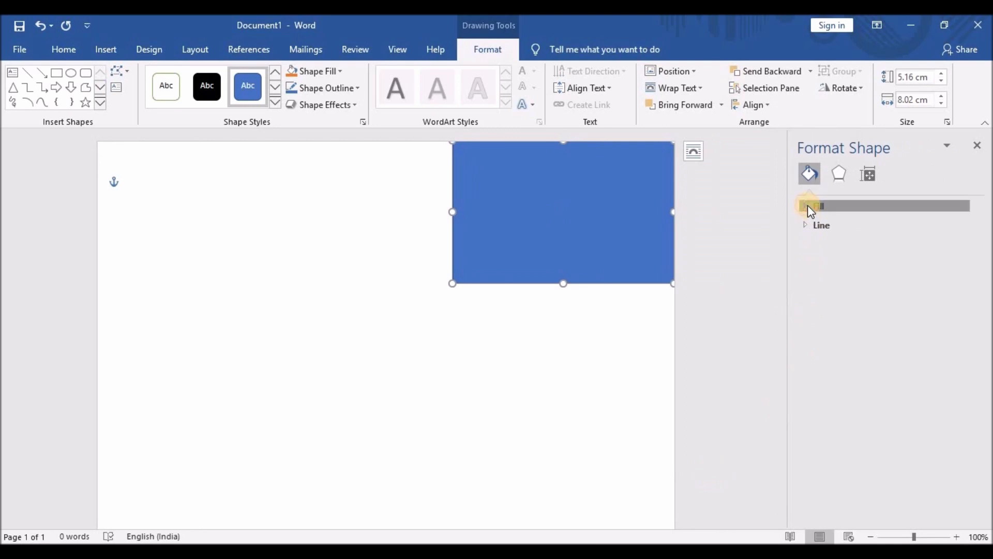
{"action": "left_click", "coordinate": [809, 205]}
{"action": "left_click", "coordinate": [964, 319]}
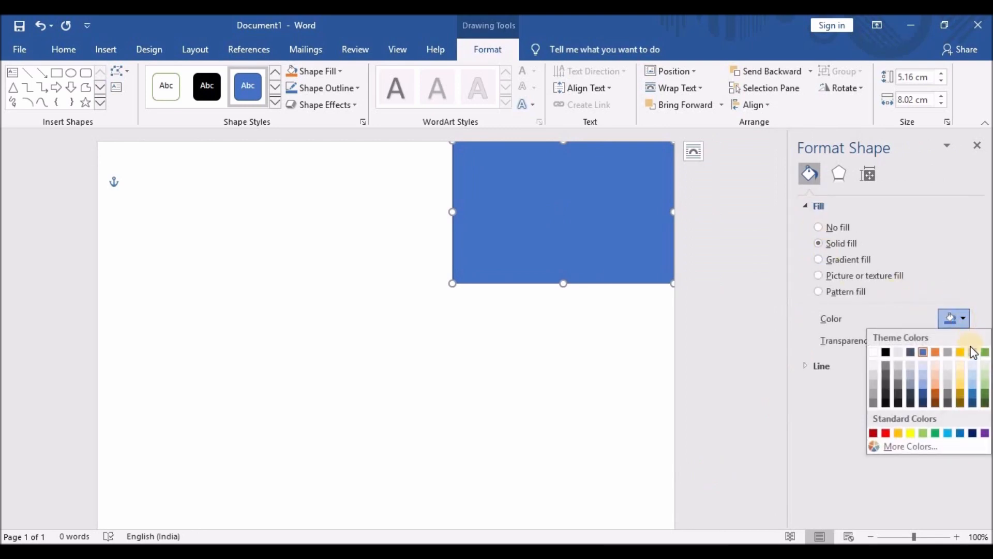
{"action": "left_click", "coordinate": [910, 445]}
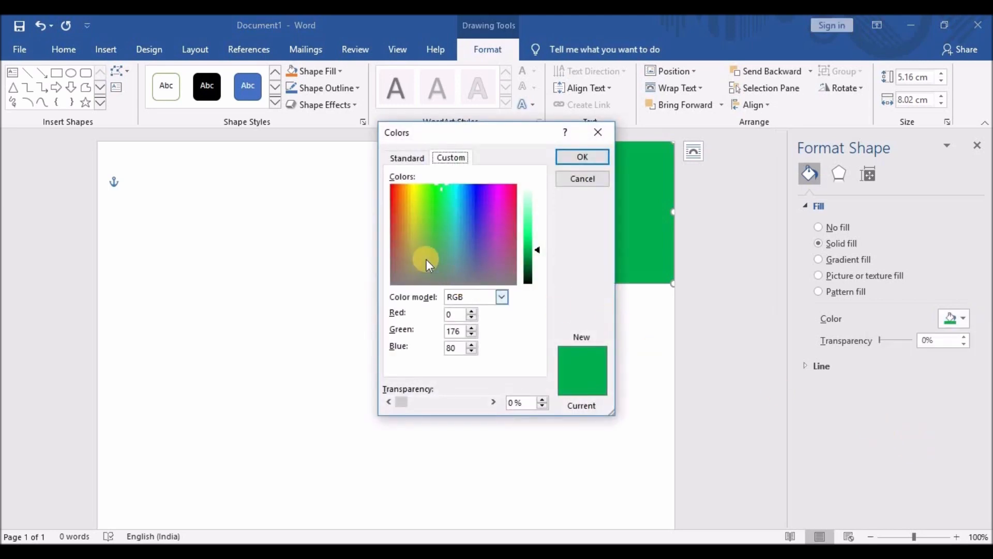
{"action": "left_click", "coordinate": [446, 231]}
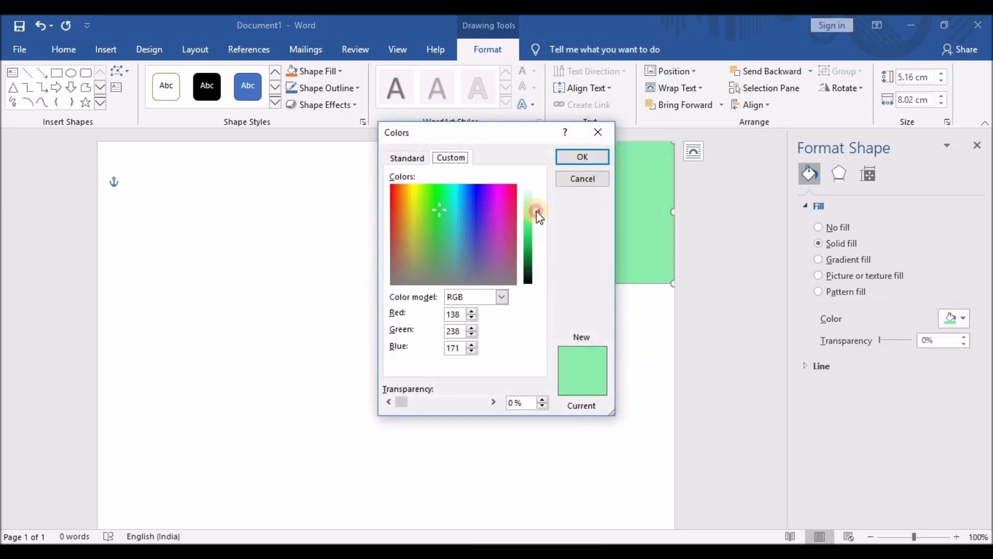
{"action": "left_click_drag", "start_coordinate": [537, 211], "coordinate": [537, 205]}
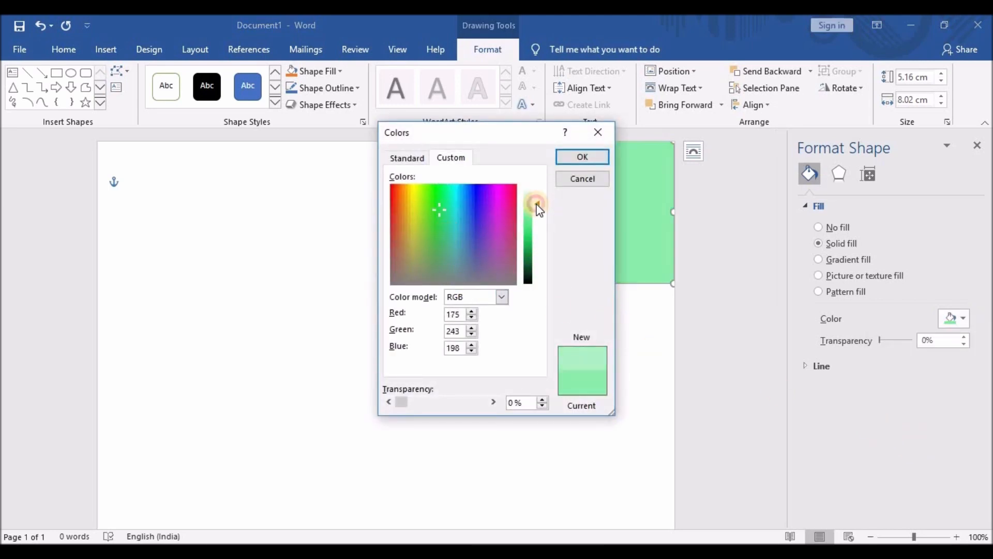
{"action": "left_click", "coordinate": [571, 160]}
{"action": "left_click", "coordinate": [563, 333]}
{"action": "left_click", "coordinate": [512, 261]}
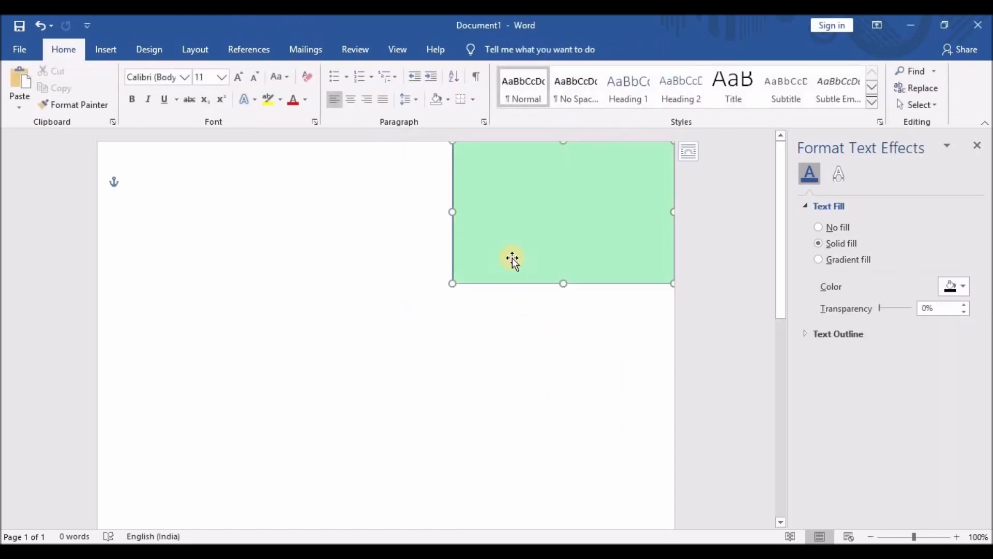
Remove the rectangle's outline and fine-tune its width to 5.16 × 8.02 cm.
{"action": "left_click", "coordinate": [807, 208]}
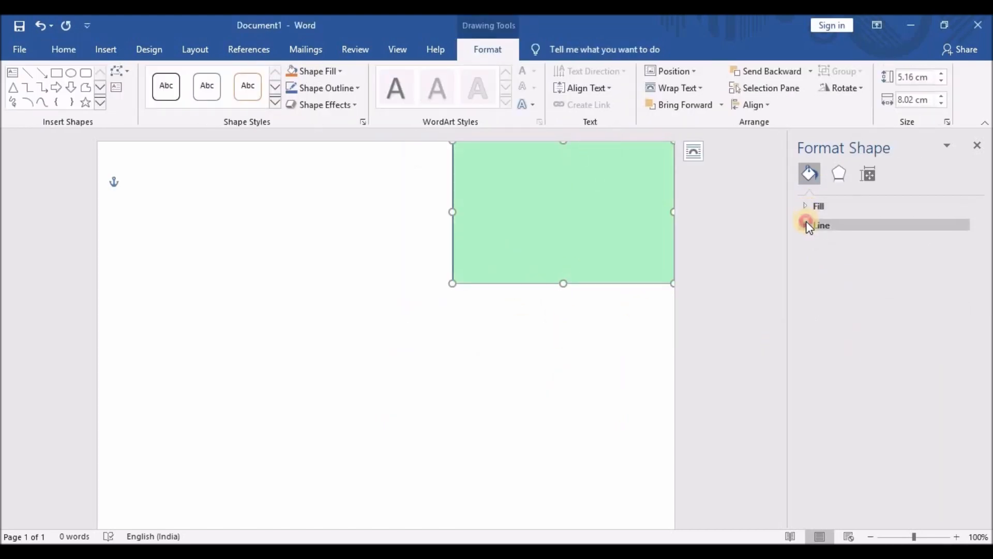
{"action": "left_click", "coordinate": [807, 224]}
{"action": "left_click", "coordinate": [818, 246]}
{"action": "left_click", "coordinate": [498, 311]}
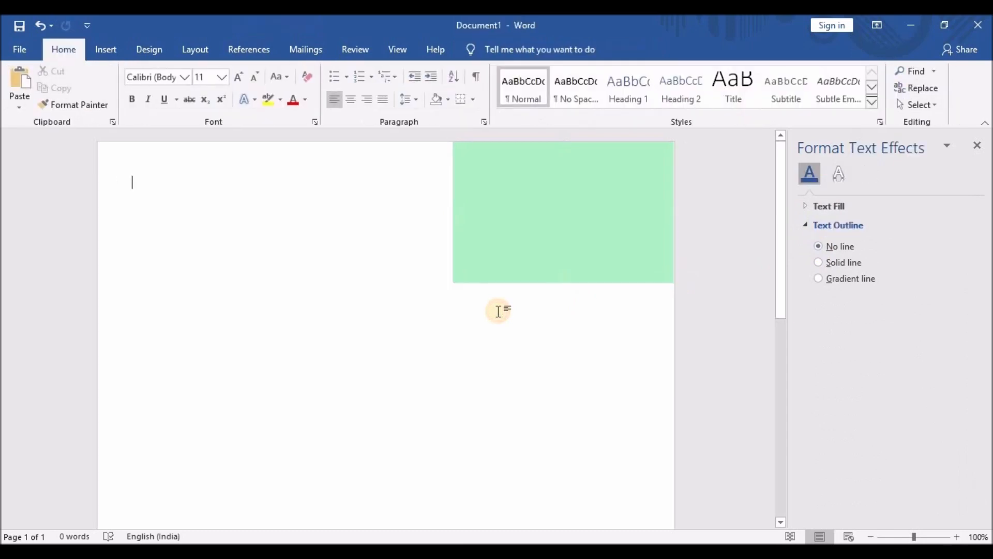
{"action": "left_click", "coordinate": [527, 246]}
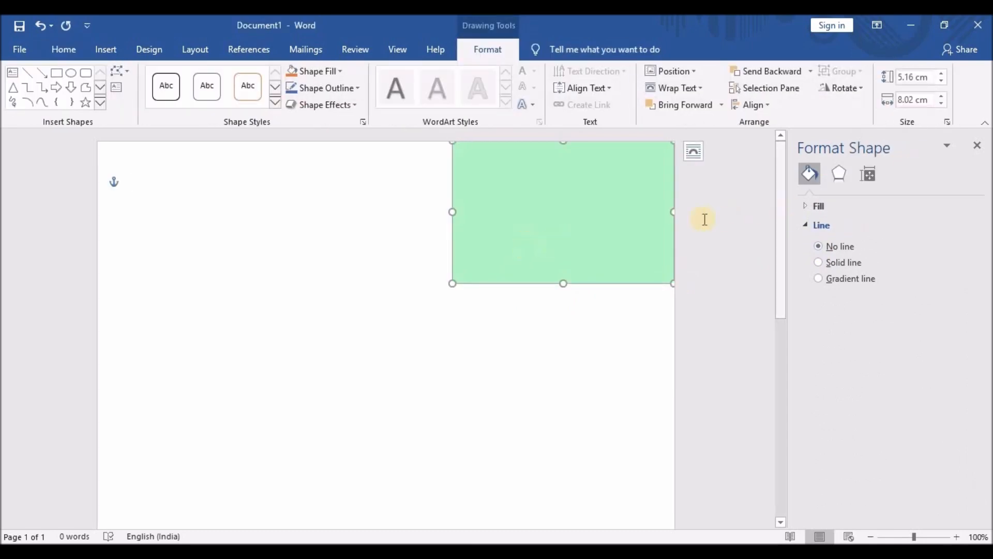
{"action": "left_click_drag", "start_coordinate": [675, 210], "coordinate": [674, 210]}
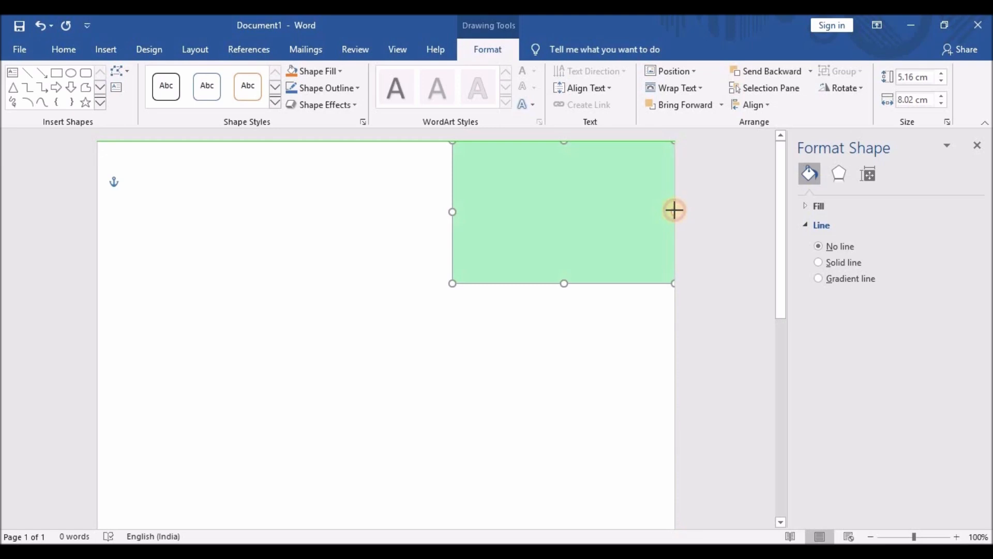
{"action": "left_click", "coordinate": [664, 372]}
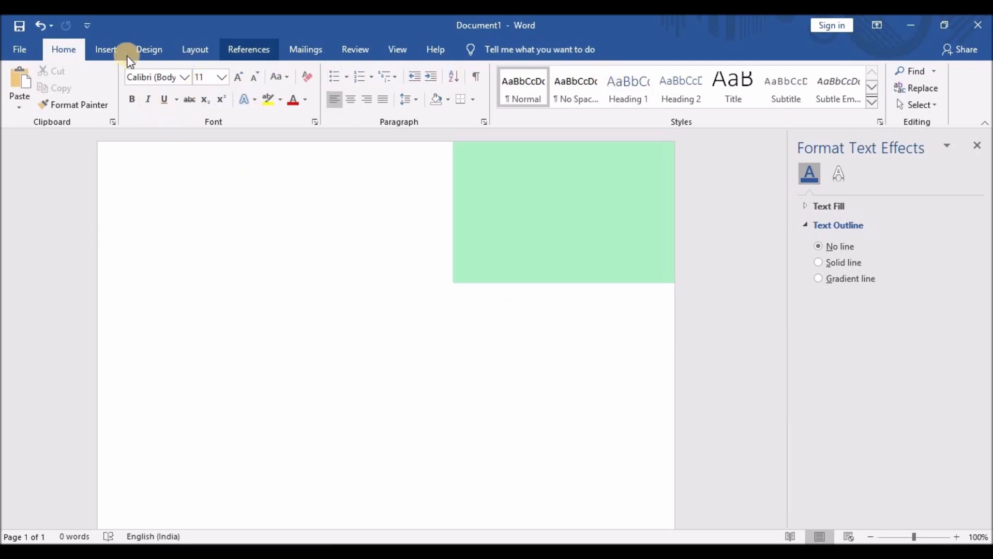
Draw a text box at the page's top-left and type the holder's first name into it.
{"action": "left_click", "coordinate": [112, 51]}
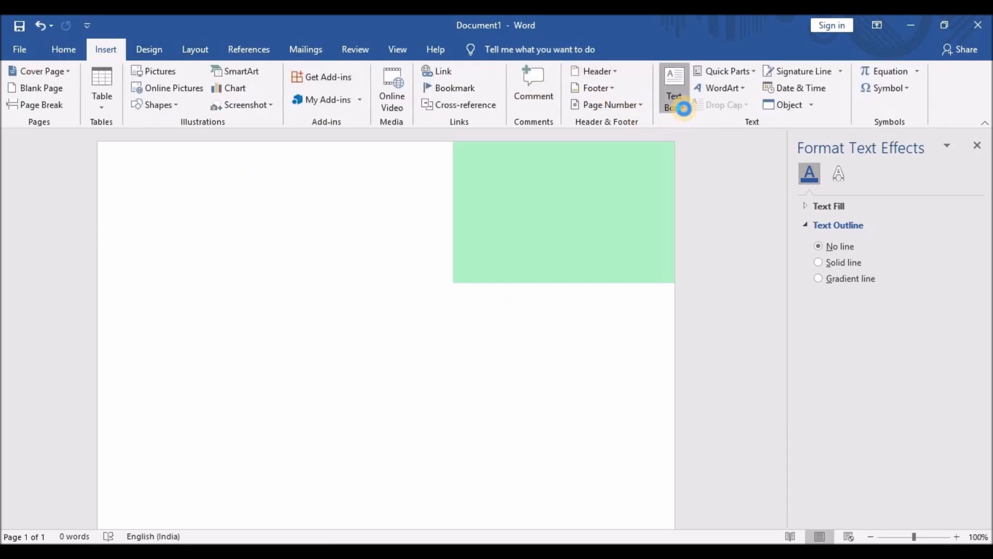
{"action": "left_click", "coordinate": [683, 108]}
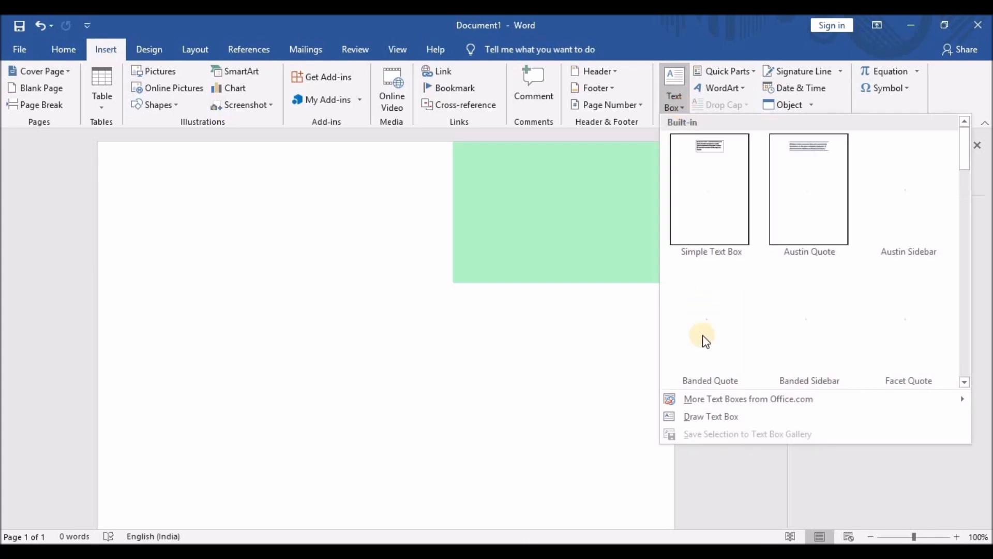
{"action": "left_click", "coordinate": [696, 417]}
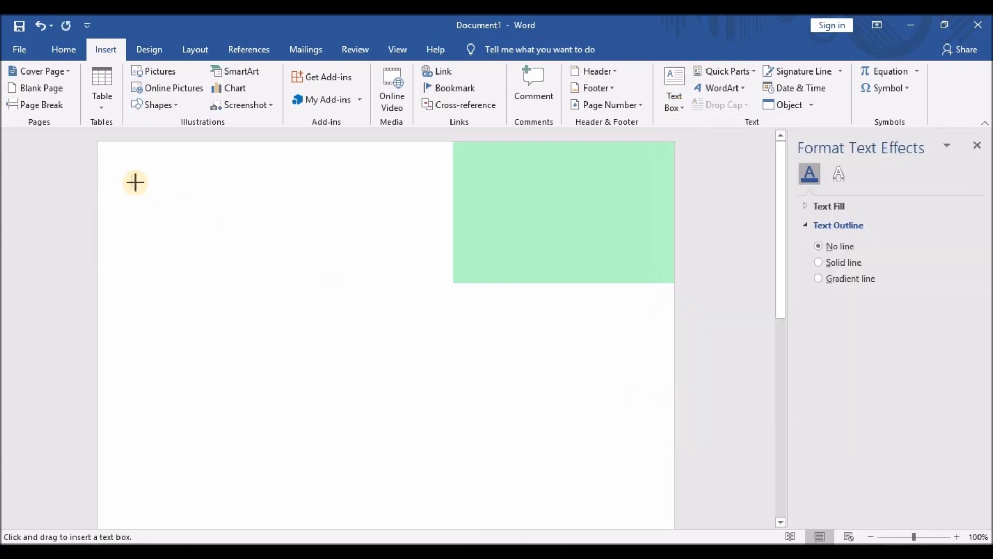
{"action": "left_click_drag", "start_coordinate": [133, 191], "coordinate": [428, 283]}
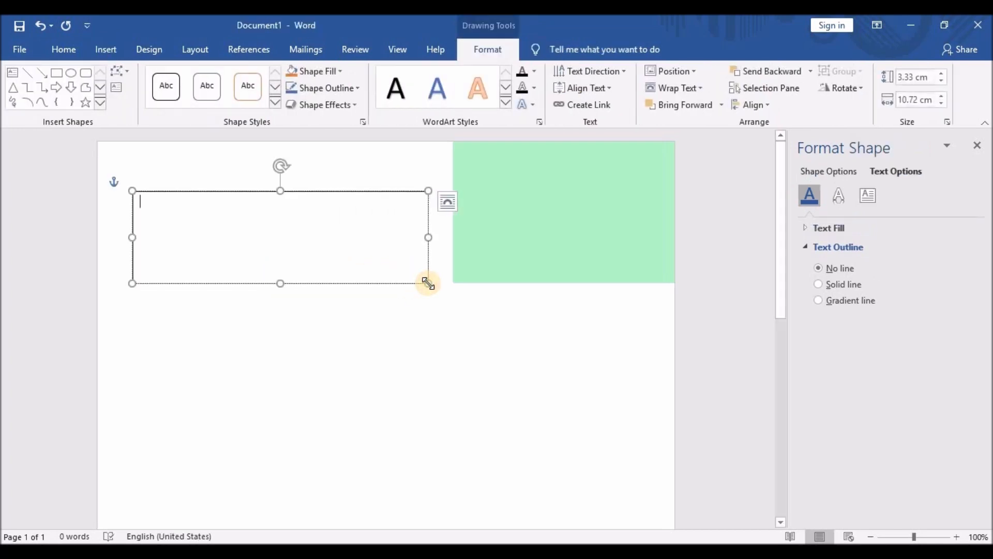
{"action": "type", "text": "JORDAN"}
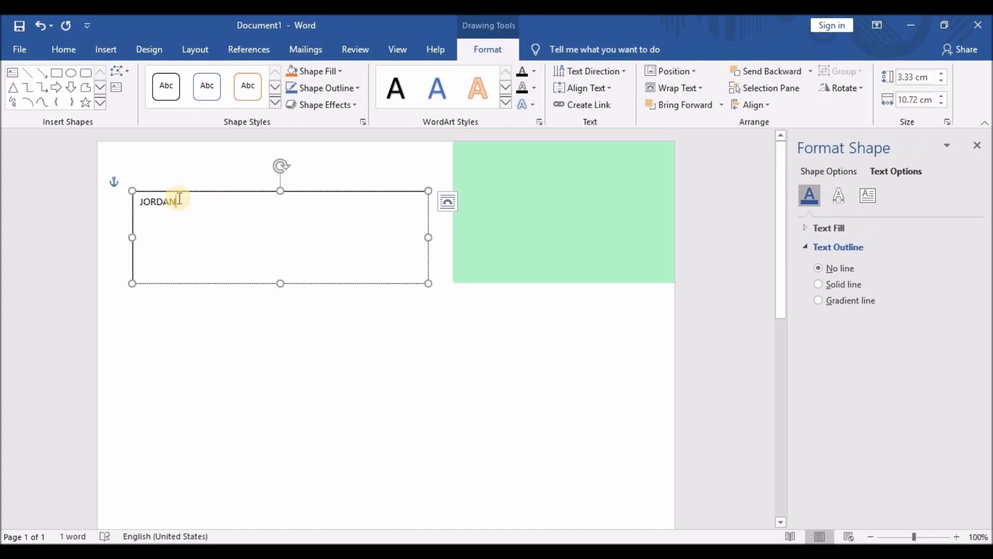
{"action": "left_click_drag", "start_coordinate": [176, 202], "coordinate": [133, 202]}
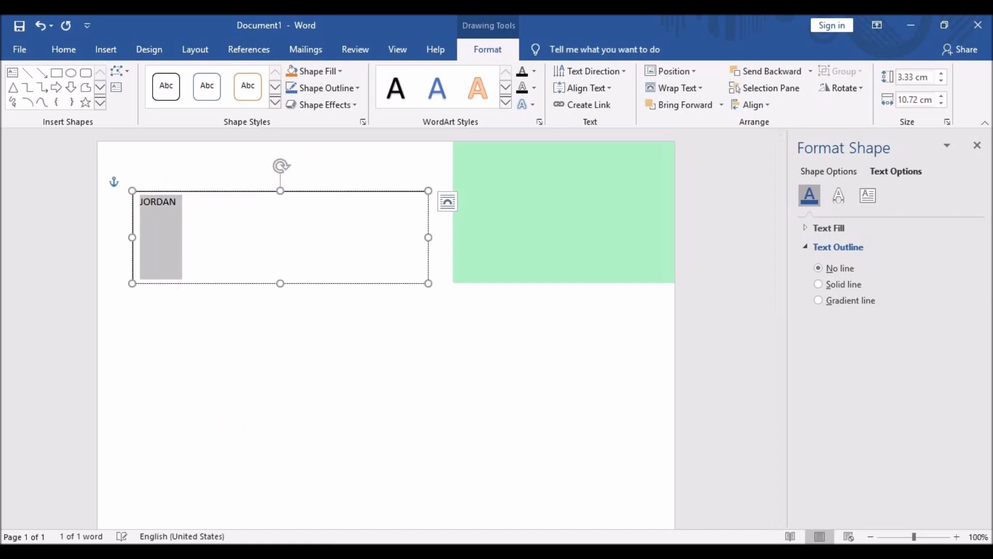
Set the first name in Oswald Regular and shrink the text box height to fit.
{"action": "left_click", "coordinate": [60, 55]}
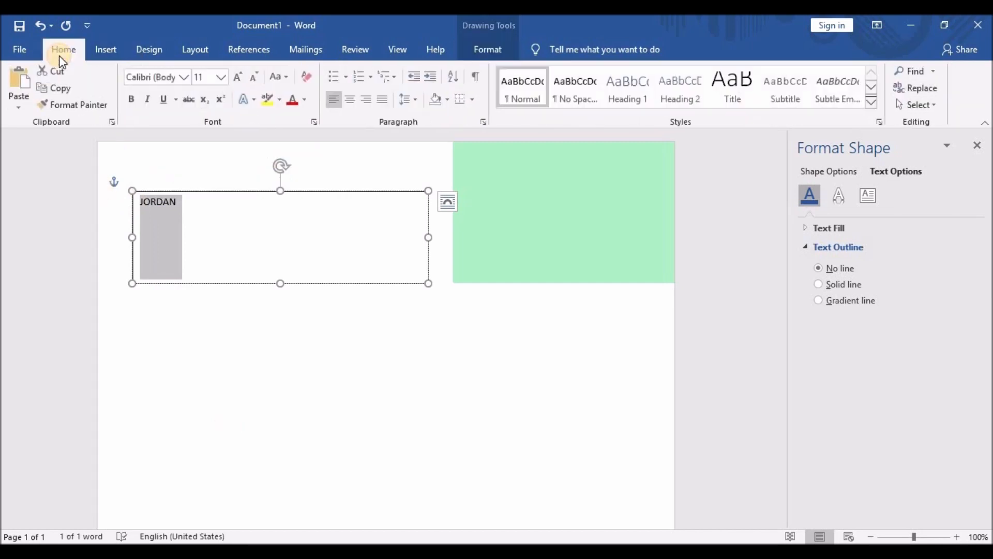
{"action": "left_click", "coordinate": [184, 77]}
{"action": "type", "text": "Oswald"}
{"action": "left_click", "coordinate": [194, 369]}
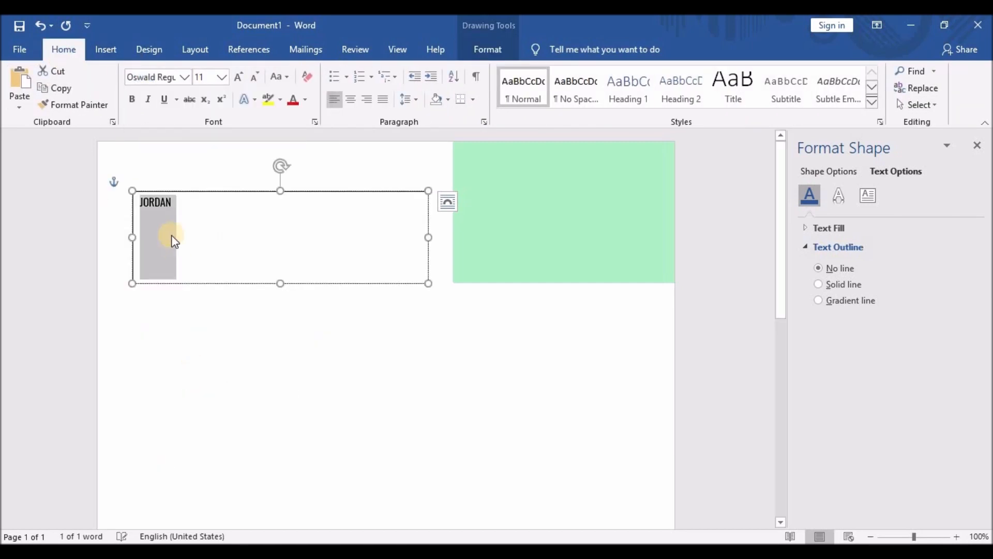
{"action": "left_click", "coordinate": [171, 206]}
{"action": "left_click_drag", "start_coordinate": [171, 206], "coordinate": [136, 208]}
{"action": "key", "text": "ctrl+c"}
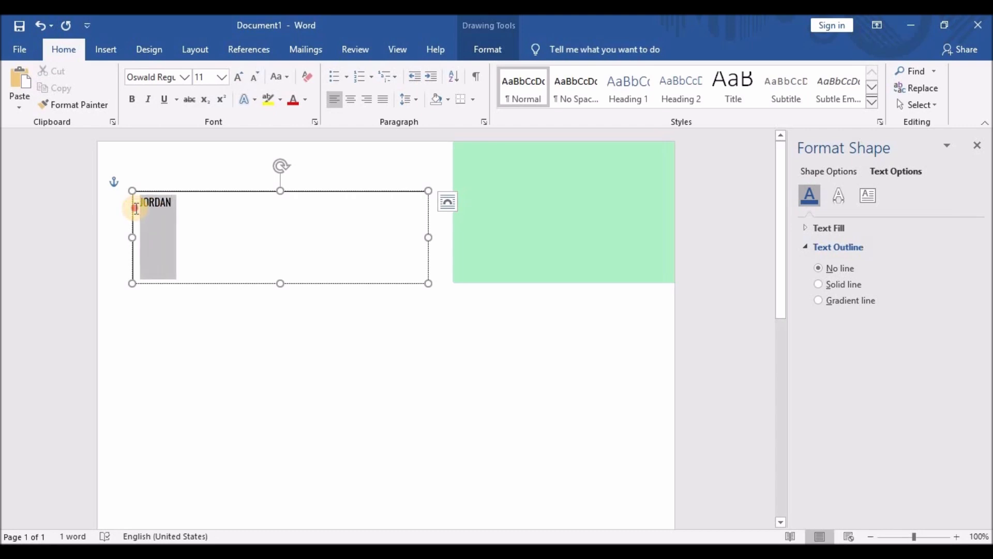
{"action": "left_click", "coordinate": [173, 206]}
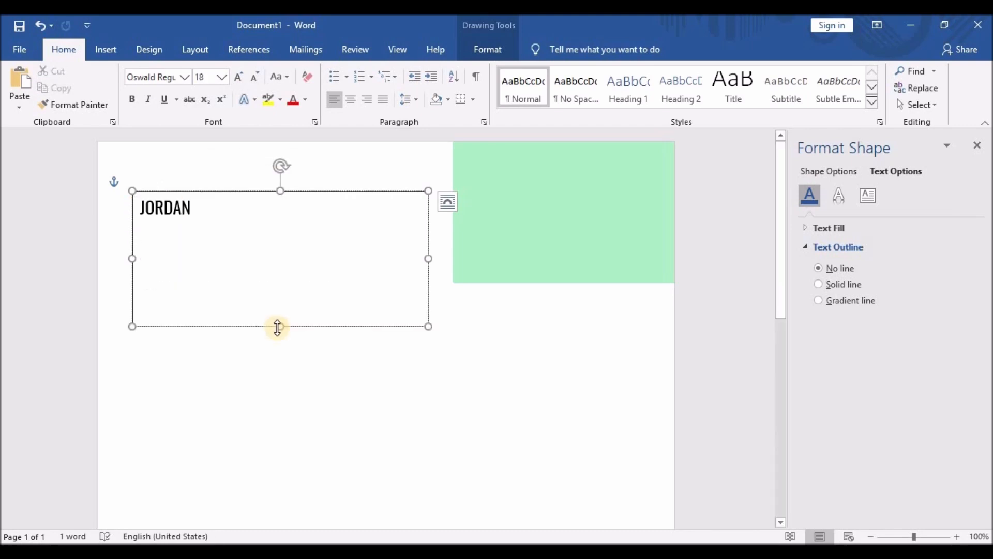
{"action": "left_click_drag", "start_coordinate": [278, 328], "coordinate": [275, 224]}
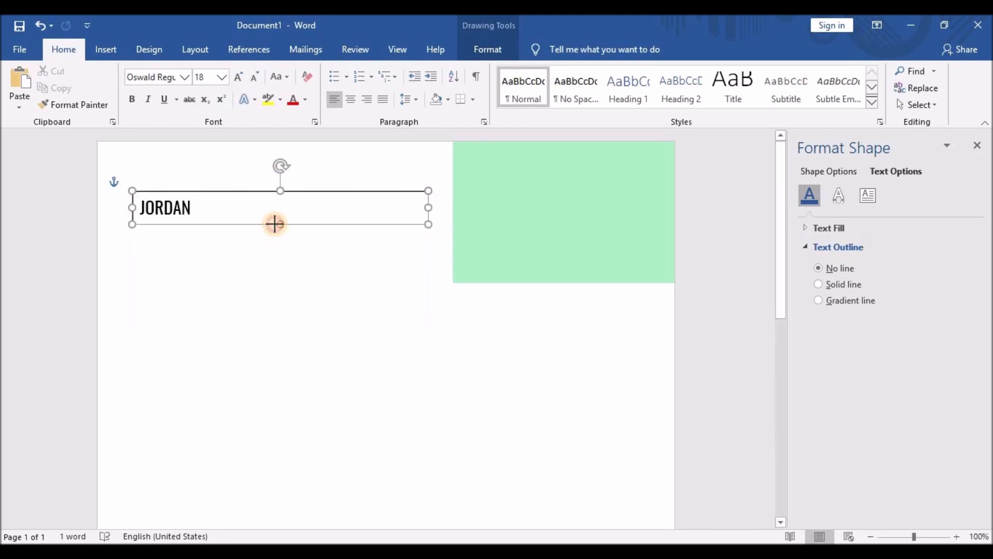
Space out the letters of the first name and select the whole word.
{"action": "left_click", "coordinate": [144, 206]}
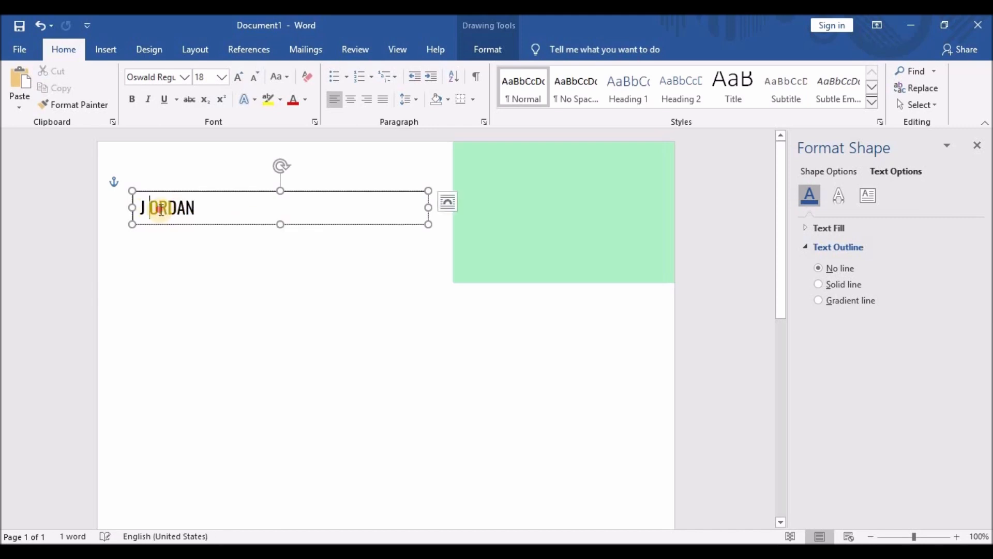
{"action": "left_click", "coordinate": [161, 209]}
{"action": "left_click", "coordinate": [173, 209]}
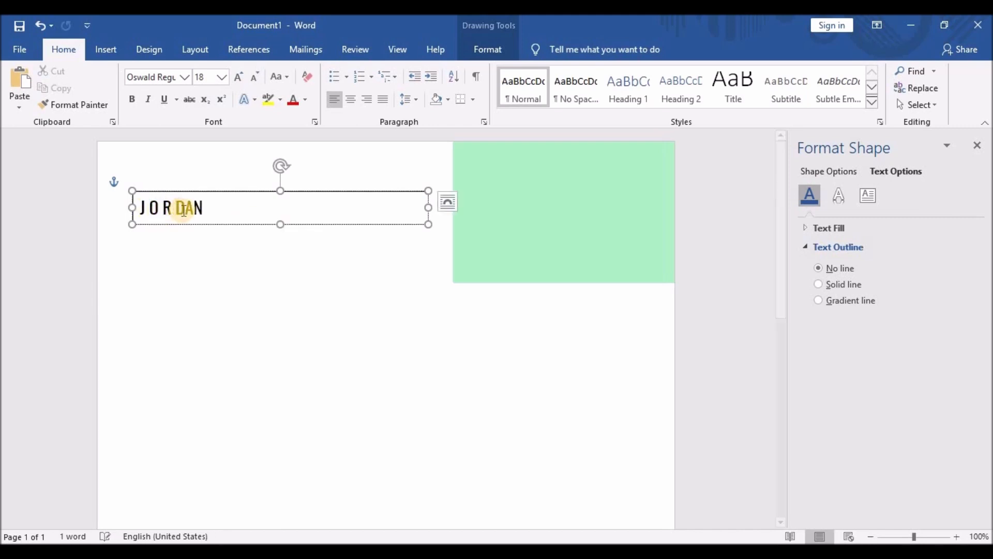
{"action": "left_click", "coordinate": [202, 209]}
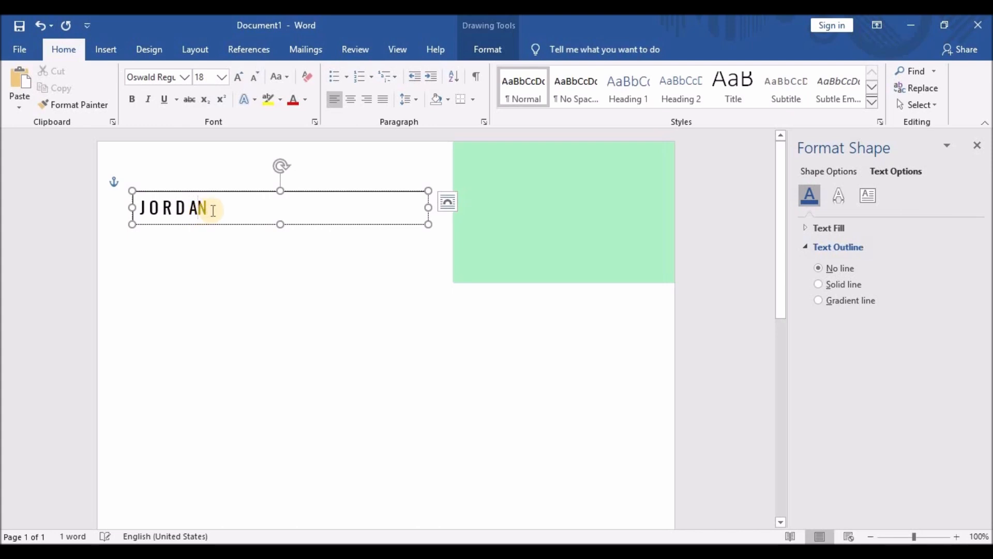
{"action": "left_click_drag", "start_coordinate": [213, 211], "coordinate": [127, 209]}
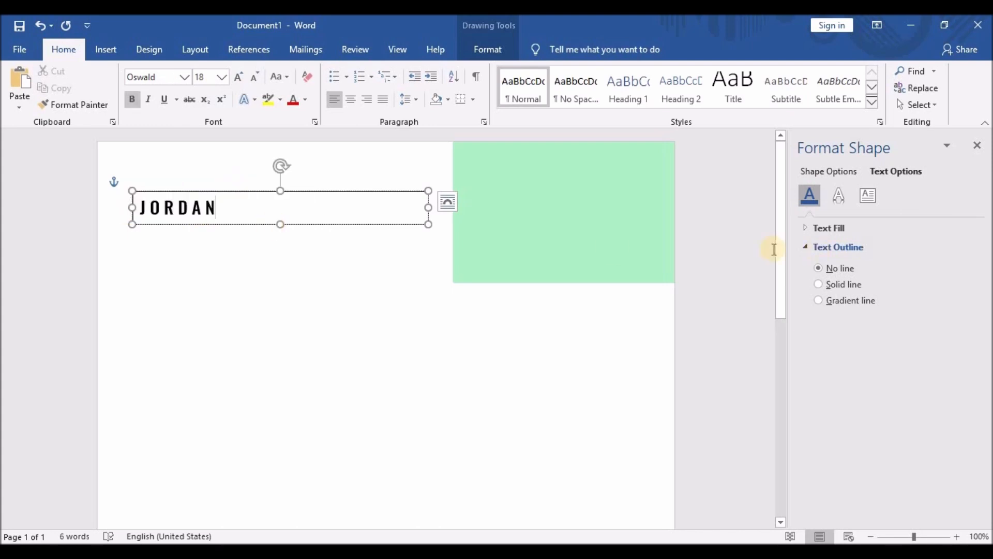
Give the name text box no fill and no outline.
{"action": "left_click", "coordinate": [234, 328]}
{"action": "left_click", "coordinate": [260, 192]}
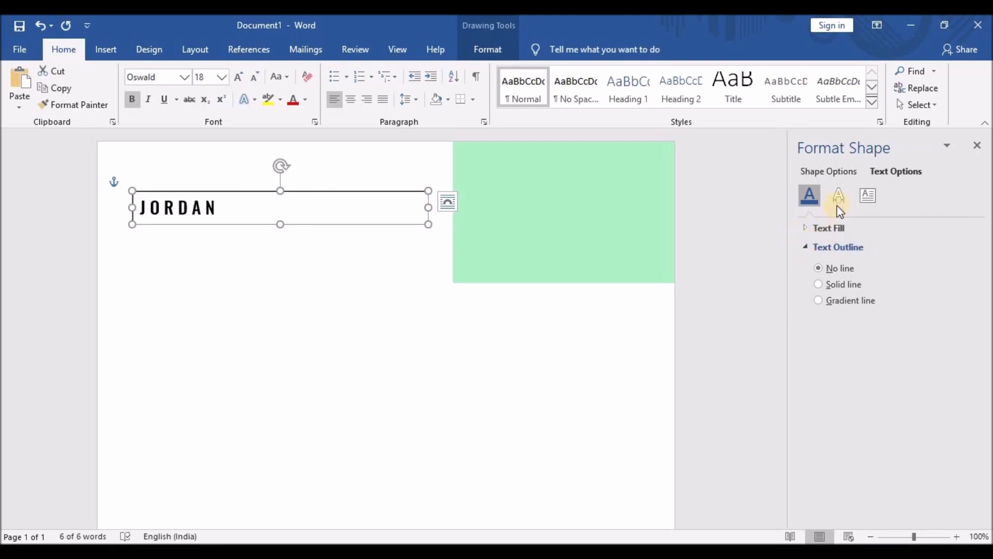
{"action": "left_click", "coordinate": [834, 171]}
{"action": "left_click", "coordinate": [806, 227]}
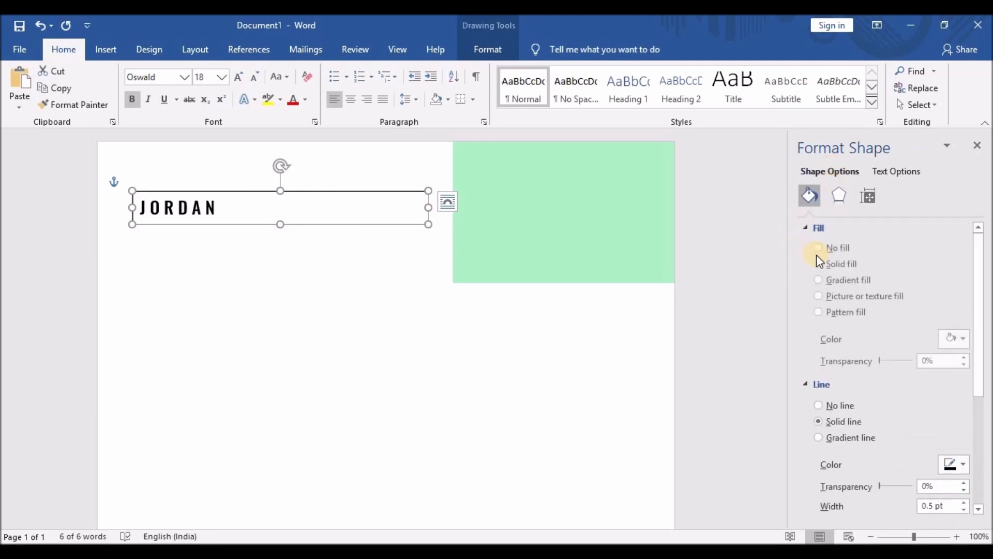
{"action": "left_click", "coordinate": [819, 250]}
{"action": "left_click", "coordinate": [805, 228]}
{"action": "left_click", "coordinate": [818, 267]}
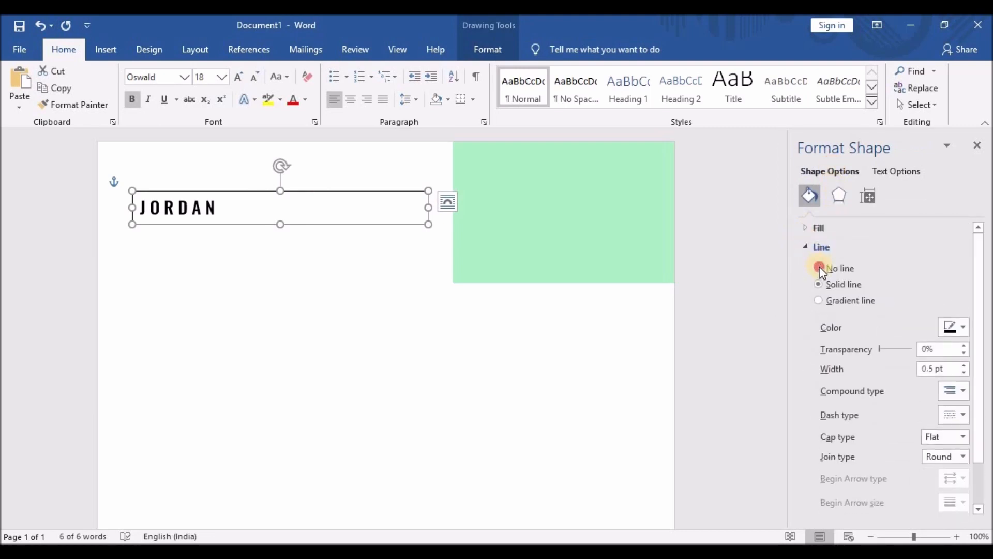
{"action": "left_click", "coordinate": [261, 271]}
{"action": "left_click", "coordinate": [212, 225]}
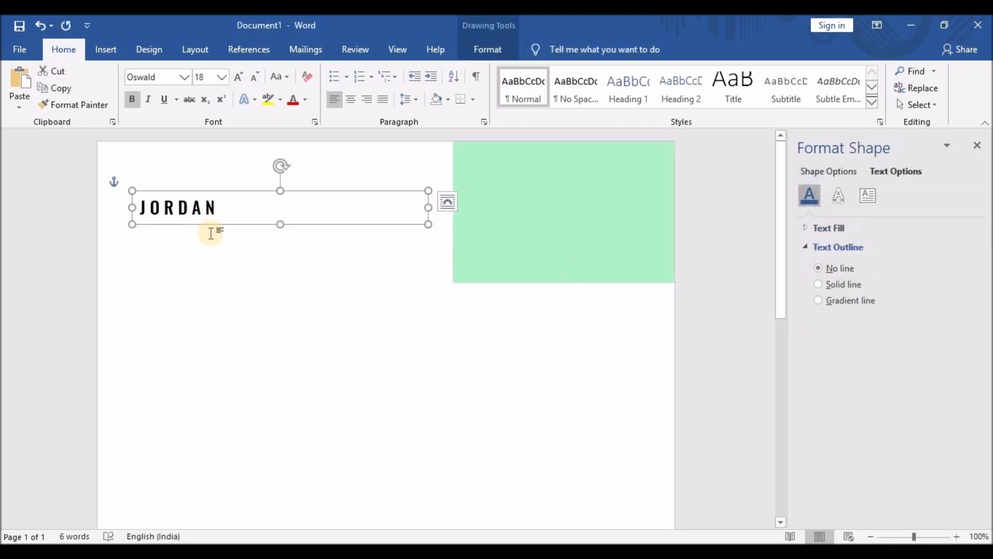
Duplicate the first-name text box and select the text in the copy.
{"action": "mouse_move", "coordinate": [212, 224]}
{"action": "left_mouse_down"}
{"action": "mouse_move", "coordinate": [224, 236]}
{"action": "mouse_move", "coordinate": [213, 219]}
{"action": "left_mouse_up"}
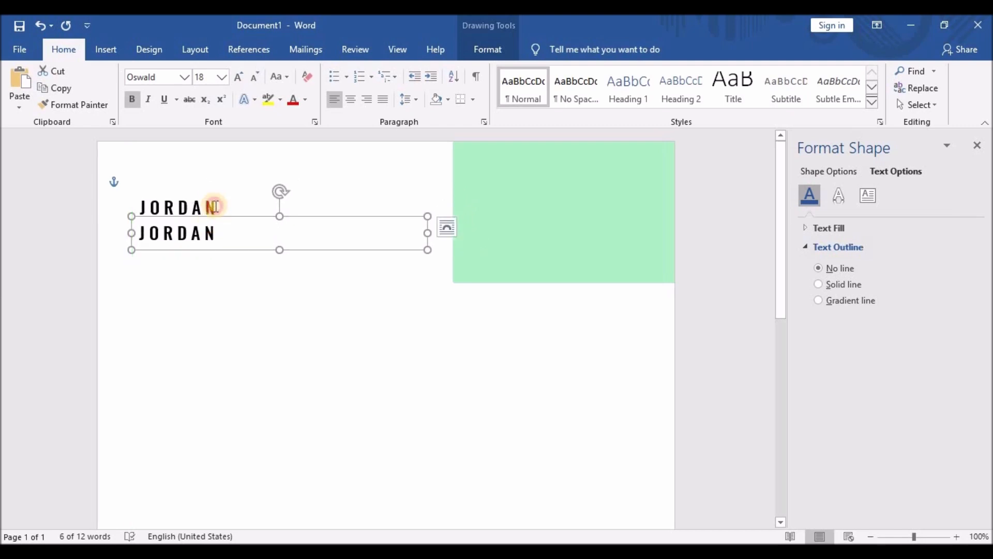
{"action": "left_click", "coordinate": [215, 207]}
{"action": "left_click", "coordinate": [282, 223]}
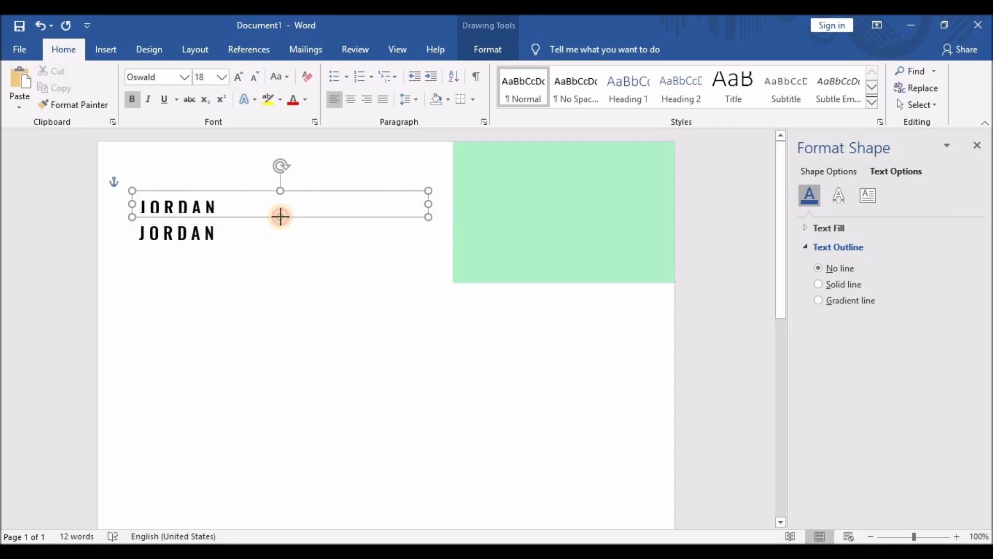
{"action": "left_click", "coordinate": [201, 233]}
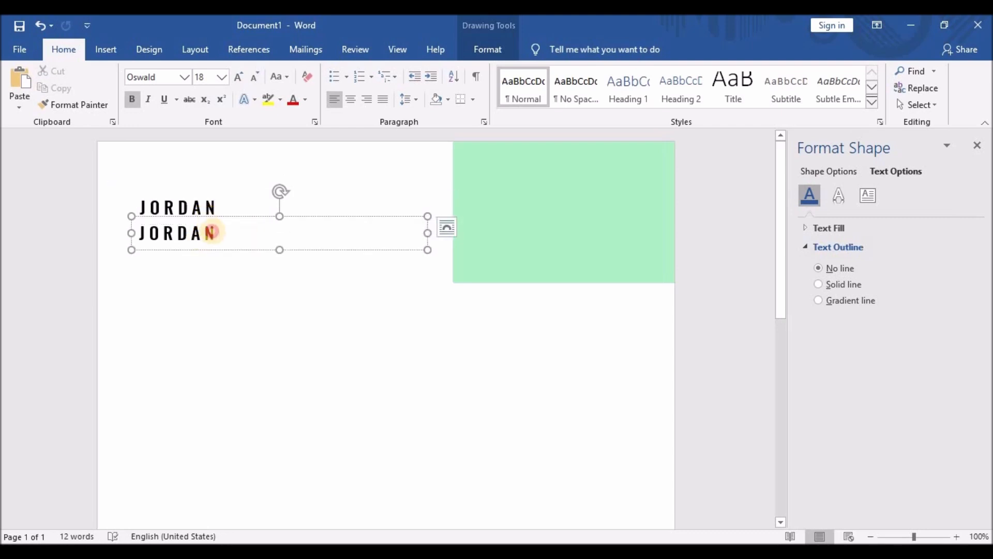
{"action": "left_click_drag", "start_coordinate": [211, 233], "coordinate": [126, 230]}
{"action": "key", "text": "ctrl+v"}
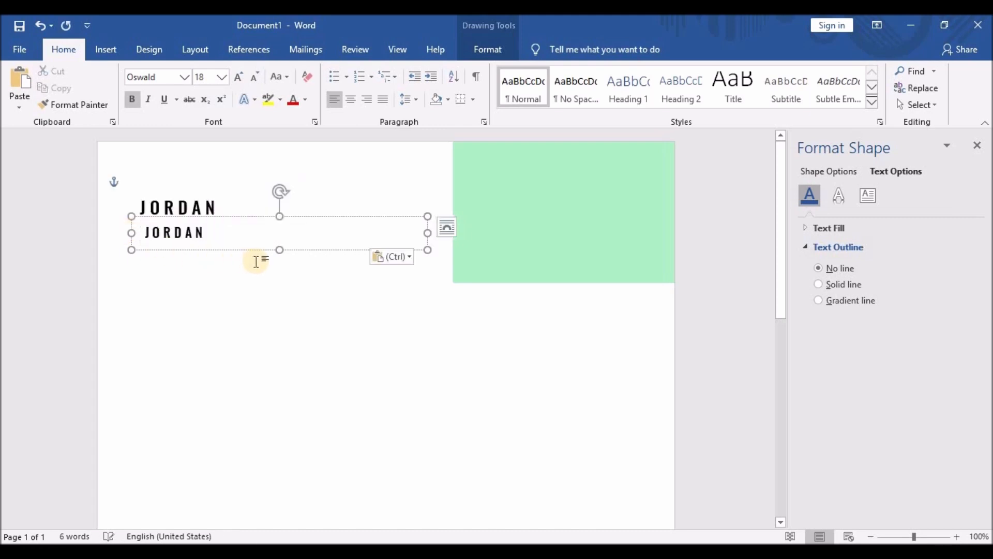
{"action": "key", "text": "ctrl+z"}
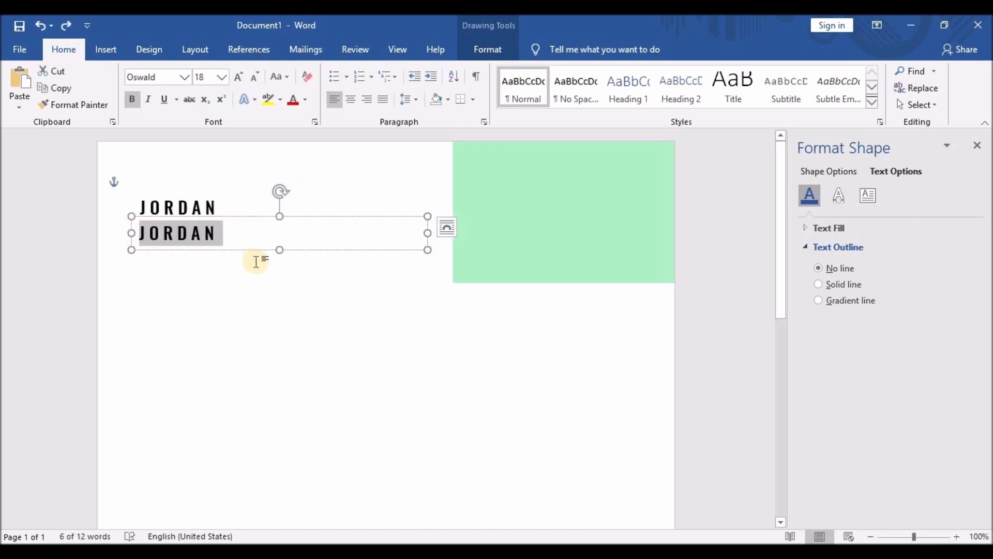
Type the surname in the duplicate box and size it to 48 pt.
{"action": "type", "text": "MATTHEW"}
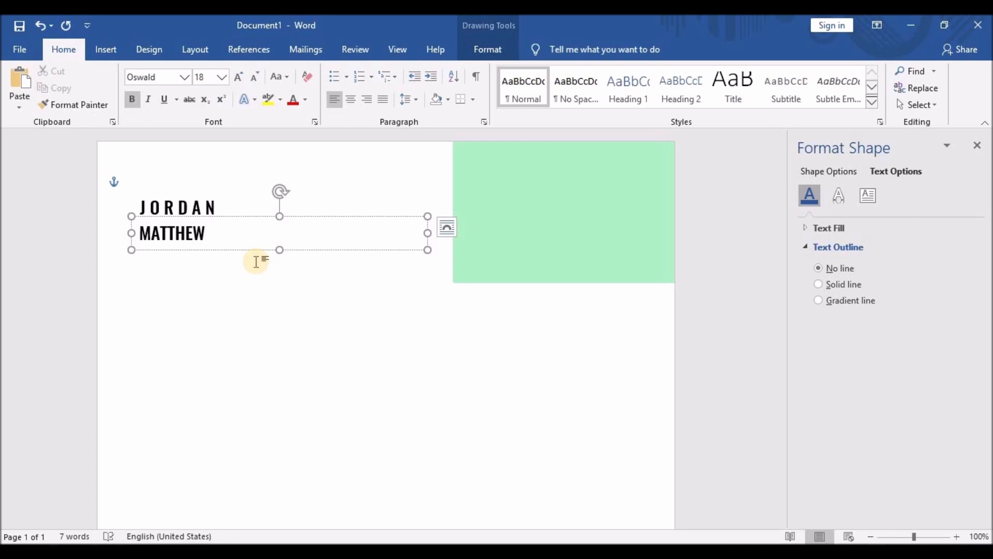
{"action": "left_click_drag", "start_coordinate": [207, 233], "coordinate": [132, 230]}
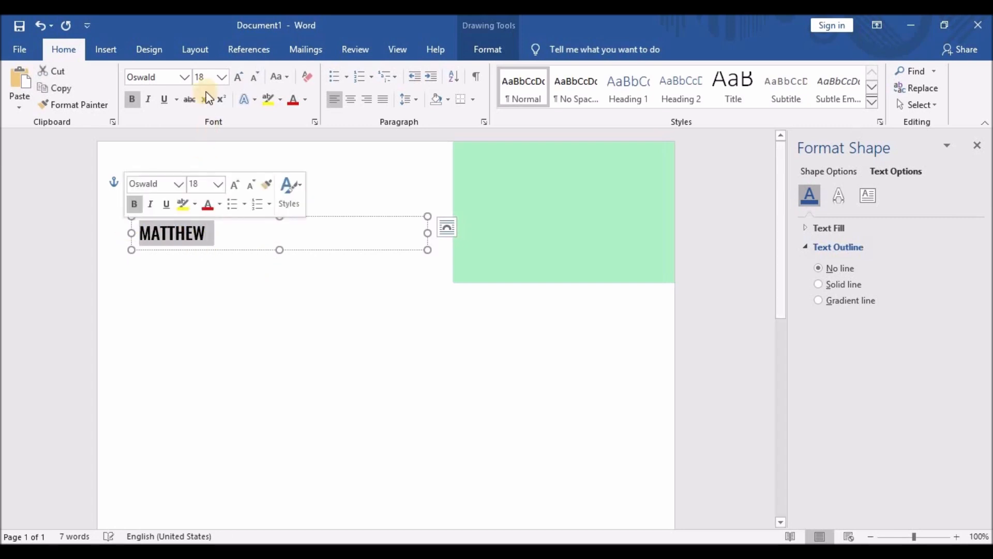
{"action": "left_click", "coordinate": [240, 77]}
{"action": "left_click", "coordinate": [240, 78]}
{"action": "left_click", "coordinate": [240, 78]}
{"action": "left_click", "coordinate": [240, 77]}
{"action": "left_click", "coordinate": [240, 78]}
{"action": "left_click", "coordinate": [240, 77]}
{"action": "left_click", "coordinate": [240, 77]}
{"action": "left_click", "coordinate": [240, 77]}
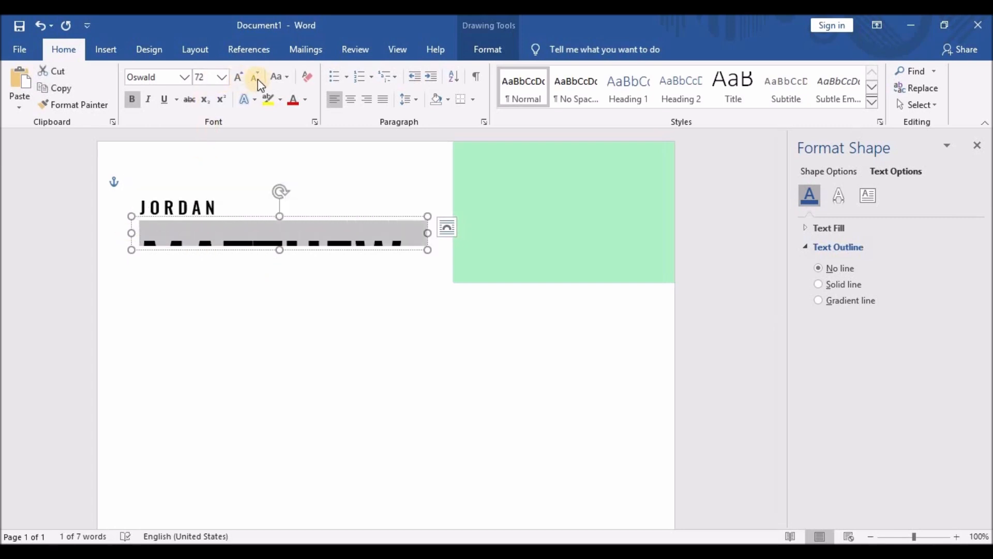
{"action": "left_click", "coordinate": [258, 80]}
{"action": "left_click", "coordinate": [281, 251]}
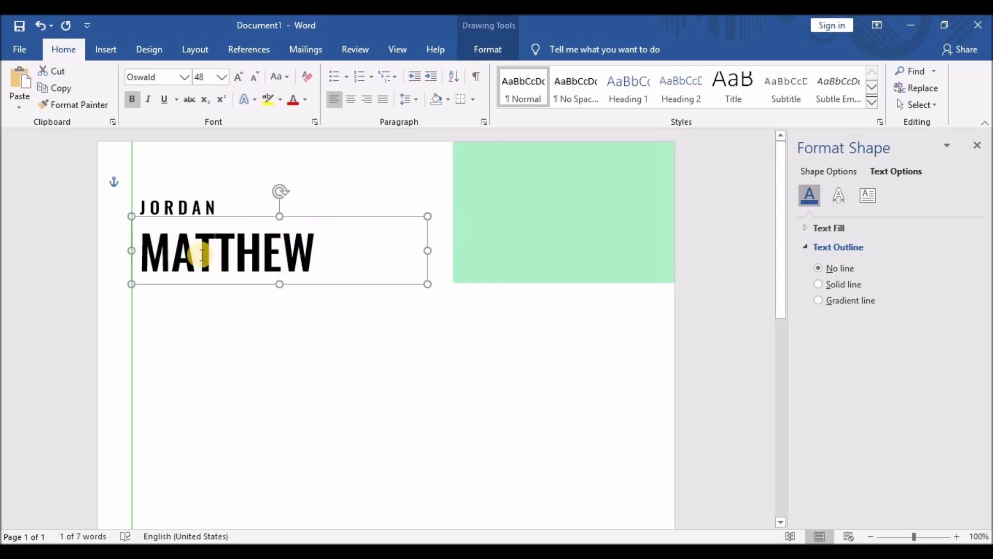
Insert spaces between each letter of the surname and select it.
{"action": "left_click", "coordinate": [171, 251]}
{"action": "left_click", "coordinate": [205, 255]}
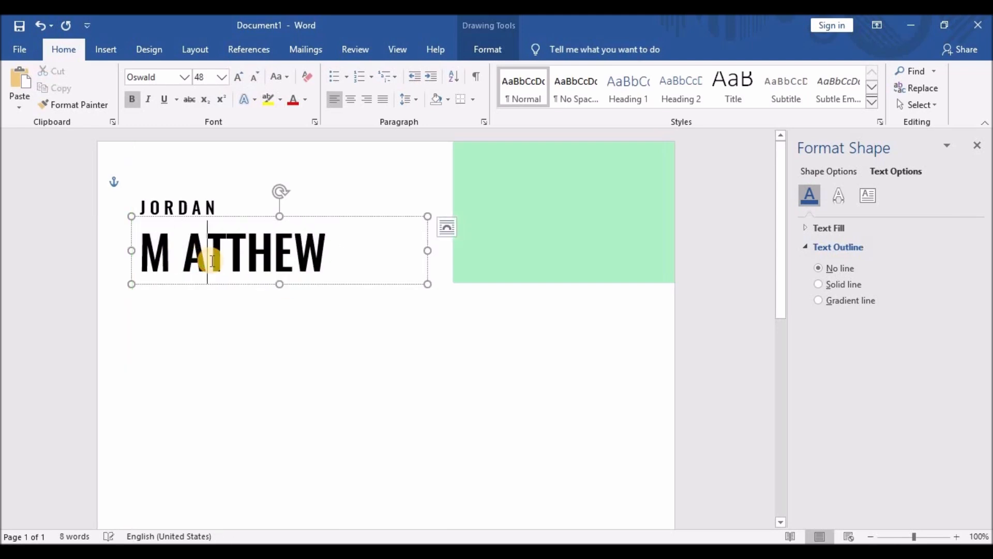
{"action": "left_click", "coordinate": [240, 258]}
{"action": "left_click", "coordinate": [271, 259]}
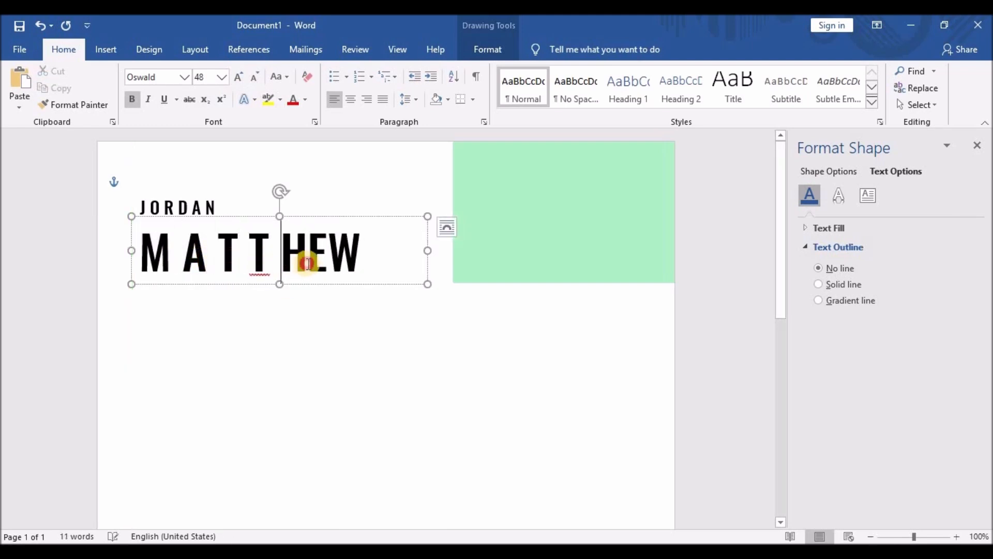
{"action": "left_click", "coordinate": [308, 264]}
{"action": "left_click", "coordinate": [339, 259]}
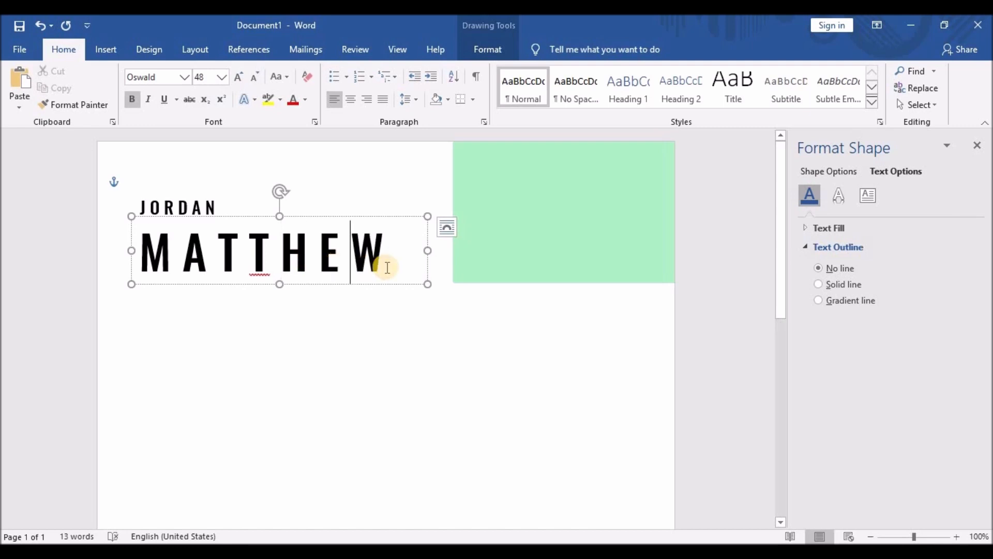
{"action": "left_click_drag", "start_coordinate": [387, 267], "coordinate": [129, 222]}
Make the surname non-bold Oswald Regular at 45 pt.
{"action": "left_click", "coordinate": [132, 99]}
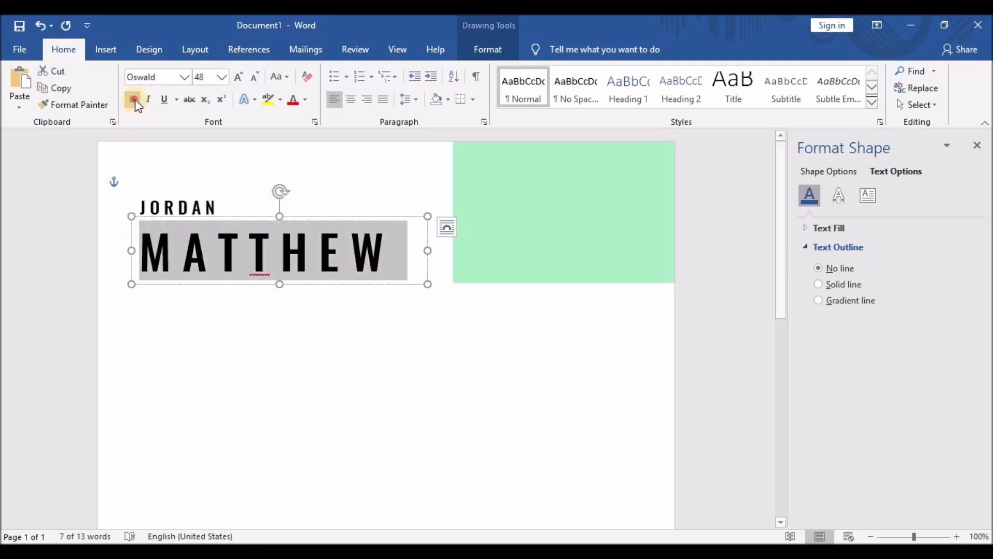
{"action": "left_click", "coordinate": [185, 76]}
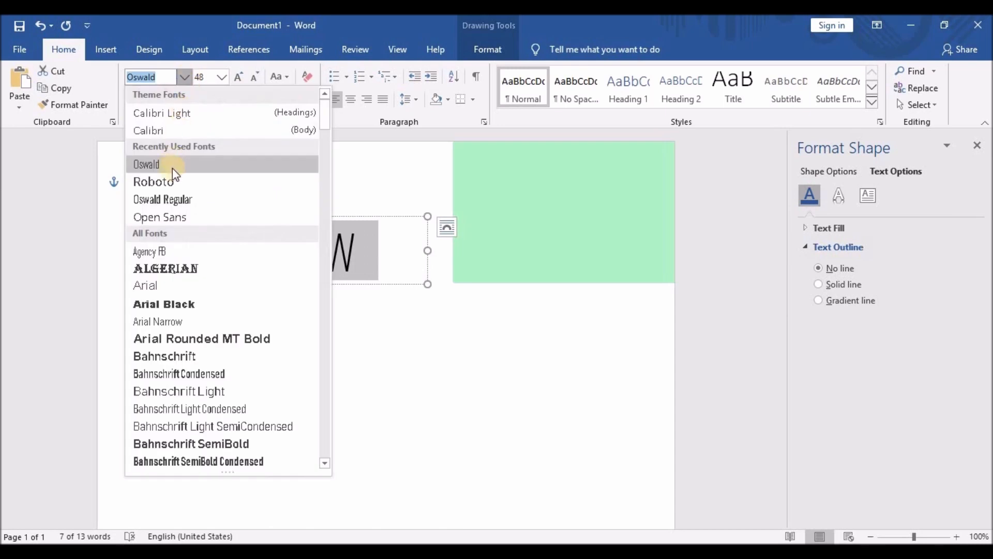
{"action": "left_click", "coordinate": [175, 199]}
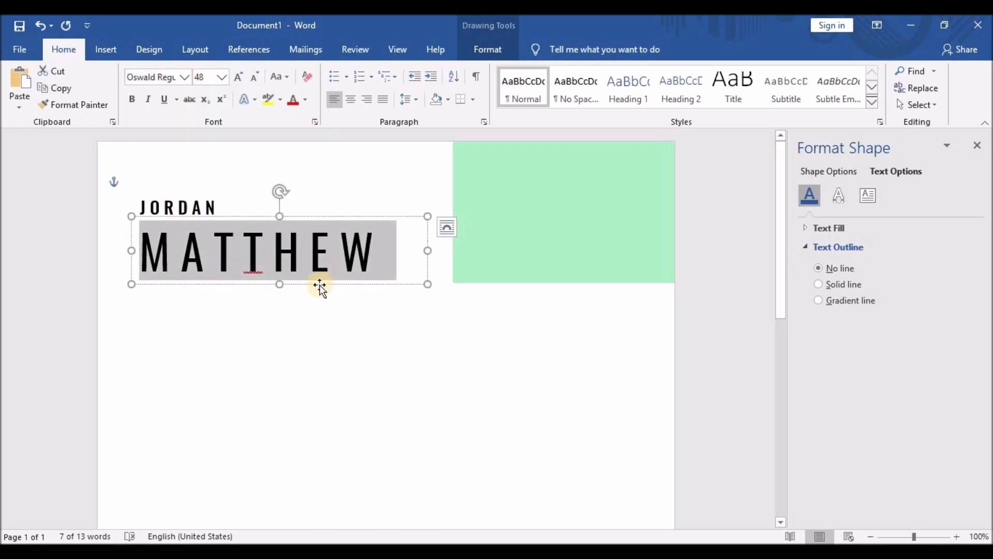
{"action": "left_click", "coordinate": [374, 264]}
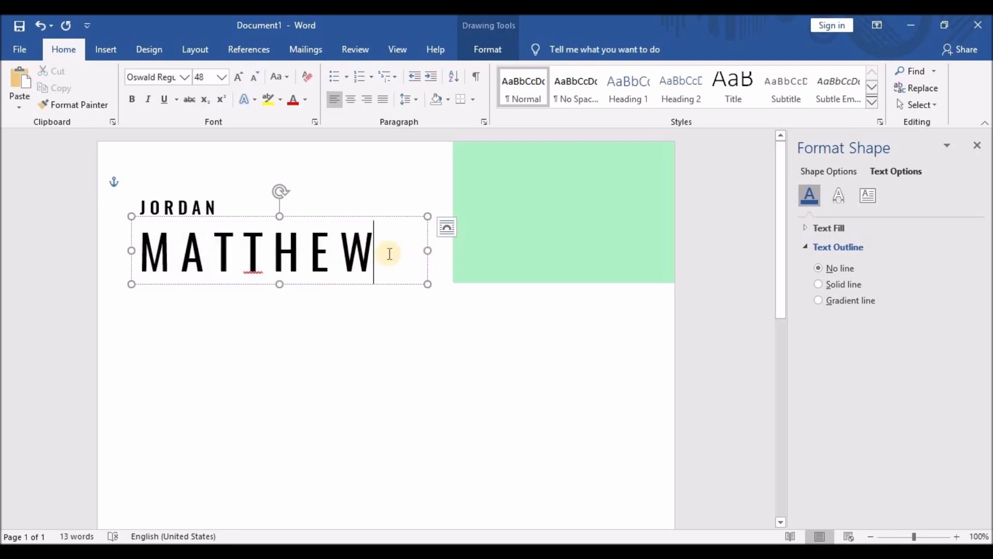
{"action": "left_click_drag", "start_coordinate": [387, 252], "coordinate": [124, 252]}
{"action": "left_click", "coordinate": [209, 76]}
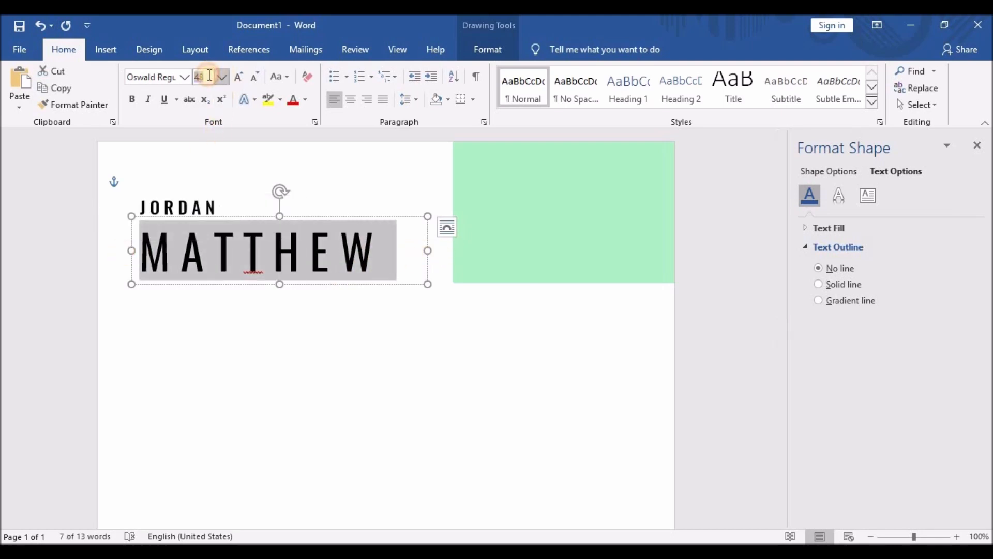
{"action": "type", "text": "45"}
{"action": "key", "text": "Return"}
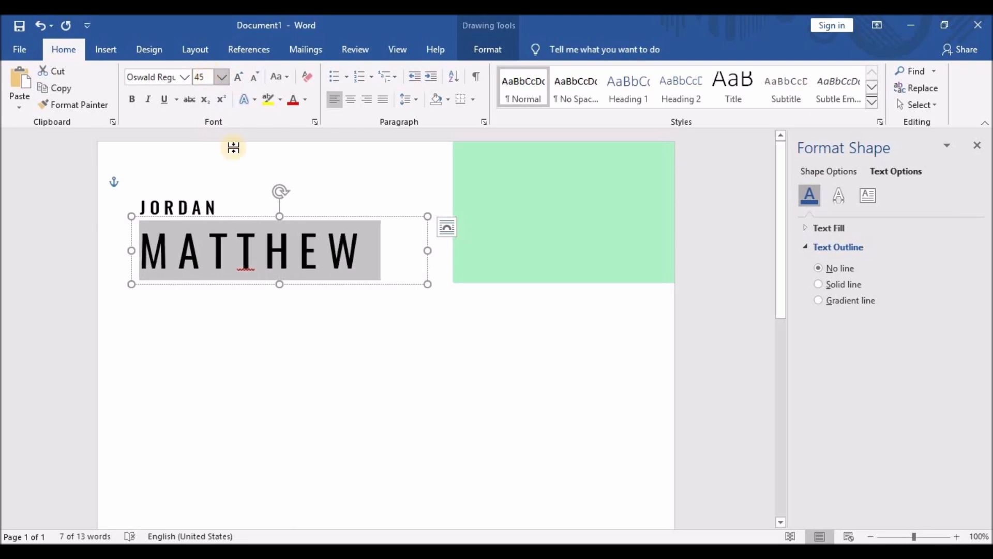
Nudge the surname box into alignment directly under the first name.
{"action": "left_click", "coordinate": [236, 215]}
{"action": "key", "text": "Up"}
{"action": "key", "text": "Up"}
{"action": "key", "text": "Up"}
{"action": "key", "text": "Up"}
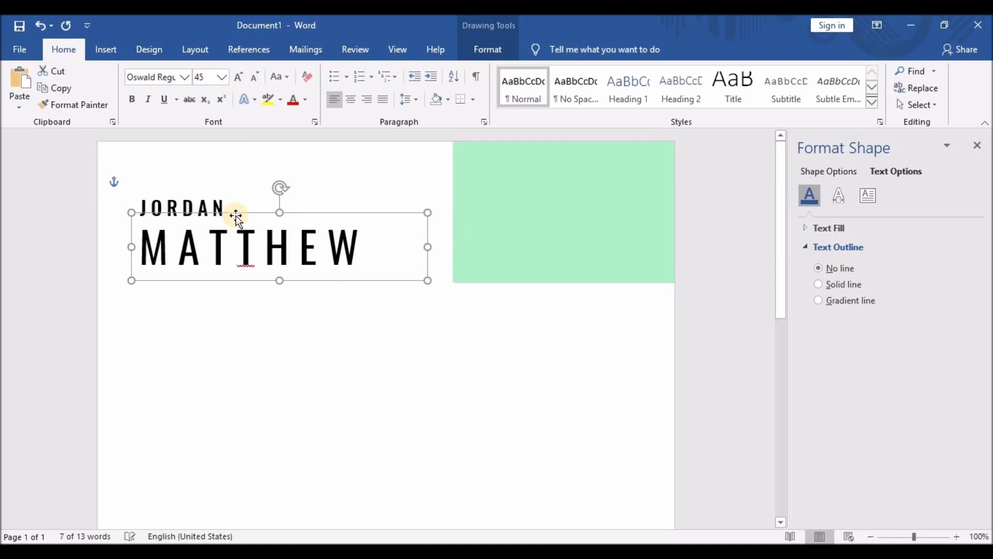
{"action": "mouse_move", "coordinate": [231, 211]}
{"action": "left_mouse_down"}
{"action": "mouse_move", "coordinate": [221, 210]}
{"action": "mouse_move", "coordinate": [237, 217]}
{"action": "mouse_move", "coordinate": [236, 205]}
{"action": "left_mouse_up"}
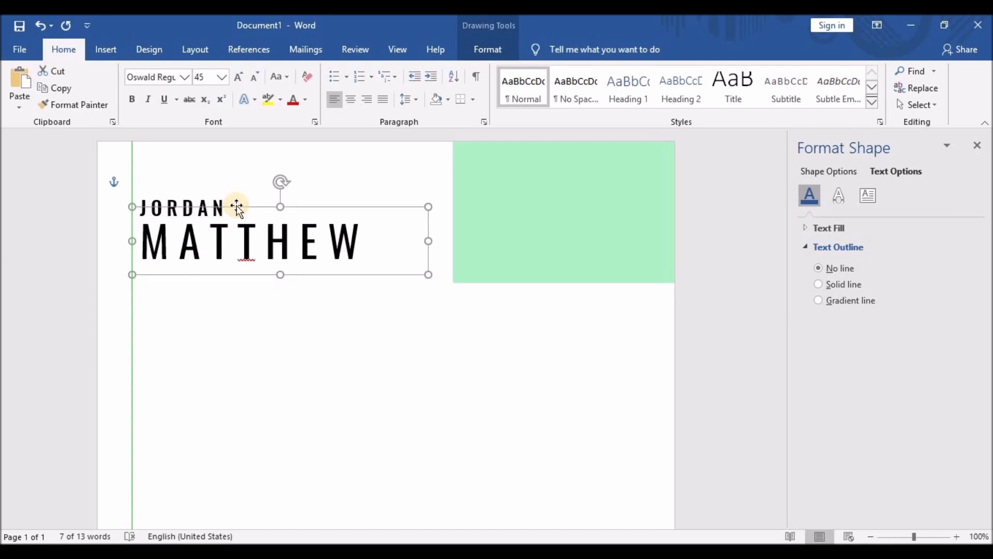
{"action": "left_click_drag", "start_coordinate": [236, 205], "coordinate": [237, 207]}
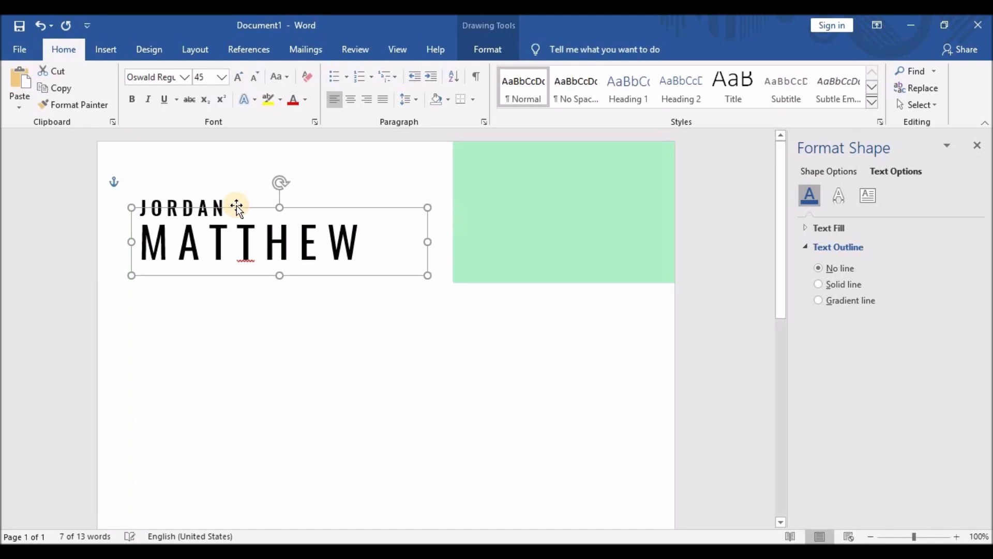
{"action": "left_click", "coordinate": [263, 309]}
Ignore the surname's spelling flag and shorten its box to fit the text.
{"action": "left_click", "coordinate": [244, 260]}
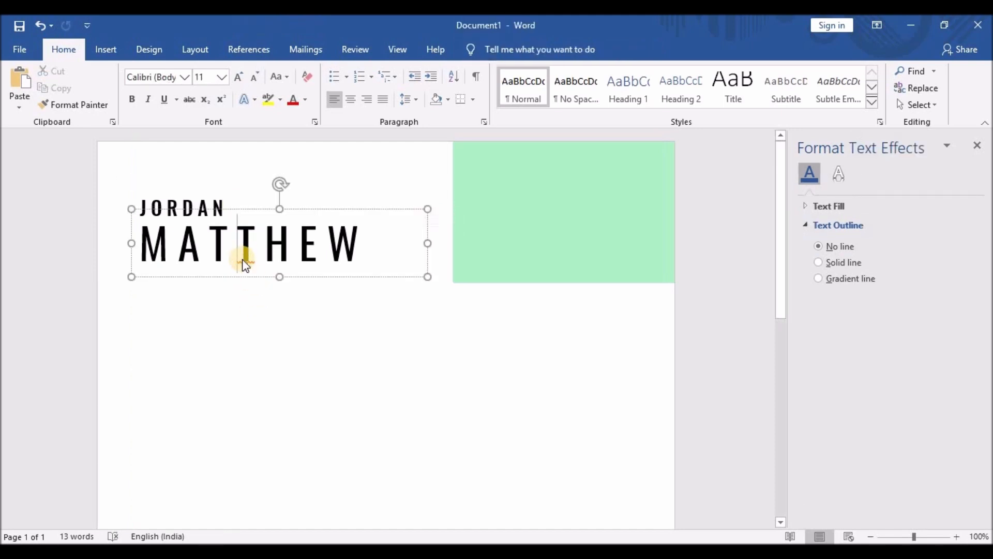
{"action": "right_click", "coordinate": [245, 264]}
{"action": "left_click", "coordinate": [187, 311]}
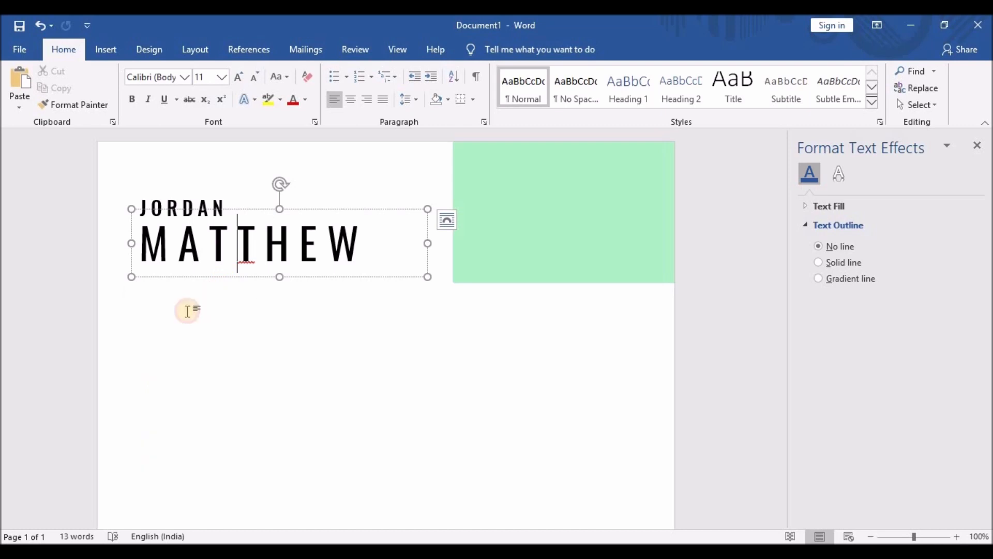
{"action": "left_click_drag", "start_coordinate": [279, 277], "coordinate": [280, 267]}
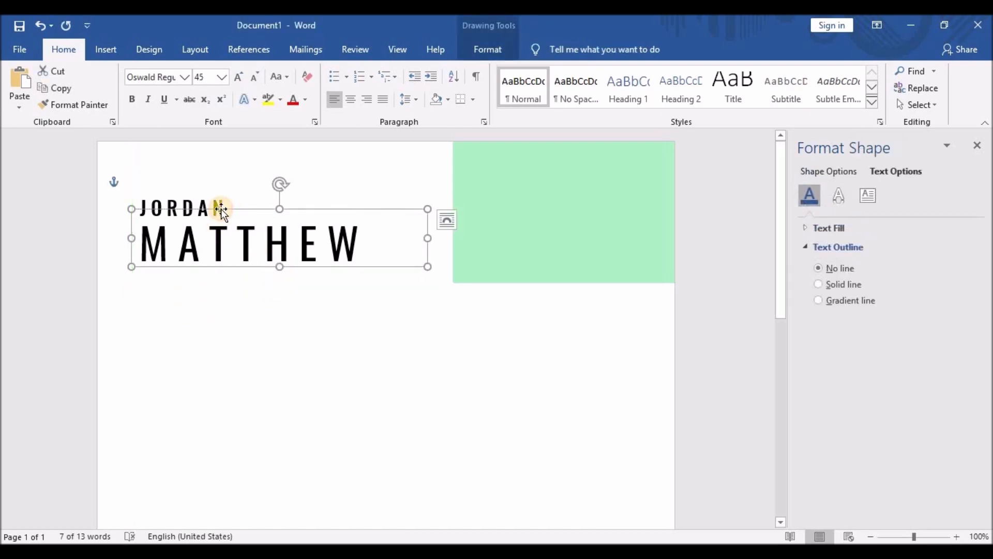
{"action": "left_click", "coordinate": [203, 193]}
Place a copy of the name box below the surname and type USER INTERFACE DESIGN.
{"action": "left_click", "coordinate": [202, 191]}
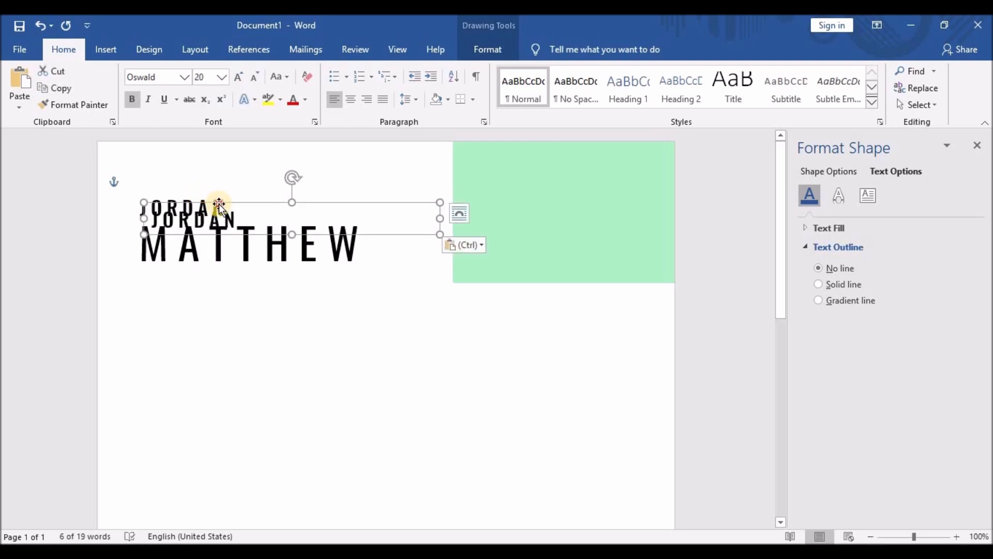
{"action": "left_click_drag", "start_coordinate": [217, 205], "coordinate": [145, 276]}
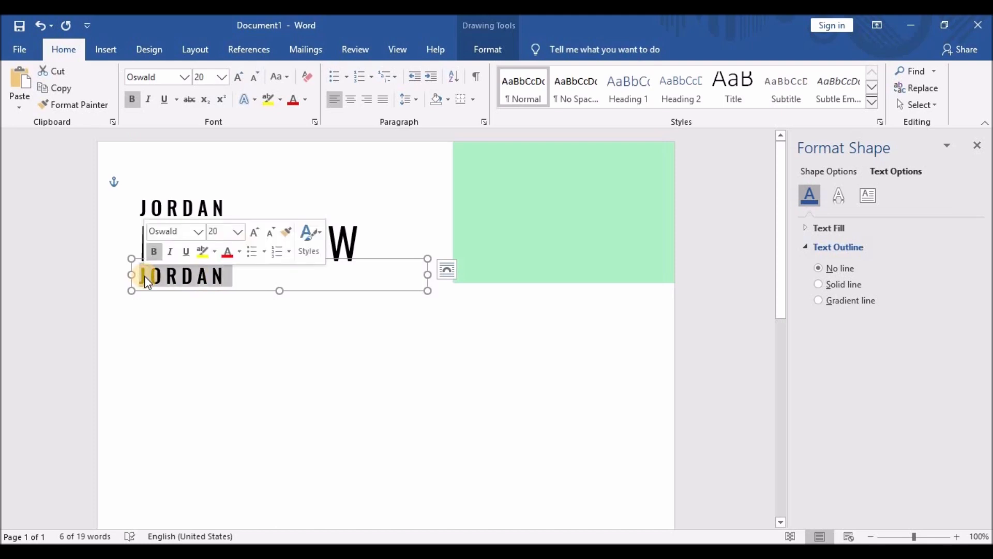
{"action": "type", "text": "USER INTERFACE DESIG"}
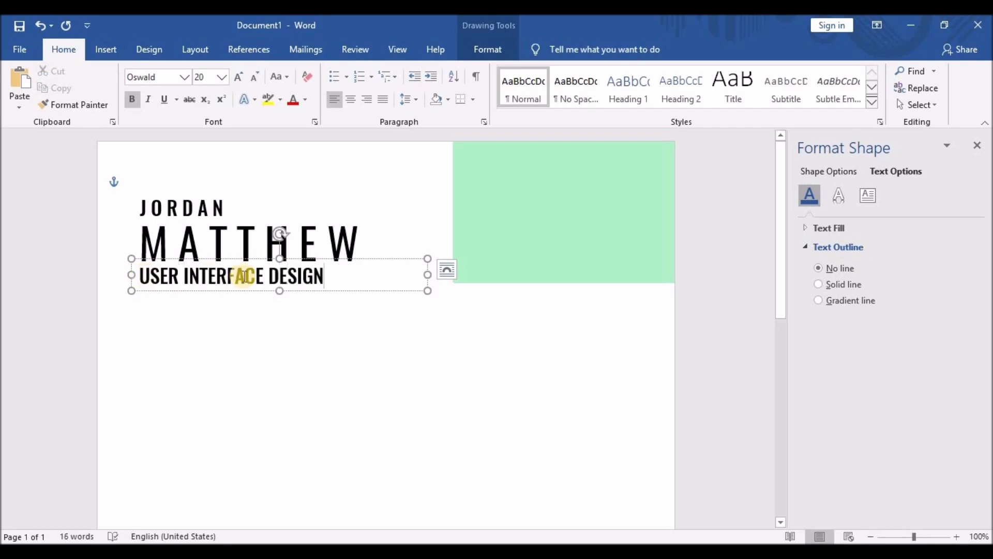
Unbold the subtitle and set it in Roboto at 14 pt.
{"action": "left_click_drag", "start_coordinate": [334, 271], "coordinate": [150, 166]}
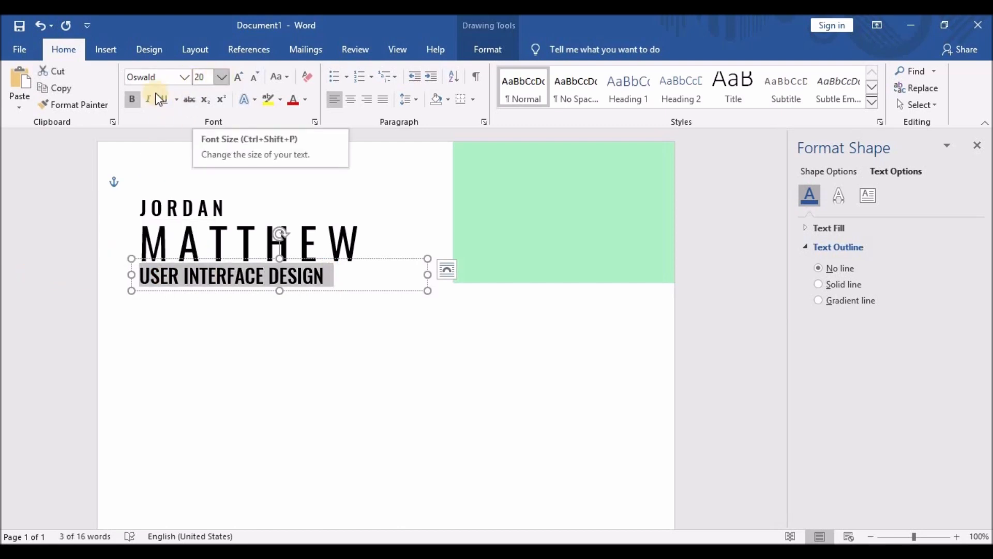
{"action": "left_click", "coordinate": [131, 100]}
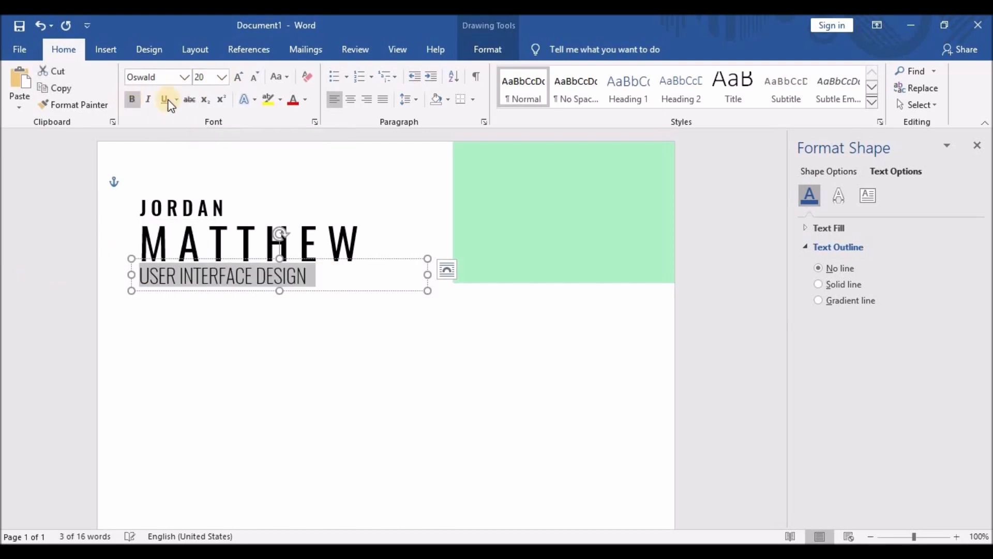
{"action": "left_click", "coordinate": [249, 81]}
{"action": "left_click", "coordinate": [249, 80]}
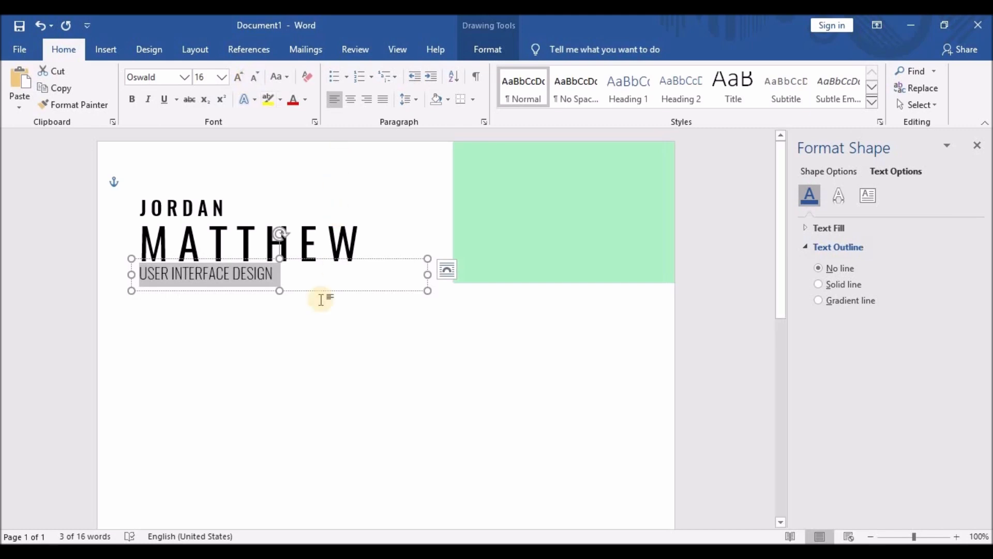
{"action": "left_click", "coordinate": [184, 77]}
{"action": "left_click", "coordinate": [160, 199]}
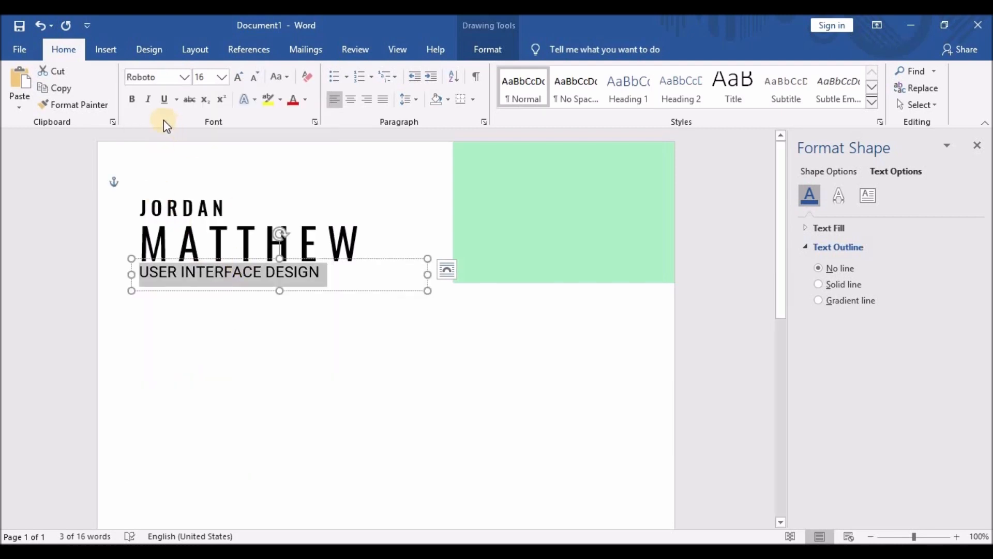
{"action": "left_click", "coordinate": [135, 100]}
{"action": "left_click", "coordinate": [135, 99]}
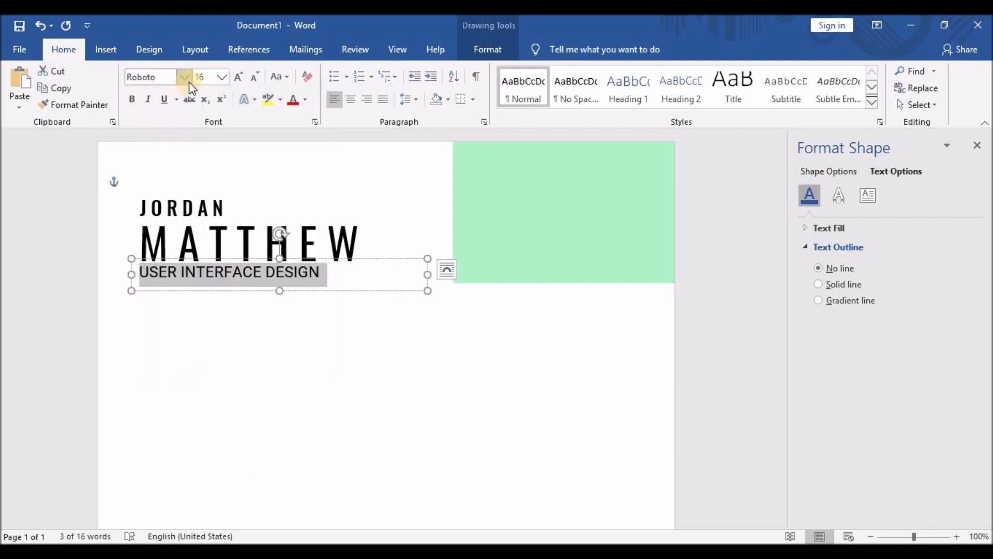
{"action": "left_click", "coordinate": [220, 82]}
{"action": "left_click", "coordinate": [210, 160]}
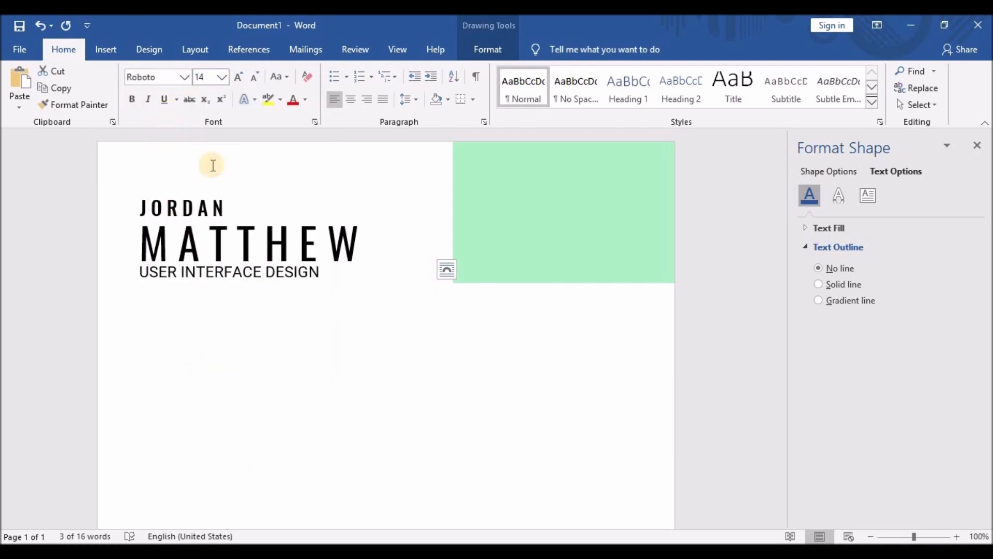
Switch the subtitle font to Roboto Light and nudge its box into alignment.
{"action": "left_click", "coordinate": [185, 77]}
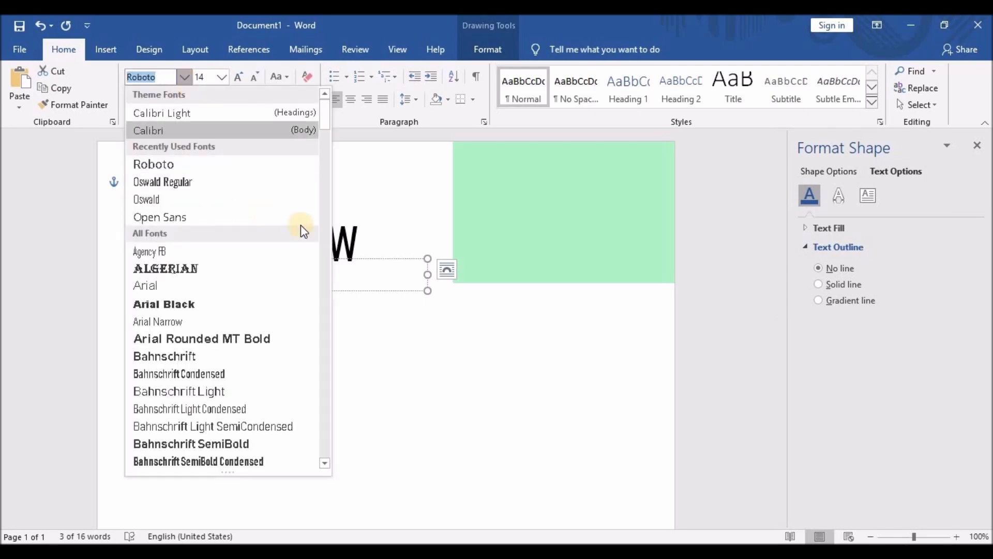
{"action": "left_click_drag", "start_coordinate": [321, 194], "coordinate": [322, 355]}
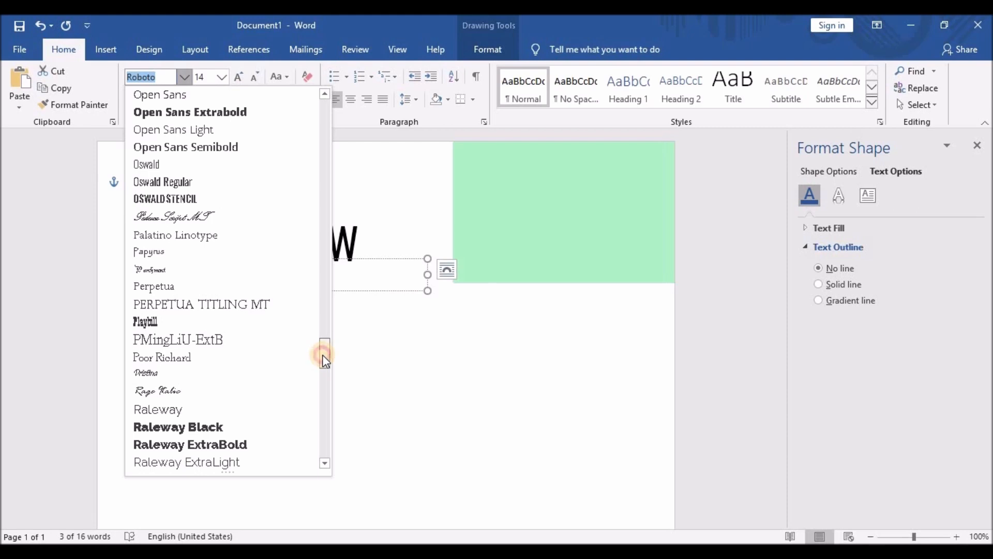
{"action": "left_click_drag", "start_coordinate": [320, 360], "coordinate": [322, 373]}
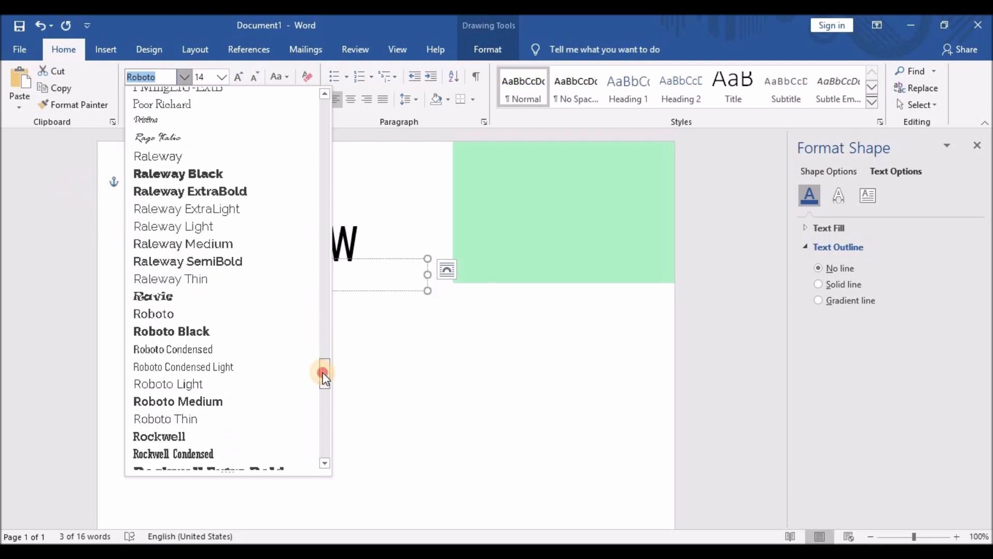
{"action": "left_click", "coordinate": [188, 384]}
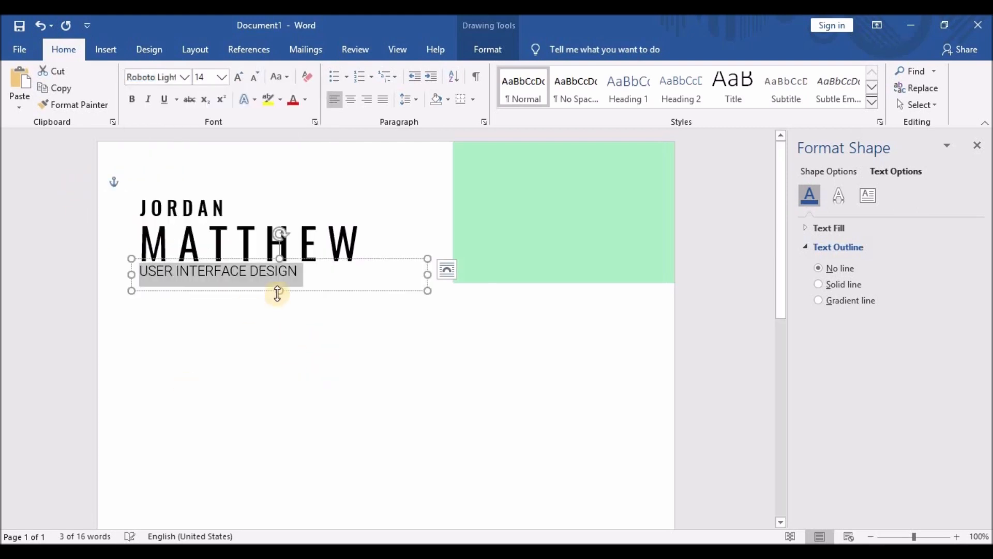
{"action": "left_click_drag", "start_coordinate": [281, 250], "coordinate": [279, 263]}
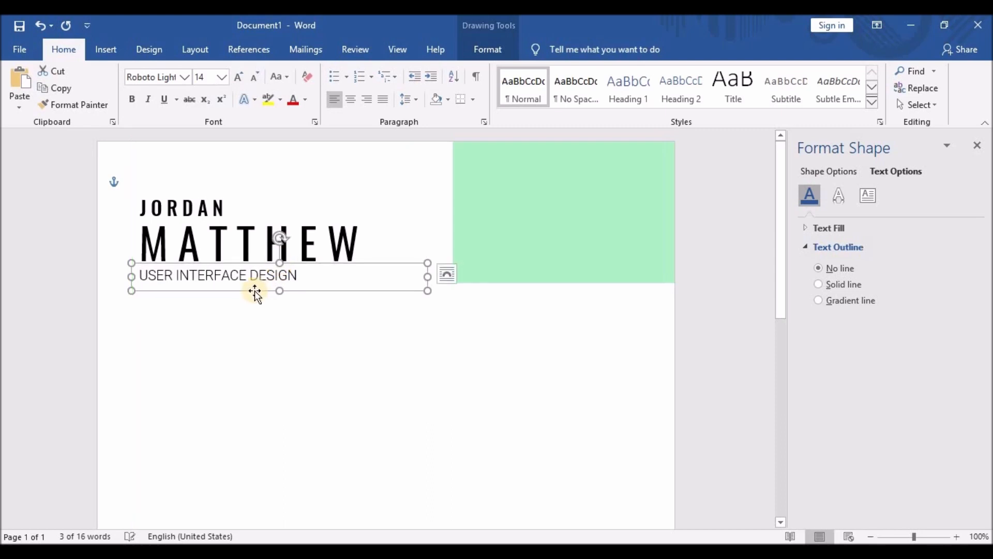
{"action": "left_click", "coordinate": [252, 276]}
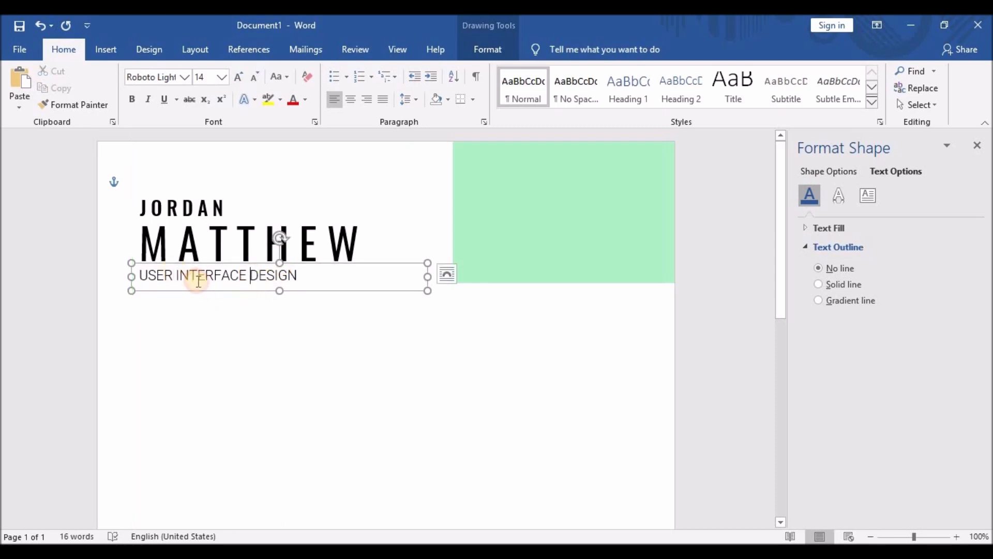
{"action": "left_click", "coordinate": [250, 320]}
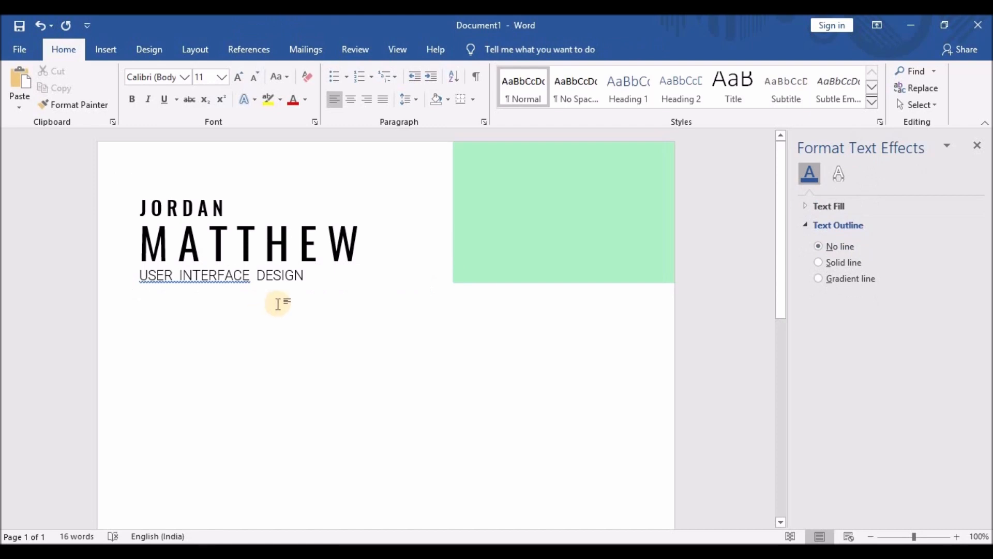
Shrink the subtitle to 12 pt and ignore its spelling flag.
{"action": "left_click_drag", "start_coordinate": [306, 275], "coordinate": [138, 276]}
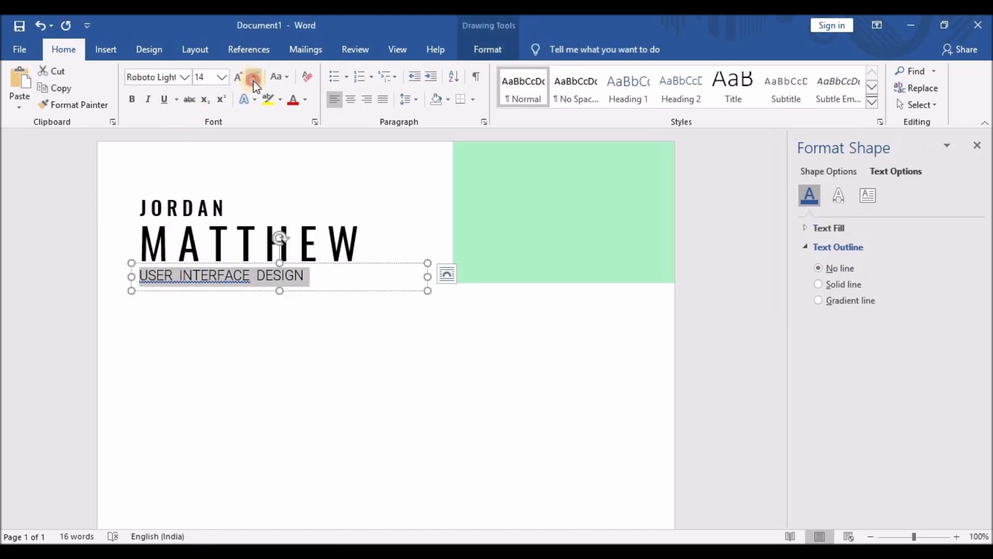
{"action": "left_click", "coordinate": [254, 77]}
{"action": "left_click", "coordinate": [169, 274]}
{"action": "left_click", "coordinate": [132, 278]}
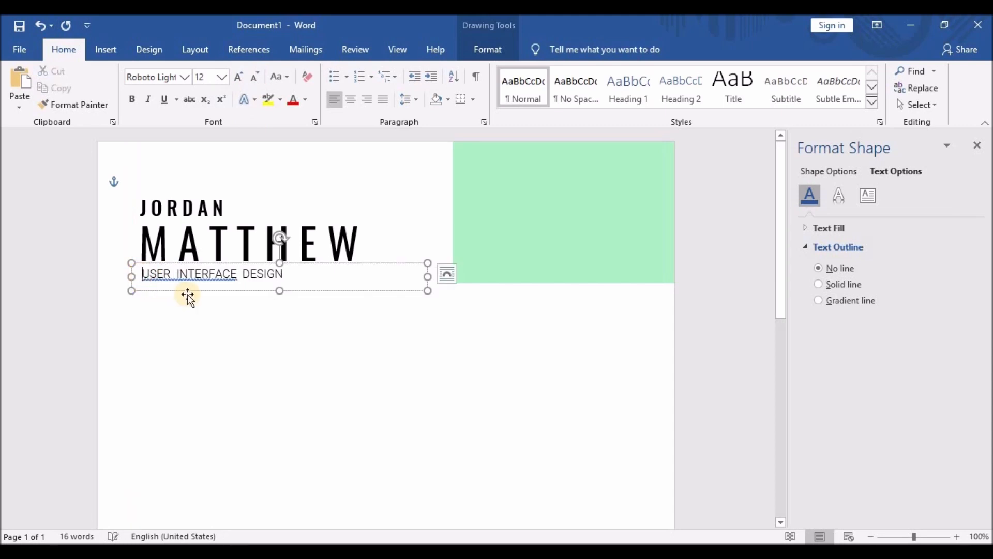
{"action": "left_click", "coordinate": [211, 323]}
{"action": "right_click", "coordinate": [209, 279]}
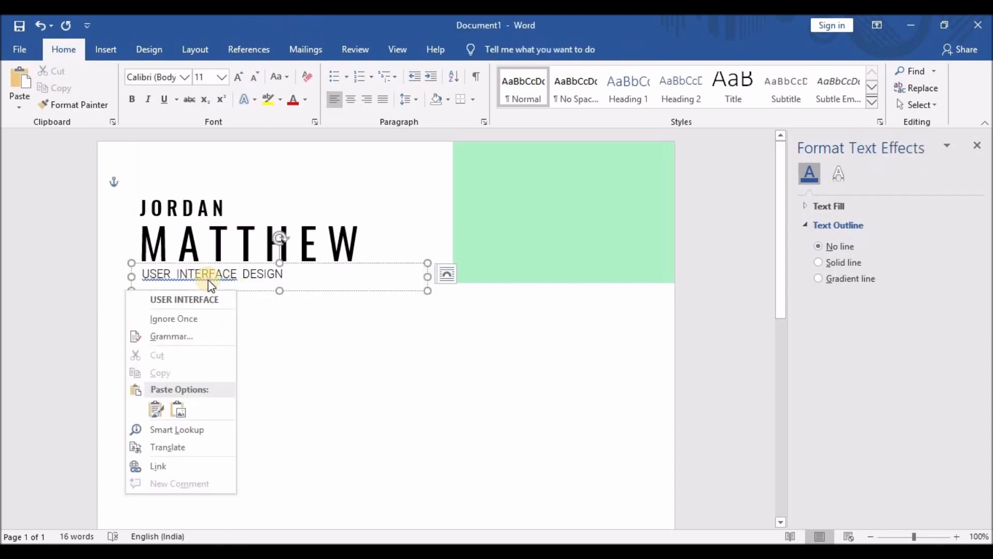
{"action": "left_click", "coordinate": [200, 319]}
{"action": "left_click", "coordinate": [201, 318]}
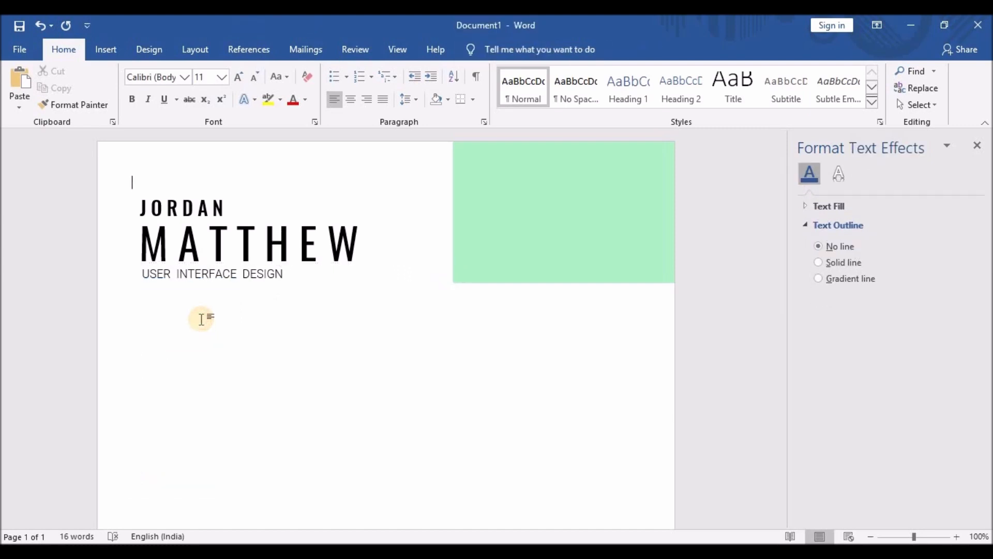
{"action": "left_click", "coordinate": [205, 210]}
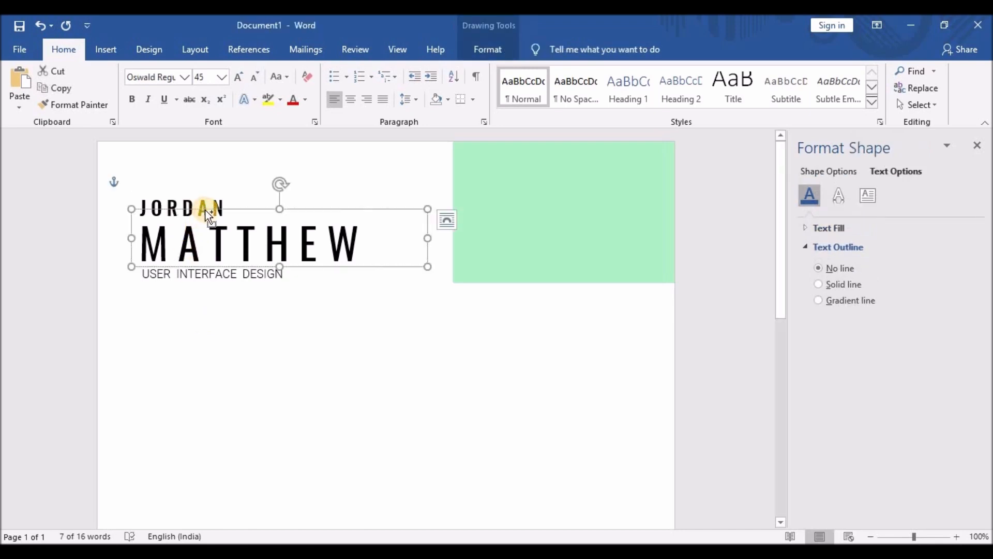
Paste a copy of the name box onto the green rectangle and type the holder's initials.
{"action": "key", "text": "ctrl+c"}
{"action": "key", "text": "ctrl+v"}
{"action": "left_click_drag", "start_coordinate": [213, 222], "coordinate": [405, 210]}
{"action": "left_click_drag", "start_coordinate": [347, 238], "coordinate": [453, 240]}
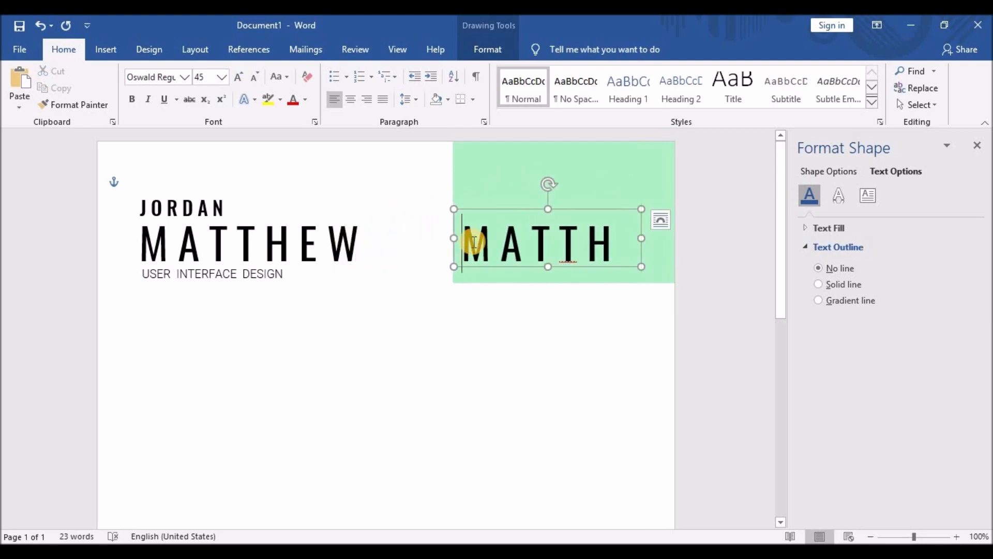
{"action": "double_click", "coordinate": [473, 241]}
{"action": "type", "text": "JM"}
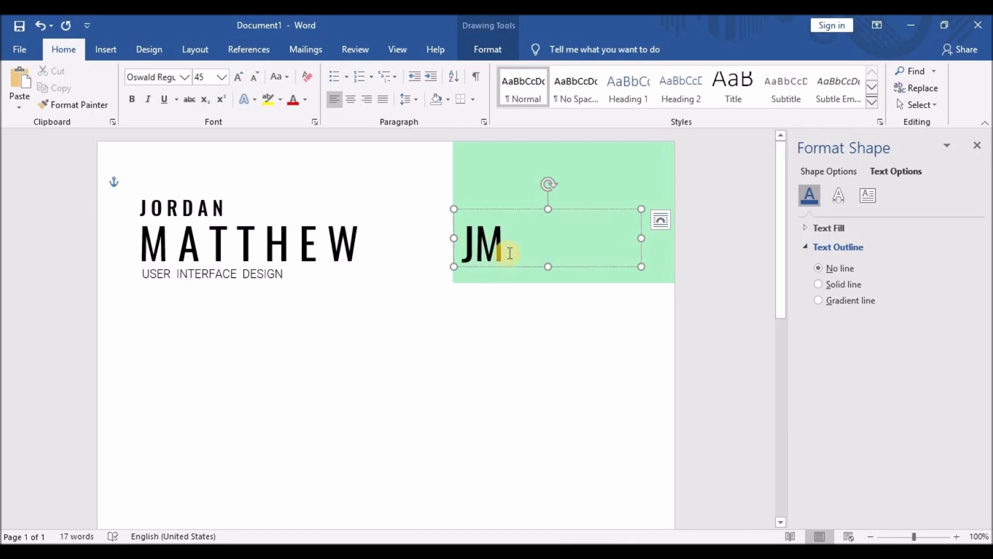
{"action": "left_click_drag", "start_coordinate": [454, 239], "coordinate": [522, 252]}
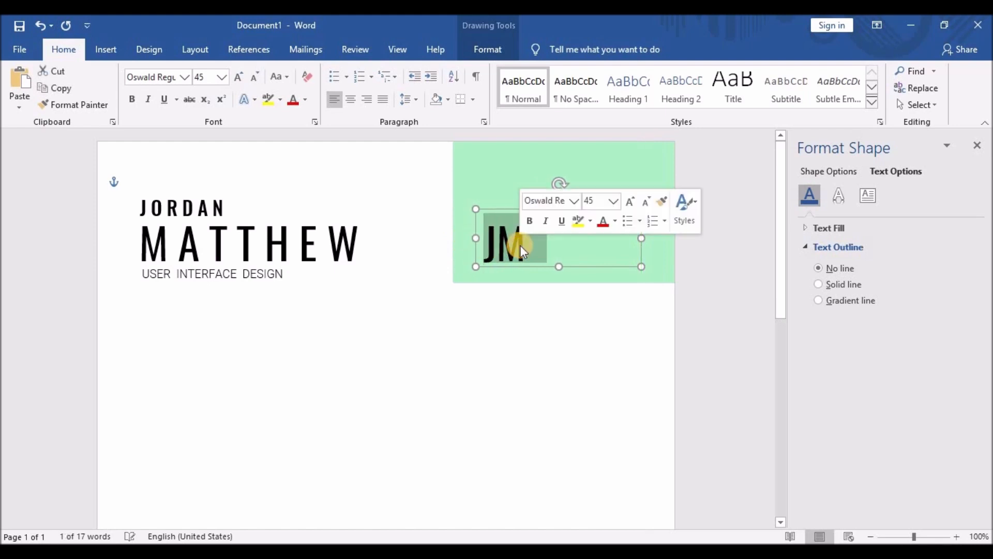
Colour the initials white.
{"action": "left_click", "coordinate": [306, 99]}
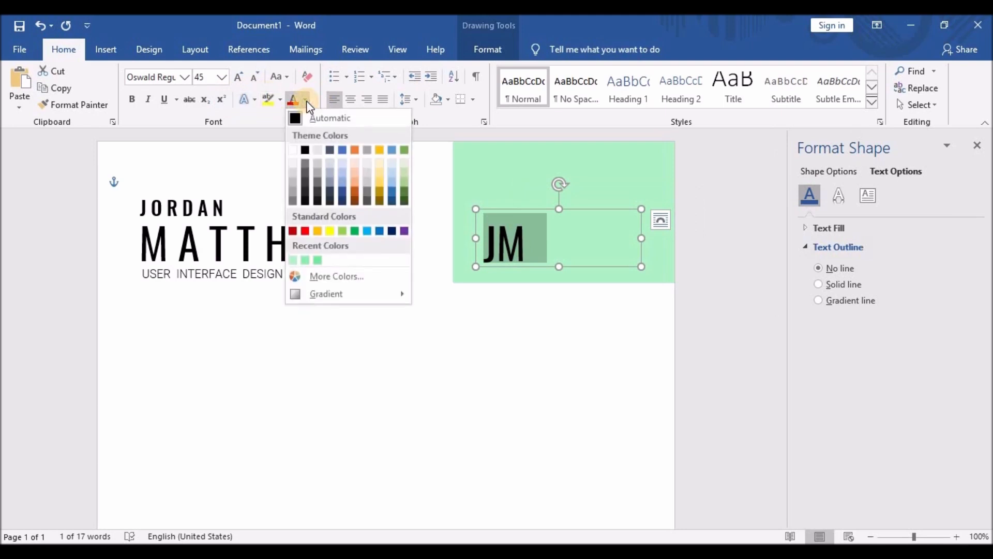
{"action": "left_click", "coordinate": [292, 150]}
{"action": "left_click", "coordinate": [485, 385]}
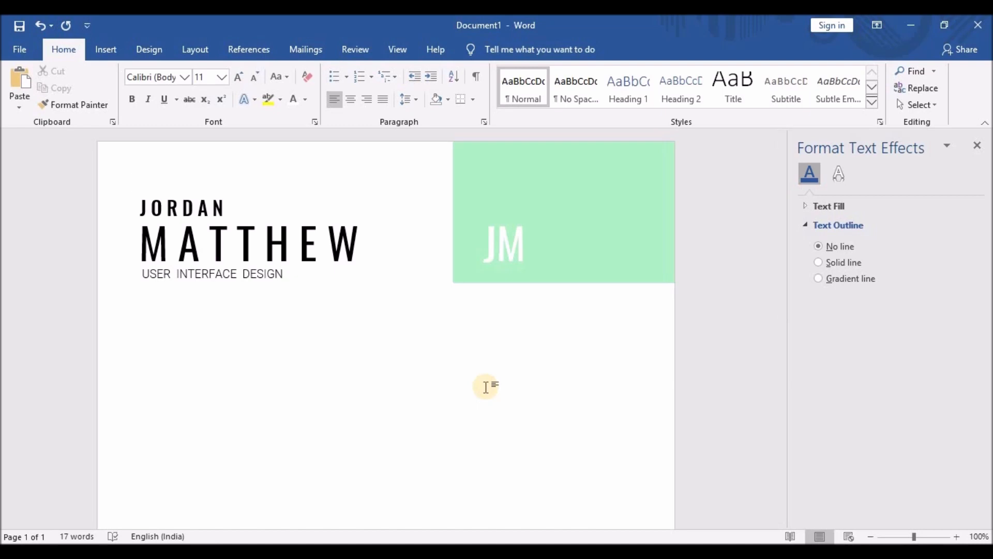
Draw a rectangle just below the green block.
{"action": "left_click", "coordinate": [105, 47]}
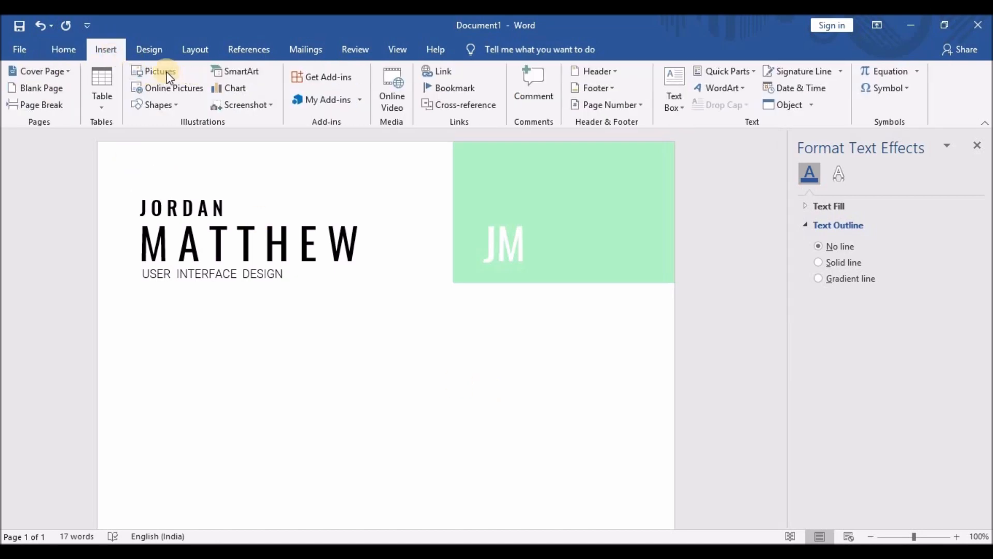
{"action": "left_click", "coordinate": [154, 104]}
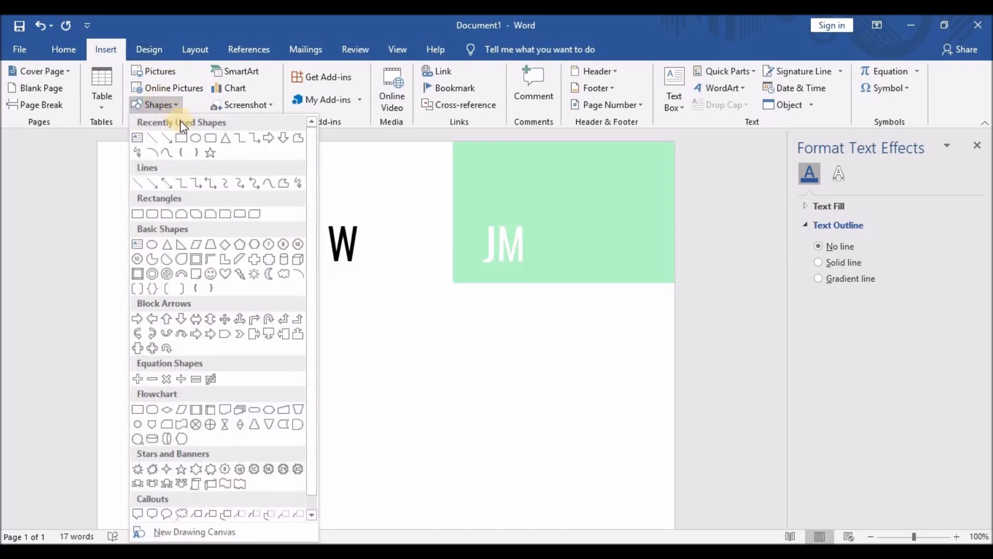
{"action": "left_click", "coordinate": [146, 137]}
{"action": "mouse_move", "coordinate": [453, 282]}
{"action": "left_mouse_down"}
{"action": "mouse_move", "coordinate": [390, 350]}
{"action": "mouse_move", "coordinate": [324, 387]}
{"action": "mouse_move", "coordinate": [326, 403]}
{"action": "left_mouse_up"}
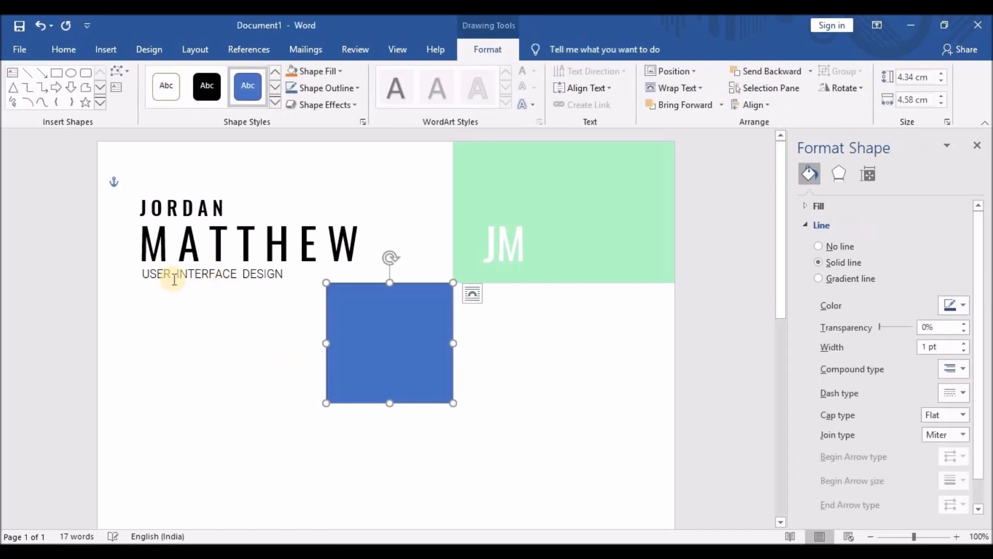
Insert spaces between the letters of USER, INTERFACE and DESIGN in the subtitle.
{"action": "left_click", "coordinate": [159, 274]}
{"action": "left_click", "coordinate": [177, 274]}
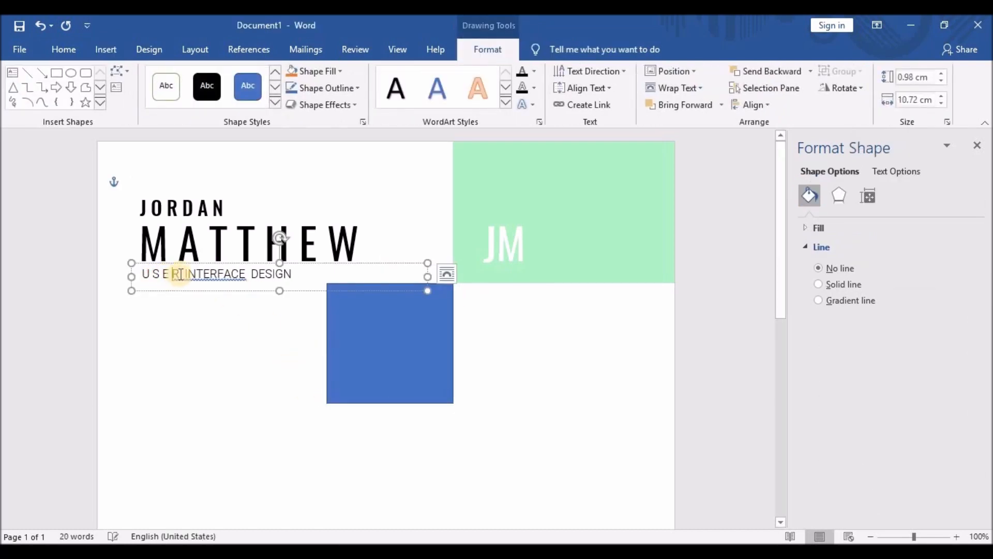
{"action": "left_click", "coordinate": [193, 274]}
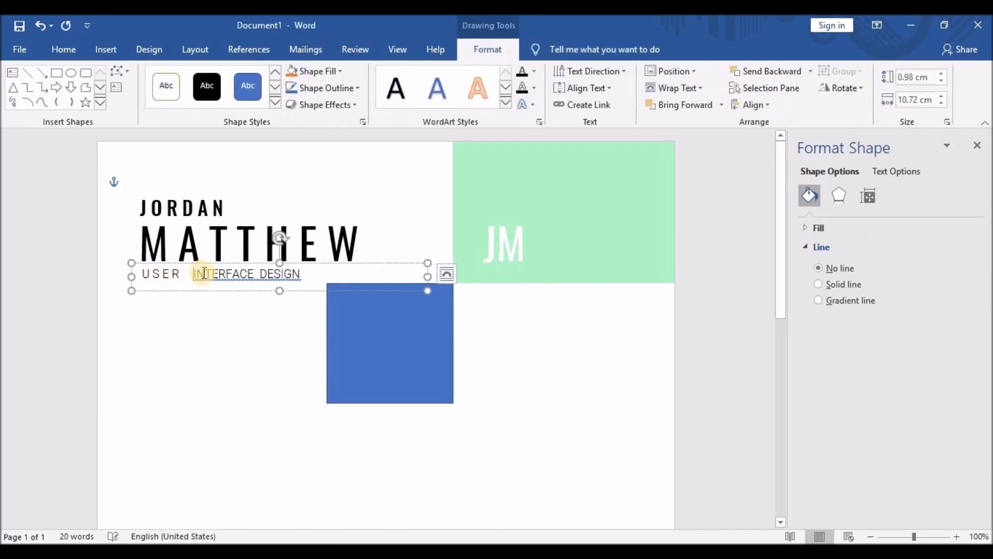
{"action": "key", "text": "ctrl+z"}
{"action": "left_click", "coordinate": [199, 274]}
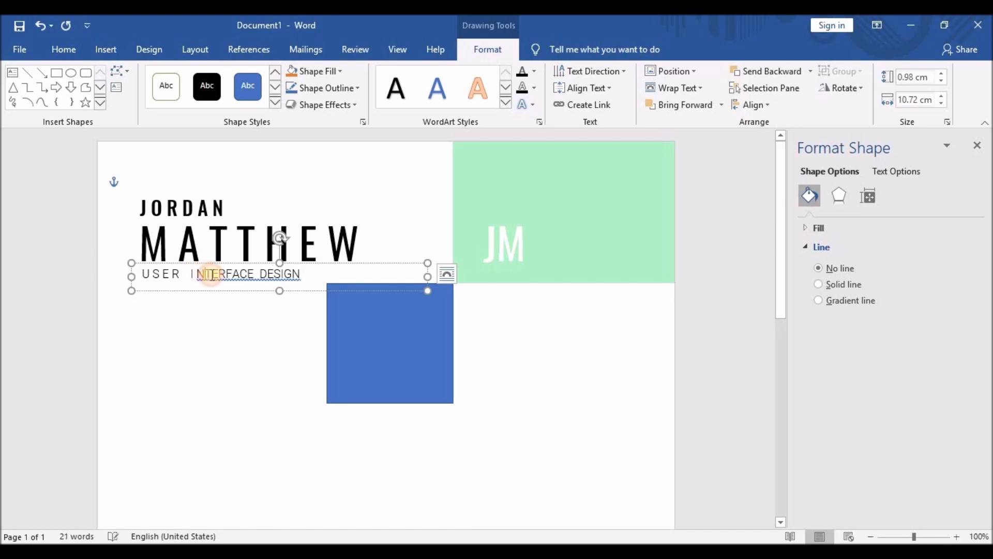
{"action": "left_click", "coordinate": [208, 274]}
{"action": "left_click", "coordinate": [215, 275]}
{"action": "left_click", "coordinate": [225, 275]}
{"action": "left_click", "coordinate": [236, 275]}
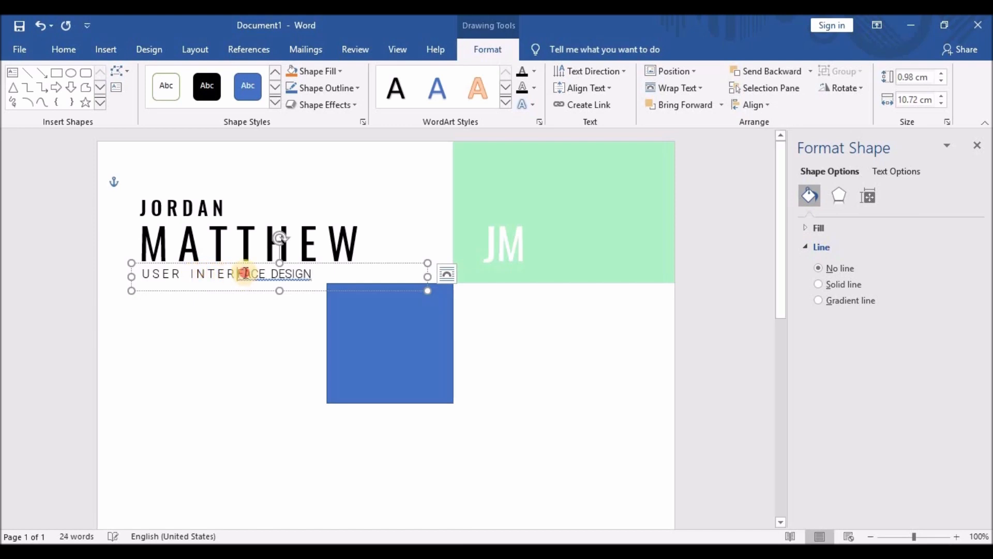
{"action": "left_click", "coordinate": [246, 275]}
{"action": "left_click", "coordinate": [257, 275]}
{"action": "left_click", "coordinate": [267, 274]}
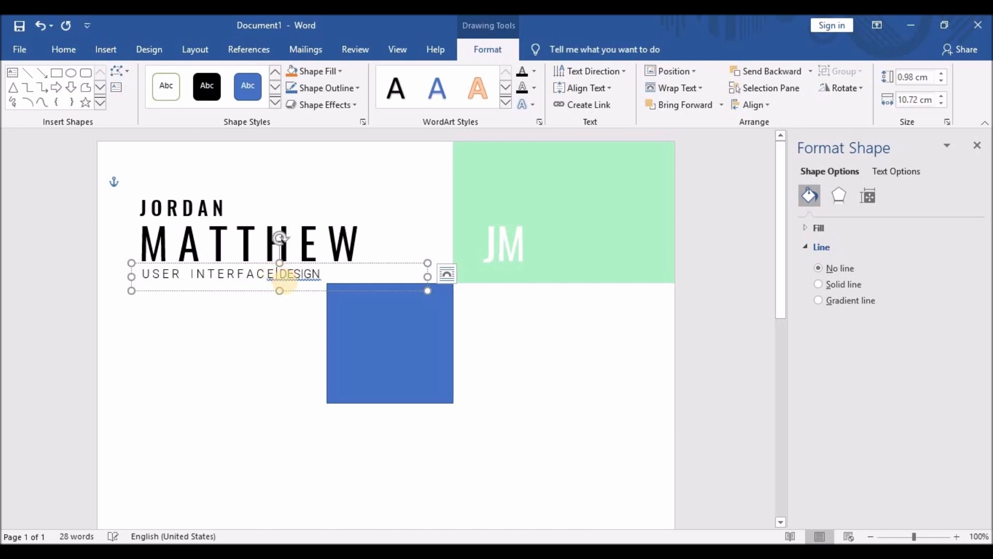
{"action": "left_click", "coordinate": [312, 274]}
{"action": "left_click", "coordinate": [320, 274]}
Finish spacing DESIGNER and remove the extra spaces before INTERFACE and DESIGNER.
{"action": "left_click", "coordinate": [330, 274]}
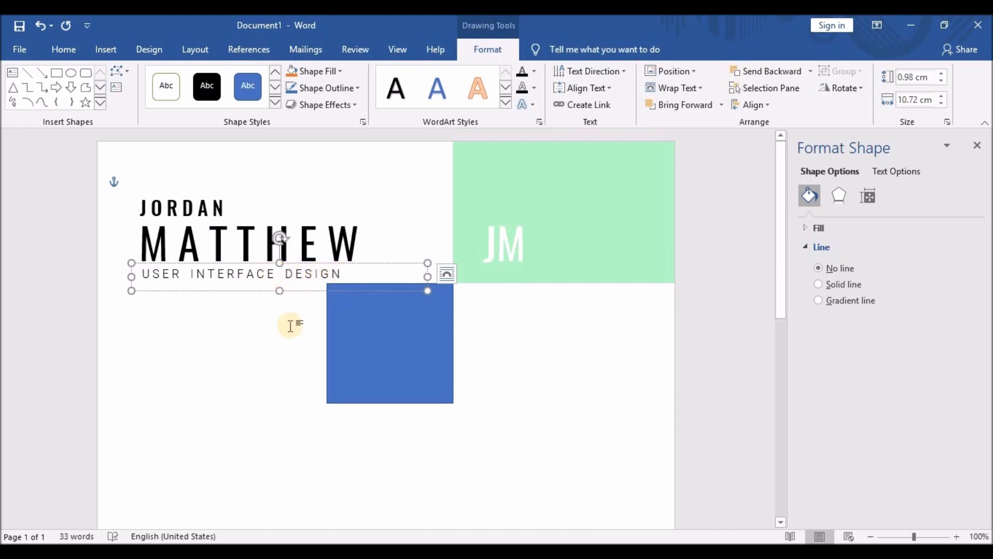
{"action": "left_click", "coordinate": [347, 271]}
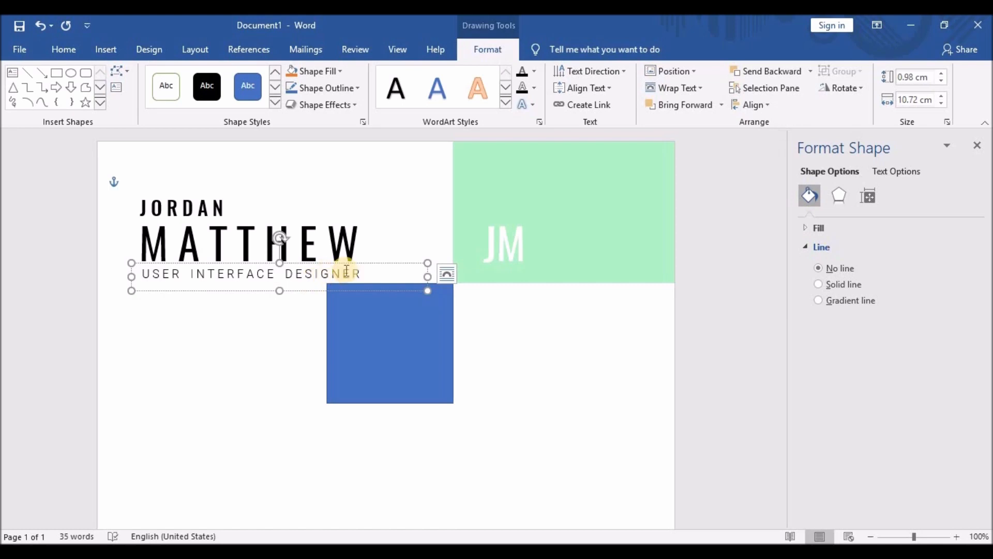
{"action": "left_click", "coordinate": [191, 274]}
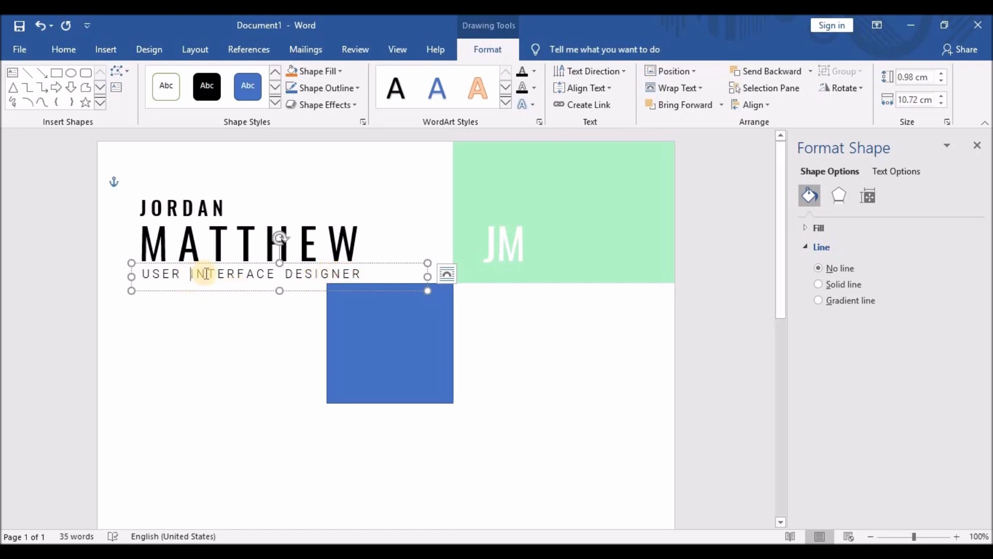
{"action": "key", "text": "BackSpace"}
{"action": "left_click", "coordinate": [282, 274]}
{"action": "key", "text": "BackSpace"}
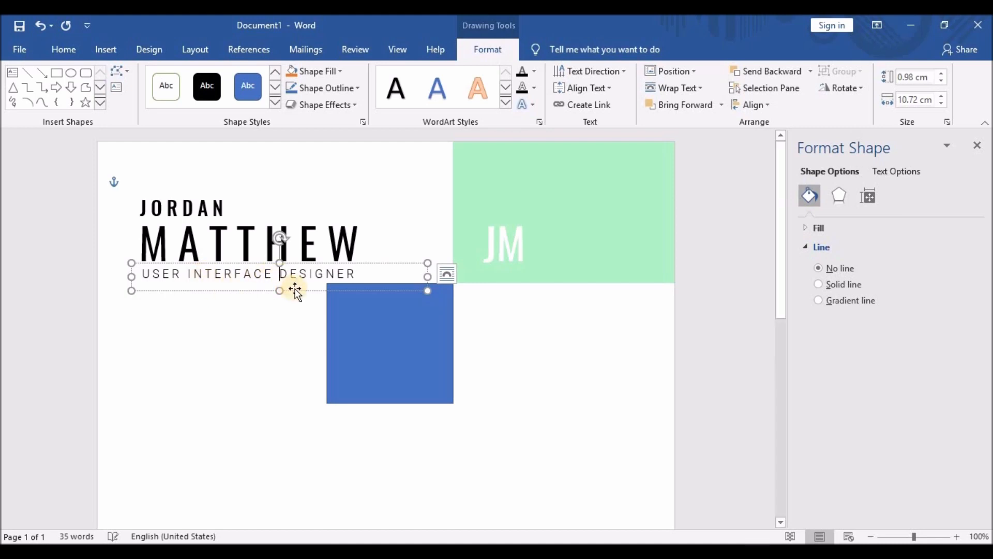
Resize the blue square to exactly 4 cm height and 4 cm width.
{"action": "left_click", "coordinate": [377, 337]}
{"action": "scroll", "coordinate": [322, 369], "scroll_direction": "down", "scroll_amount": 1}
{"action": "left_click_drag", "start_coordinate": [329, 363], "coordinate": [339, 355]}
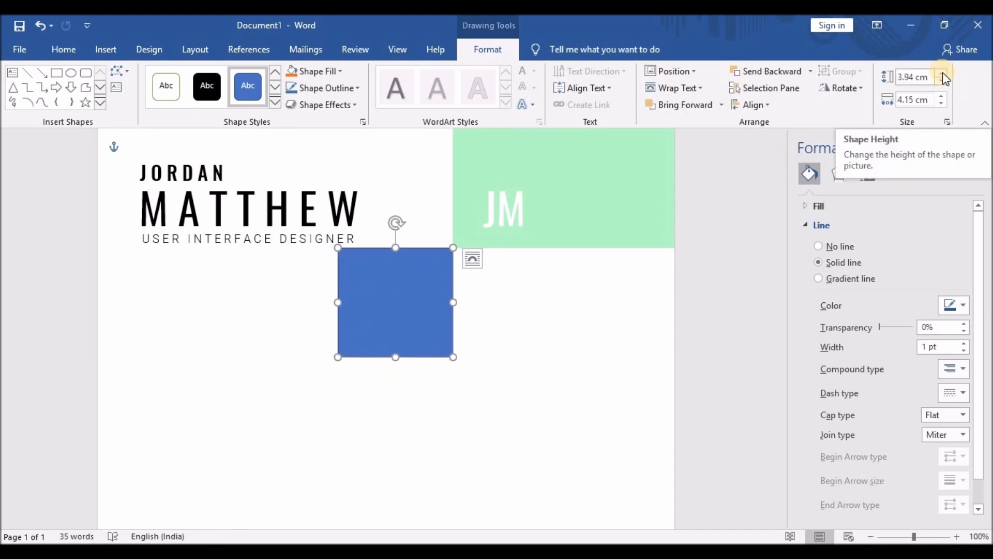
{"action": "left_click", "coordinate": [913, 77]}
{"action": "left_click_drag", "start_coordinate": [929, 77], "coordinate": [866, 79]}
{"action": "type", "text": "4"}
{"action": "left_click", "coordinate": [931, 101]}
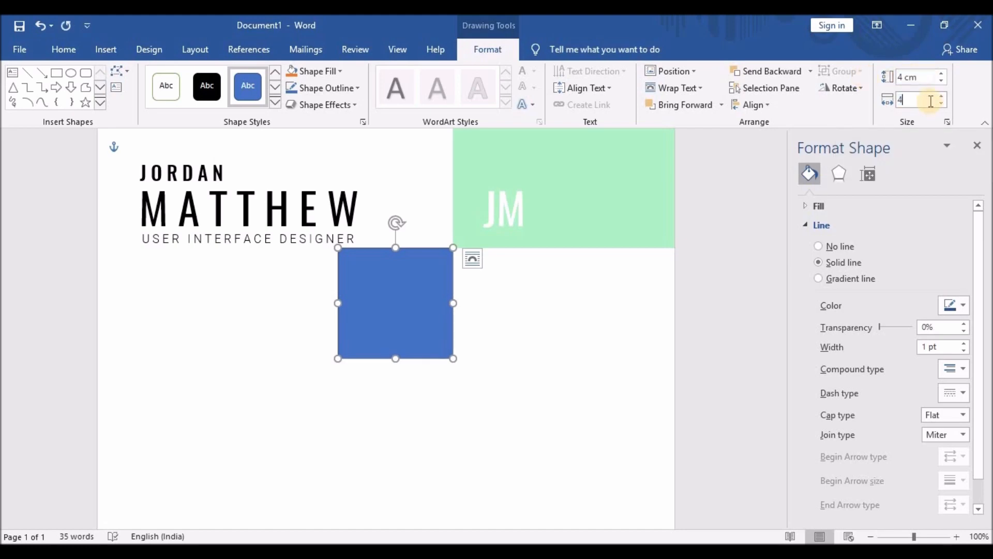
{"action": "type", "text": "4"}
{"action": "key", "text": "Return"}
{"action": "left_click", "coordinate": [528, 343]}
Nudge the blue square slightly to the right and reselect it.
{"action": "left_click", "coordinate": [408, 300]}
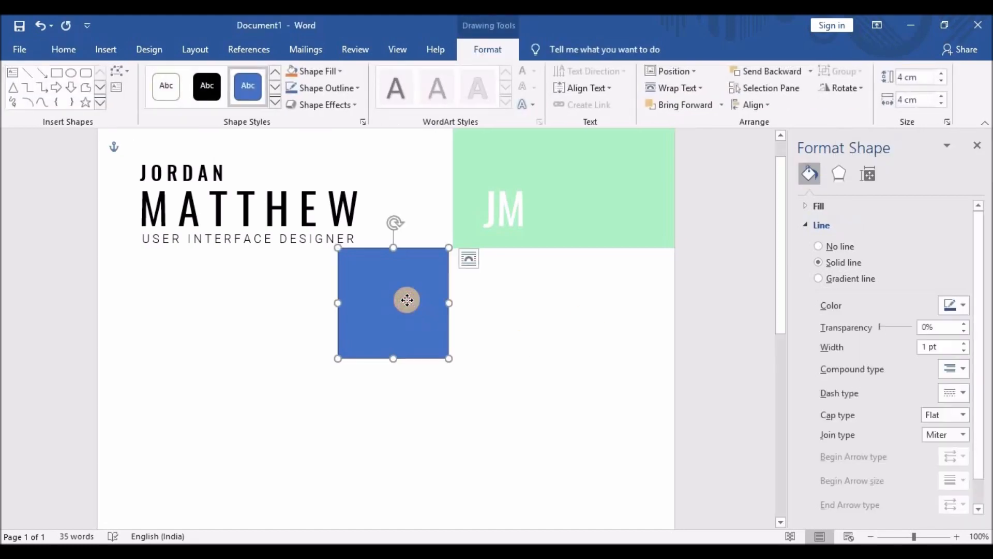
{"action": "left_click_drag", "start_coordinate": [407, 300], "coordinate": [410, 300]}
{"action": "left_click", "coordinate": [494, 310]}
{"action": "left_click", "coordinate": [414, 307]}
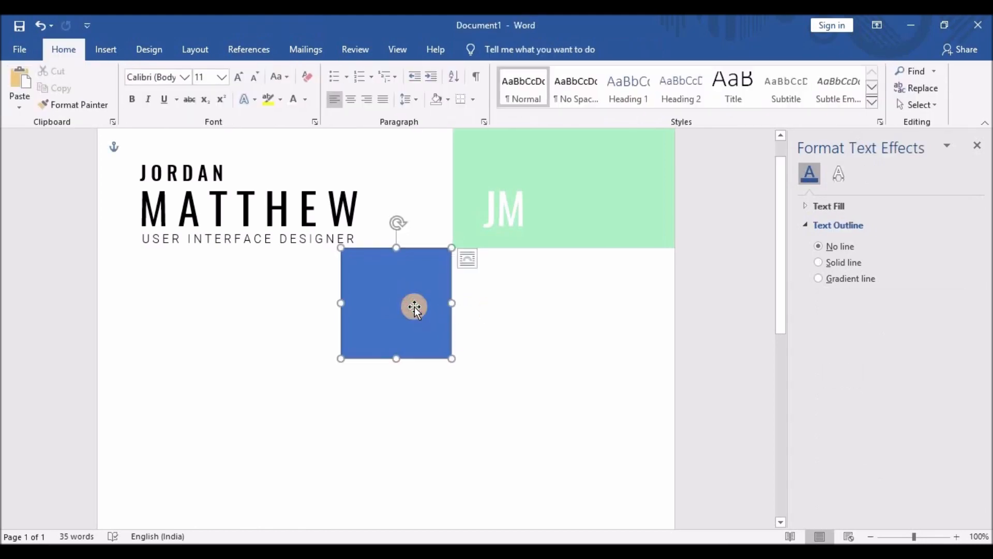
{"action": "left_click", "coordinate": [490, 324]}
{"action": "left_click", "coordinate": [418, 313]}
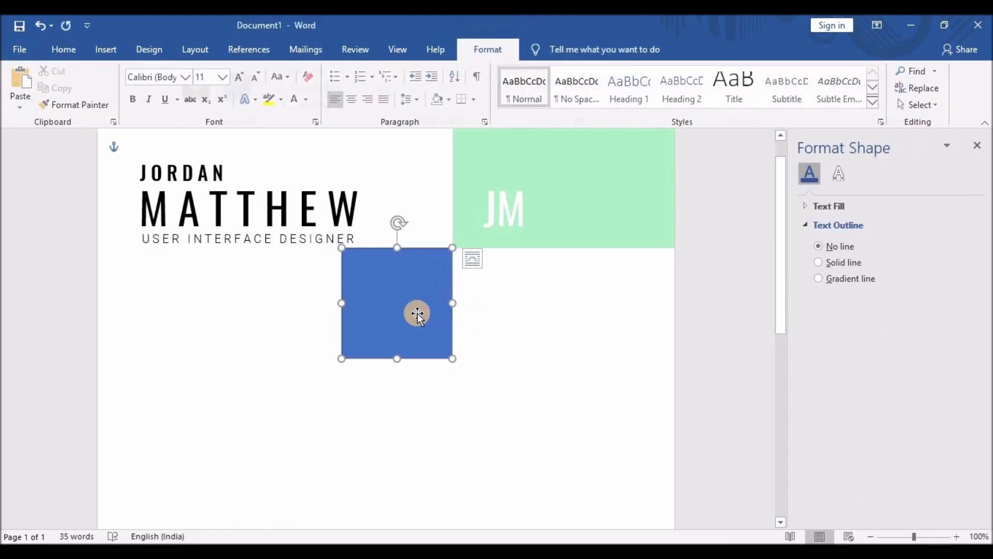
{"action": "left_click", "coordinate": [806, 209]}
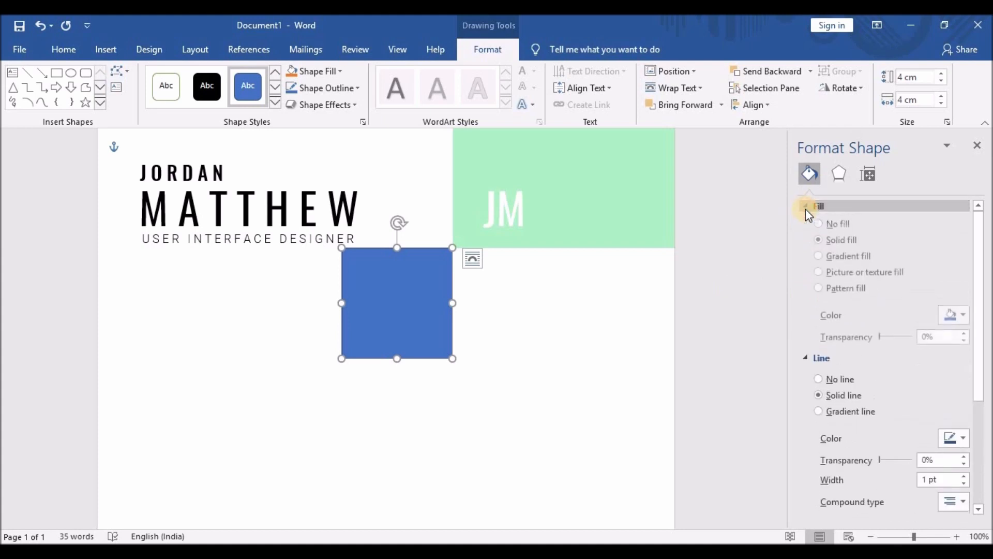
Set the square's outline to No line.
{"action": "left_click", "coordinate": [805, 206]}
{"action": "left_click", "coordinate": [819, 246]}
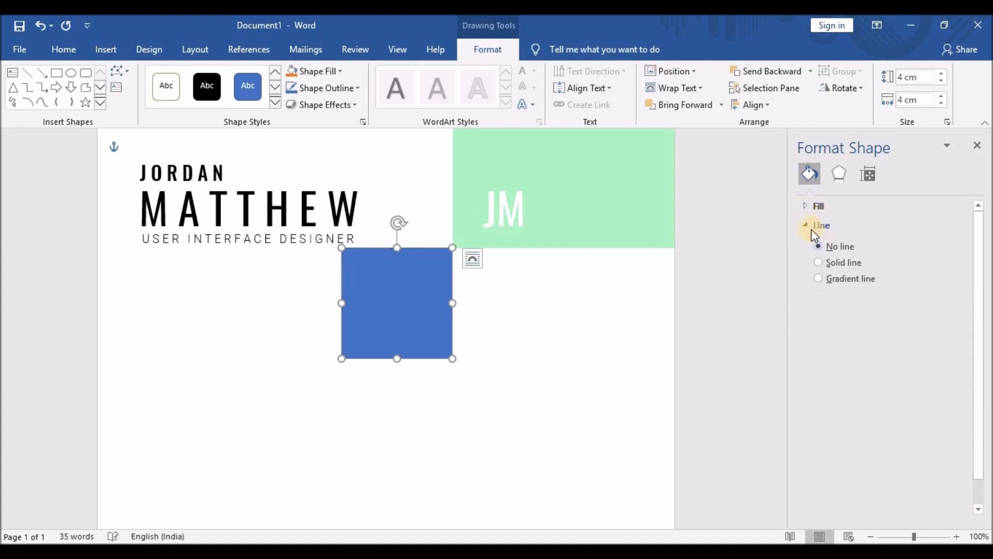
{"action": "left_click", "coordinate": [812, 227]}
Fill the square with the black-and-white portrait photo from the Downloads folder.
{"action": "left_click", "coordinate": [809, 208]}
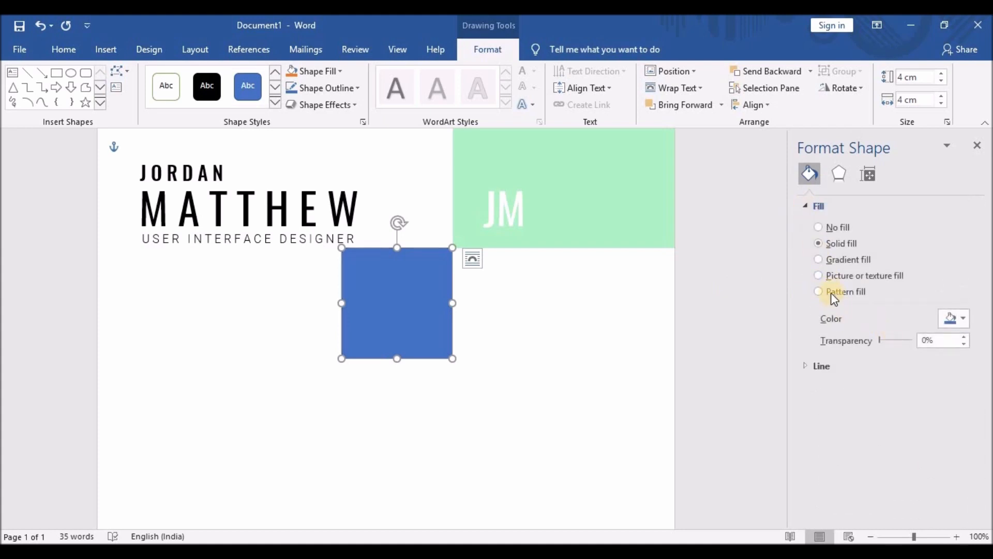
{"action": "left_click", "coordinate": [820, 276]}
{"action": "left_click", "coordinate": [853, 336]}
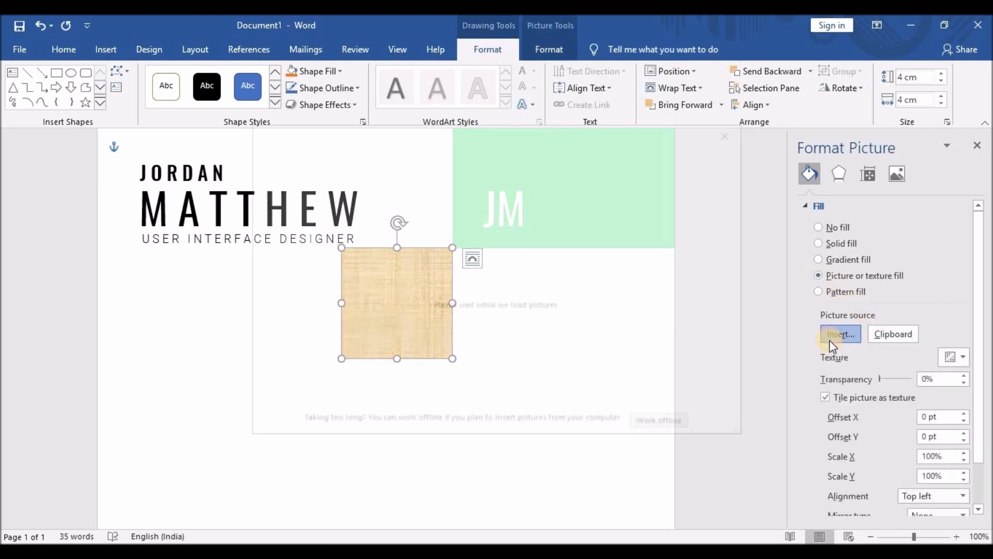
{"action": "left_click", "coordinate": [506, 318]}
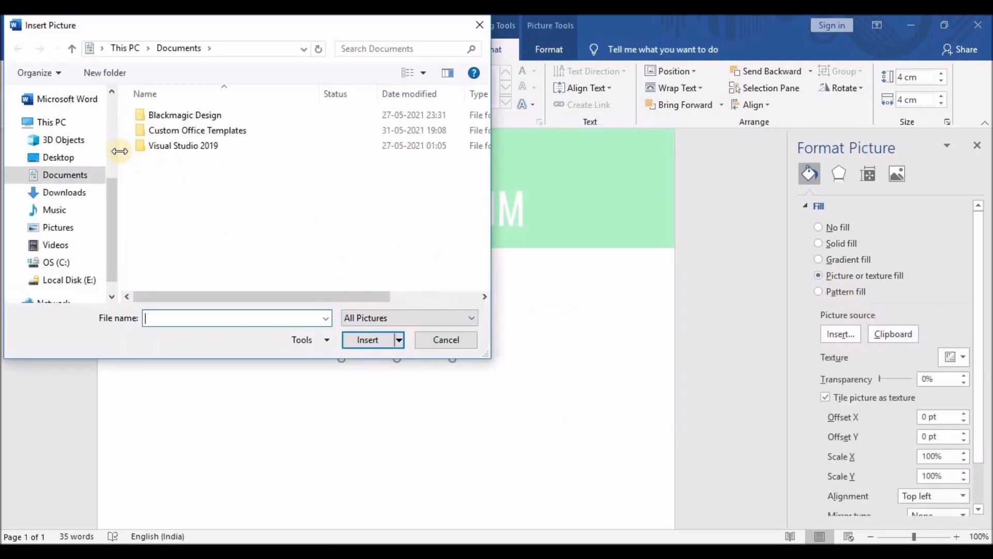
{"action": "left_click", "coordinate": [58, 157]}
{"action": "left_click", "coordinate": [62, 192]}
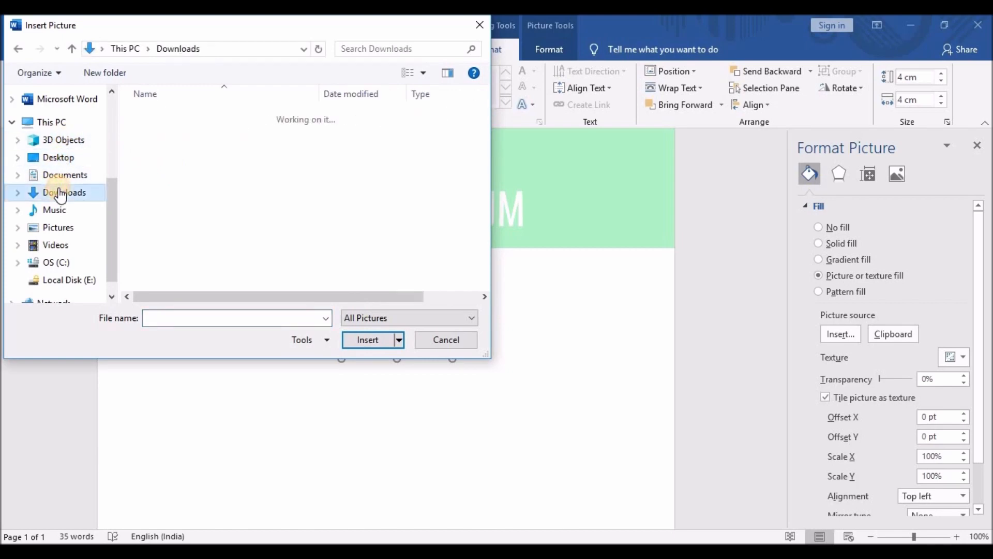
{"action": "left_click", "coordinate": [181, 207]}
{"action": "left_click", "coordinate": [359, 339]}
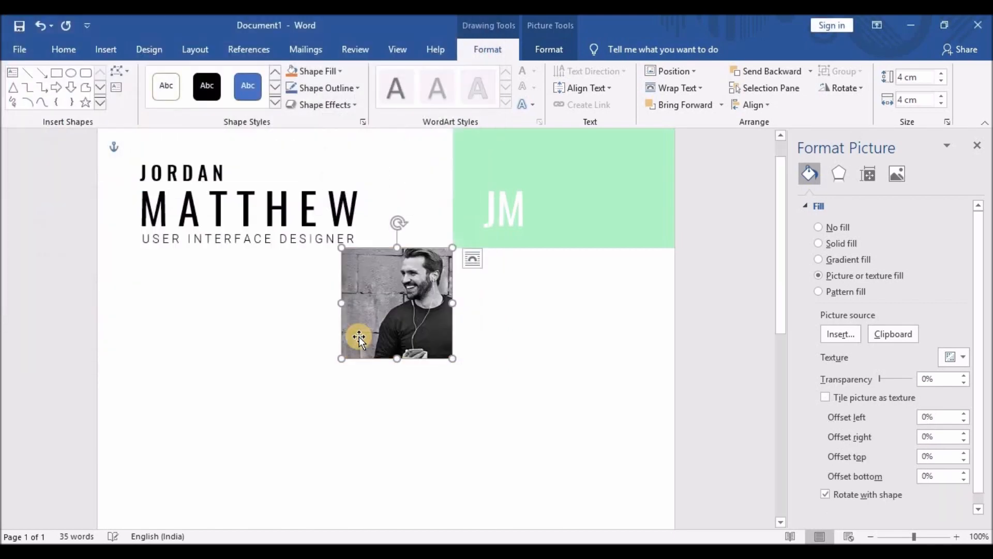
{"action": "left_click", "coordinate": [493, 321]}
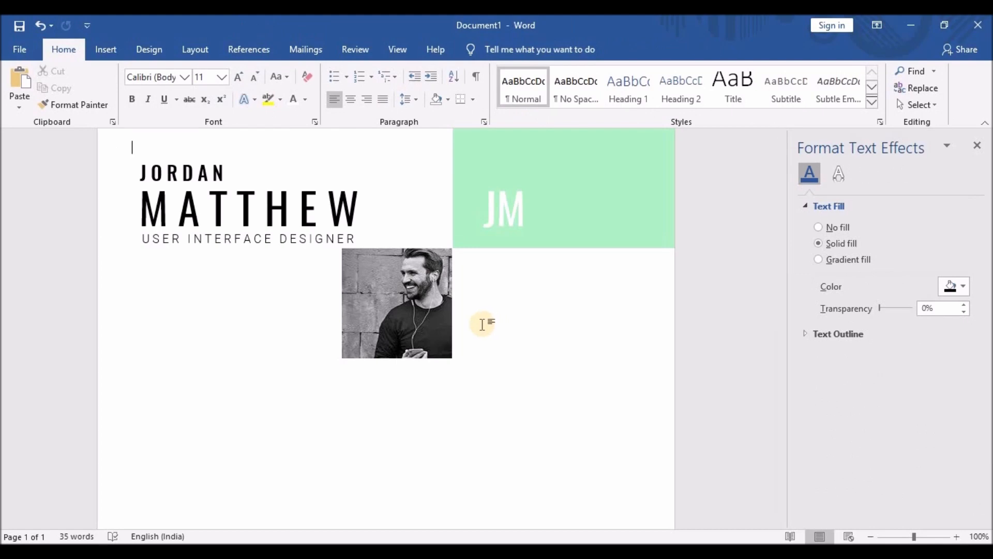
Copy the subtitle text box below the JM block and replace its text with PROFILE.
{"action": "left_click", "coordinate": [164, 239]}
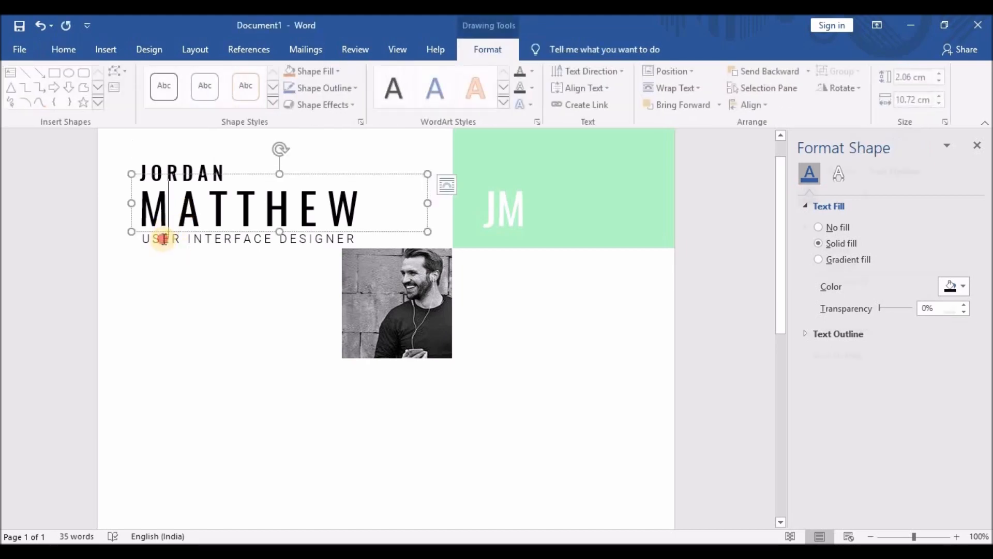
{"action": "left_click", "coordinate": [163, 228]}
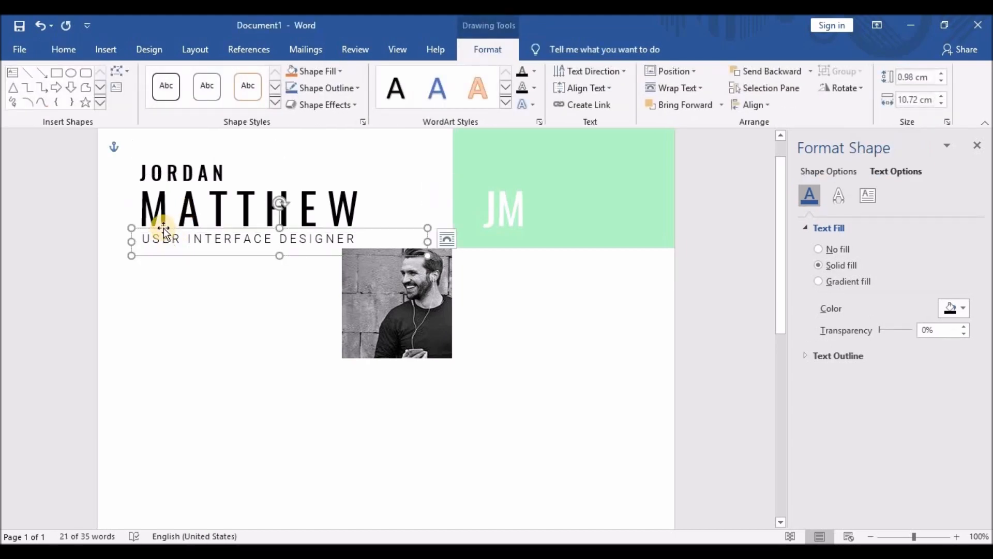
{"action": "left_click_drag", "start_coordinate": [168, 234], "coordinate": [503, 257]}
{"action": "double_click", "coordinate": [491, 270]}
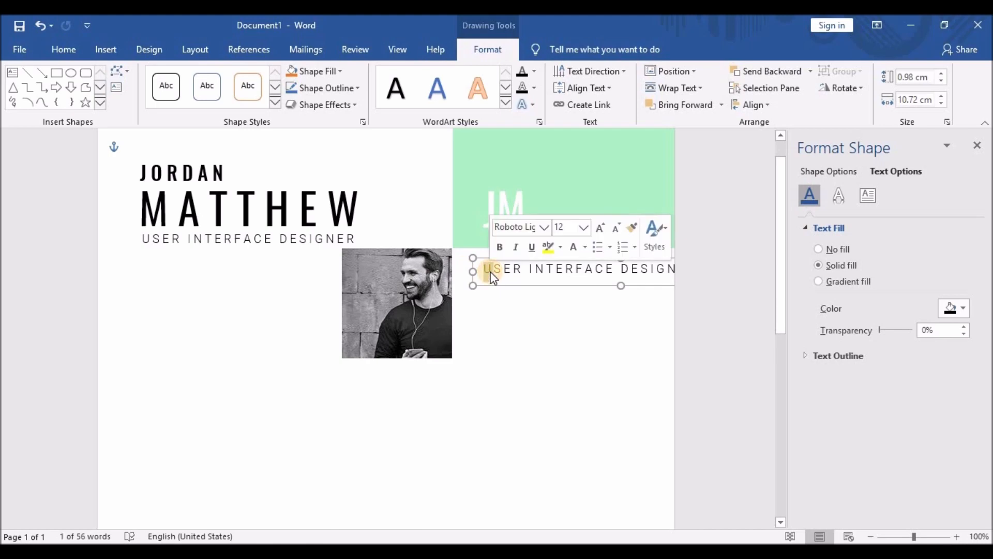
{"action": "key", "text": "ctrl+a"}
{"action": "type", "text": "PRO"}
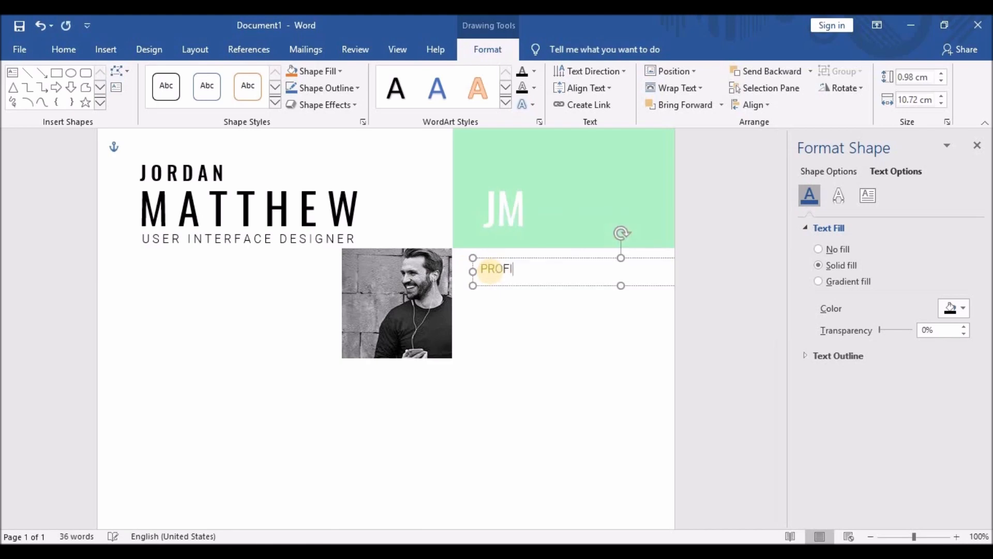
Set the PROFILE text to the Roboto font and begin spacing its letters.
{"action": "left_click_drag", "start_coordinate": [479, 270], "coordinate": [526, 274]}
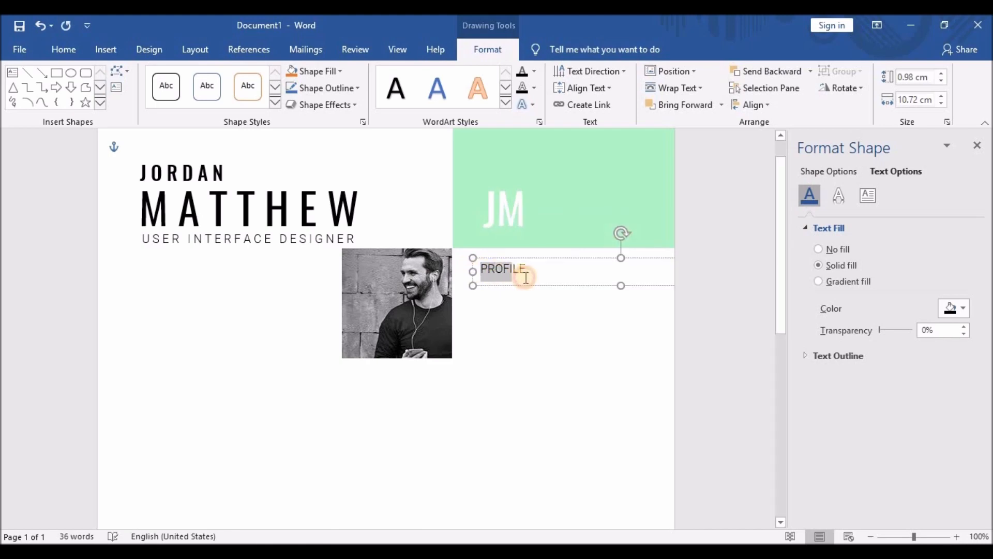
{"action": "left_click", "coordinate": [57, 50]}
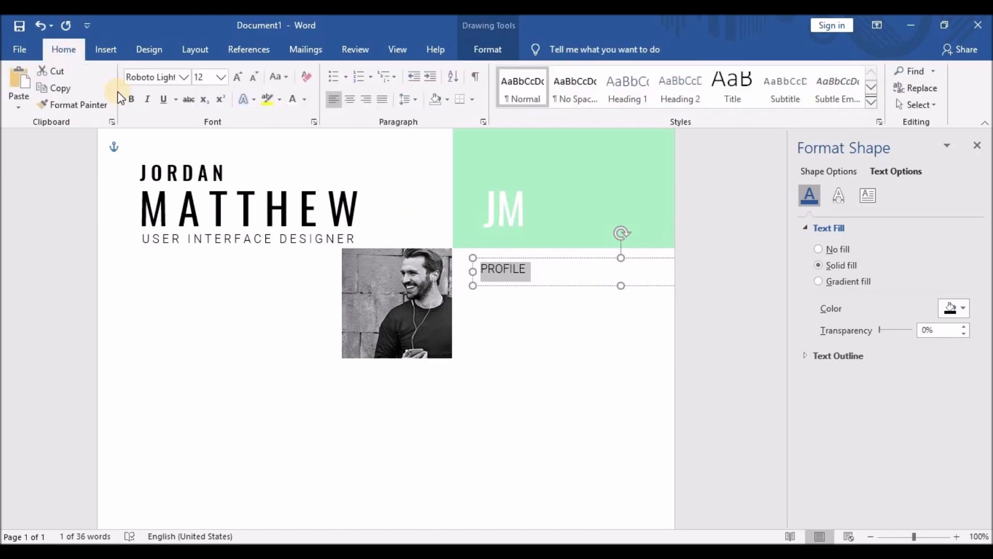
{"action": "left_click", "coordinate": [185, 77]}
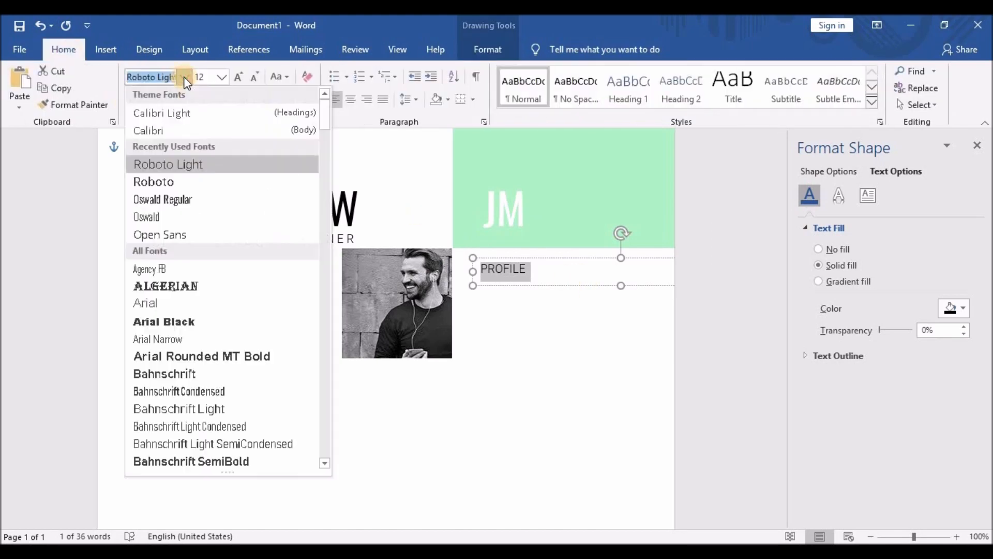
{"action": "left_click", "coordinate": [195, 182]}
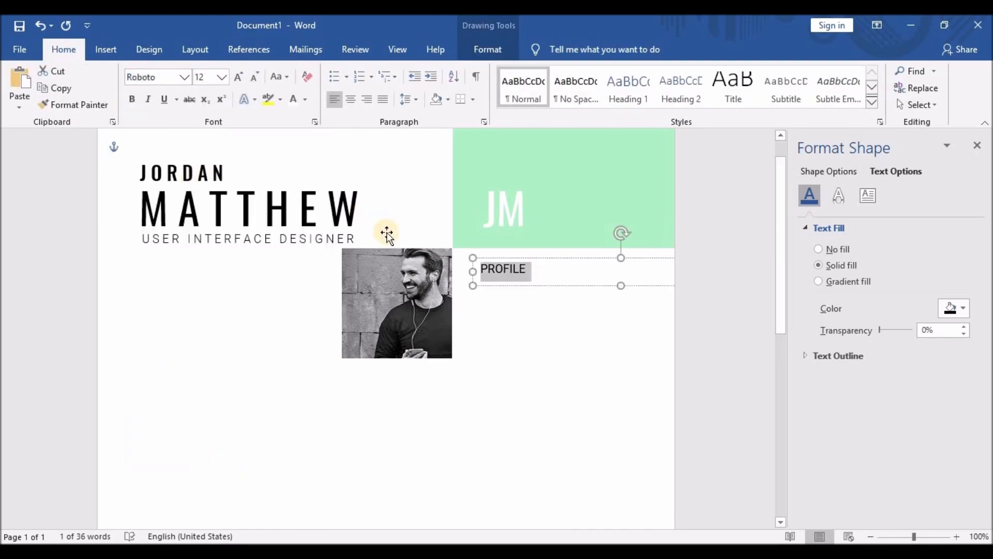
{"action": "left_click", "coordinate": [496, 274]}
{"action": "left_click", "coordinate": [500, 273]}
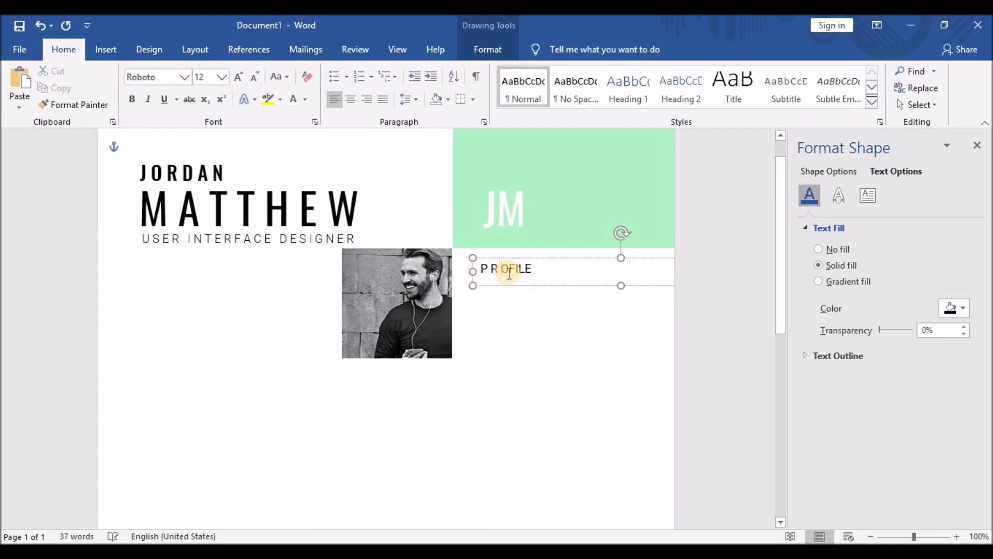
{"action": "left_click", "coordinate": [528, 269]}
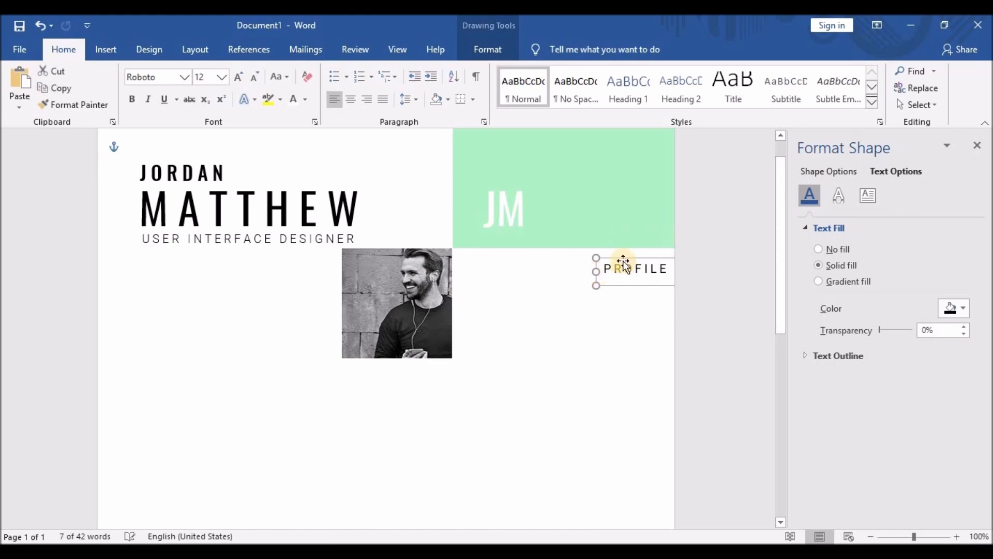
Position the PROFILE box under the JM block and space out all its letters.
{"action": "left_click_drag", "start_coordinate": [621, 266], "coordinate": [503, 260]}
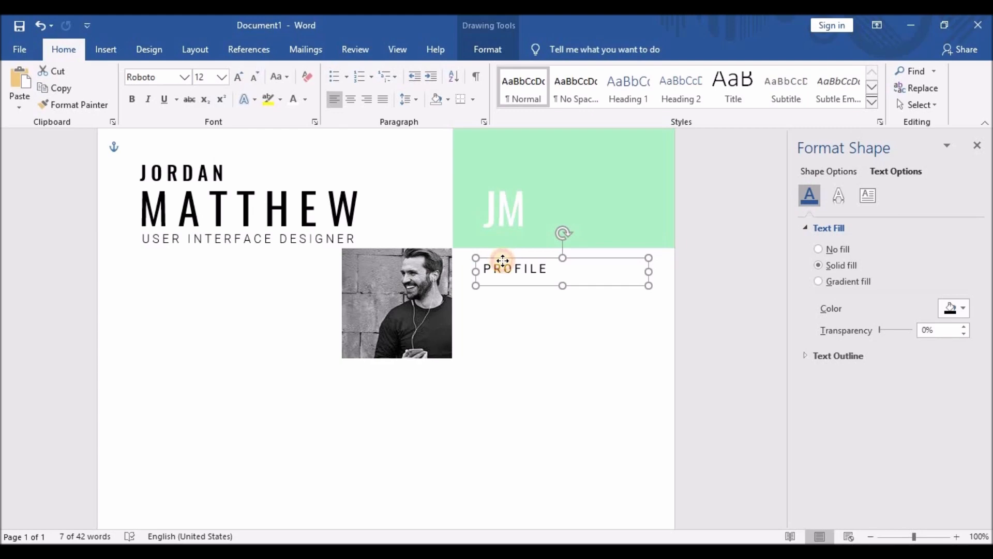
{"action": "left_click_drag", "start_coordinate": [503, 261], "coordinate": [503, 260]}
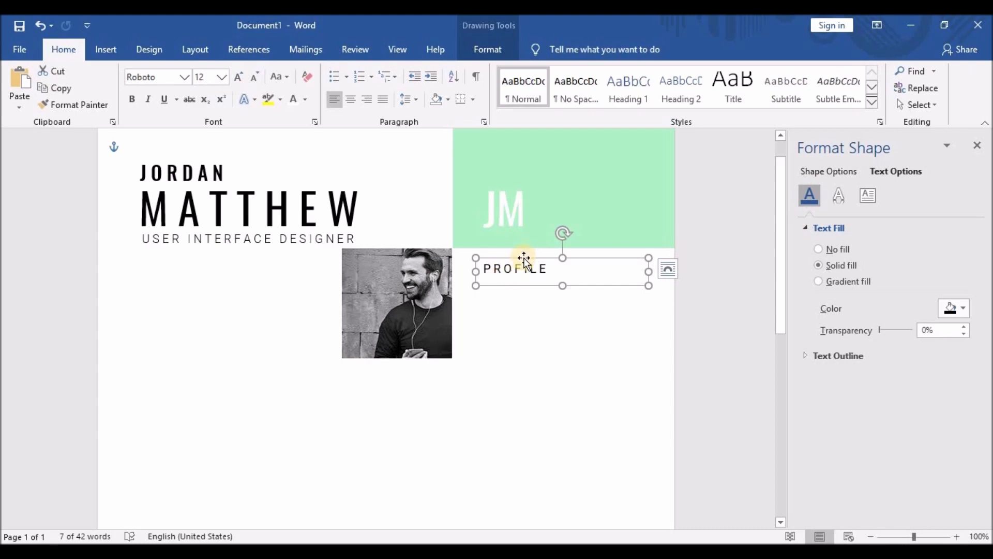
{"action": "left_click_drag", "start_coordinate": [524, 258], "coordinate": [525, 259]}
{"action": "left_click", "coordinate": [496, 270]}
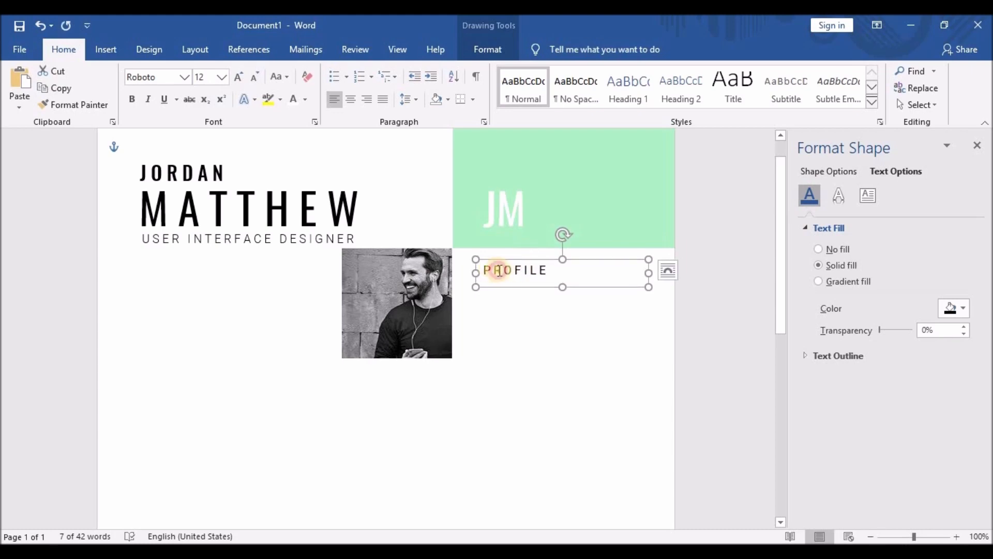
{"action": "left_click", "coordinate": [505, 269]}
{"action": "left_click", "coordinate": [519, 269]}
{"action": "left_click", "coordinate": [531, 269]}
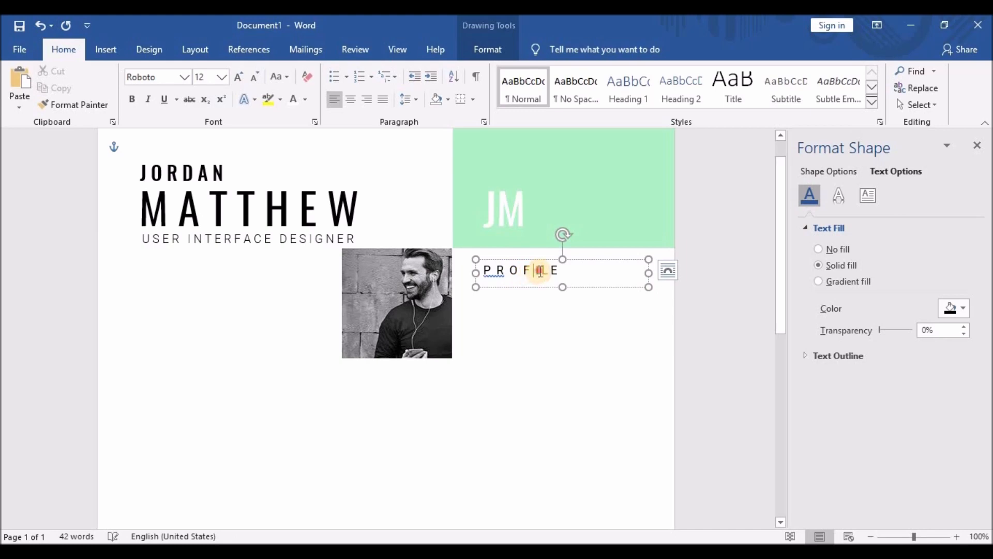
{"action": "left_click", "coordinate": [543, 270]}
{"action": "left_click", "coordinate": [551, 270]}
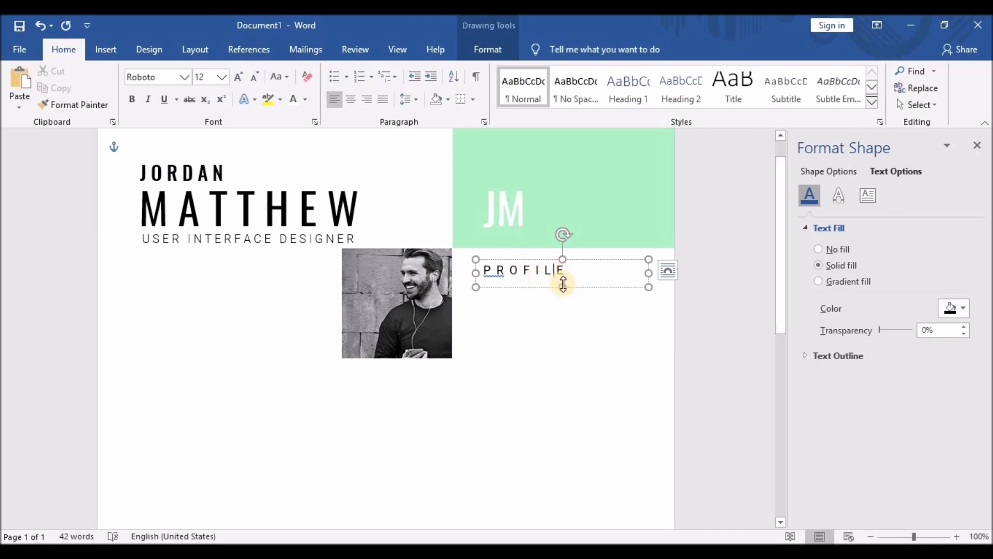
Make the PROFILE heading bold.
{"action": "left_click", "coordinate": [512, 290]}
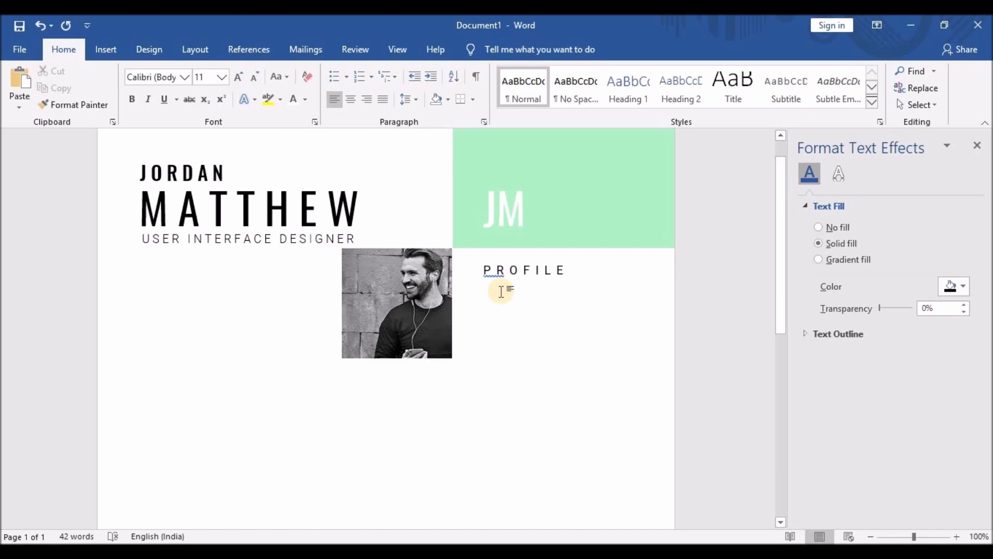
{"action": "left_click_drag", "start_coordinate": [477, 269], "coordinate": [569, 269]}
{"action": "left_click", "coordinate": [134, 98]}
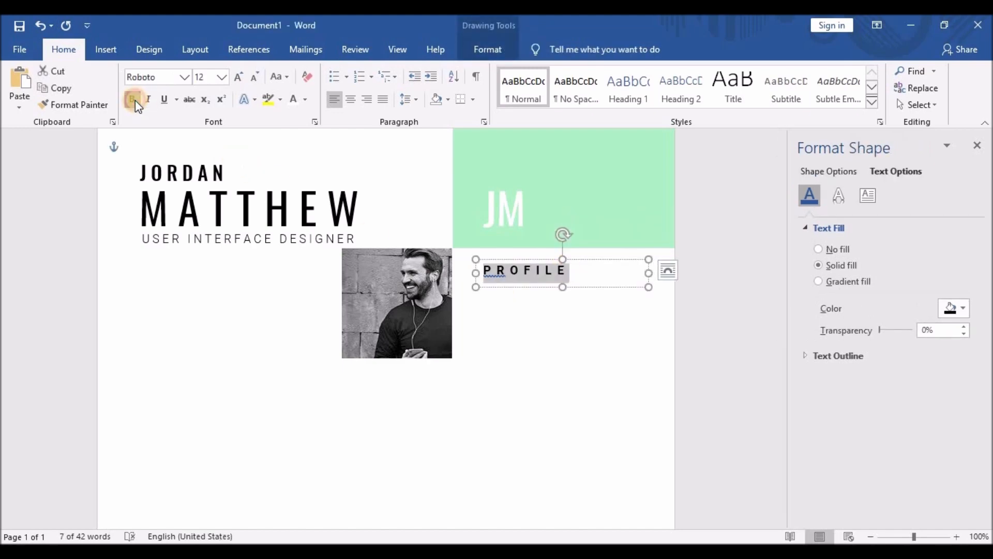
{"action": "left_click", "coordinate": [106, 49]}
Paste a copy of the green JM rectangle and shrink it into a thin bar under PROFILE.
{"action": "left_click", "coordinate": [506, 152]}
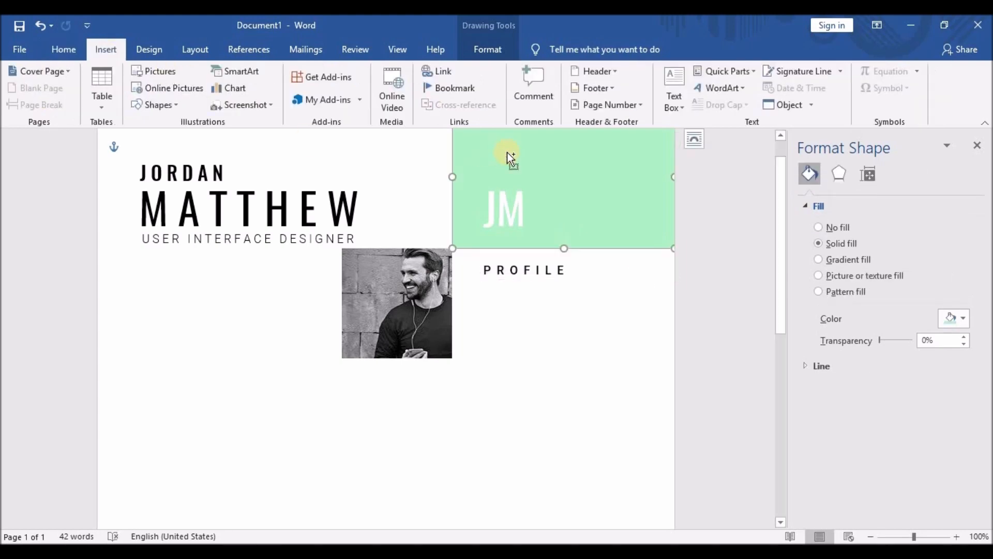
{"action": "key", "text": "ctrl+v"}
{"action": "left_click_drag", "start_coordinate": [530, 189], "coordinate": [536, 390]}
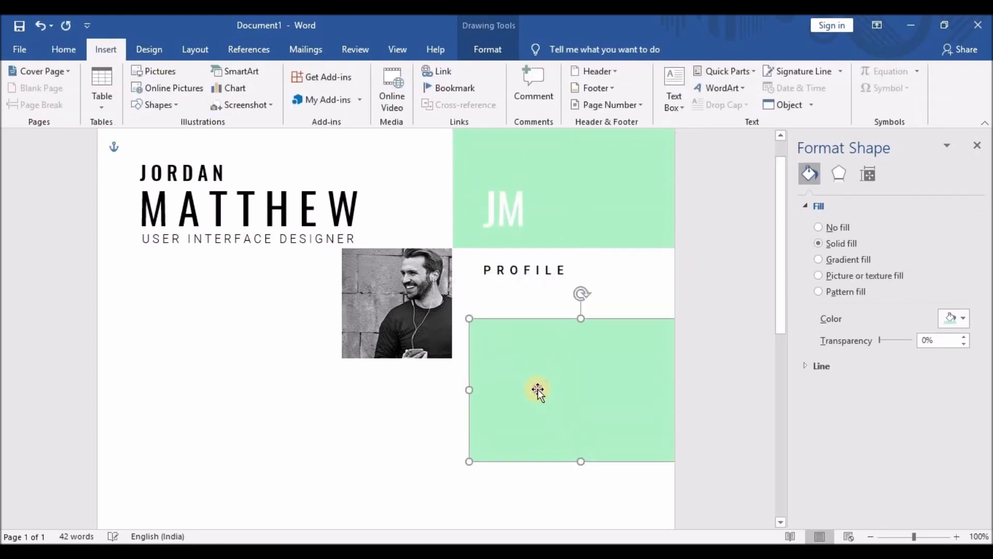
{"action": "left_click_drag", "start_coordinate": [572, 357], "coordinate": [421, 401]}
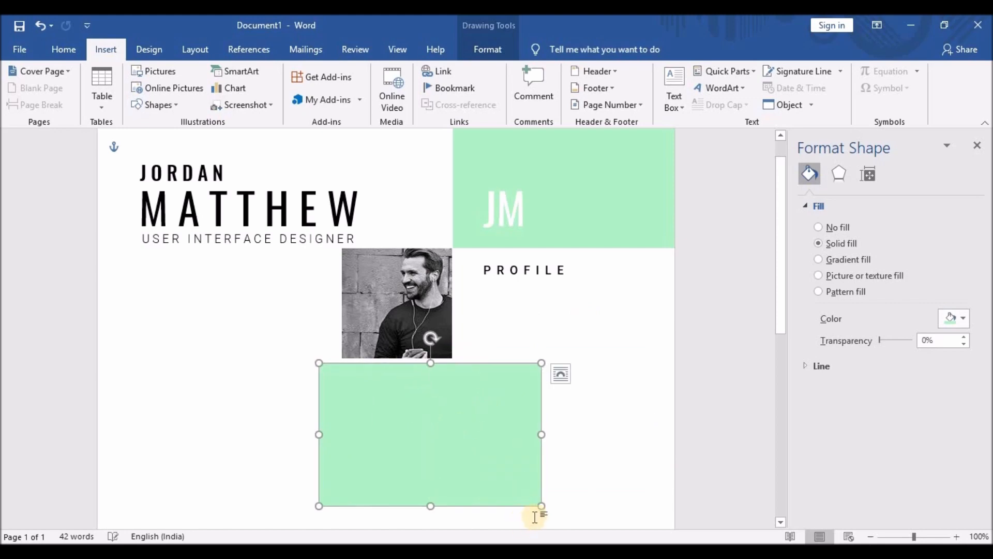
{"action": "left_click_drag", "start_coordinate": [542, 506], "coordinate": [600, 247]}
{"action": "scroll", "coordinate": [403, 401], "scroll_direction": "up", "scroll_amount": 5}
{"action": "left_click", "coordinate": [595, 282]}
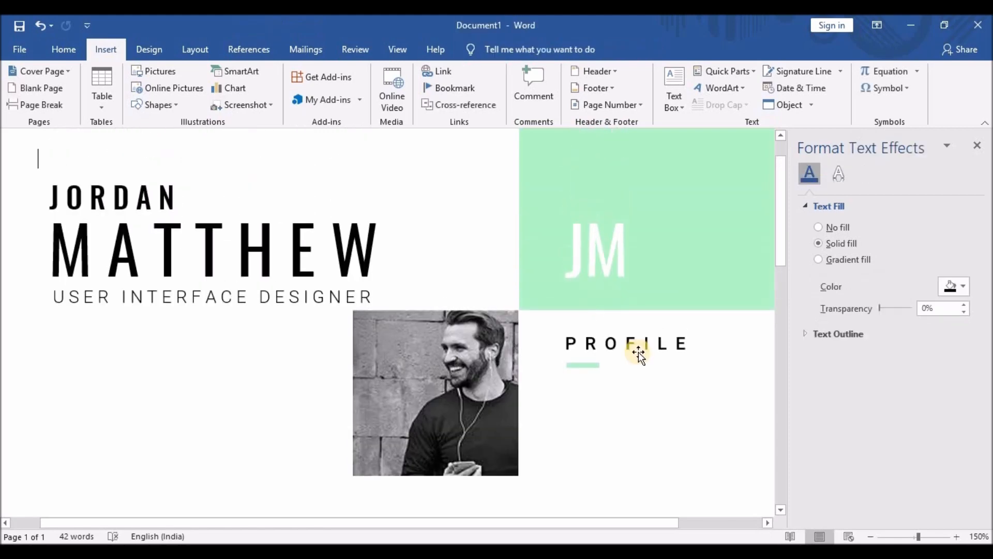
Duplicate the PROFILE text box below the heading and make it taller and wider.
{"action": "scroll", "coordinate": [627, 347], "scroll_direction": "down", "scroll_amount": 3}
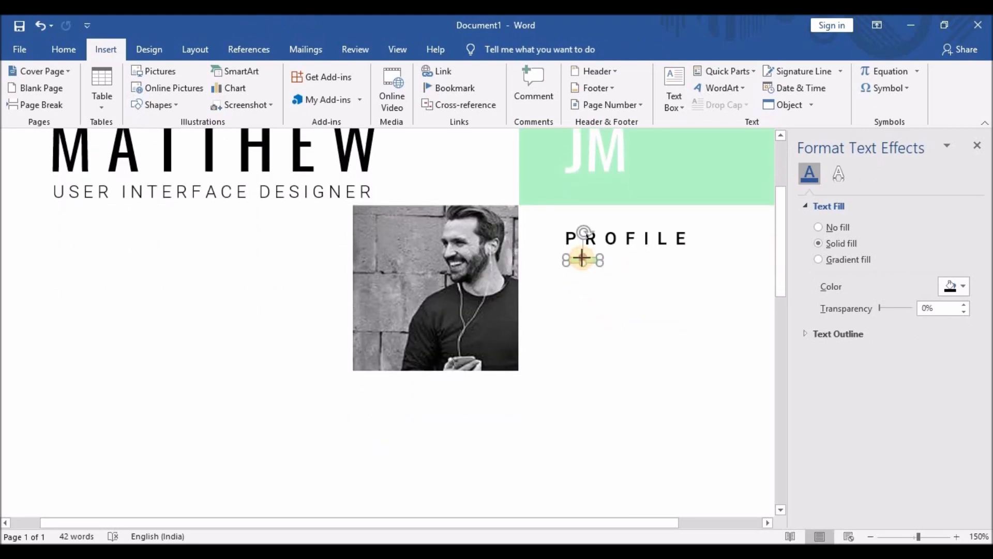
{"action": "left_click", "coordinate": [583, 255]}
{"action": "key", "text": "ctrl+c"}
{"action": "key", "text": "ctrl+v"}
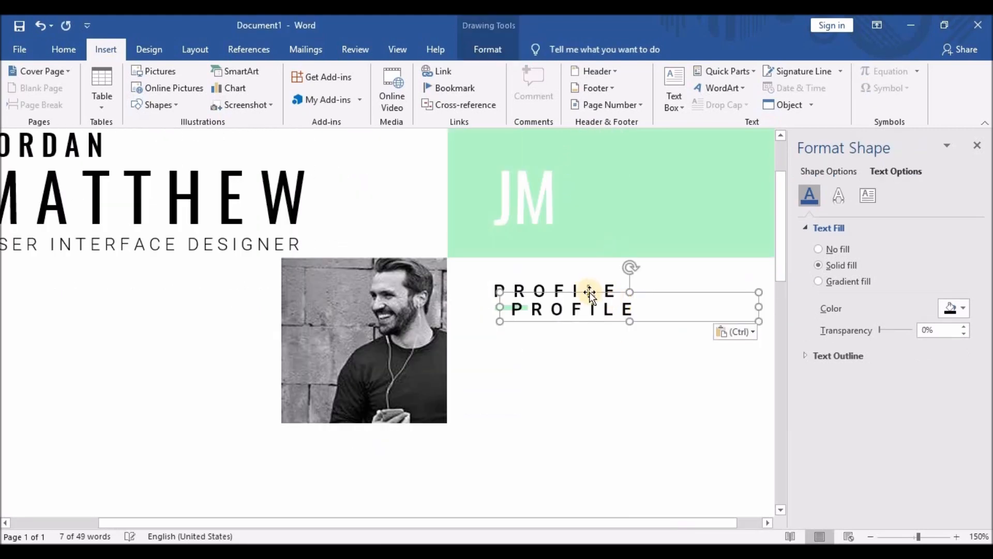
{"action": "left_click_drag", "start_coordinate": [581, 297], "coordinate": [572, 317]}
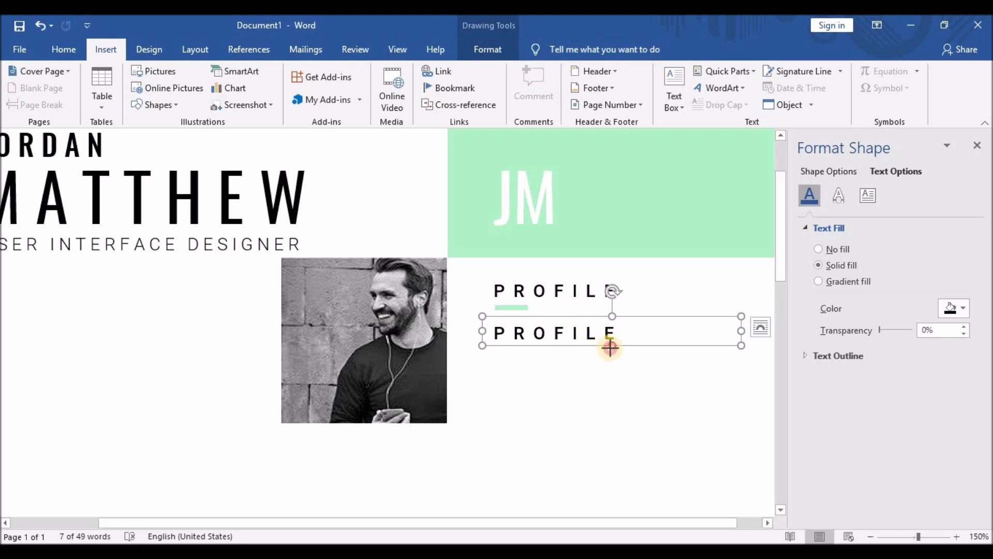
{"action": "left_click_drag", "start_coordinate": [611, 347], "coordinate": [612, 423]}
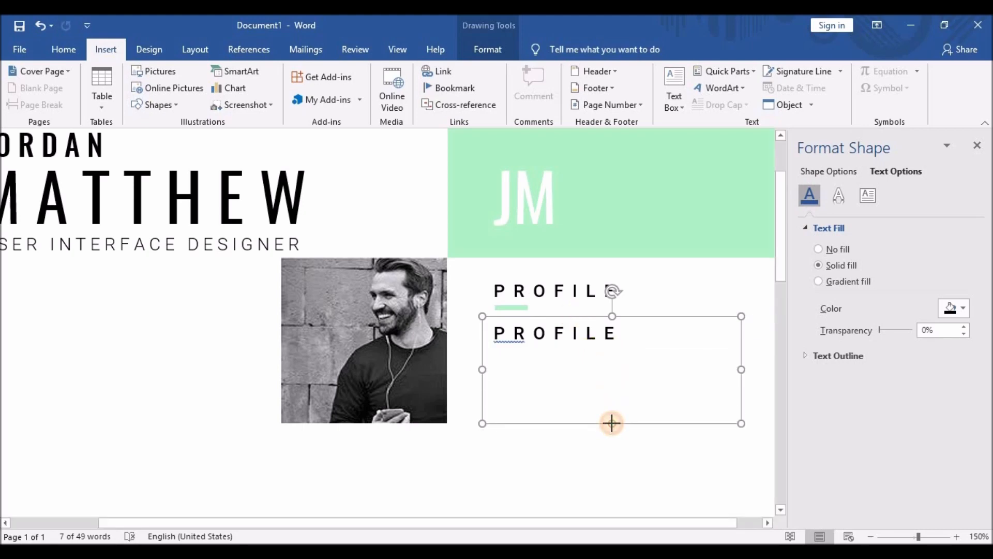
{"action": "left_click_drag", "start_coordinate": [744, 365], "coordinate": [763, 368]}
{"action": "left_click_drag", "start_coordinate": [733, 529], "coordinate": [747, 529]}
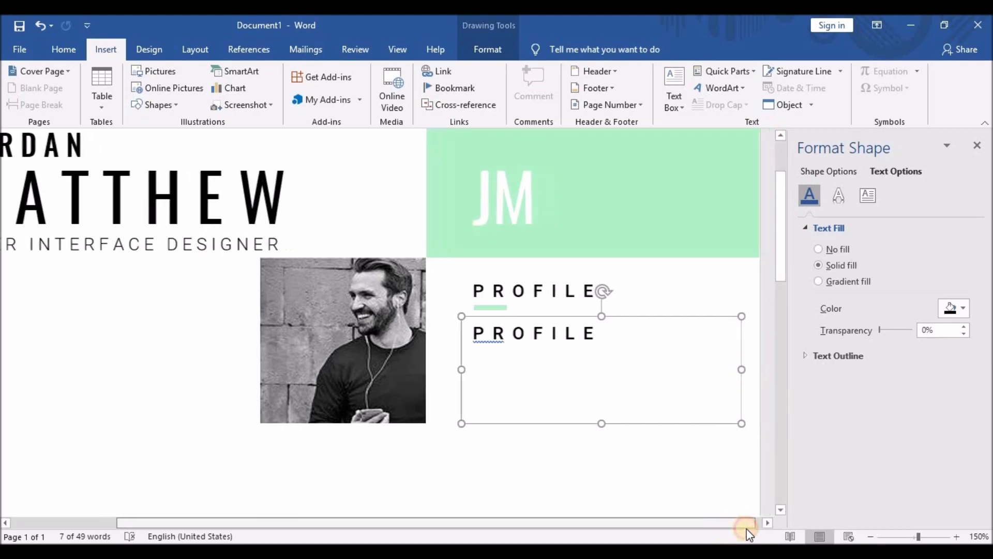
Paste a Lorem ipsum paragraph into the box and shrink its font to 8 pt.
{"action": "triple_click", "coordinate": [632, 333]}
{"action": "key", "text": "ctrl+v"}
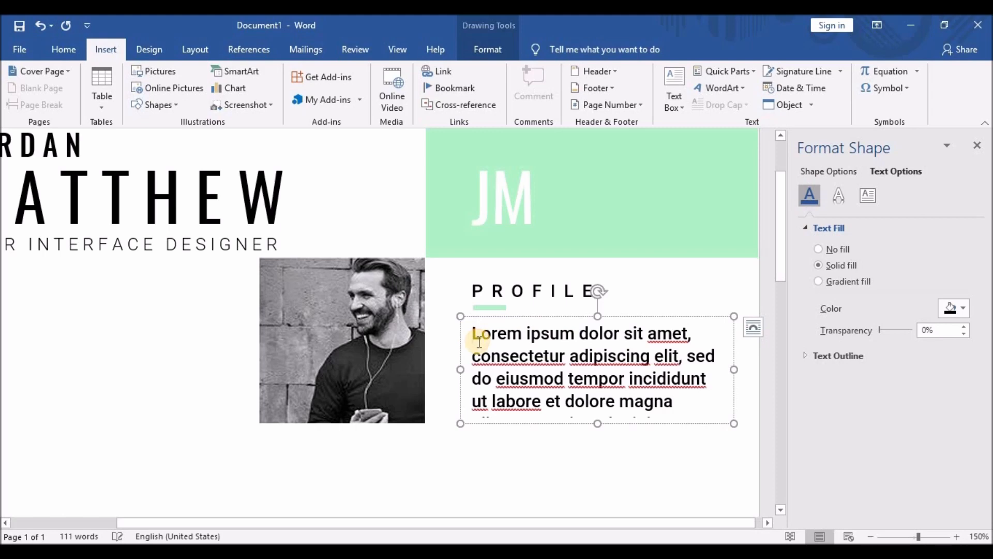
{"action": "left_click", "coordinate": [494, 412]}
{"action": "left_click", "coordinate": [504, 315]}
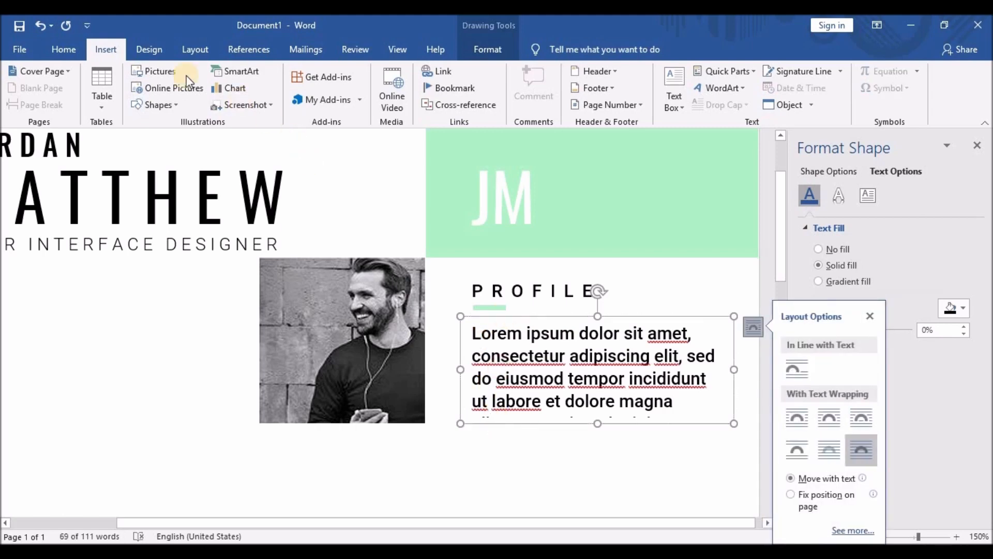
{"action": "left_click", "coordinate": [70, 49]}
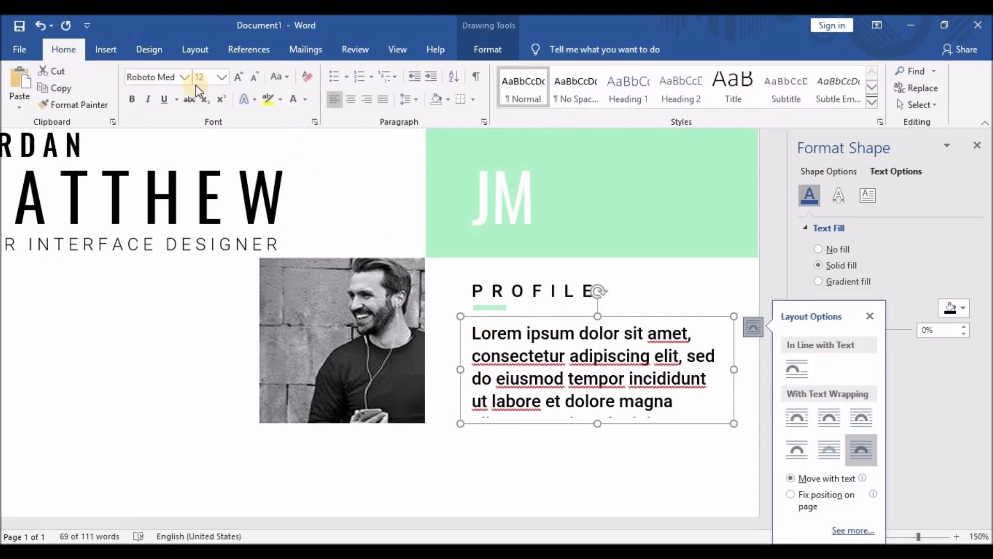
{"action": "left_click", "coordinate": [252, 77]}
{"action": "left_click", "coordinate": [252, 78]}
{"action": "left_click", "coordinate": [252, 78]}
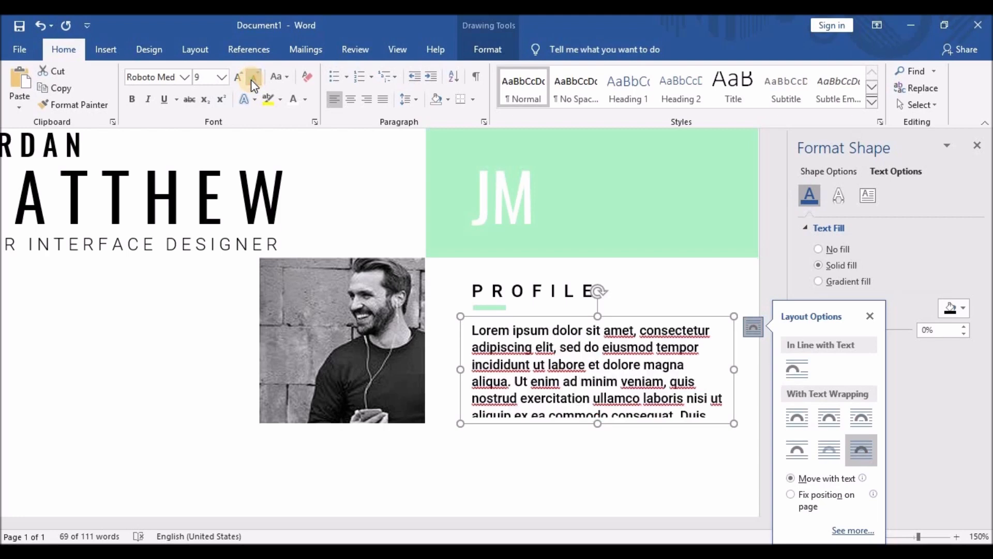
{"action": "left_click", "coordinate": [253, 78]}
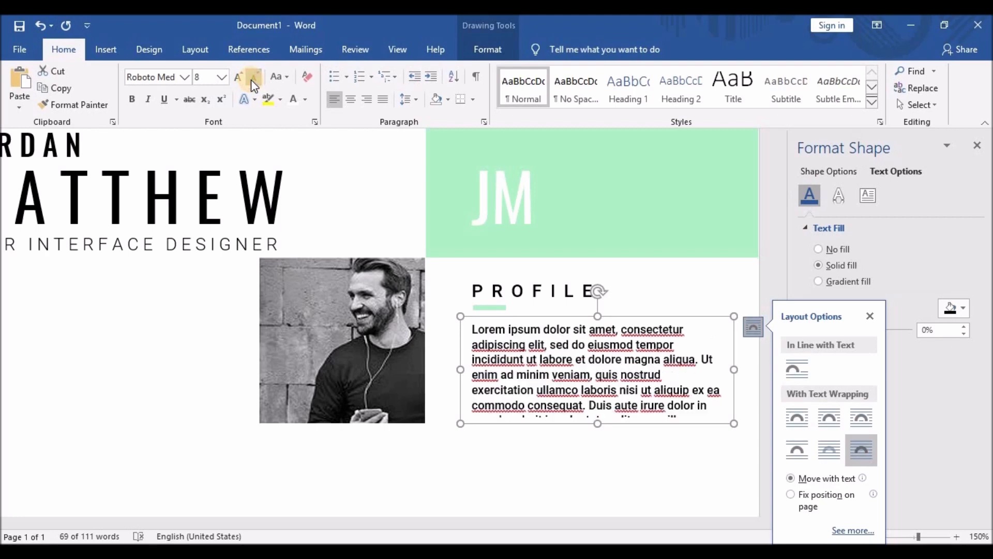
Apply the Roboto font to the whole paragraph.
{"action": "left_click", "coordinate": [472, 331]}
{"action": "key", "text": "ctrl+a"}
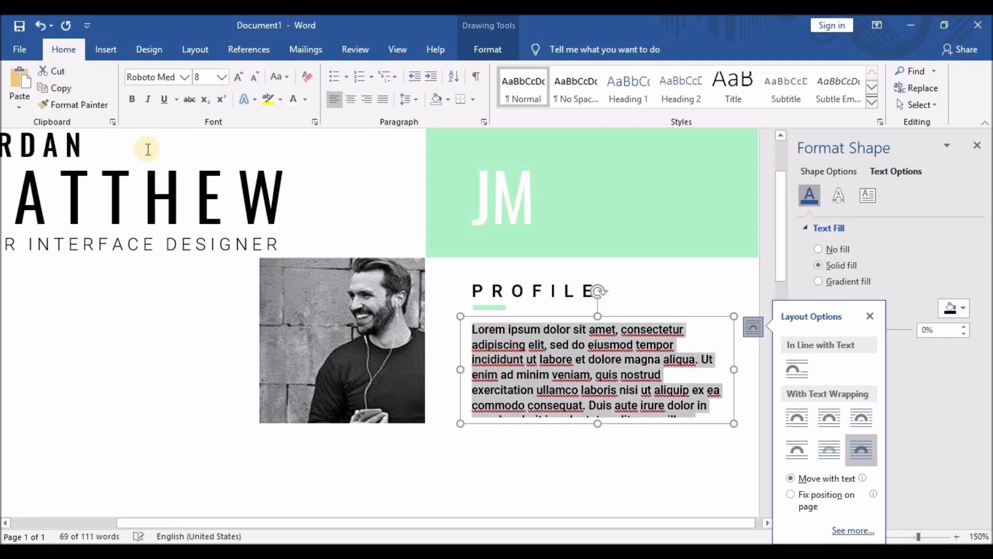
{"action": "left_click", "coordinate": [184, 77]}
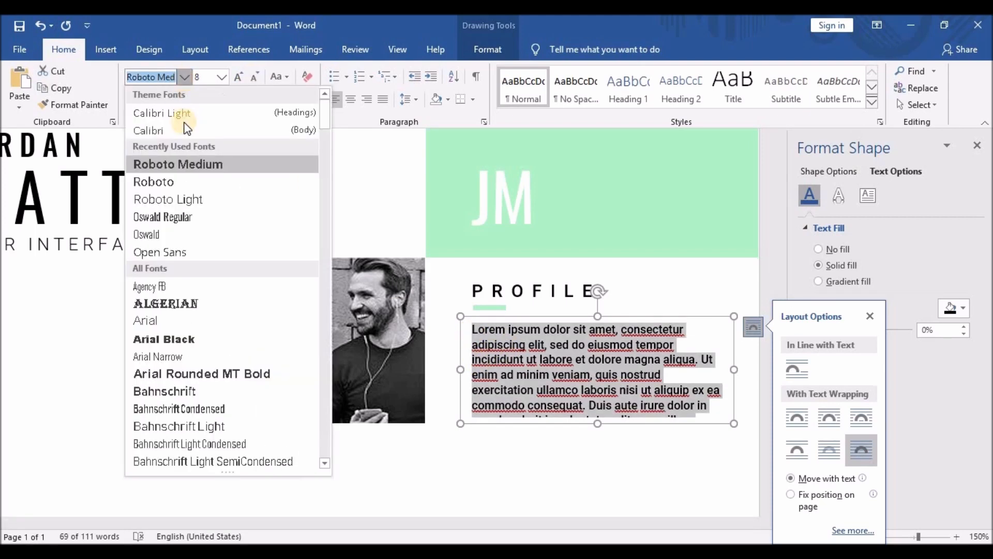
{"action": "left_click", "coordinate": [184, 184]}
Delete the overflowing paragraph text from 'Duis' onward.
{"action": "left_click", "coordinate": [473, 331]}
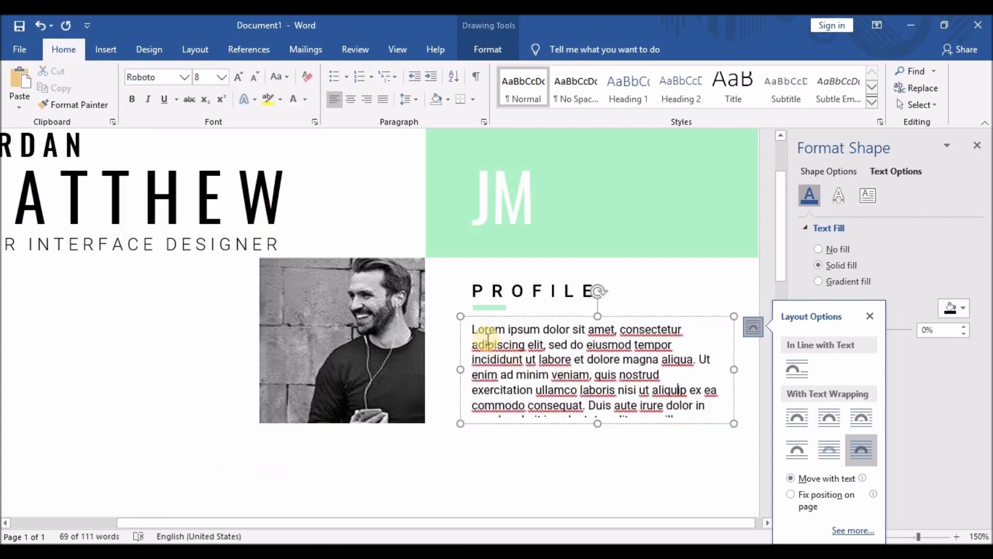
{"action": "left_click_drag", "start_coordinate": [473, 332], "coordinate": [680, 422]}
{"action": "left_click", "coordinate": [683, 414]}
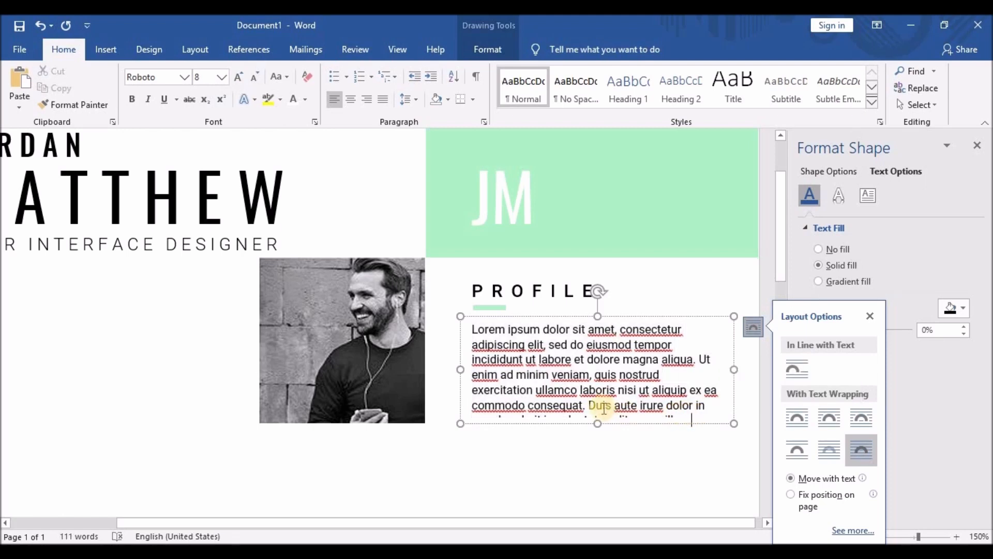
{"action": "left_click_drag", "start_coordinate": [588, 406], "coordinate": [756, 452]}
{"action": "key", "text": "Delete"}
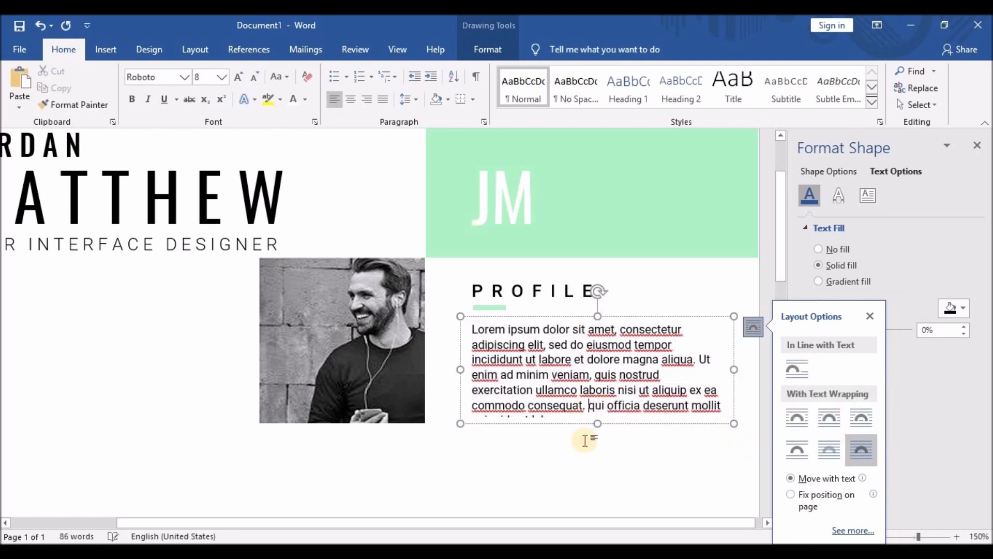
{"action": "left_click_drag", "start_coordinate": [589, 405], "coordinate": [790, 468]}
{"action": "key", "text": "Delete"}
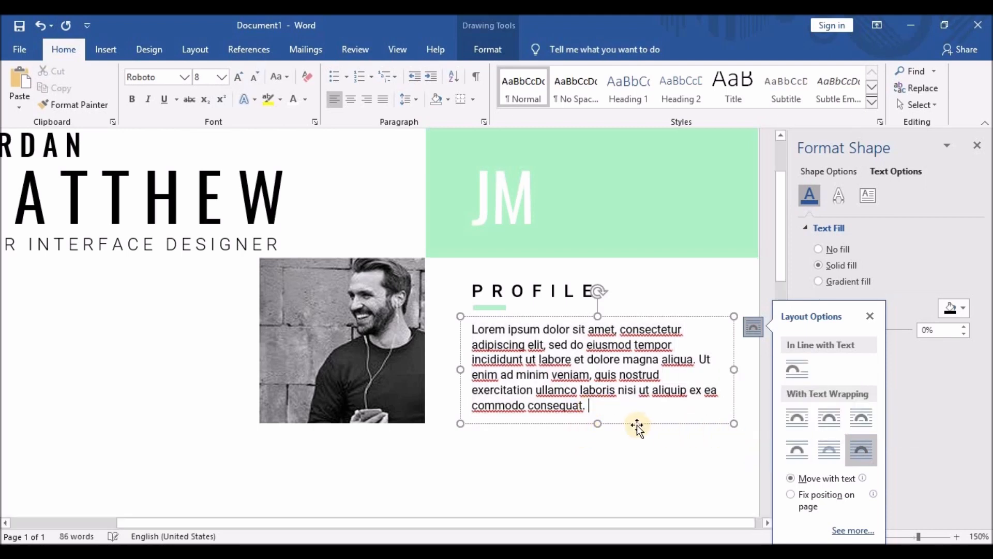
Left-align the profile paragraph and narrow its text box.
{"action": "left_click", "coordinate": [538, 402]}
{"action": "left_click_drag", "start_coordinate": [538, 403], "coordinate": [463, 332]}
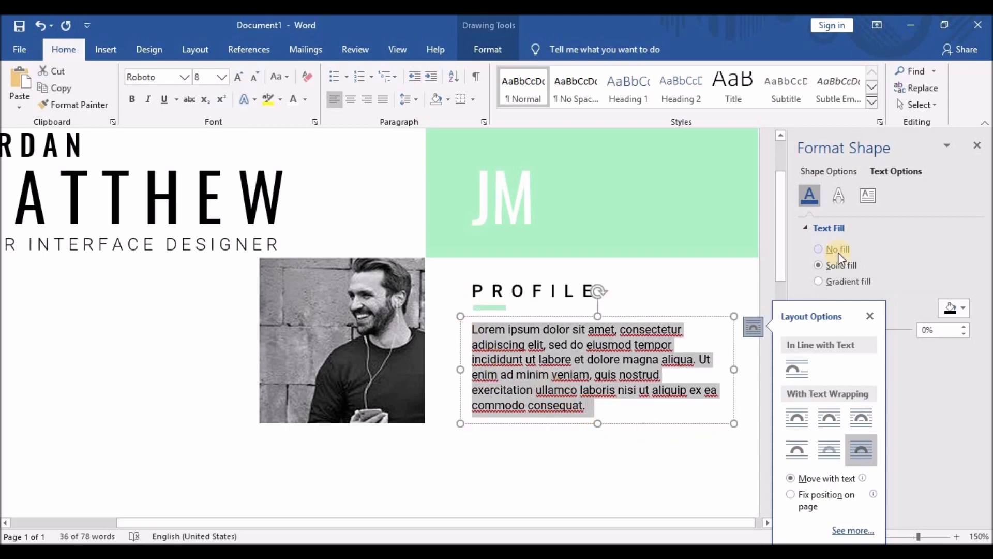
{"action": "left_click", "coordinate": [352, 100]}
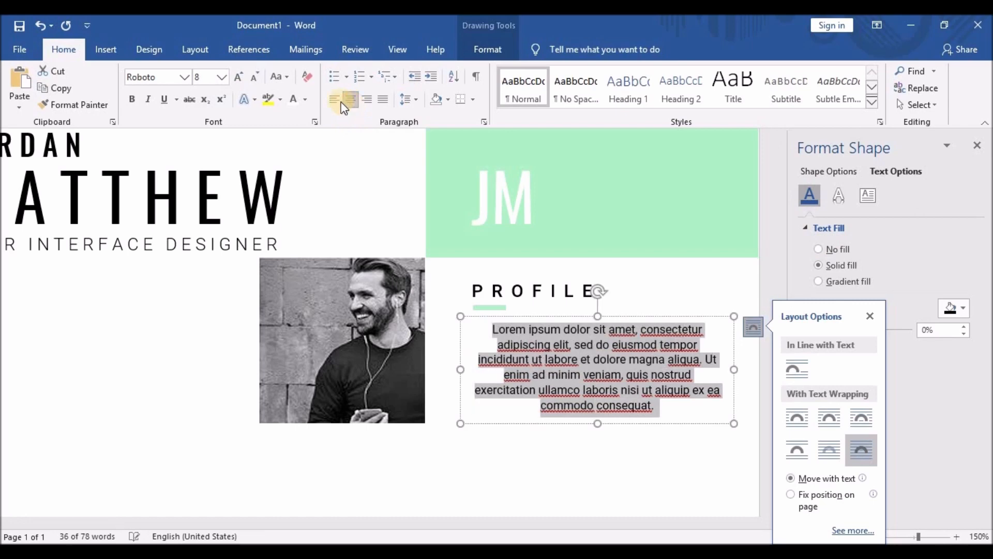
{"action": "left_click", "coordinate": [354, 102]}
{"action": "left_click", "coordinate": [382, 102]}
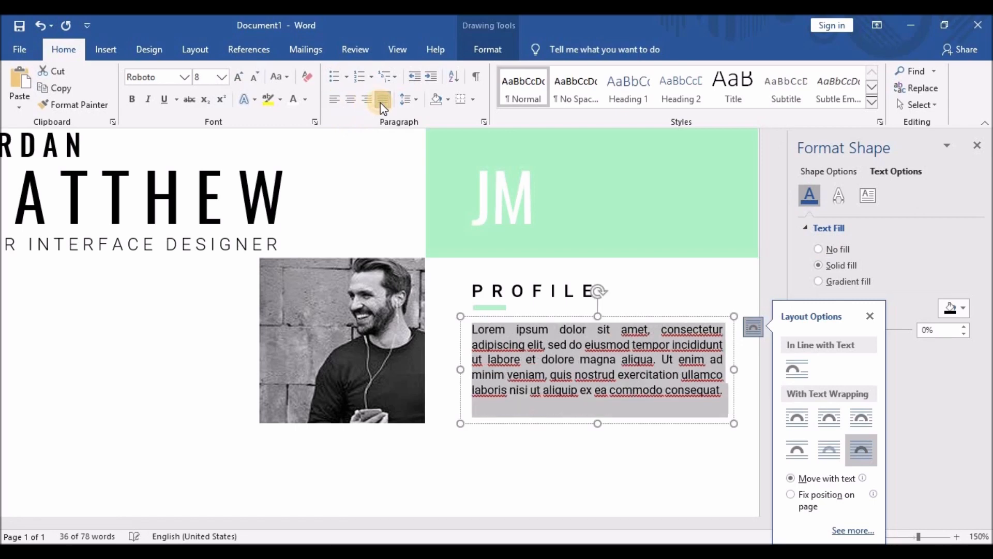
{"action": "left_click", "coordinate": [334, 98]}
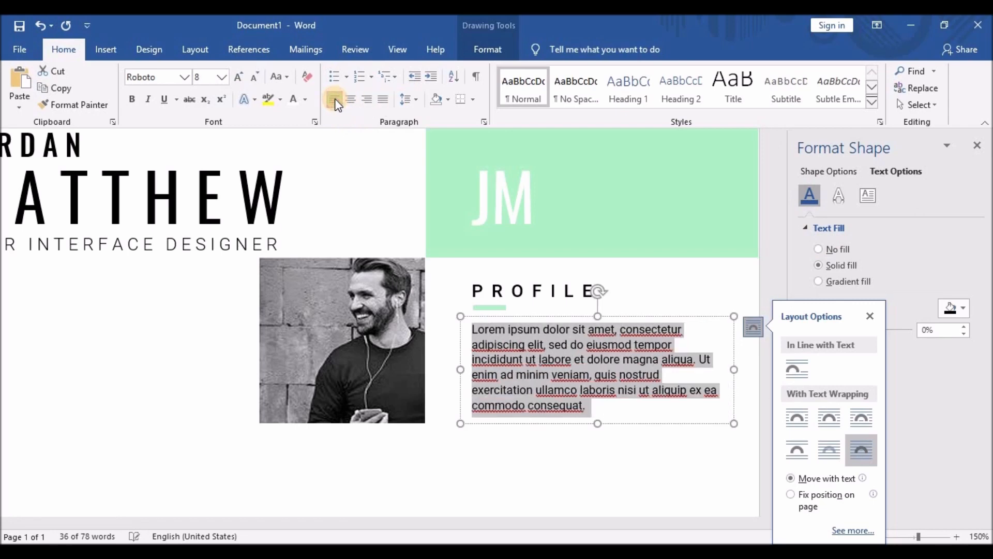
{"action": "left_click", "coordinate": [509, 350]}
{"action": "left_click", "coordinate": [725, 370]}
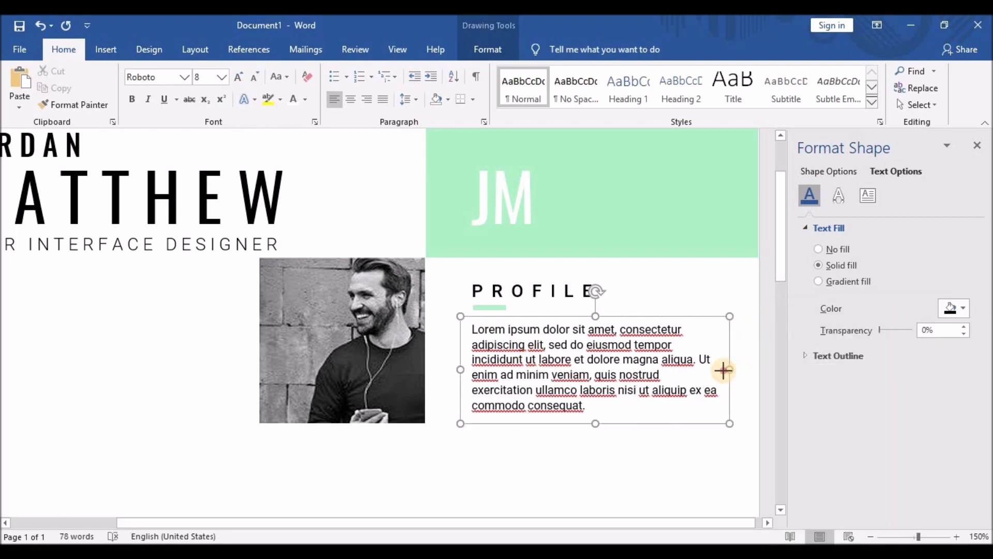
{"action": "left_click_drag", "start_coordinate": [724, 370], "coordinate": [709, 370]}
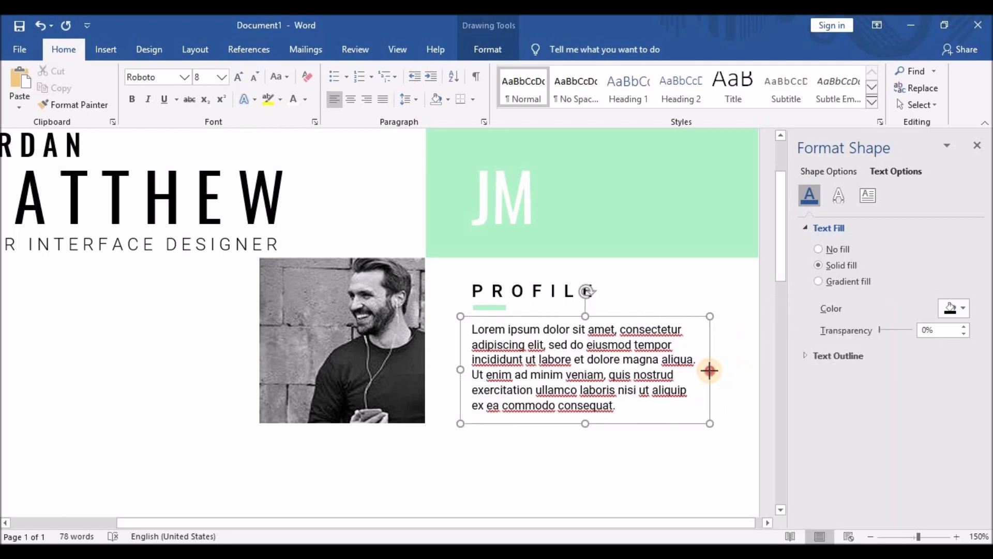
{"action": "left_click", "coordinate": [597, 472]}
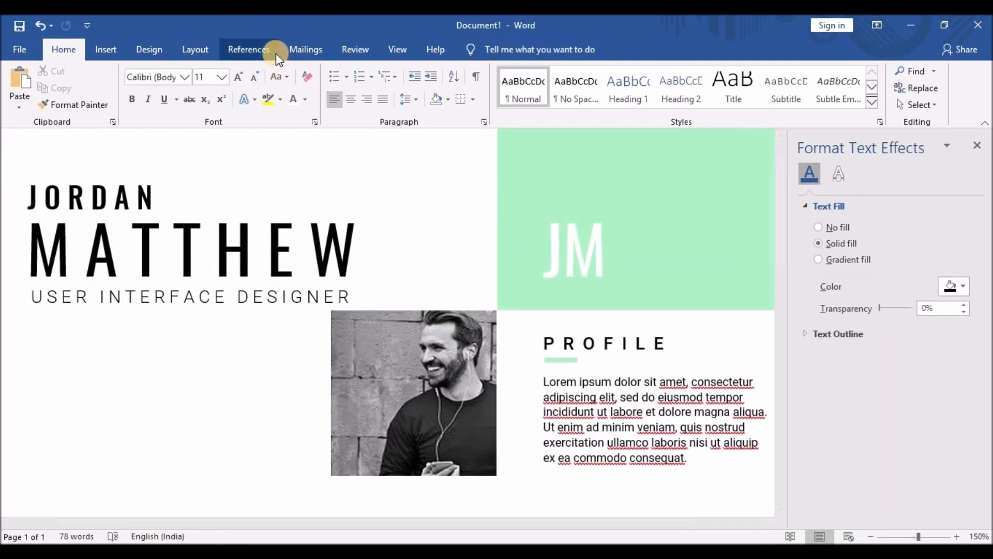
Select the PROFILE heading with its green underline and paste a copy of both.
{"action": "left_click", "coordinate": [366, 49]}
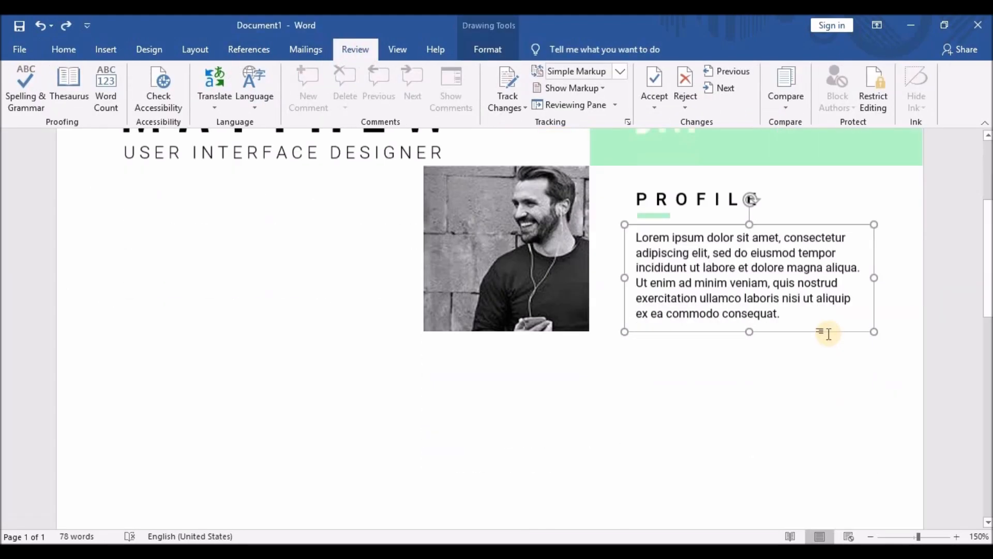
{"action": "scroll", "coordinate": [820, 337], "scroll_direction": "down", "scroll_amount": 1}
{"action": "scroll", "coordinate": [703, 303], "scroll_direction": "up", "scroll_amount": 2}
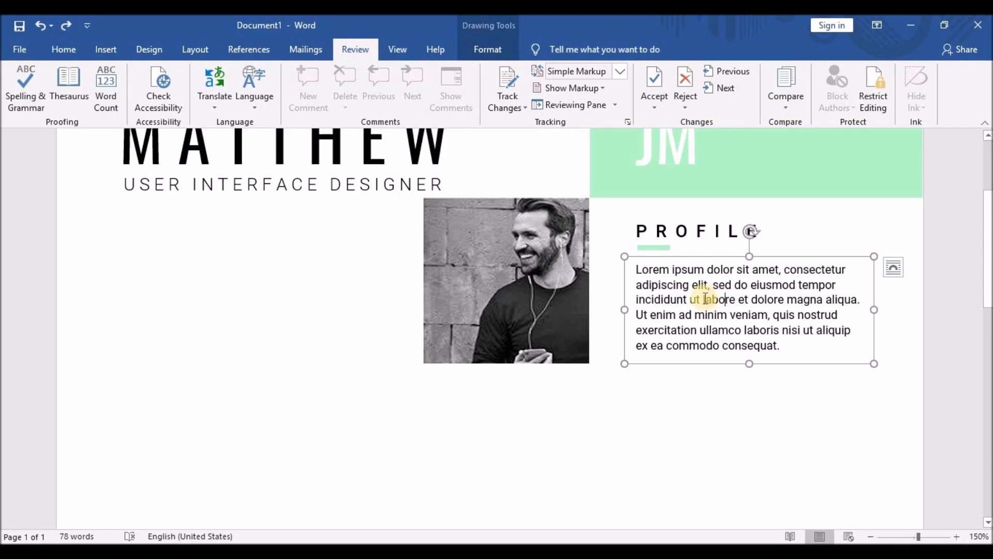
{"action": "left_click", "coordinate": [688, 228]}
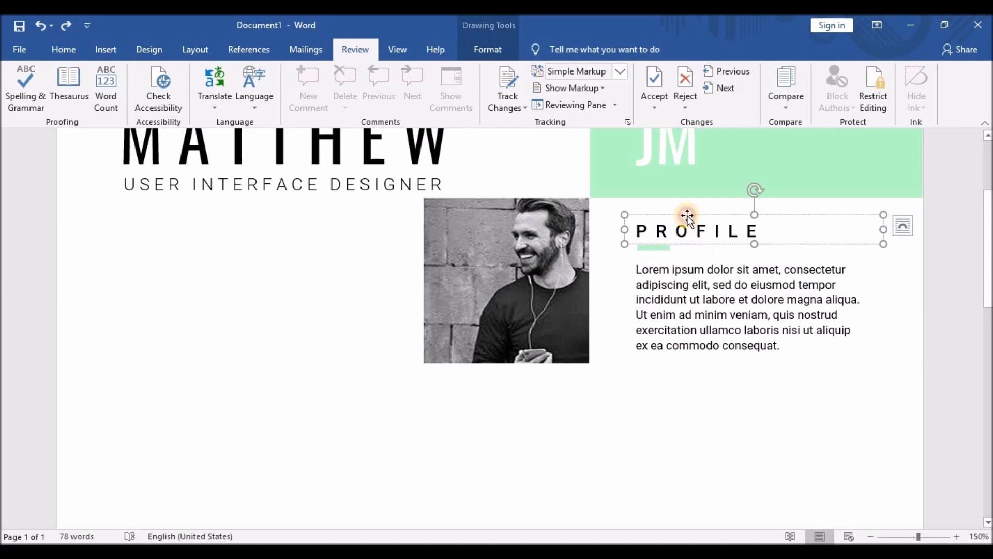
{"action": "left_click", "coordinate": [688, 217]}
{"action": "left_click", "coordinate": [658, 249]}
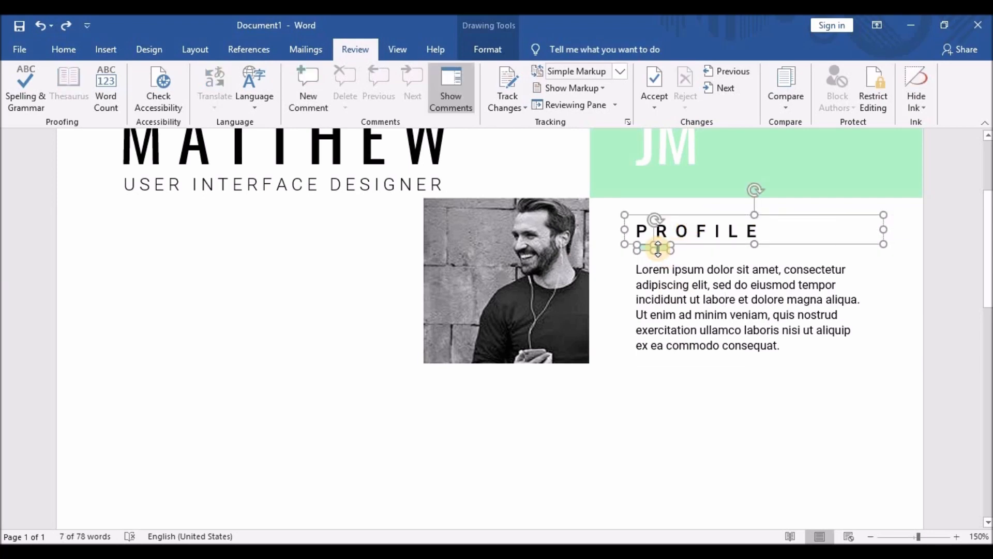
{"action": "key", "text": "ctrl+v"}
{"action": "scroll", "coordinate": [657, 252], "scroll_direction": "up", "scroll_amount": 2}
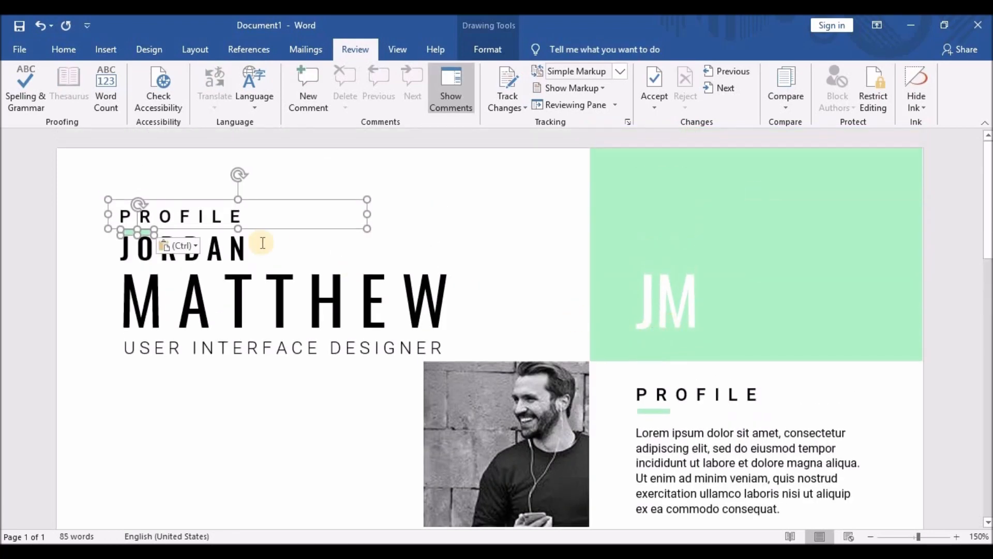
Move the copied heading below USER INTERFACE DESIGNER and retype it as CONTACT INFO.
{"action": "scroll", "coordinate": [304, 247], "scroll_direction": "down", "scroll_amount": 2}
{"action": "scroll", "coordinate": [306, 246], "scroll_direction": "up", "scroll_amount": 2}
{"action": "left_click_drag", "start_coordinate": [126, 204], "coordinate": [241, 393]}
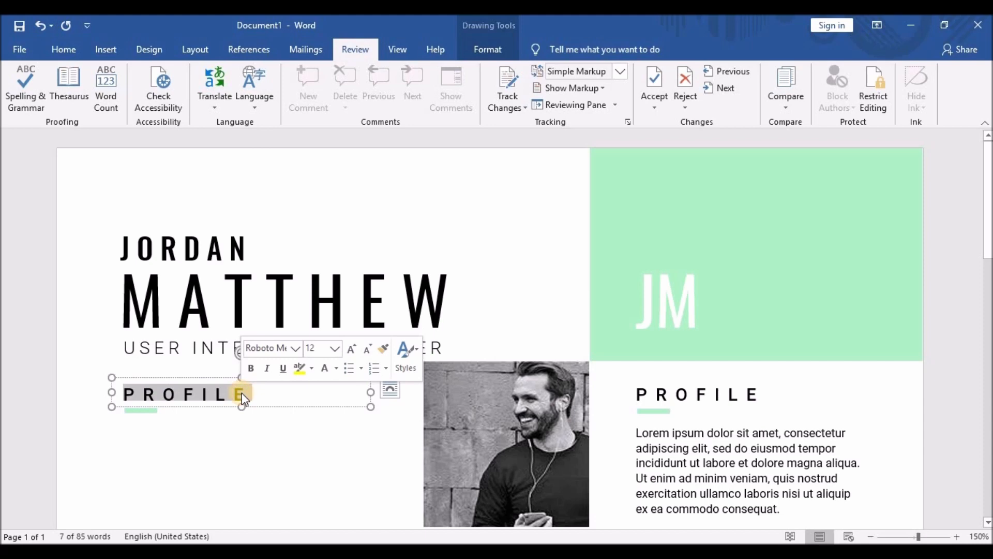
{"action": "type", "text": "CONTACT INFO"}
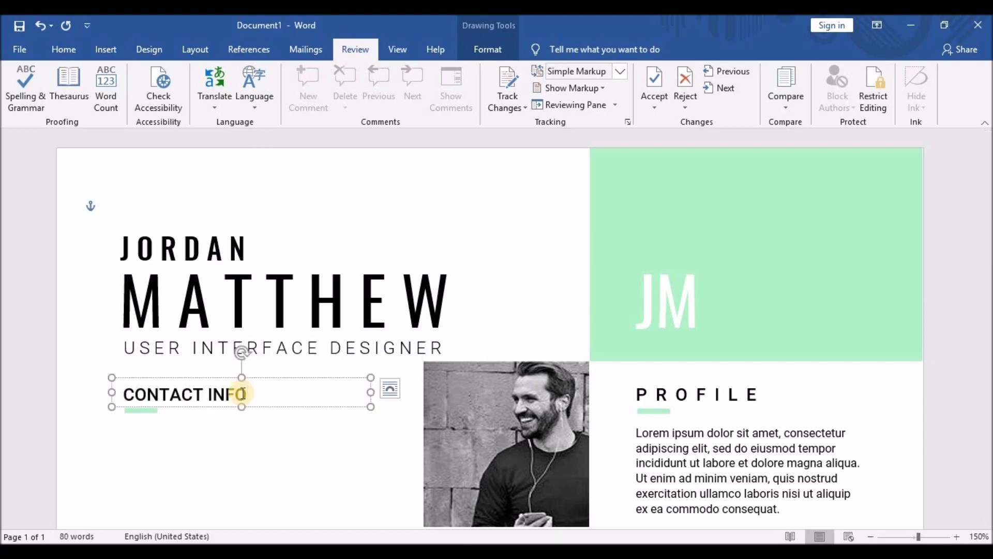
Insert a space between every letter of CONTACT INFO and widen the gap before INFO.
{"action": "left_click", "coordinate": [136, 395]}
{"action": "key", "text": "space"}
{"action": "left_click", "coordinate": [158, 395]}
{"action": "key", "text": "space"}
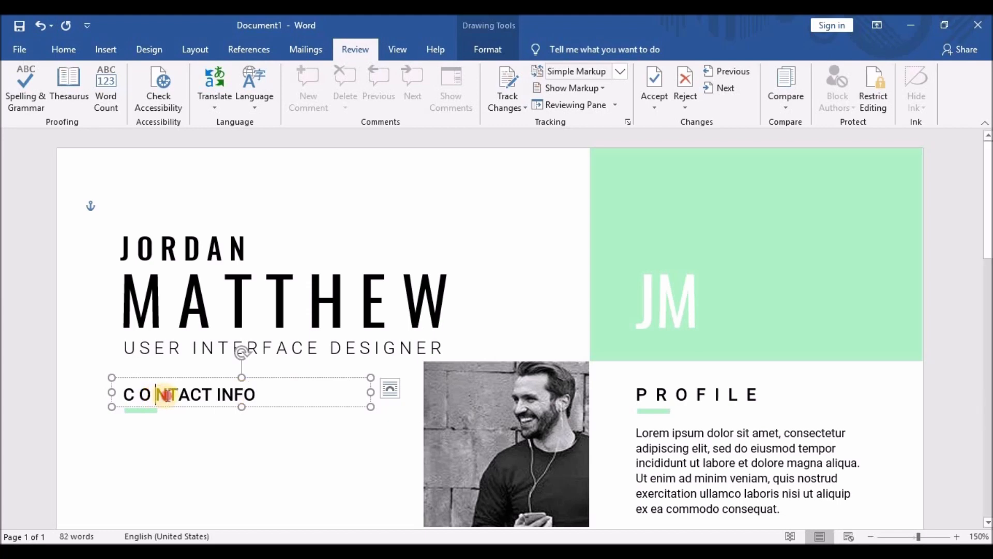
{"action": "left_click", "coordinate": [176, 395]}
{"action": "key", "text": "space"}
{"action": "left_click", "coordinate": [188, 395]}
{"action": "key", "text": "space"}
{"action": "left_click", "coordinate": [202, 395]}
{"action": "key", "text": "space"}
{"action": "left_click", "coordinate": [215, 395]}
{"action": "key", "text": "space"}
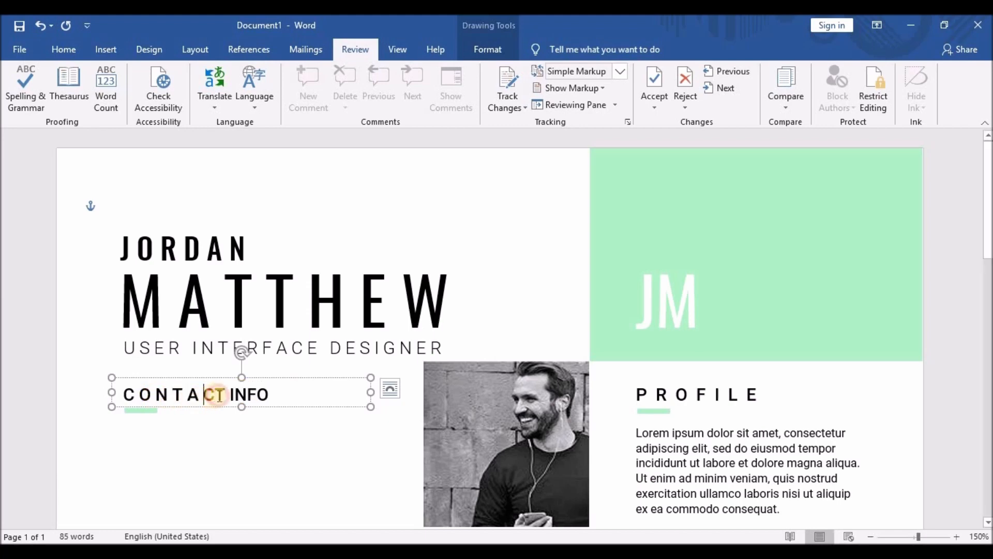
{"action": "left_click", "coordinate": [230, 394]}
{"action": "key", "text": "space"}
{"action": "left_click", "coordinate": [249, 394]}
{"action": "key", "text": "space"}
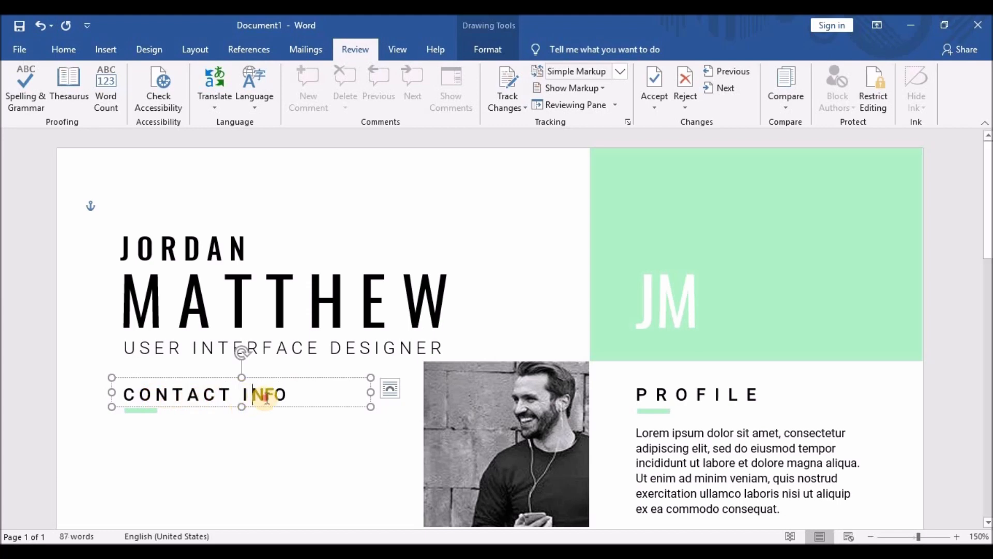
{"action": "left_click", "coordinate": [268, 395]}
{"action": "key", "text": "space"}
{"action": "left_click", "coordinate": [283, 395]}
{"action": "key", "text": "space"}
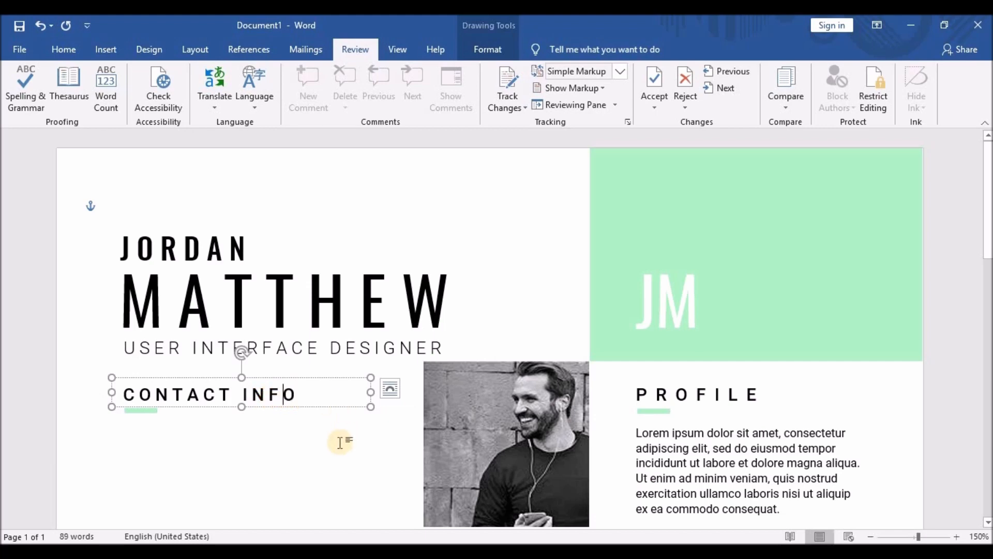
Shrink the CONTACT INFO and PROFILE headings by one font size each.
{"action": "triple_click", "coordinate": [133, 400]}
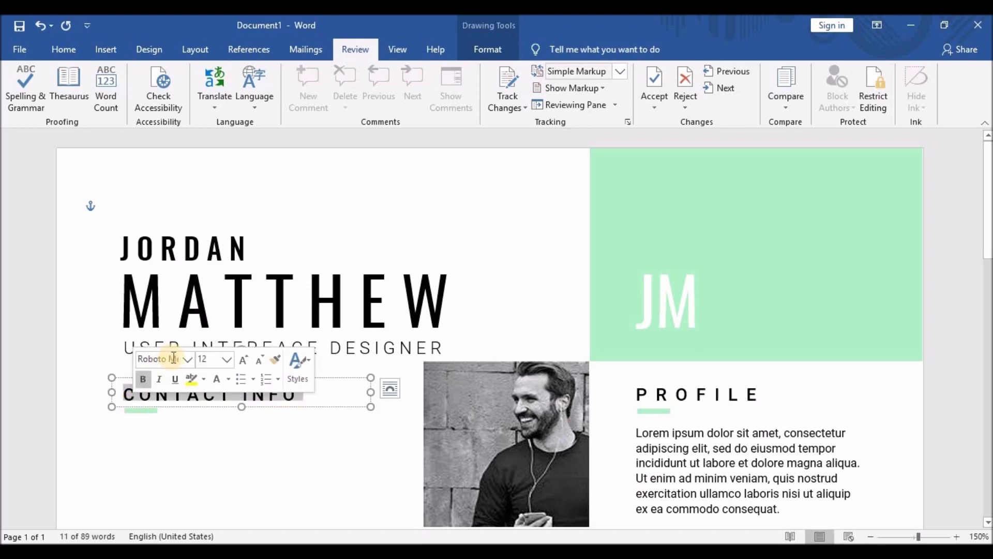
{"action": "left_click", "coordinate": [260, 359]}
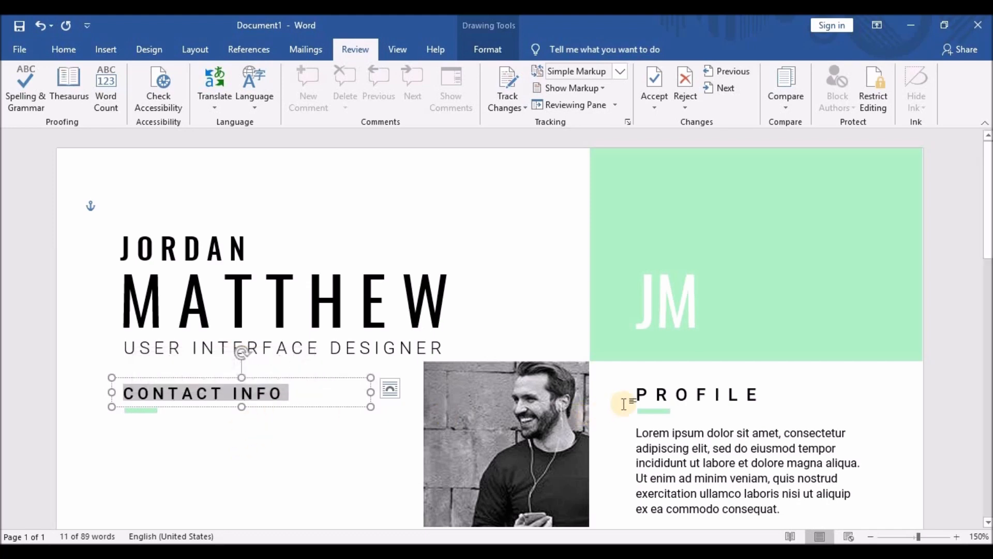
{"action": "left_click_drag", "start_coordinate": [636, 394], "coordinate": [778, 394]}
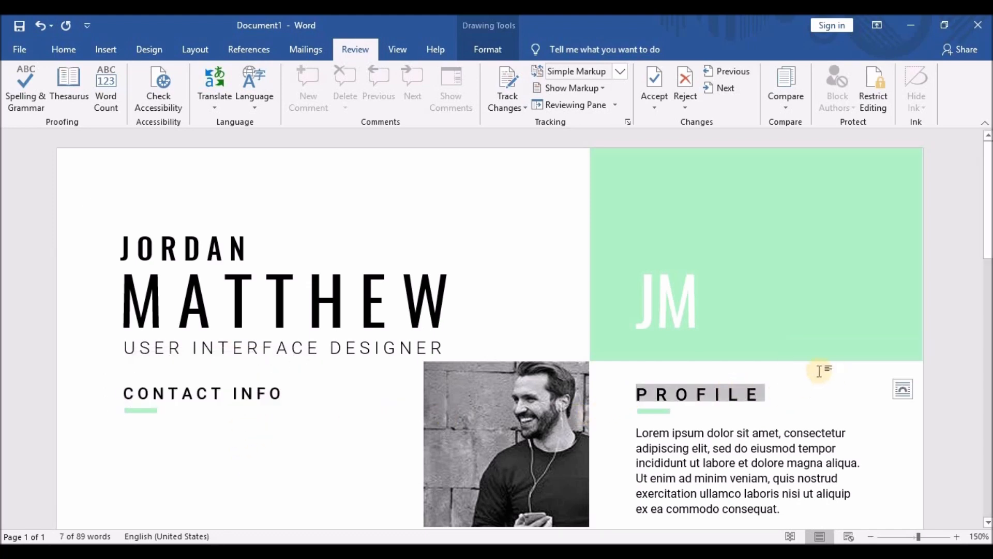
{"action": "left_click", "coordinate": [64, 50]}
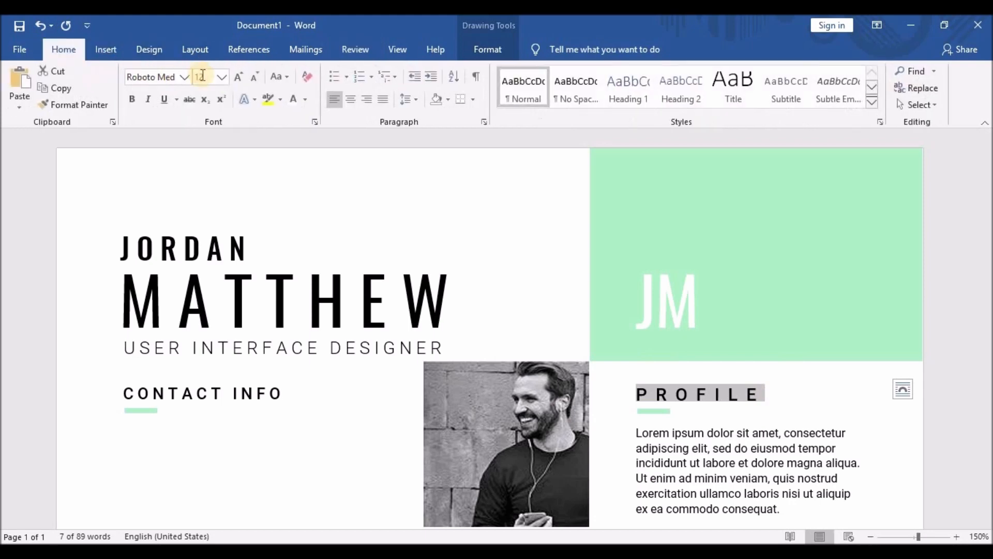
{"action": "left_click", "coordinate": [254, 79]}
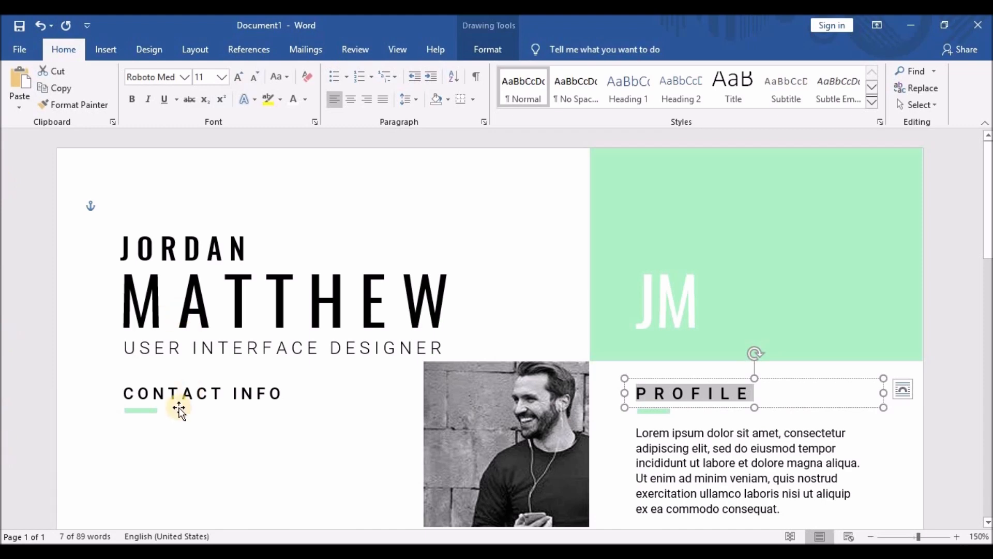
Reduce both the CONTACT INFO and PROFILE headings further, down to 10 pt.
{"action": "left_click", "coordinate": [166, 392]}
{"action": "left_click_drag", "start_coordinate": [123, 393], "coordinate": [274, 393]}
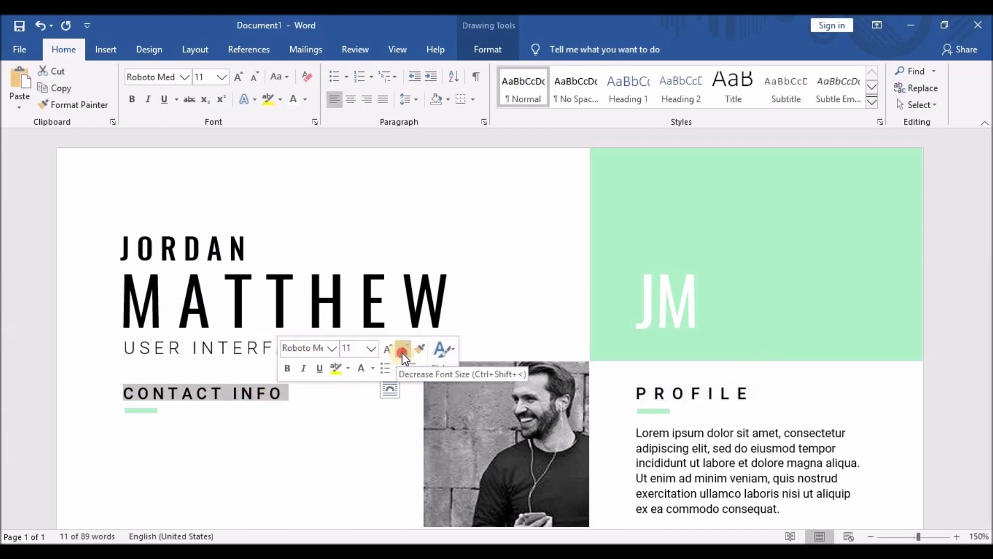
{"action": "left_click", "coordinate": [402, 352]}
{"action": "left_click_drag", "start_coordinate": [639, 393], "coordinate": [754, 394]}
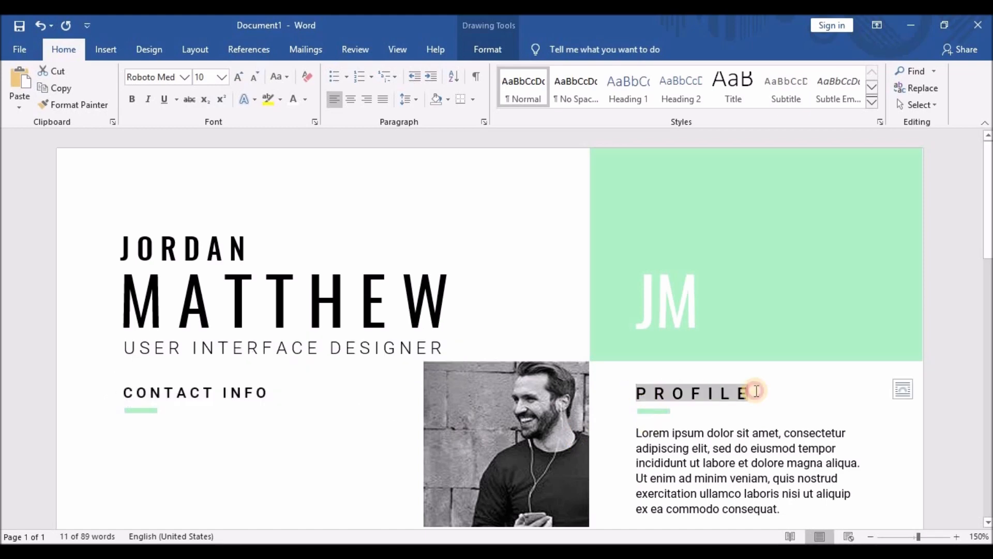
{"action": "left_click", "coordinate": [878, 345]}
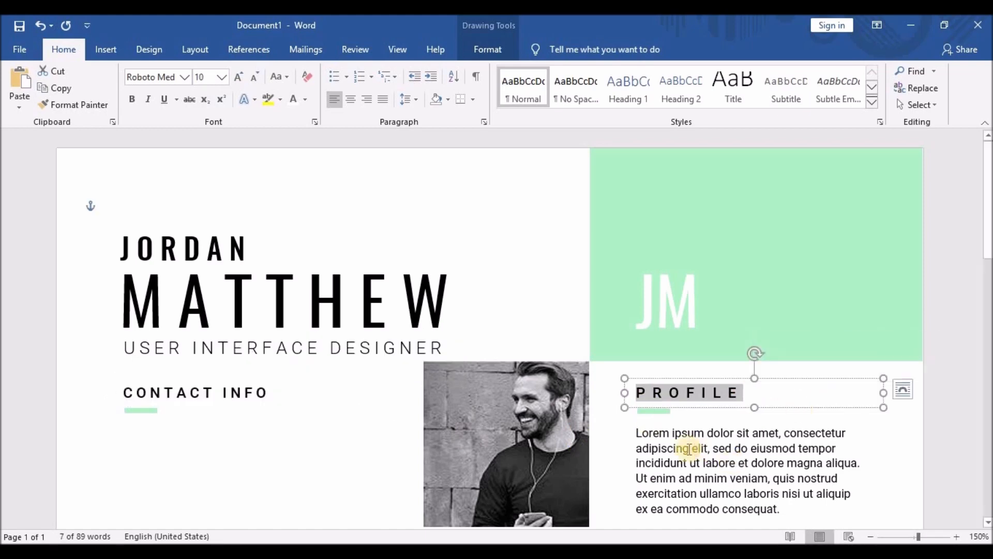
{"action": "scroll", "coordinate": [447, 426], "scroll_direction": "down", "scroll_amount": 3}
{"action": "left_click", "coordinate": [672, 291]}
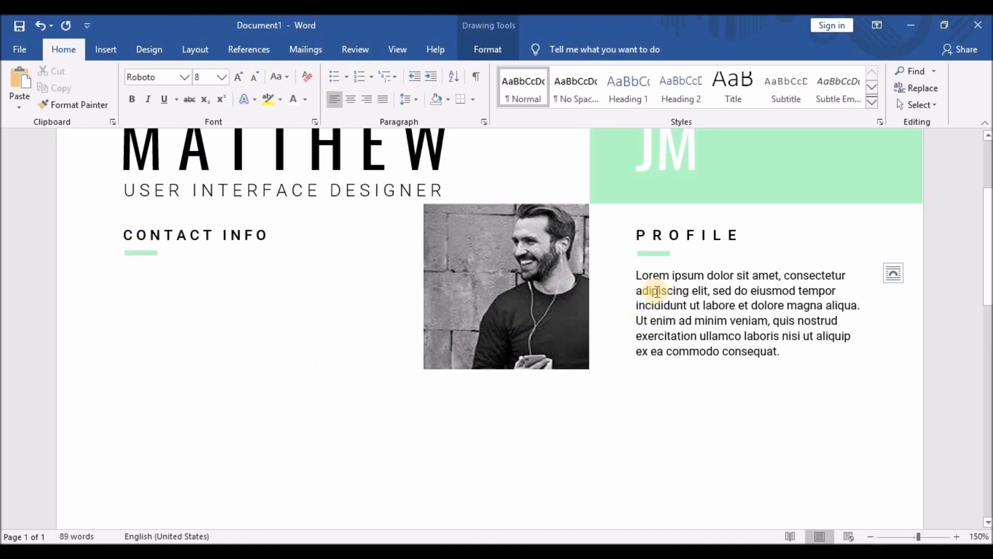
Duplicate the Lorem text box, align it under CONTACT INFO, and select its placeholder text.
{"action": "left_click", "coordinate": [681, 244]}
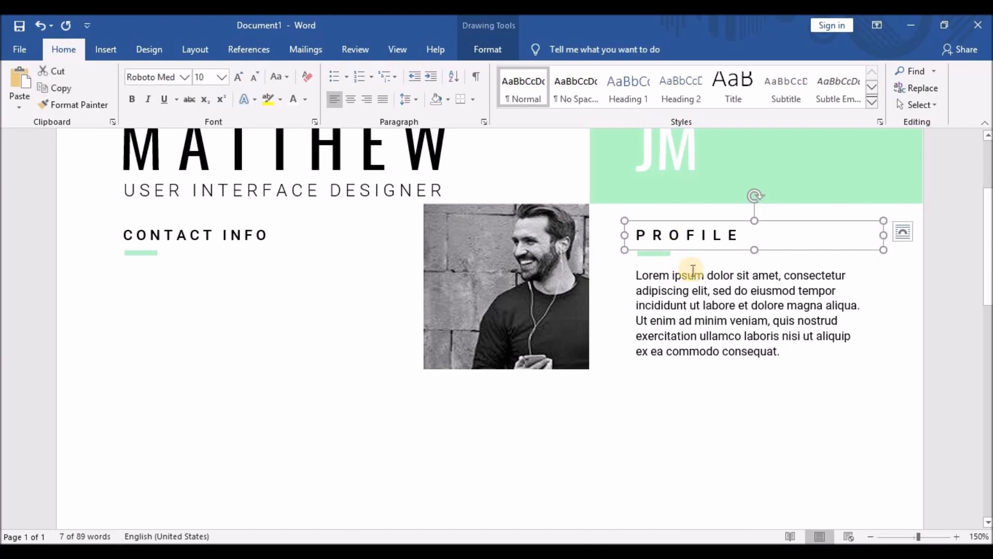
{"action": "left_click", "coordinate": [704, 265]}
{"action": "left_click", "coordinate": [704, 264]}
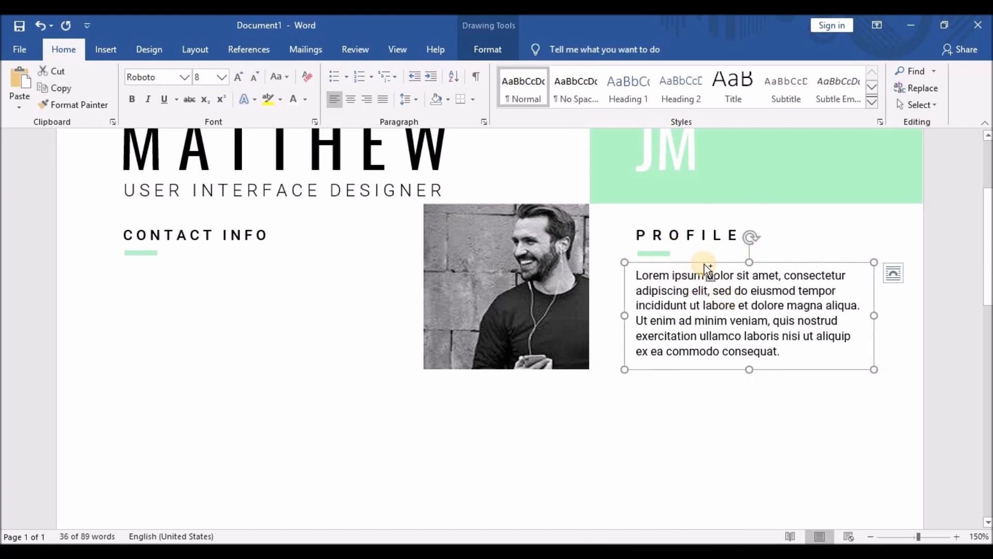
{"action": "key", "text": "ctrl+v"}
{"action": "left_click_drag", "start_coordinate": [659, 284], "coordinate": [137, 261]}
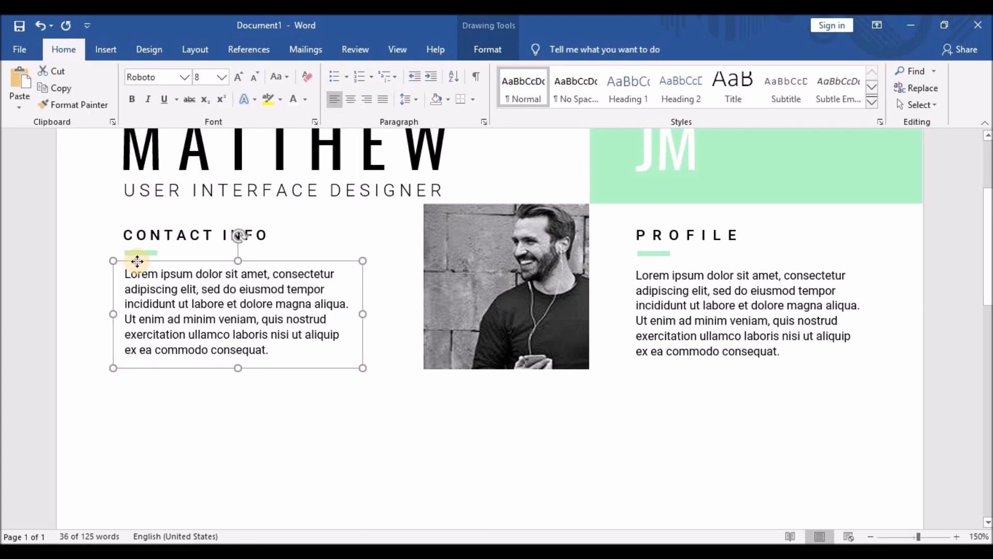
{"action": "left_click_drag", "start_coordinate": [137, 262], "coordinate": [137, 266]}
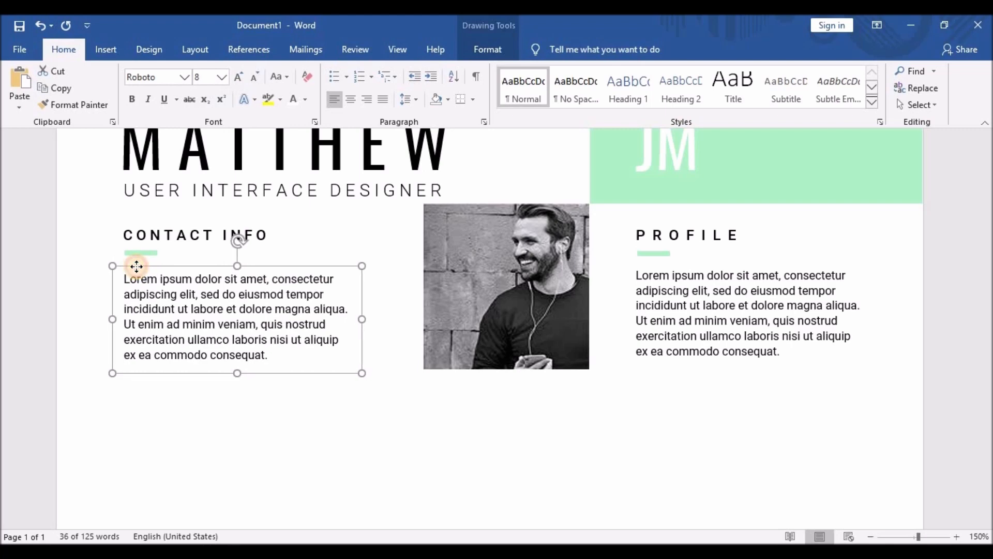
{"action": "left_click_drag", "start_coordinate": [137, 266], "coordinate": [136, 262]}
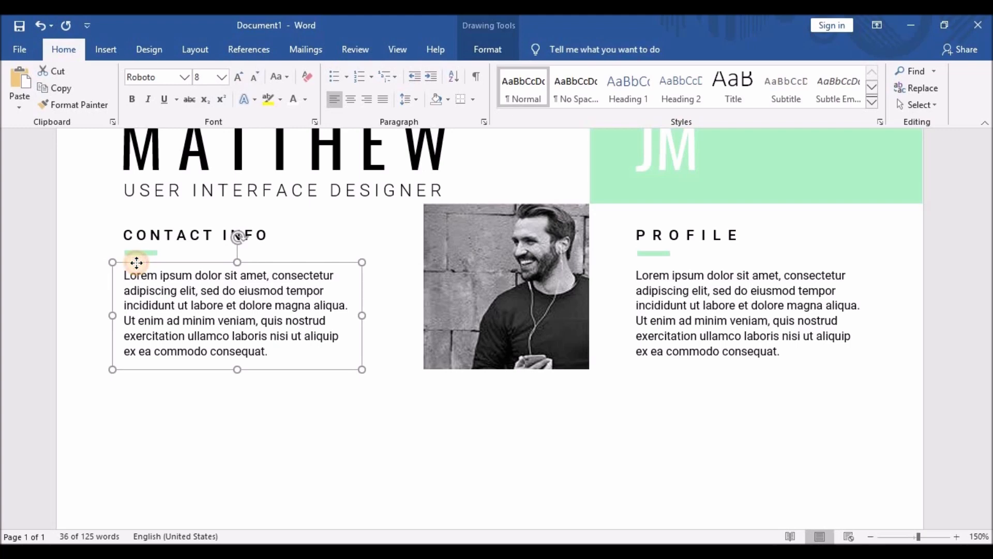
{"action": "left_click_drag", "start_coordinate": [140, 275], "coordinate": [274, 350]}
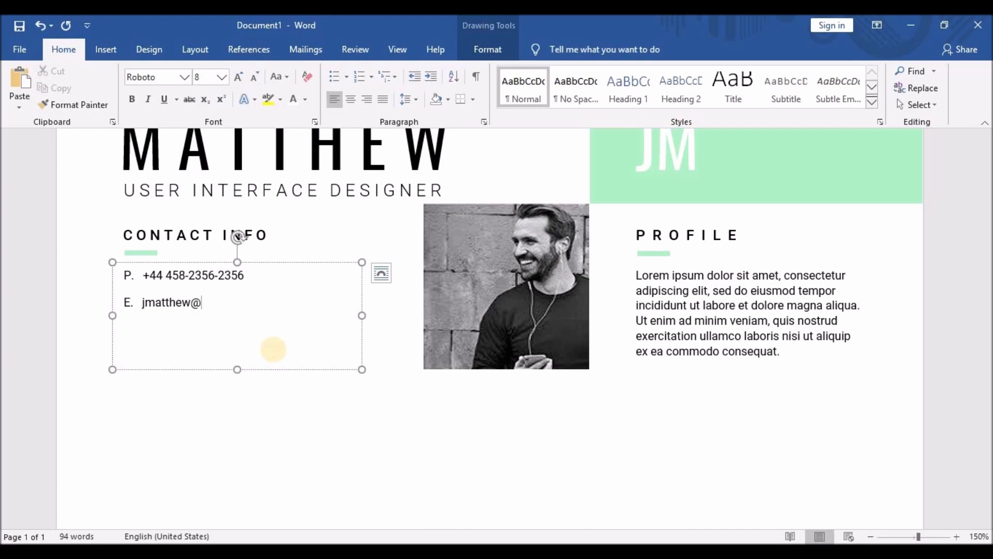
Add the 'A. Park Avenue, New York, USA' line and bold the P., E. and A. labels.
{"action": "key", "text": "Return"}
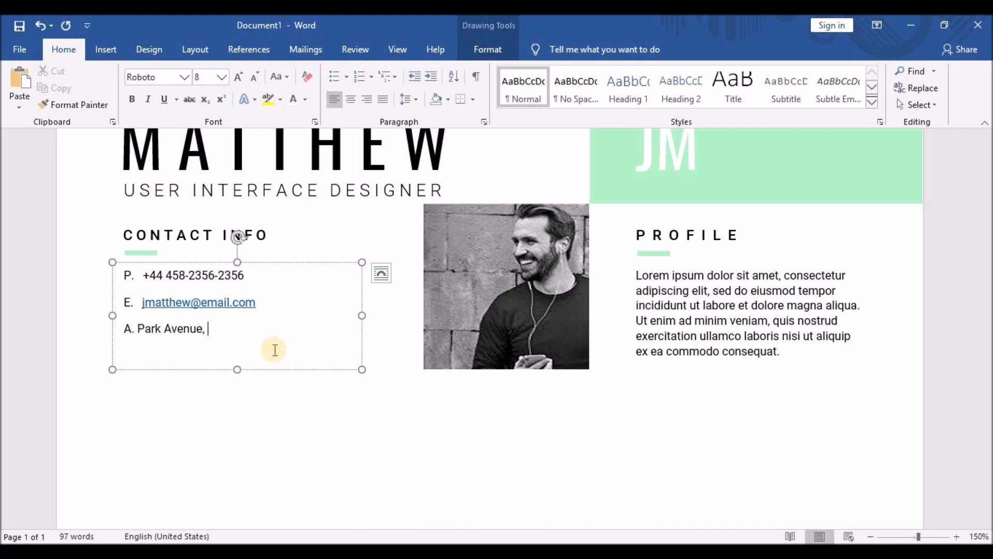
{"action": "type", "text": "A. Park Avenue, New York, USA"}
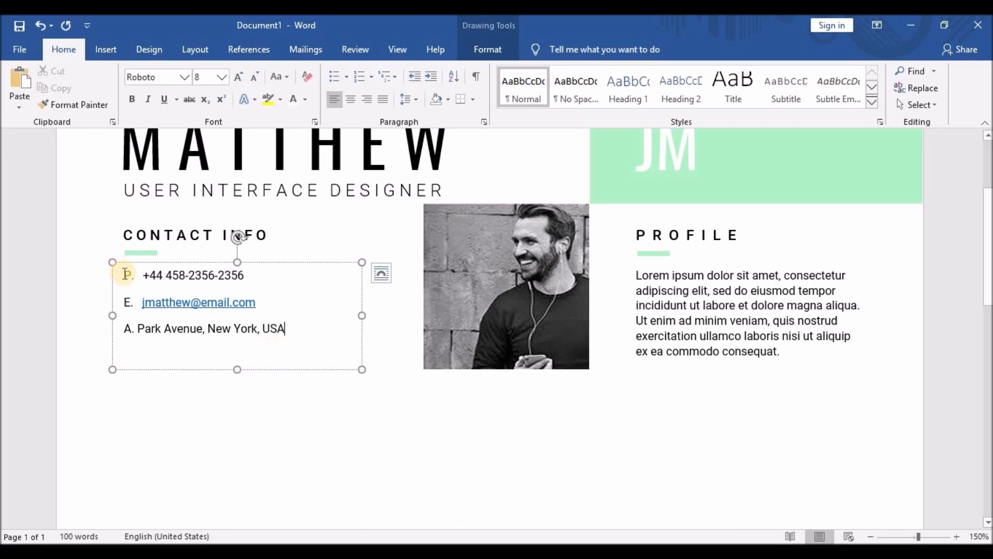
{"action": "left_click_drag", "start_coordinate": [125, 275], "coordinate": [134, 329]}
{"action": "key", "text": "ctrl+b"}
{"action": "key", "text": "ctrl+b"}
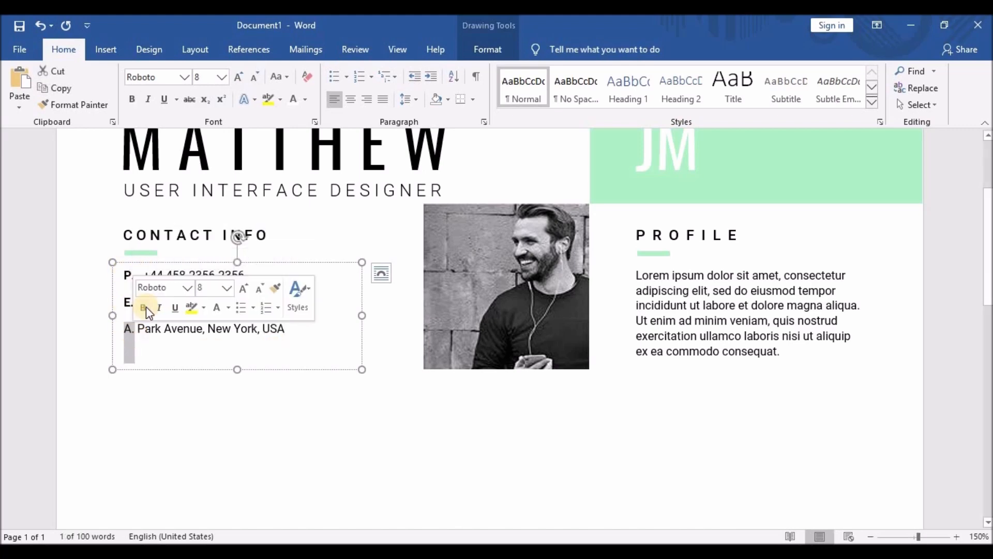
{"action": "left_click", "coordinate": [146, 307]}
{"action": "left_click", "coordinate": [139, 330]}
{"action": "left_click", "coordinate": [144, 305]}
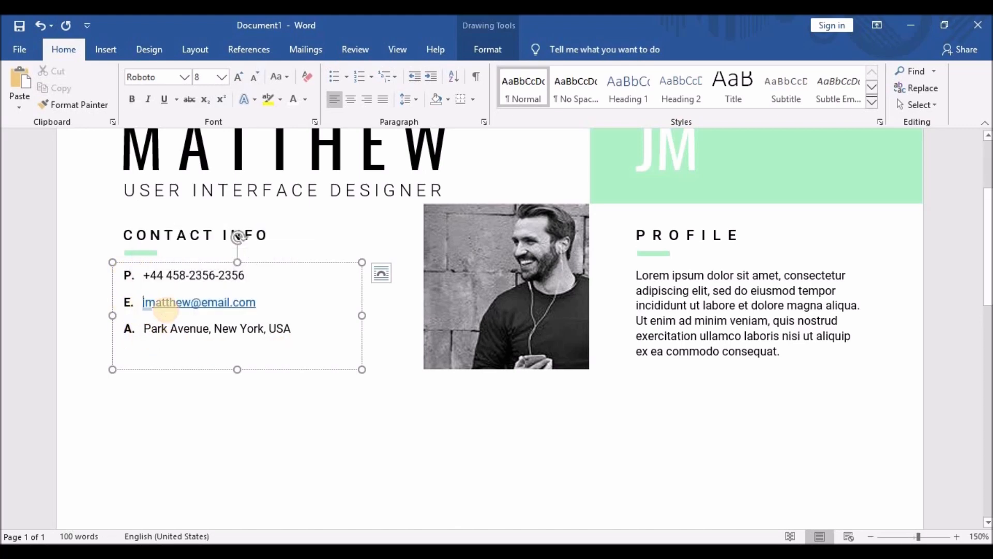
Convert the e-mail address hyperlink into plain text.
{"action": "left_click_drag", "start_coordinate": [147, 302], "coordinate": [256, 304]}
{"action": "right_click", "coordinate": [256, 303]}
{"action": "left_click", "coordinate": [173, 303]}
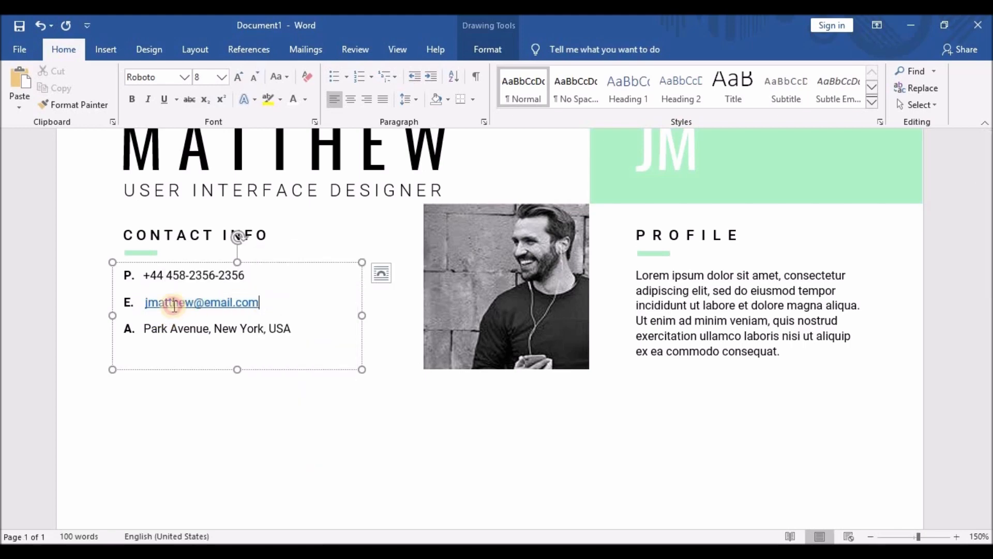
{"action": "left_click_drag", "start_coordinate": [145, 303], "coordinate": [226, 304]}
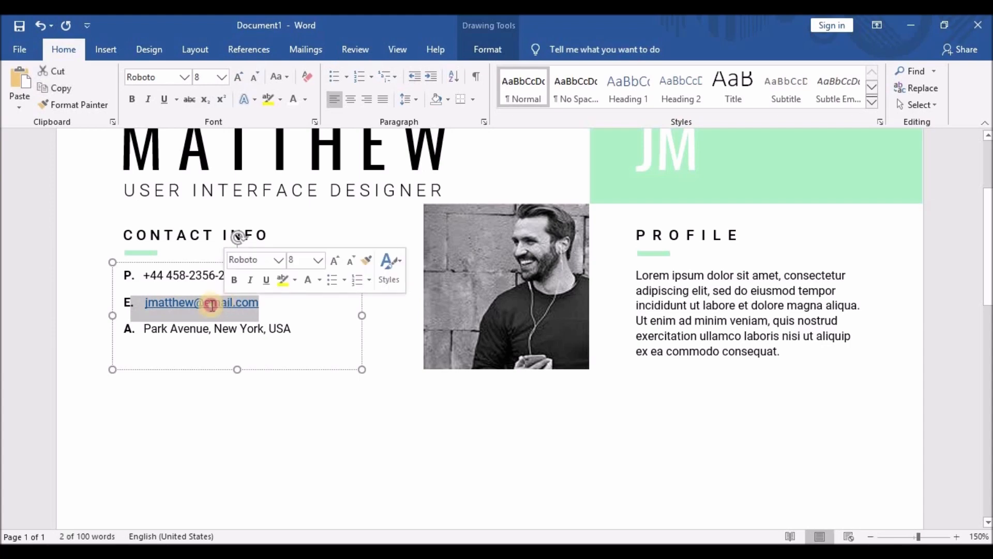
{"action": "left_click", "coordinate": [187, 304]}
{"action": "right_click", "coordinate": [188, 305]}
{"action": "left_click", "coordinate": [225, 191]}
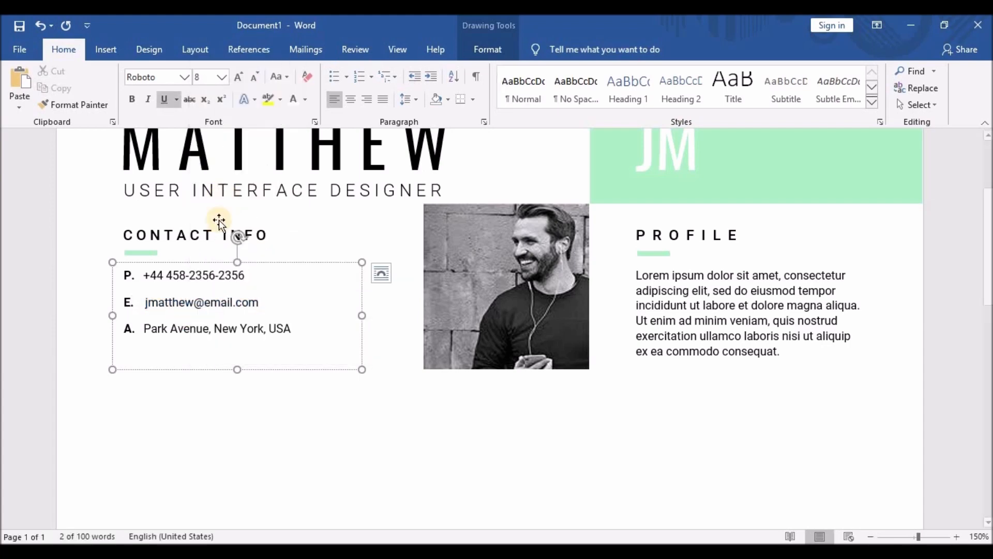
Resize the contact text box from its top edge so it sits slightly lower.
{"action": "left_click", "coordinate": [215, 373]}
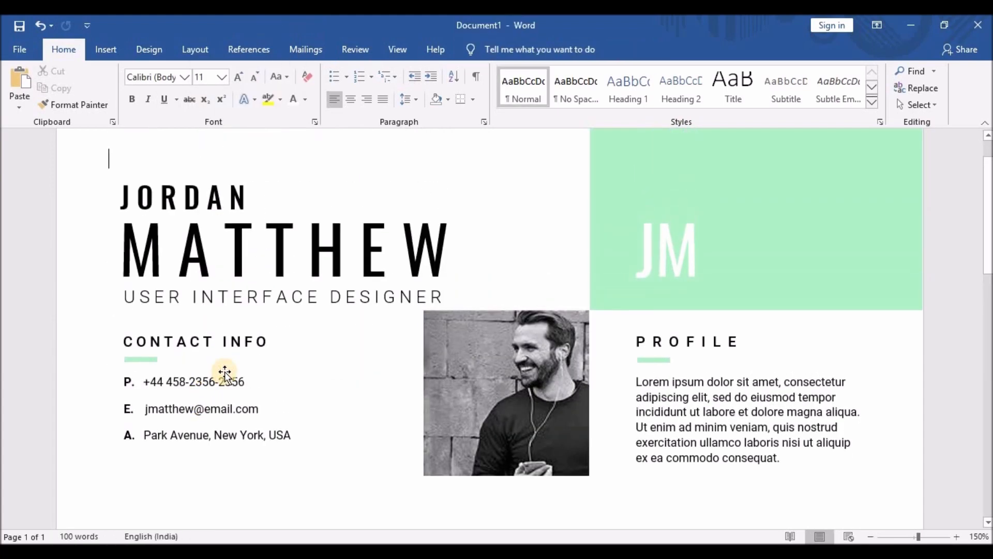
{"action": "left_click", "coordinate": [237, 394]}
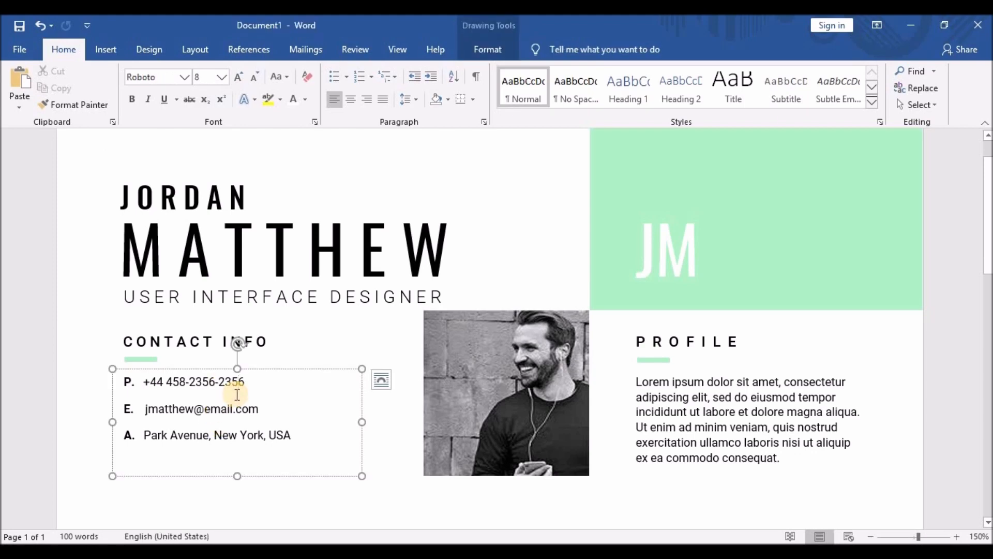
{"action": "left_click_drag", "start_coordinate": [239, 376], "coordinate": [238, 382]}
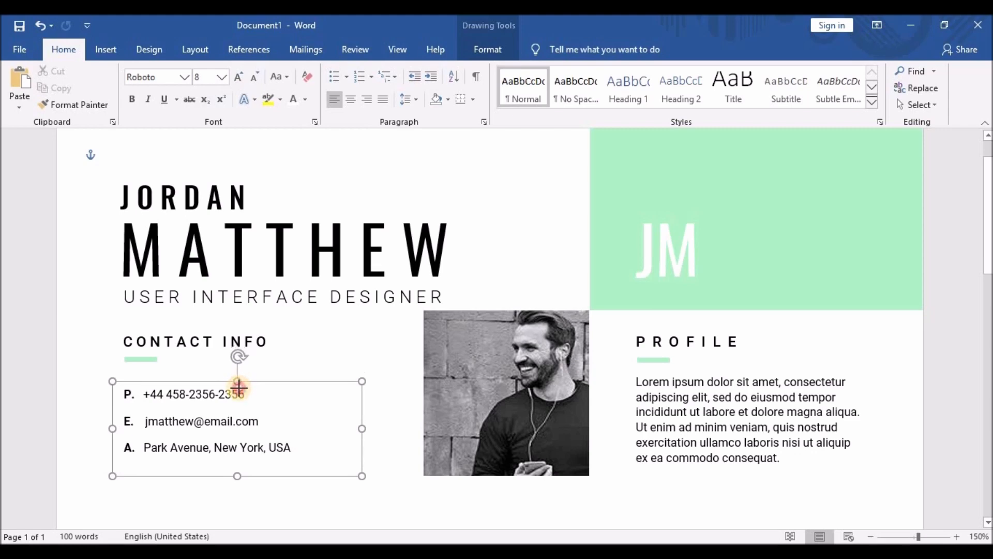
{"action": "scroll", "coordinate": [324, 346], "scroll_direction": "down", "scroll_amount": 4}
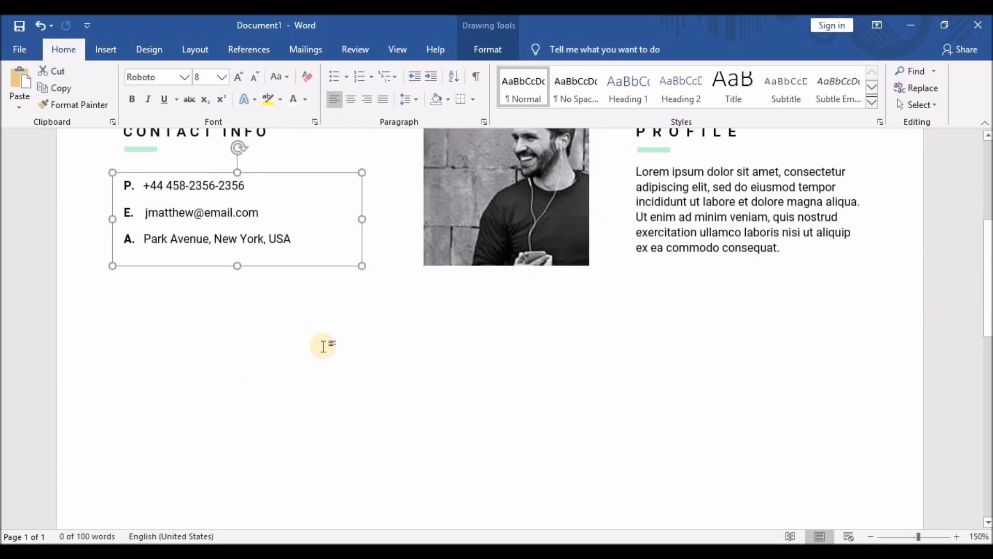
{"action": "scroll", "coordinate": [310, 352], "scroll_direction": "up", "scroll_amount": 3}
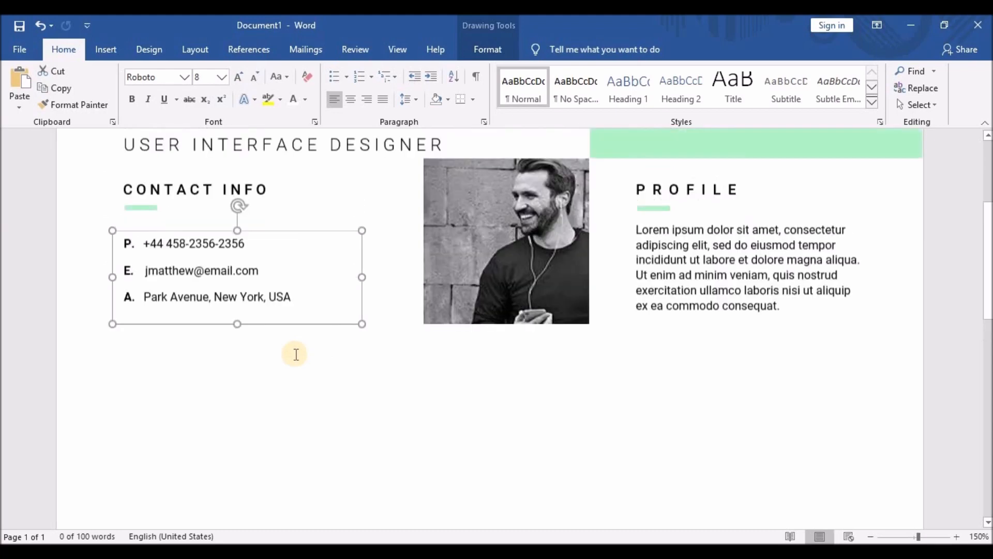
{"action": "left_click", "coordinate": [202, 289]}
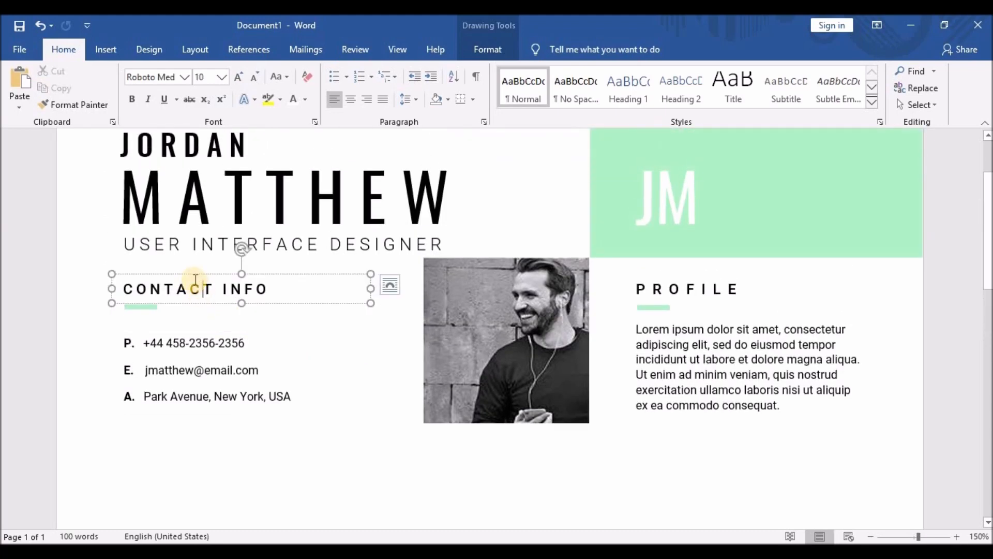
Duplicate the CONTACT INFO heading box and move the copy below the address line.
{"action": "left_click", "coordinate": [194, 277]}
{"action": "key", "text": "ctrl+c"}
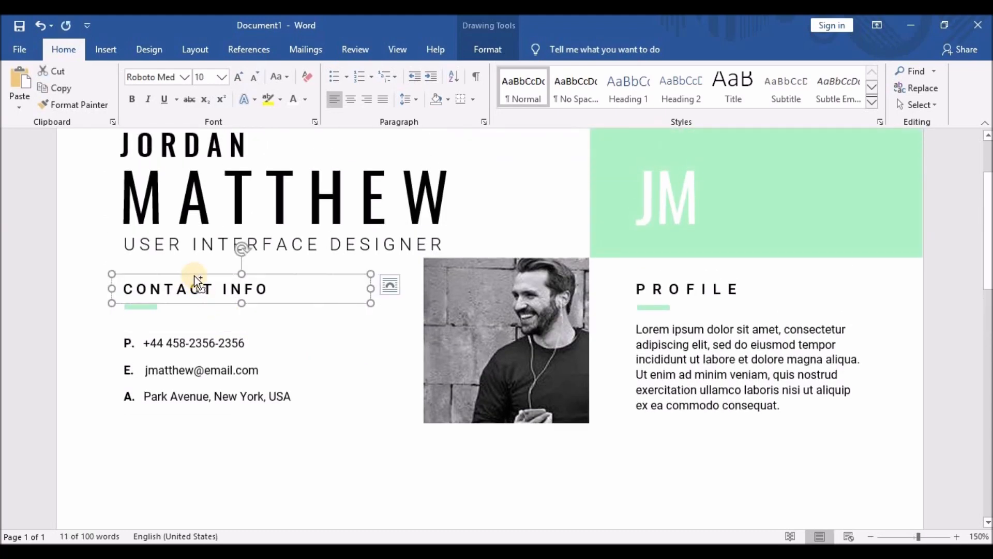
{"action": "key", "text": "ctrl+v"}
{"action": "left_click_drag", "start_coordinate": [225, 293], "coordinate": [212, 293]}
{"action": "key", "text": "Down"}
{"action": "key", "text": "Down"}
{"action": "key", "text": "Down"}
{"action": "key", "text": "Down"}
{"action": "key", "text": "Down"}
{"action": "key", "text": "Down"}
{"action": "key", "text": "Down"}
{"action": "key", "text": "Down"}
{"action": "key", "text": "Down"}
{"action": "key", "text": "Down"}
{"action": "key", "text": "Down"}
{"action": "key", "text": "Down"}
{"action": "key", "text": "Down"}
{"action": "key", "text": "Down"}
{"action": "key", "text": "Down"}
{"action": "key", "text": "Down"}
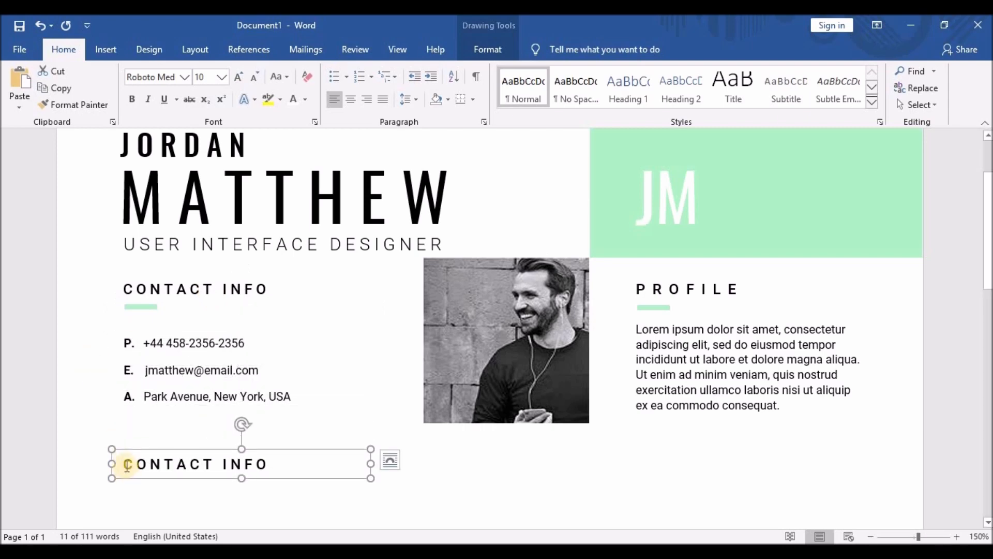
Retitle the copy as EXPERIENCE with spaces between its letters.
{"action": "left_click_drag", "start_coordinate": [124, 463], "coordinate": [263, 464]}
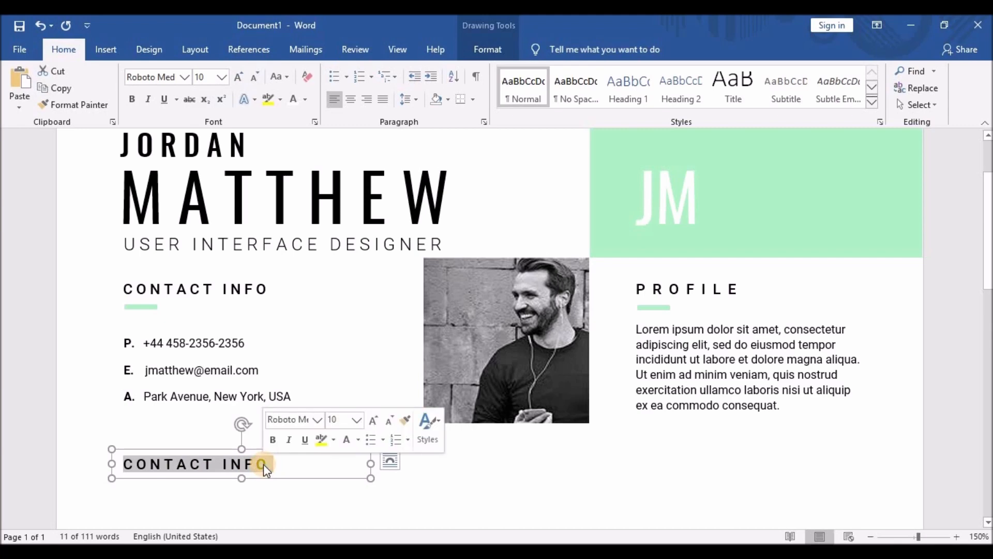
{"action": "type", "text": "E X P"}
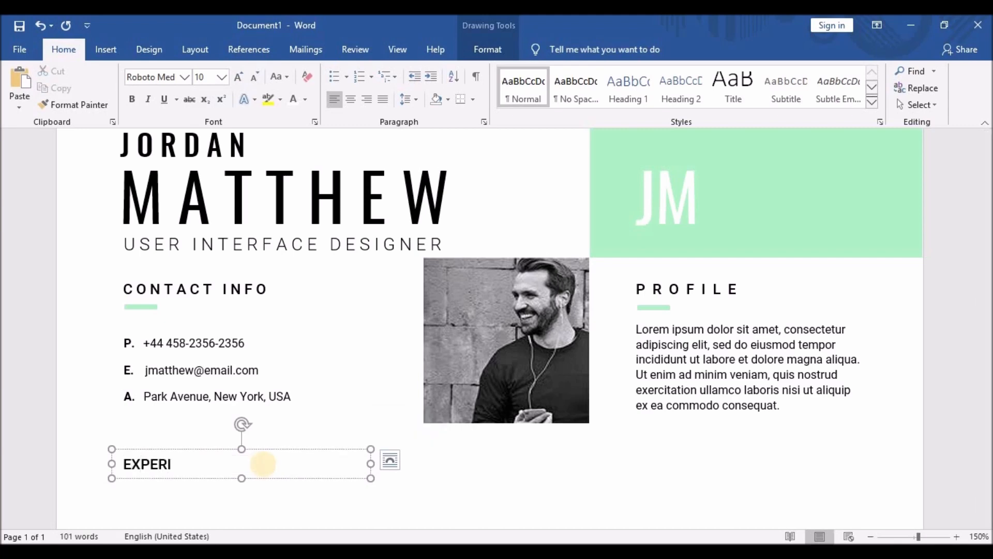
{"action": "left_click", "coordinate": [145, 465]}
{"action": "left_click", "coordinate": [158, 465]}
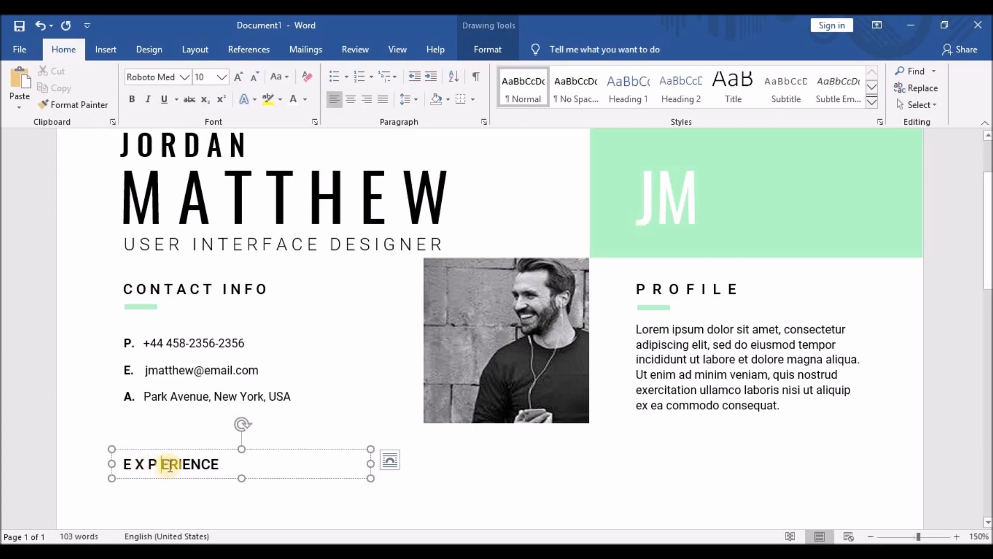
{"action": "left_click", "coordinate": [183, 465]}
{"action": "left_click", "coordinate": [190, 466]}
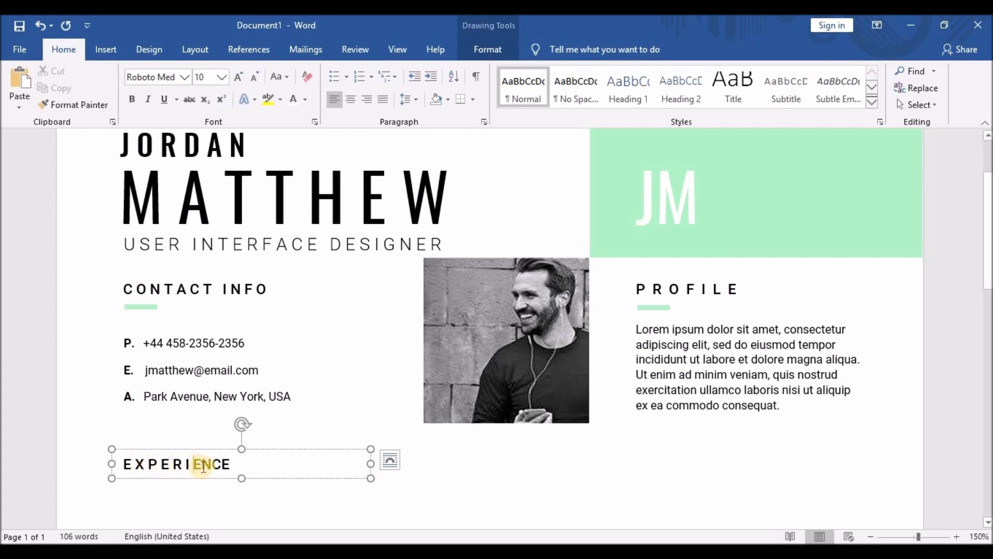
{"action": "left_click", "coordinate": [201, 466]}
{"action": "left_click", "coordinate": [220, 466]}
{"action": "left_click", "coordinate": [237, 466]}
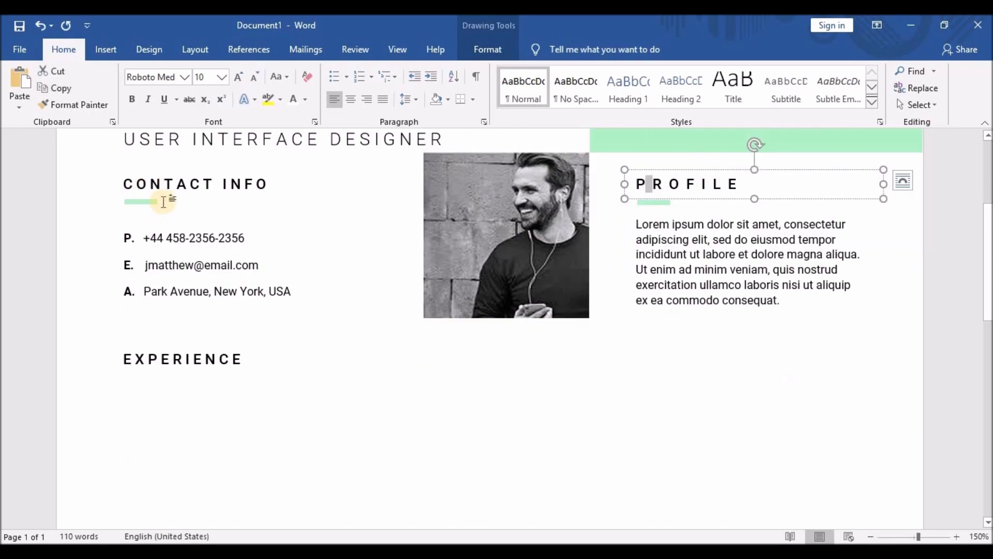
Shrink the CONTACT INFO heading from size 10 to 9.
{"action": "left_click_drag", "start_coordinate": [261, 186], "coordinate": [130, 191]}
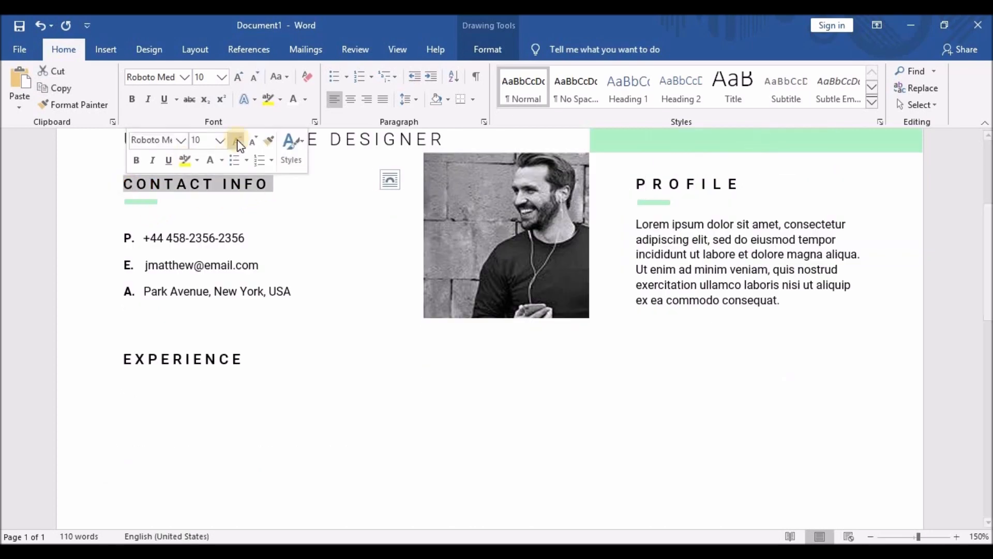
{"action": "left_click", "coordinate": [155, 190]}
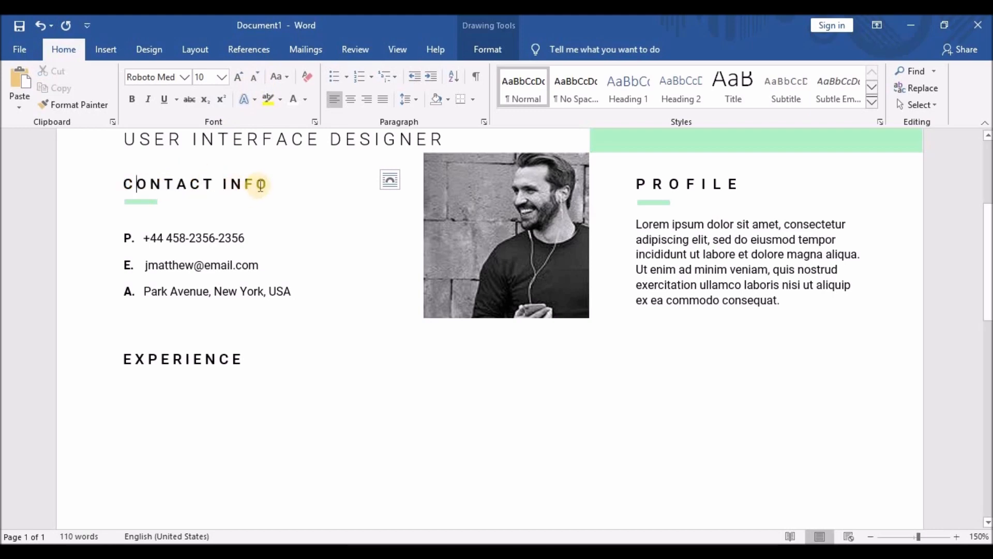
{"action": "left_click_drag", "start_coordinate": [268, 184], "coordinate": [126, 184]}
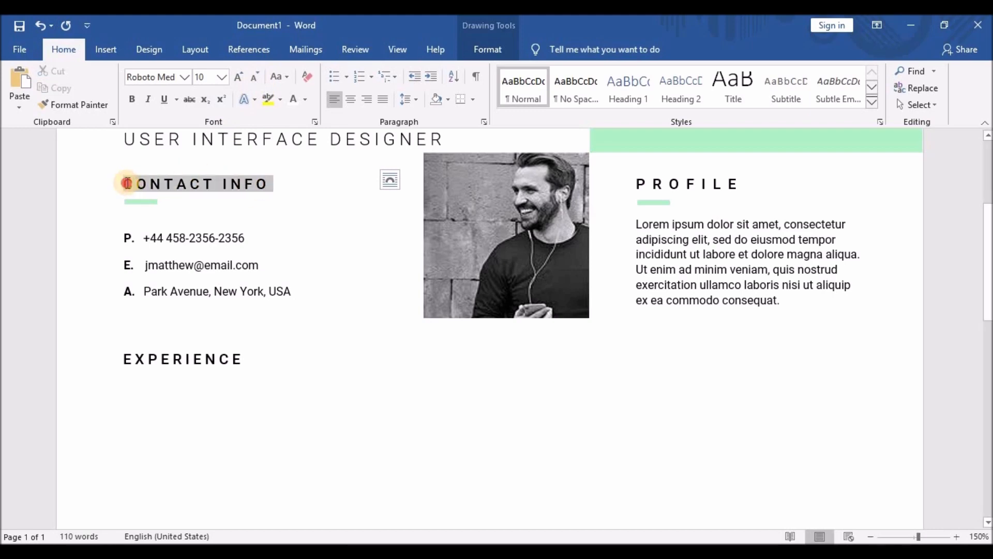
{"action": "left_click", "coordinate": [256, 78]}
{"action": "left_click", "coordinate": [255, 78]}
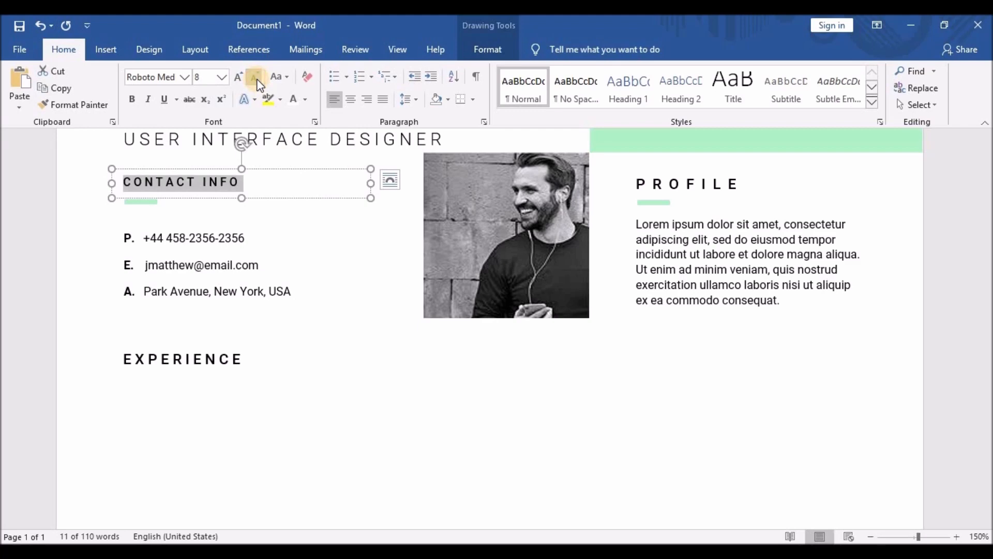
{"action": "left_click", "coordinate": [240, 77]}
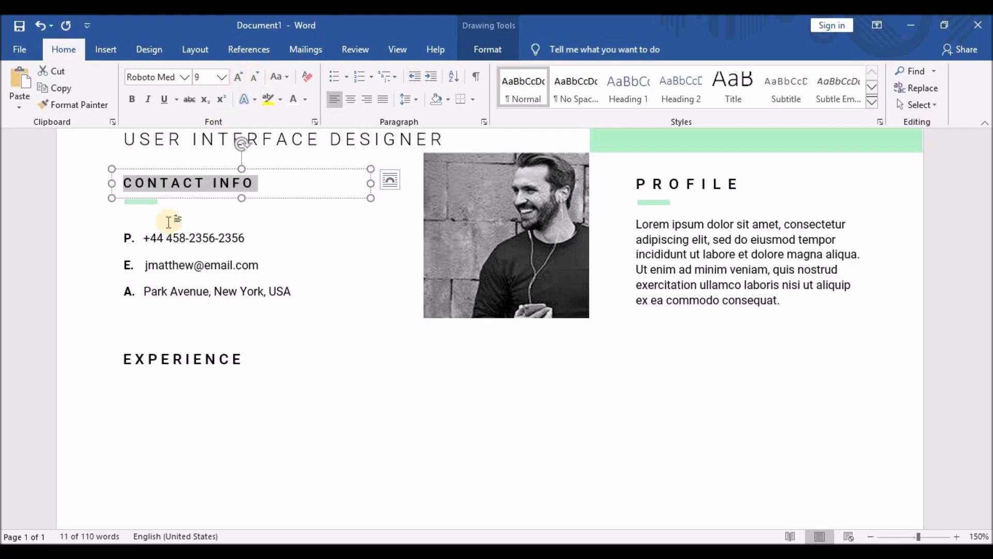
{"action": "left_click", "coordinate": [182, 202]}
Try removing letter gaps in CONTACT INFO, then undo the change.
{"action": "left_click", "coordinate": [133, 182]}
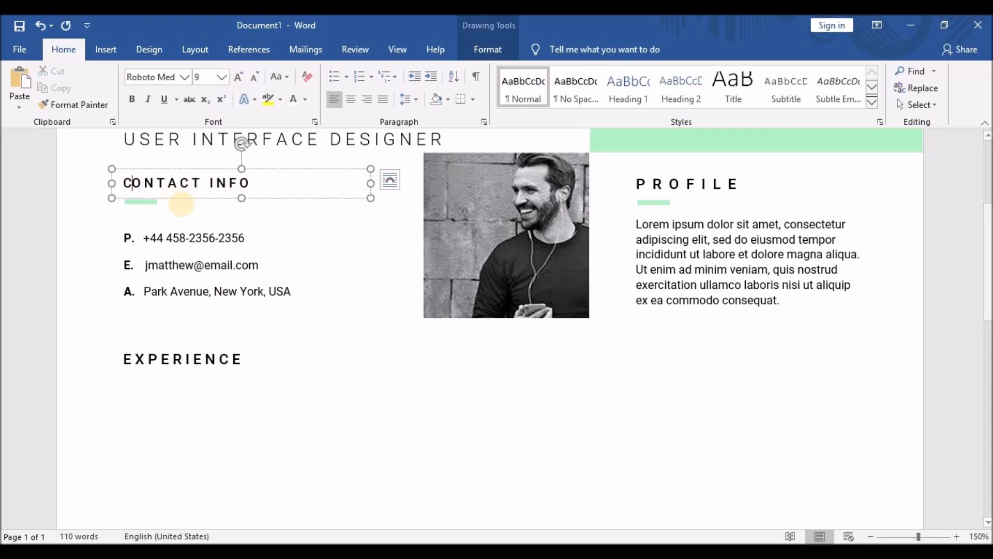
{"action": "key", "text": "BackSpace"}
{"action": "left_click", "coordinate": [146, 183]}
{"action": "key", "text": "BackSpace"}
{"action": "left_click", "coordinate": [158, 183]}
{"action": "key", "text": "BackSpace"}
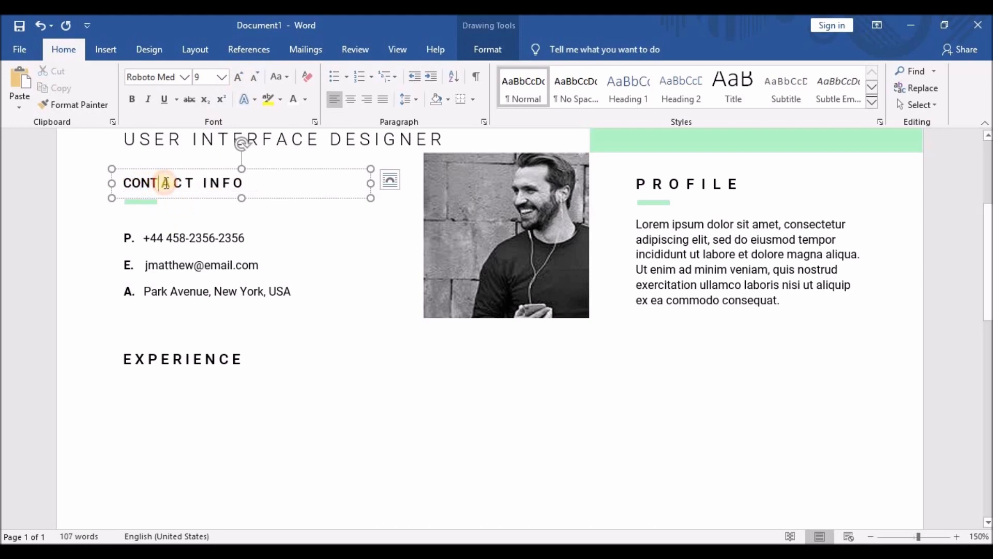
{"action": "type", "text": "T"}
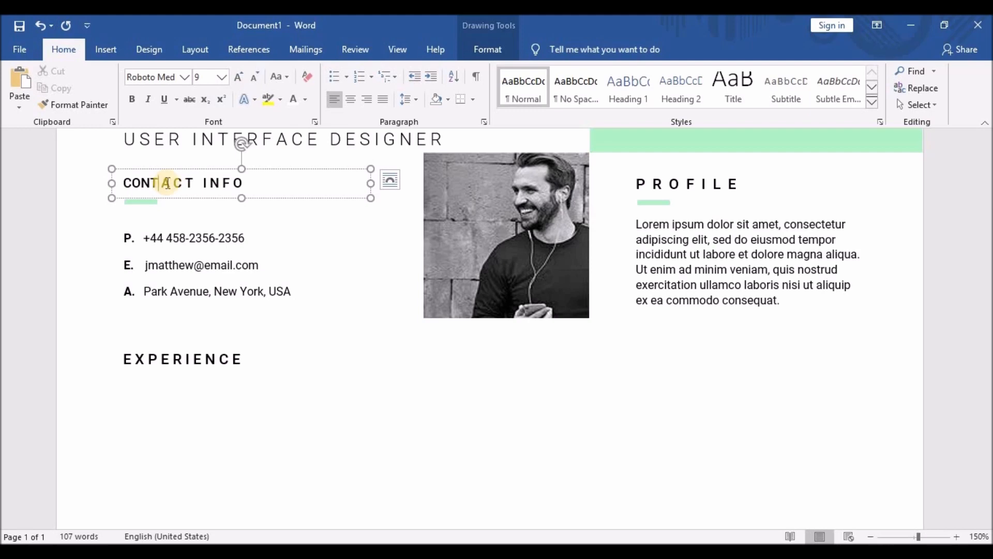
{"action": "key", "text": "ctrl+z"}
{"action": "key", "text": "ctrl+z"}
{"action": "key", "text": "ctrl+z"}
Widen the gaps between each letter of the EXPERIENCE heading.
{"action": "left_click", "coordinate": [141, 359]}
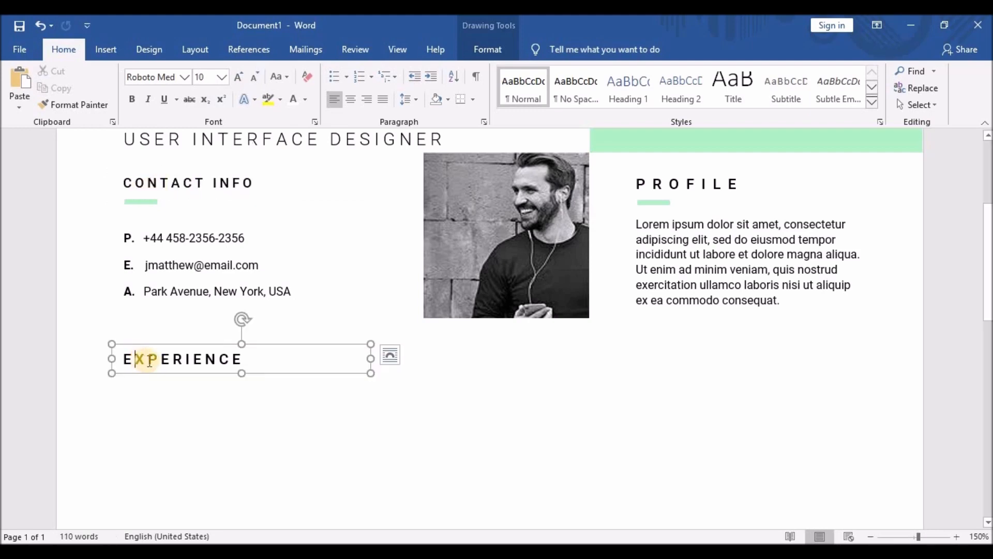
{"action": "left_click", "coordinate": [155, 360]}
{"action": "left_click", "coordinate": [166, 361]}
{"action": "left_click", "coordinate": [182, 361]}
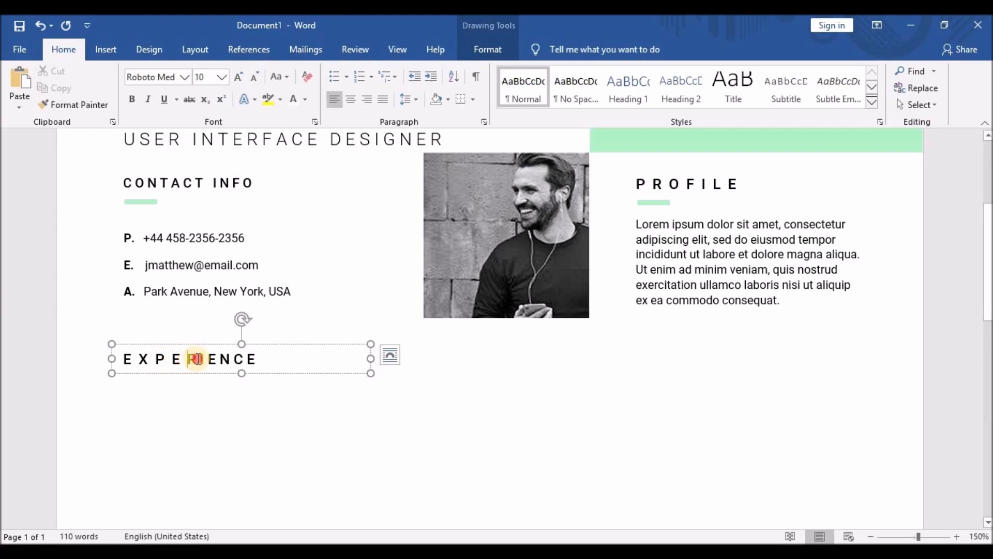
{"action": "left_click", "coordinate": [199, 361]}
{"action": "left_click", "coordinate": [211, 360]}
{"action": "left_click", "coordinate": [227, 361]}
{"action": "left_click", "coordinate": [242, 360]}
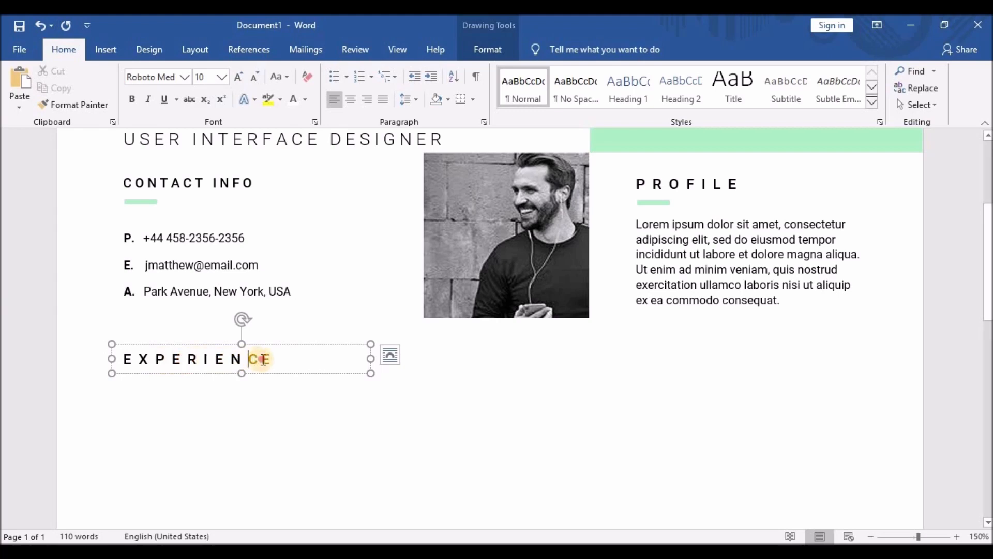
{"action": "left_click", "coordinate": [259, 361]}
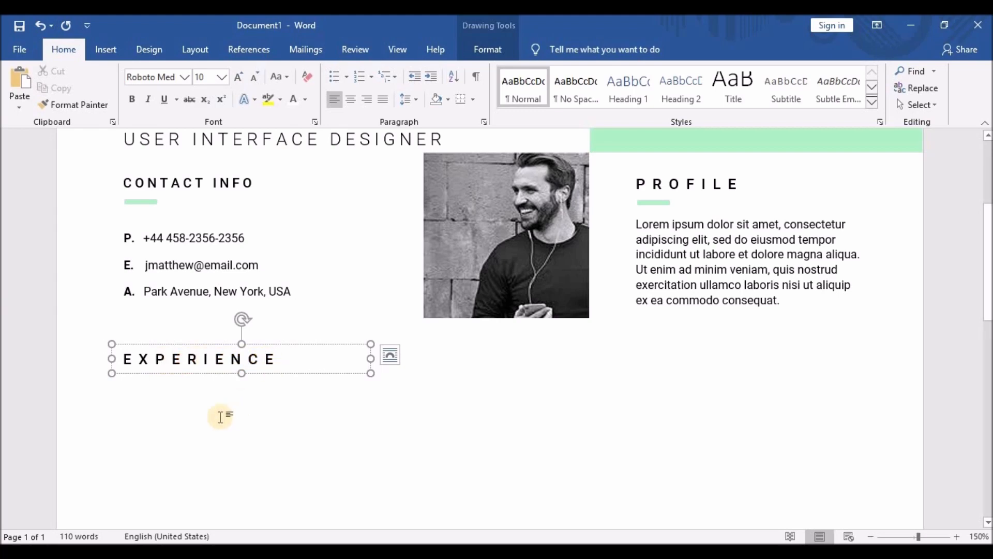
Copy the Lorem profile box, place it under EXPERIENCE, and widen it to mid-page.
{"action": "left_click", "coordinate": [655, 269]}
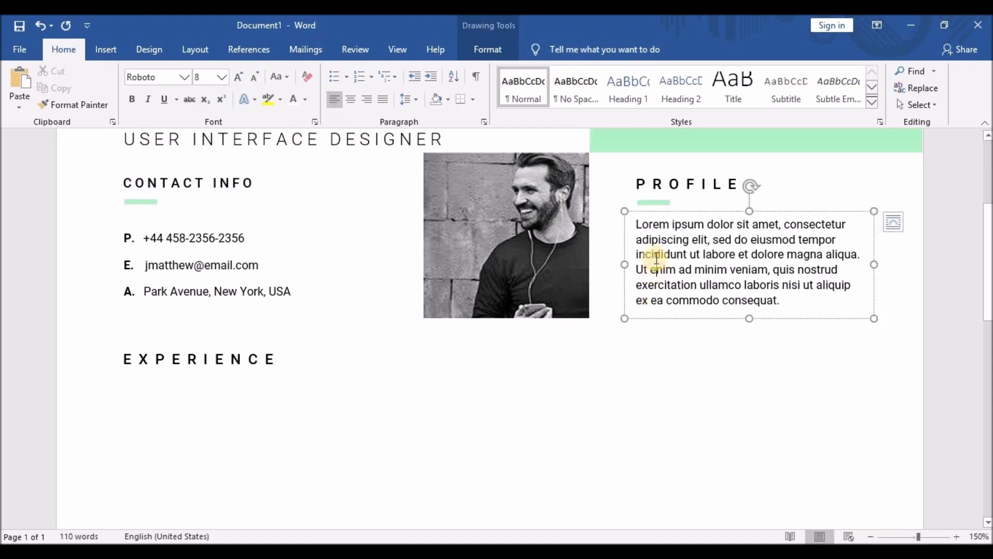
{"action": "left_click", "coordinate": [661, 212]}
{"action": "key", "text": "ctrl+c"}
{"action": "key", "text": "ctrl+v"}
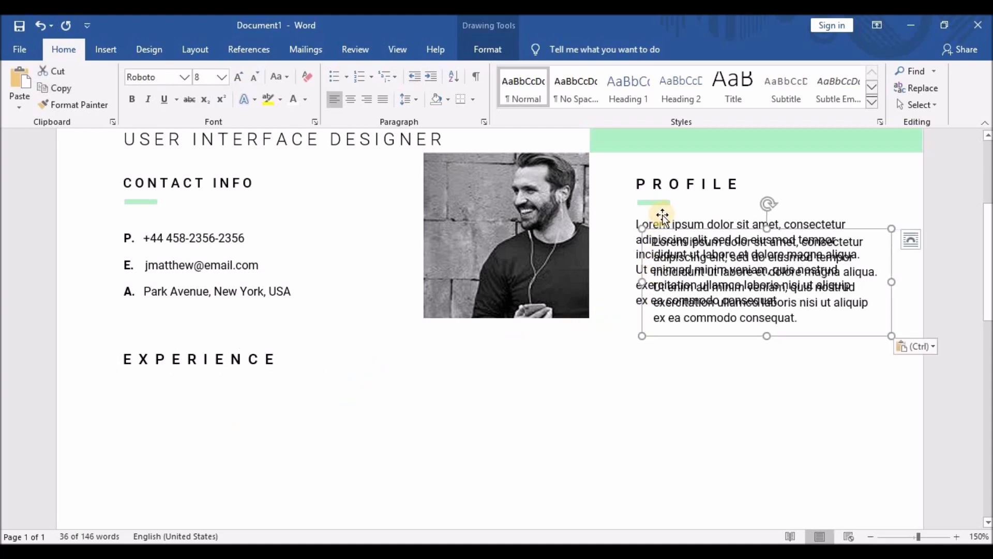
{"action": "left_click_drag", "start_coordinate": [662, 220], "coordinate": [137, 382]}
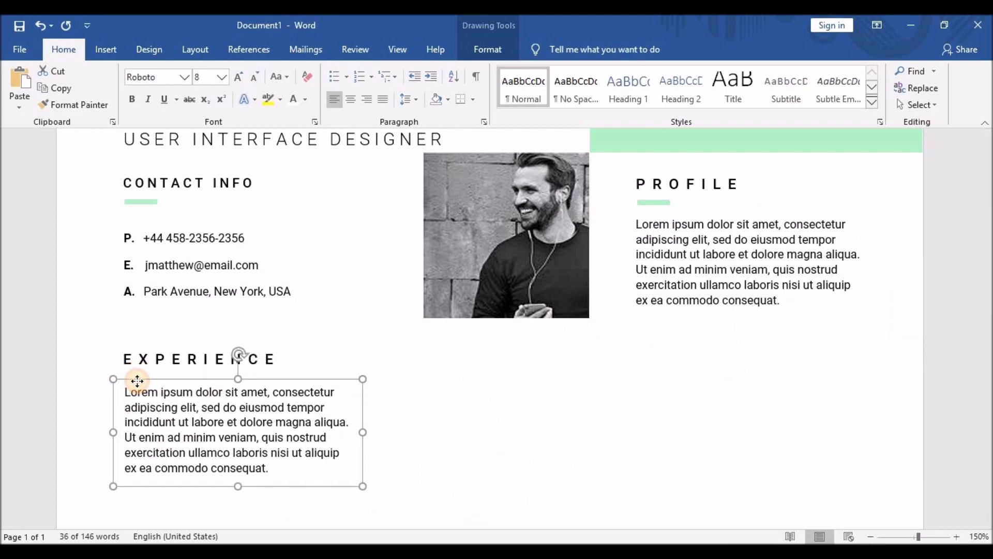
{"action": "left_click_drag", "start_coordinate": [137, 382], "coordinate": [137, 383]}
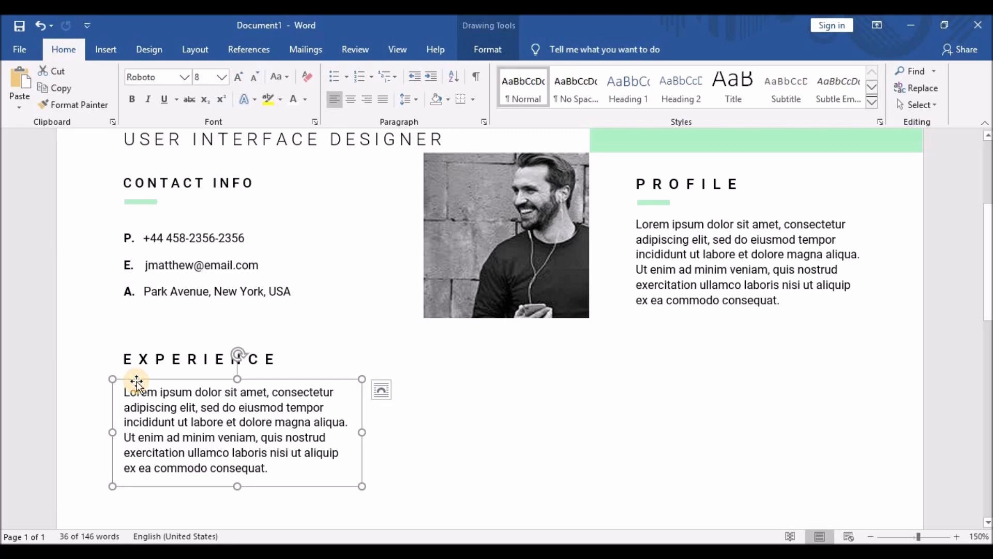
{"action": "left_click_drag", "start_coordinate": [362, 432], "coordinate": [586, 434]}
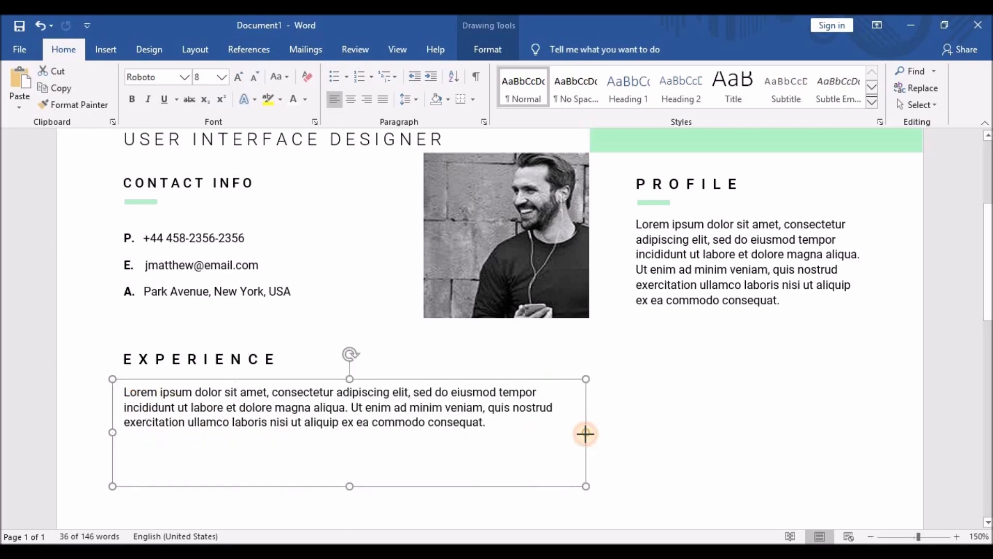
{"action": "scroll", "coordinate": [288, 352], "scroll_direction": "down", "scroll_amount": 3}
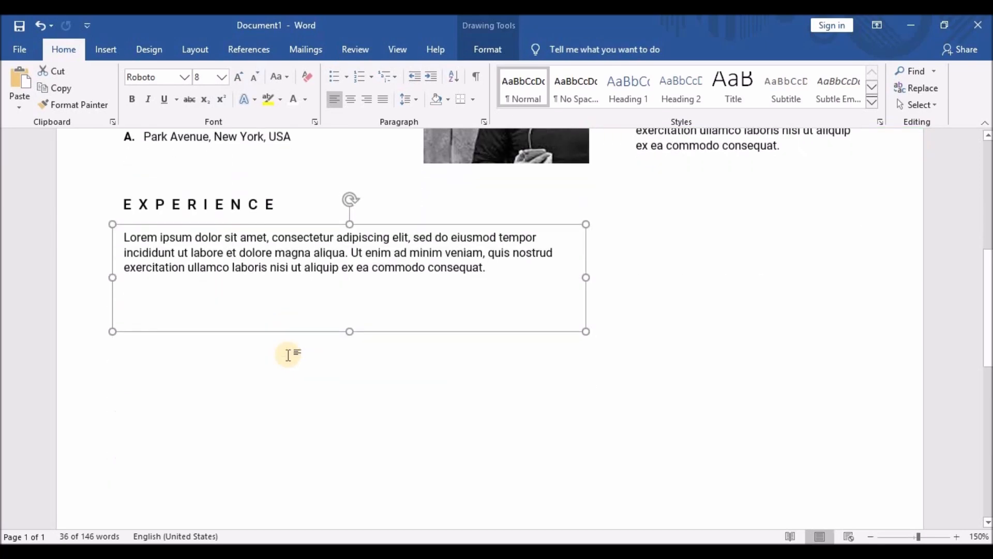
Add a bold NAME OF COMPANY line above the Lorem paragraph.
{"action": "left_click", "coordinate": [126, 237]}
{"action": "key", "text": "Return"}
{"action": "left_click", "coordinate": [122, 229]}
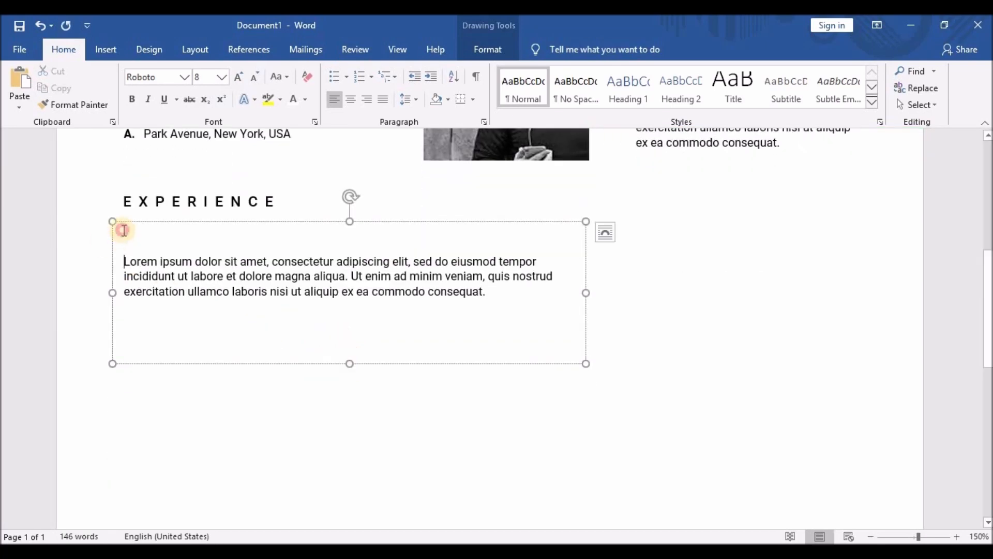
{"action": "type", "text": "NAME OF COMPANY"}
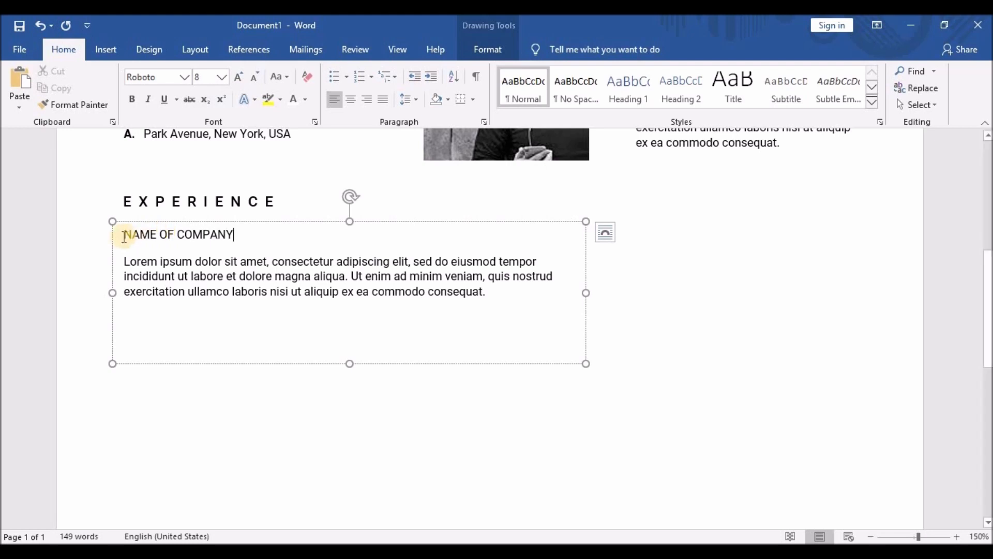
{"action": "left_click", "coordinate": [123, 207]}
{"action": "triple_click", "coordinate": [158, 232]}
{"action": "left_click", "coordinate": [132, 102]}
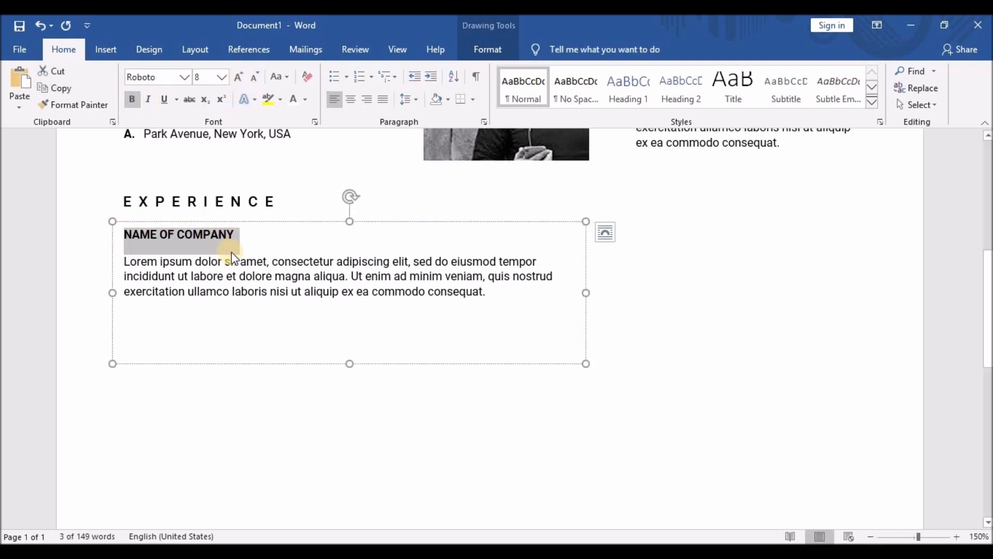
Add a non-bold 'Job Title | January 2034 – December 2035' line with spaces around the divider.
{"action": "left_click", "coordinate": [234, 236]}
{"action": "key", "text": "Return"}
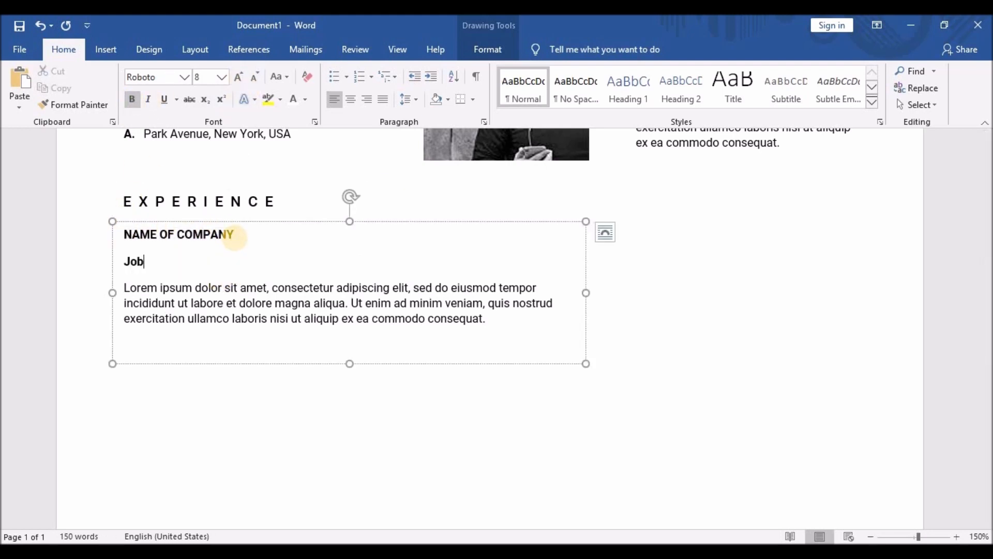
{"action": "type", "text": "Job Title | January 2034 – December 2035"}
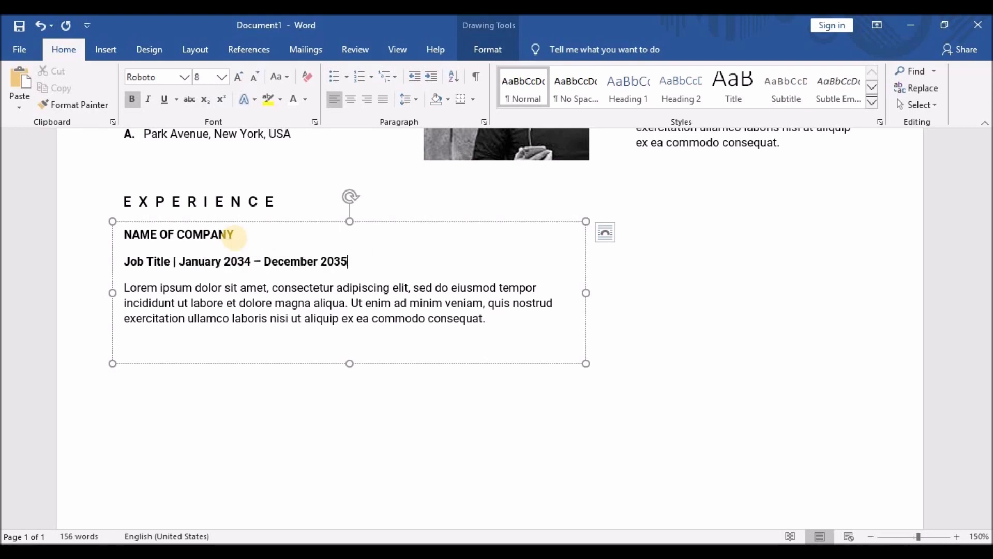
{"action": "triple_click", "coordinate": [126, 261]}
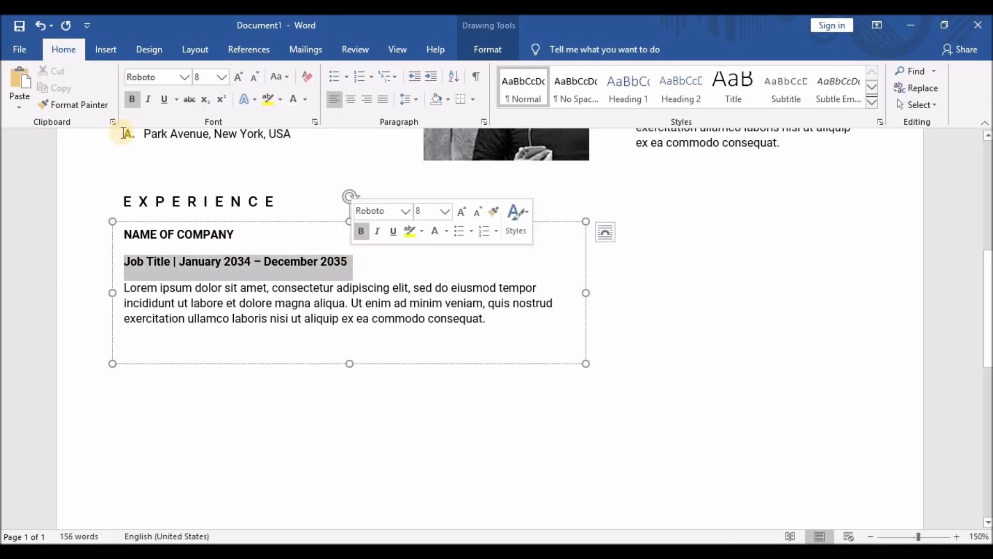
{"action": "key", "text": "ctrl+b"}
{"action": "left_click", "coordinate": [262, 262]}
{"action": "left_click", "coordinate": [172, 263]}
{"action": "left_click", "coordinate": [179, 263]}
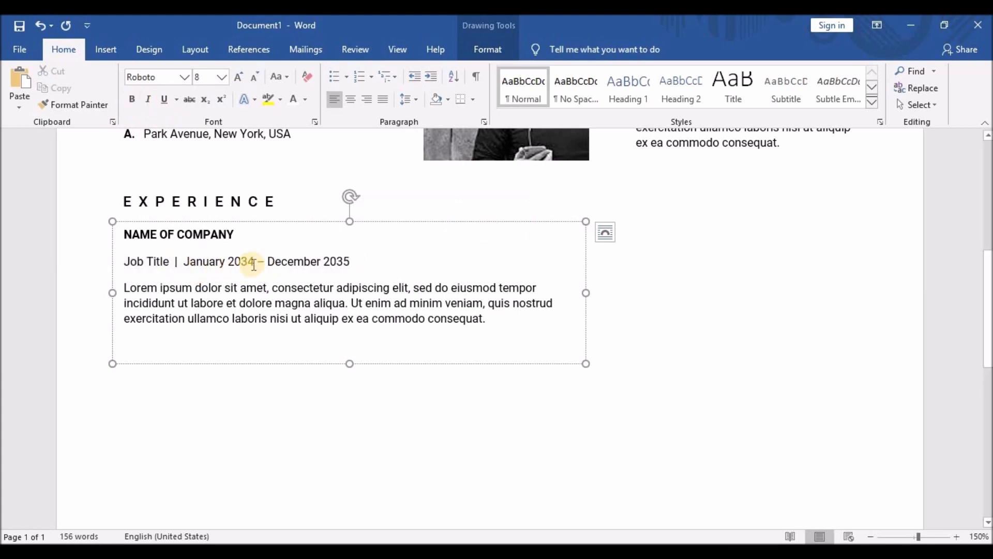
{"action": "scroll", "coordinate": [239, 266], "scroll_direction": "down", "scroll_amount": 1}
Replace 'Lorem ipsum' with 'Job description here' and duplicate the text as a second paragraph.
{"action": "left_click_drag", "start_coordinate": [141, 235], "coordinate": [190, 234]}
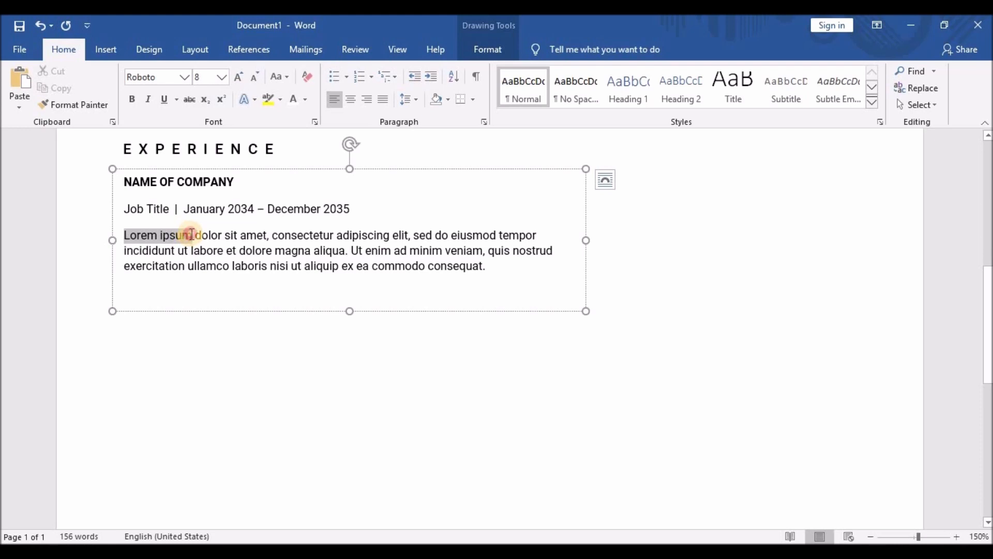
{"action": "type", "text": "Job description here"}
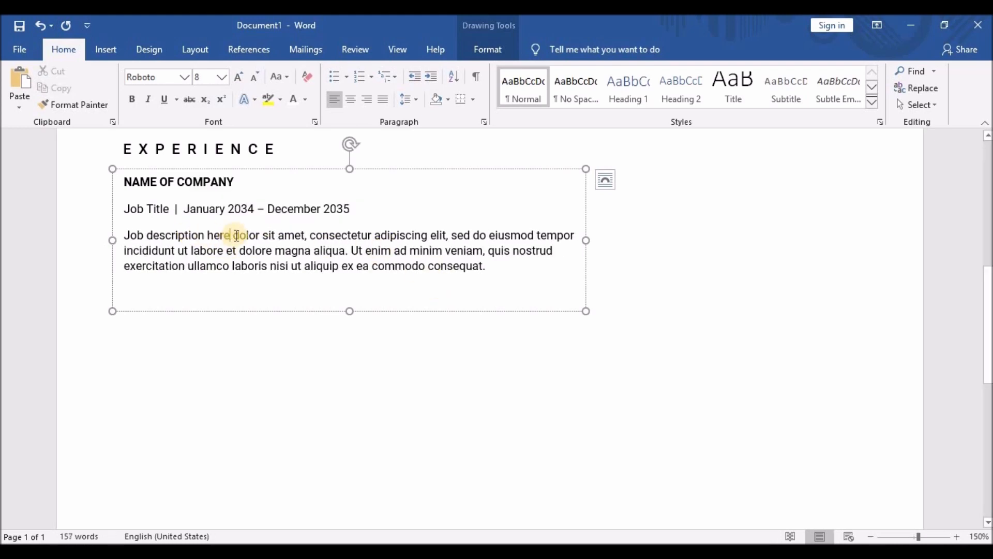
{"action": "left_click_drag", "start_coordinate": [234, 235], "coordinate": [483, 266]}
{"action": "key", "text": "ctrl+c"}
{"action": "left_click", "coordinate": [484, 267]}
{"action": "key", "text": "Return"}
{"action": "key", "text": "ctrl+v"}
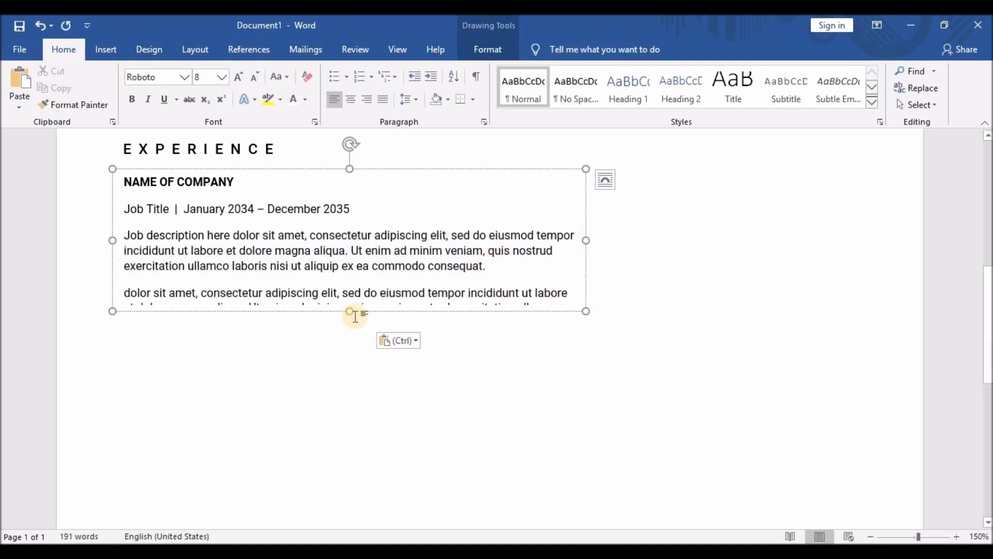
Remove the paragraph spacing between the two description paragraphs.
{"action": "left_click_drag", "start_coordinate": [380, 323], "coordinate": [125, 236]}
{"action": "left_click", "coordinate": [402, 100]}
{"action": "left_click", "coordinate": [405, 261]}
{"action": "left_click", "coordinate": [344, 266]}
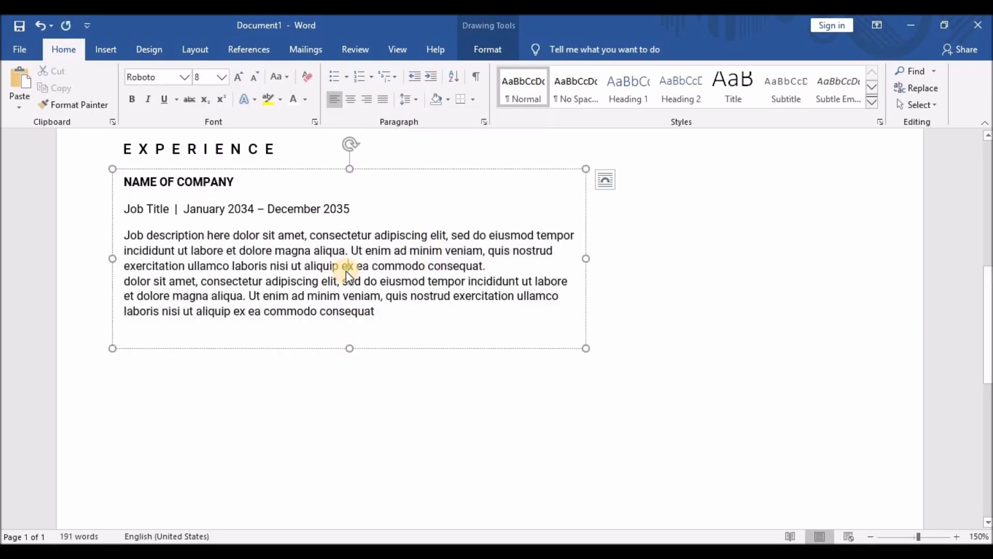
Remove the space between the company and job title lines and give the job title 1.5 line spacing.
{"action": "left_click_drag", "start_coordinate": [127, 182], "coordinate": [351, 209]}
{"action": "left_click", "coordinate": [409, 100]}
{"action": "left_click", "coordinate": [465, 259]}
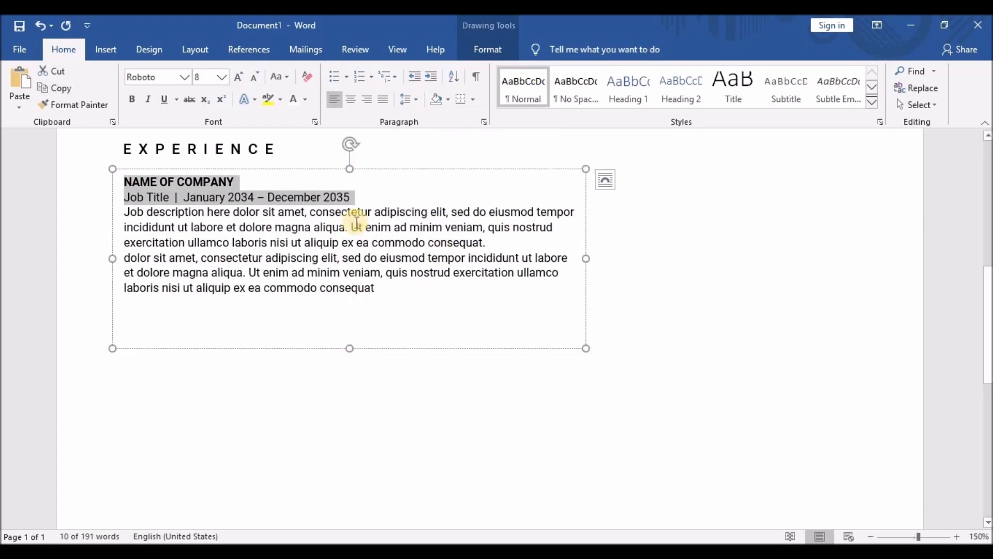
{"action": "triple_click", "coordinate": [205, 196]}
{"action": "left_click", "coordinate": [408, 99]}
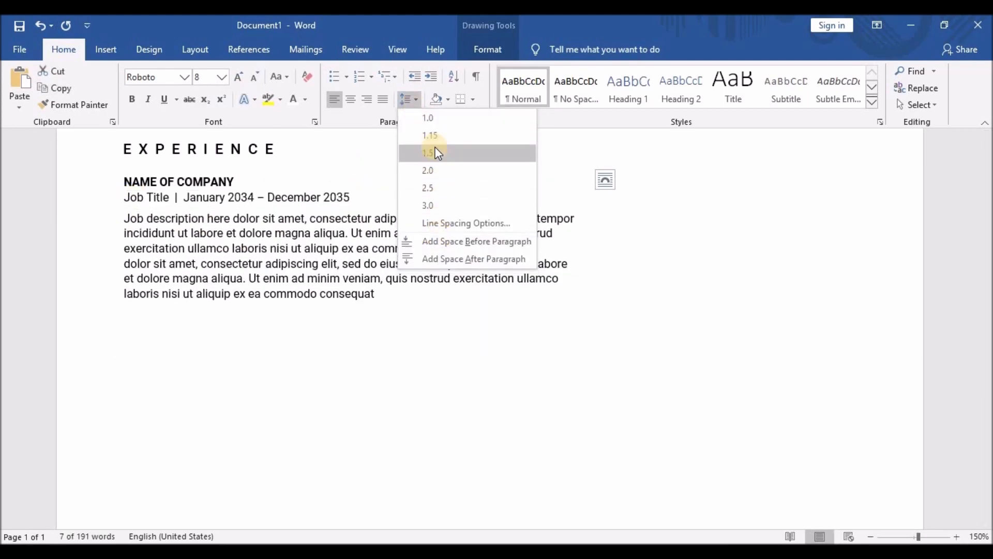
{"action": "left_click", "coordinate": [435, 153]}
{"action": "left_click", "coordinate": [288, 368]}
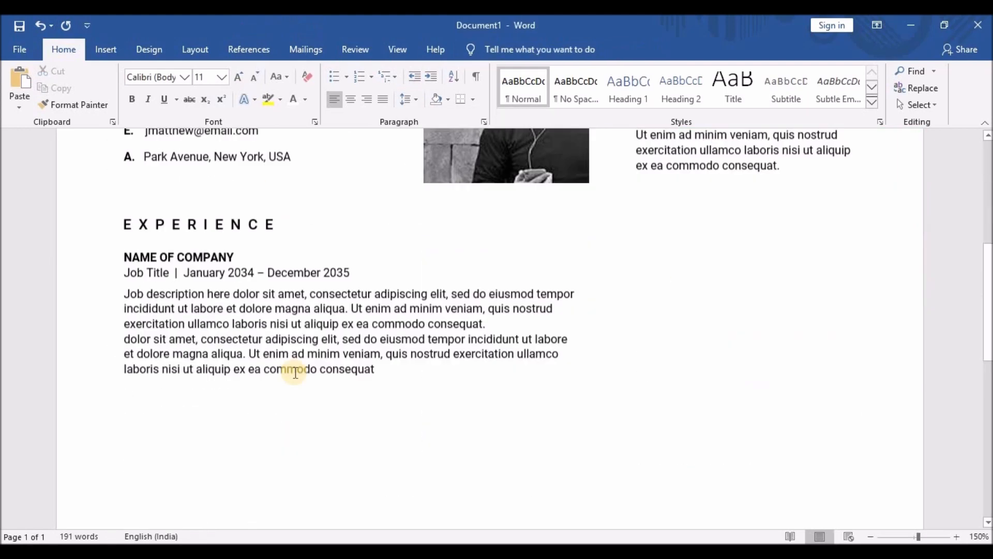
Enlarge the EXPERIENCE canvas, paste the company entry twice for three entries, then shrink the canvas.
{"action": "scroll", "coordinate": [304, 331], "scroll_direction": "down", "scroll_amount": 1}
{"action": "left_click", "coordinate": [193, 238]}
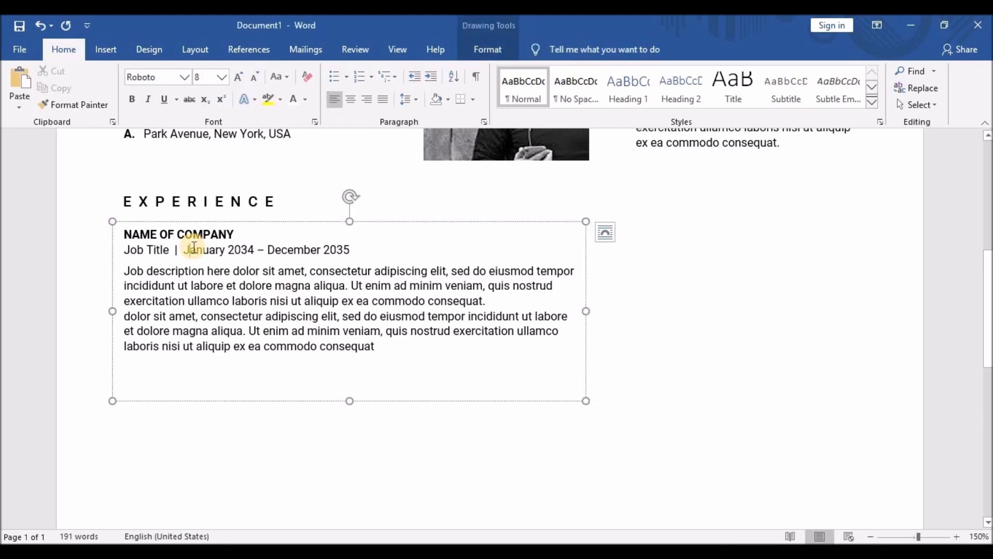
{"action": "left_click_drag", "start_coordinate": [348, 402], "coordinate": [349, 518]}
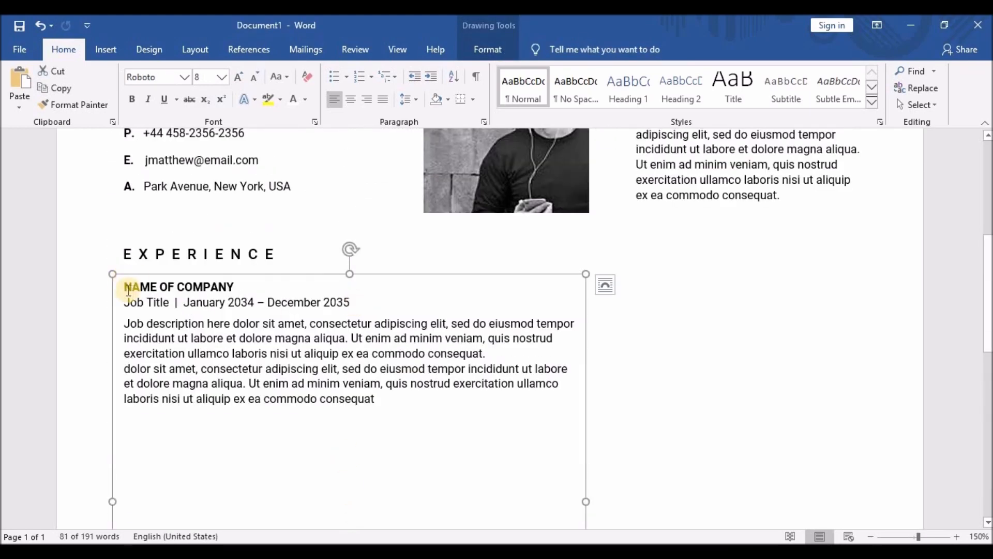
{"action": "left_click_drag", "start_coordinate": [126, 286], "coordinate": [372, 399]}
{"action": "left_click", "coordinate": [414, 375]}
{"action": "key", "text": "ctrl+End"}
{"action": "type", "text": "."}
{"action": "key", "text": "Return"}
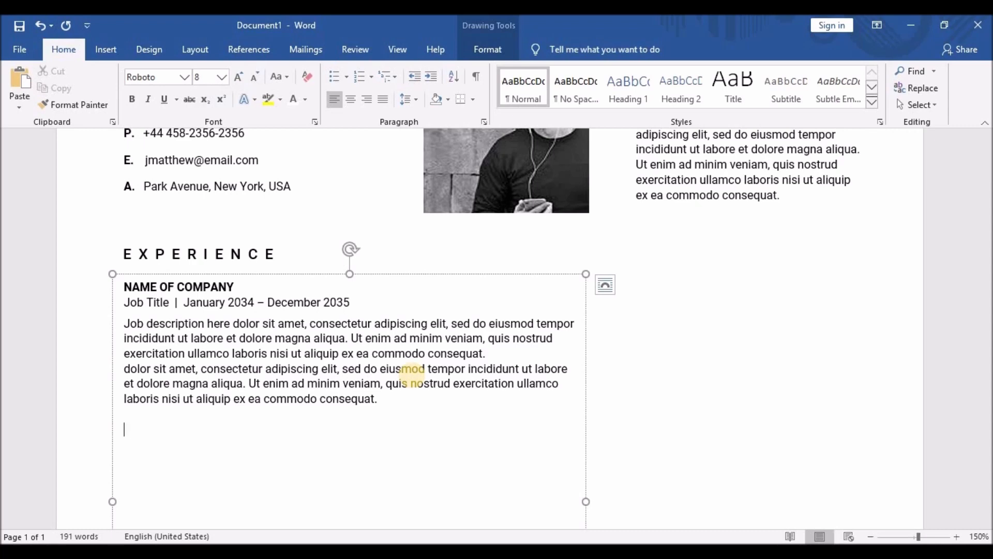
{"action": "key", "text": "ctrl+v"}
{"action": "key", "text": "Return"}
{"action": "key", "text": "ctrl+v"}
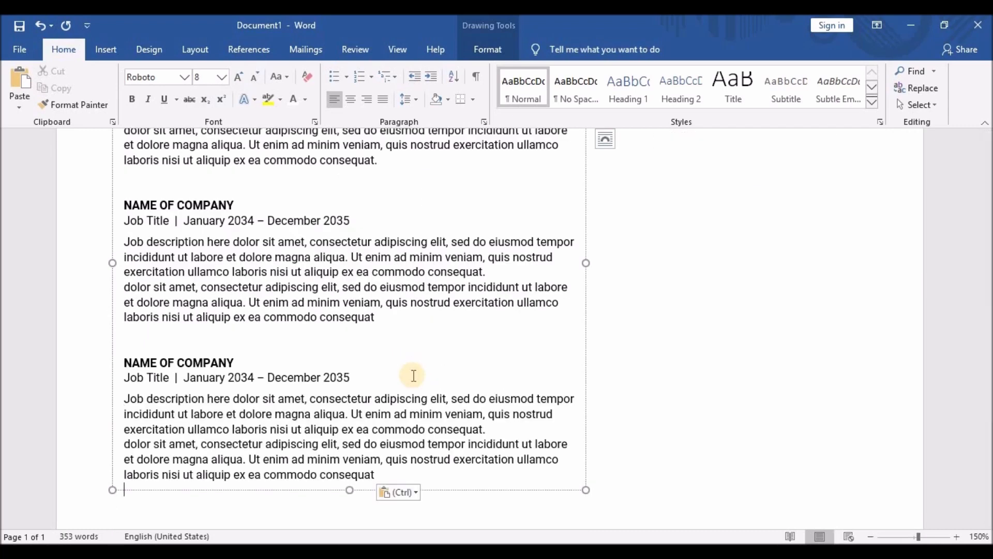
{"action": "left_click_drag", "start_coordinate": [366, 488], "coordinate": [362, 375]}
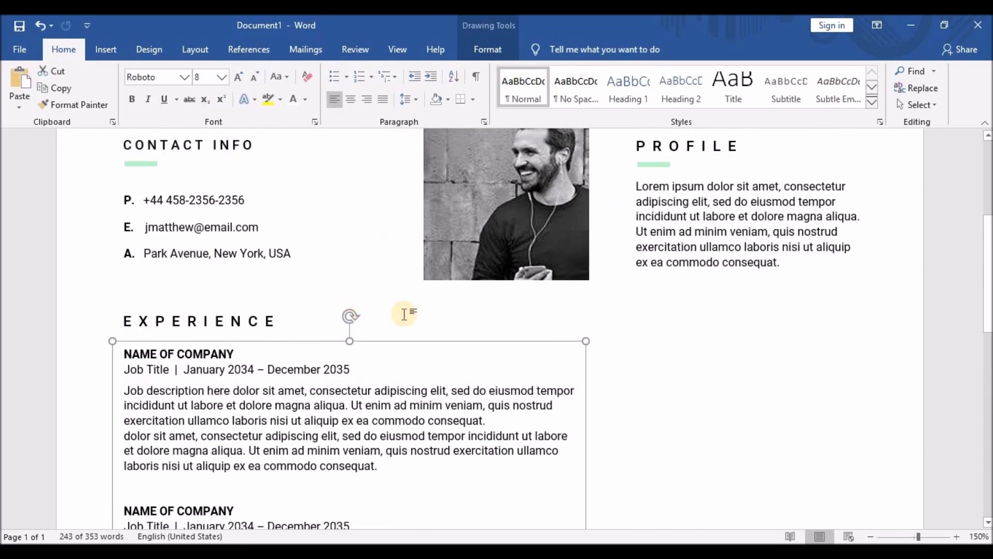
Lengthen the first job description with extra Lorem sentences and delete the surplus words.
{"action": "scroll", "coordinate": [401, 312], "scroll_direction": "up", "scroll_amount": 3}
{"action": "scroll", "coordinate": [411, 317], "scroll_direction": "down", "scroll_amount": 3}
{"action": "left_click", "coordinate": [395, 247], "text": "ctrl"}
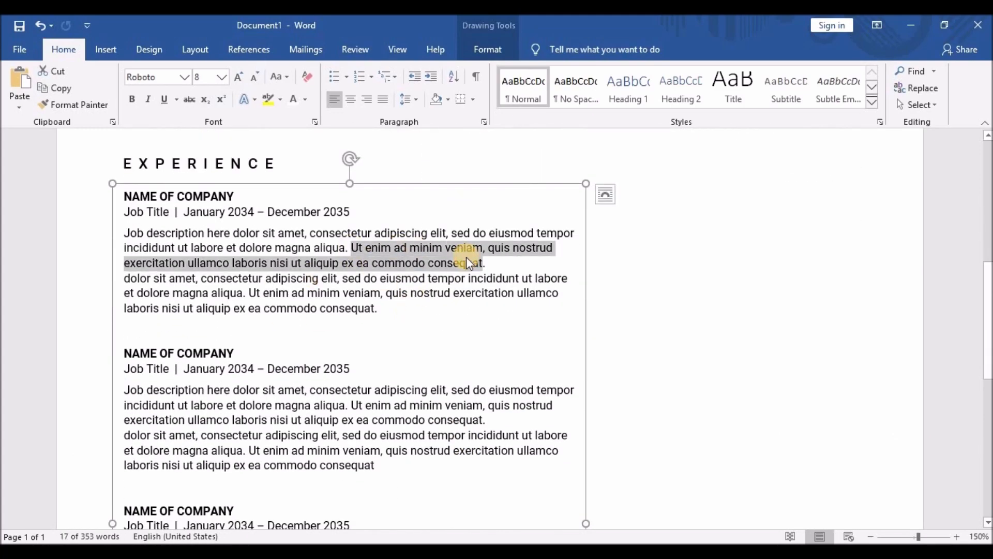
{"action": "left_click", "coordinate": [485, 264]}
{"action": "key", "text": "ctrl+v"}
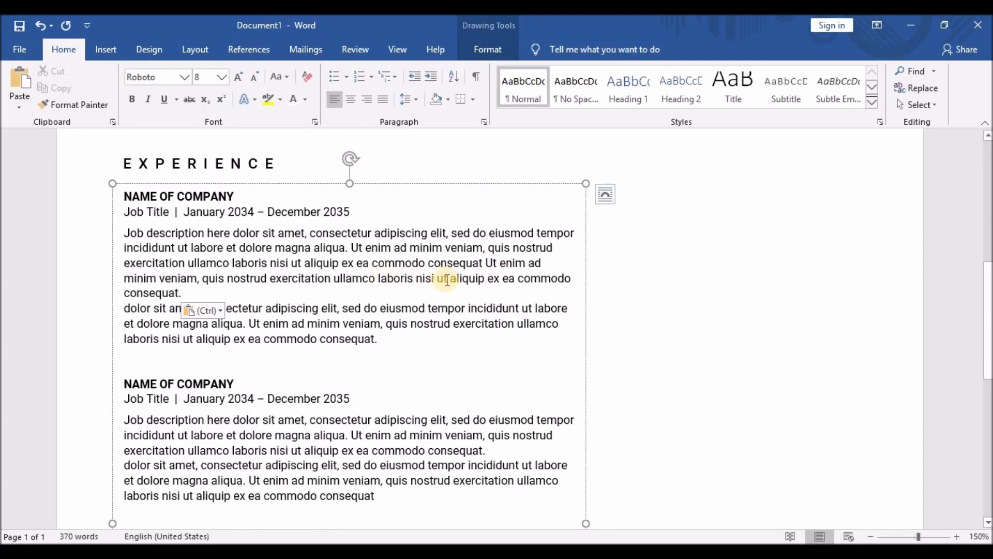
{"action": "left_click_drag", "start_coordinate": [486, 279], "coordinate": [181, 294]}
{"action": "type", "text": "."}
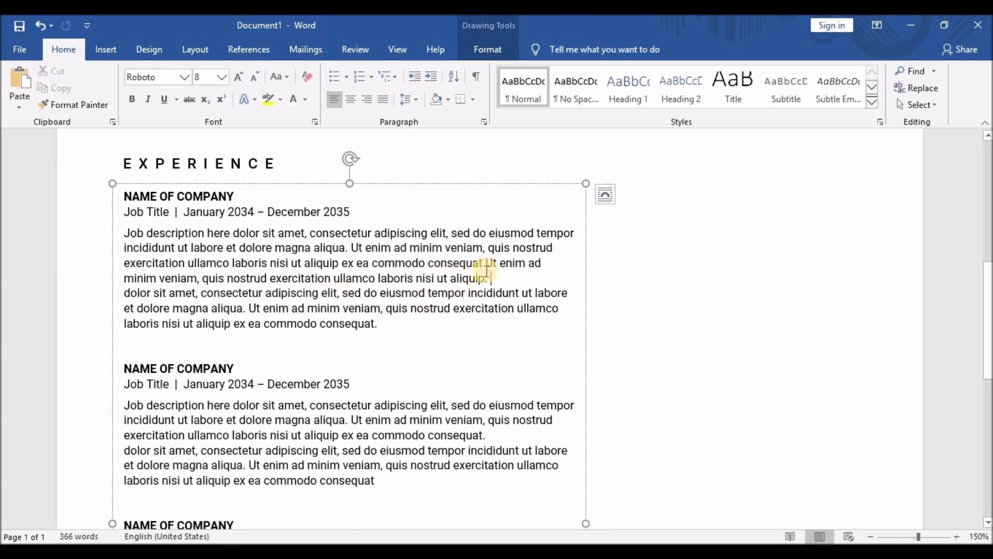
{"action": "left_click_drag", "start_coordinate": [429, 264], "coordinate": [487, 280]}
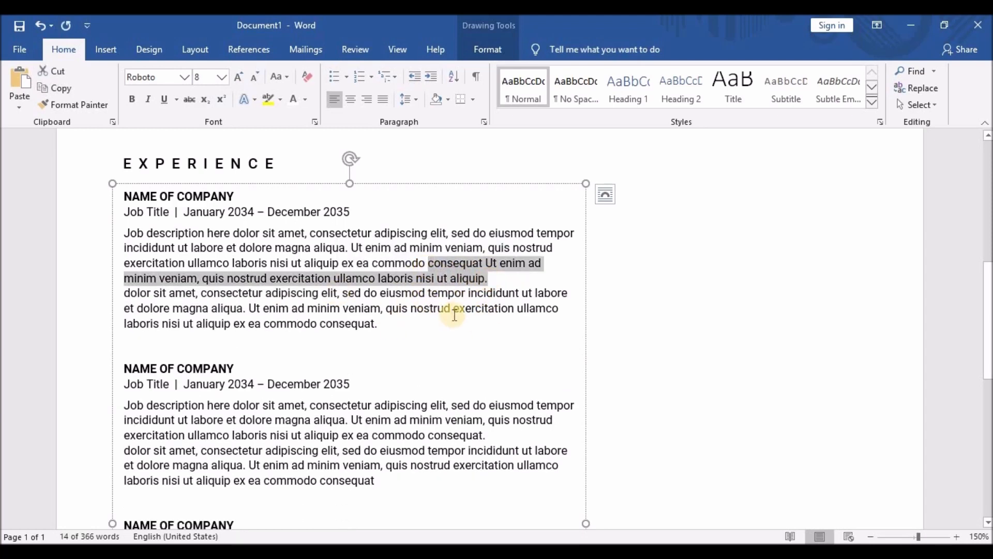
{"action": "left_click", "coordinate": [410, 325]}
{"action": "key", "text": "BackSpace"}
{"action": "key", "text": "ctrl+v"}
{"action": "mouse_move", "coordinate": [374, 278]}
{"action": "left_mouse_down"}
{"action": "mouse_move", "coordinate": [486, 280]}
{"action": "mouse_move", "coordinate": [386, 281]}
{"action": "left_mouse_up"}
{"action": "key", "text": "BackSpace"}
Copy the first entry's expanded description over the second and third entries' descriptions.
{"action": "scroll", "coordinate": [366, 324], "scroll_direction": "down", "scroll_amount": 1}
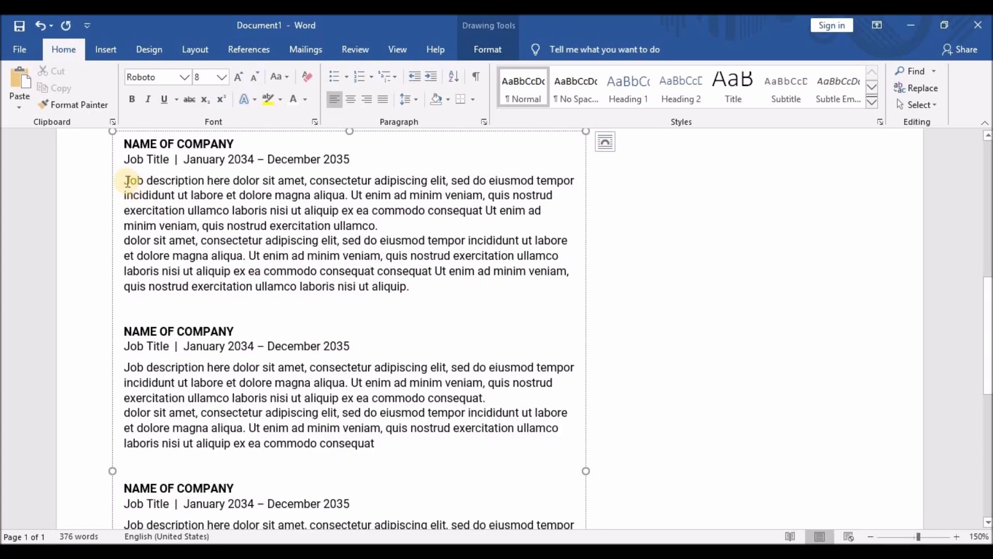
{"action": "left_click_drag", "start_coordinate": [124, 180], "coordinate": [414, 292]}
{"action": "key", "text": "ctrl+c"}
{"action": "left_click_drag", "start_coordinate": [125, 368], "coordinate": [374, 443]}
{"action": "key", "text": "ctrl+v"}
{"action": "scroll", "coordinate": [373, 443], "scroll_direction": "down", "scroll_amount": 3}
{"action": "left_click_drag", "start_coordinate": [124, 345], "coordinate": [373, 422]}
{"action": "key", "text": "ctrl+v"}
{"action": "scroll", "coordinate": [363, 424], "scroll_direction": "down", "scroll_amount": 1}
{"action": "scroll", "coordinate": [362, 423], "scroll_direction": "up", "scroll_amount": 5}
{"action": "left_click", "coordinate": [258, 240]}
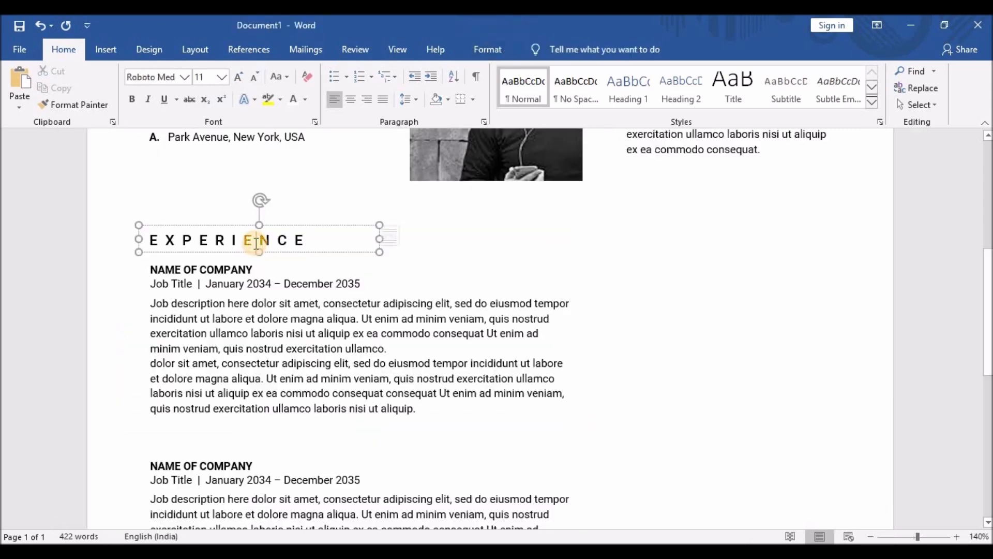
Copy the EXPERIENCE heading into the right column and nudge it to align under PROFILE.
{"action": "left_click", "coordinate": [214, 226]}
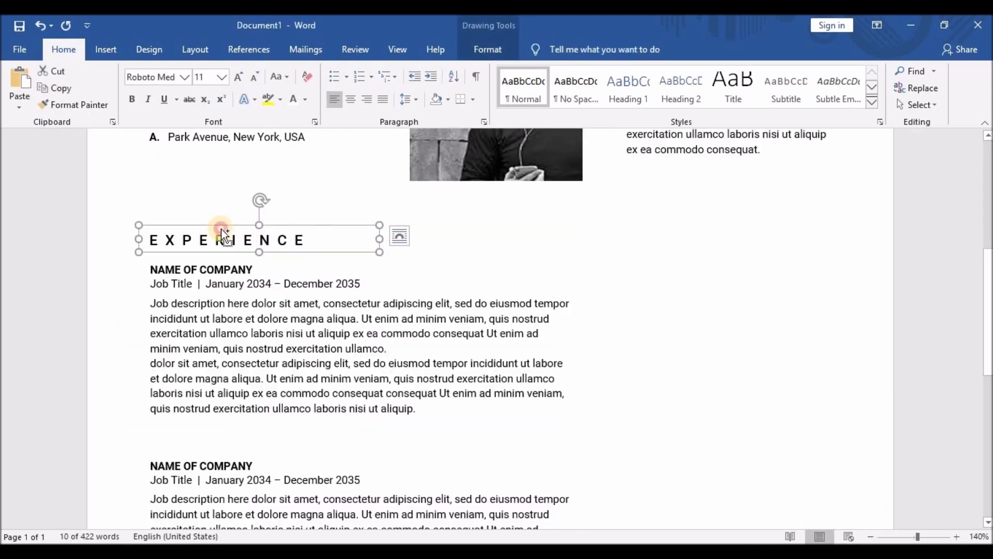
{"action": "left_click_drag", "start_coordinate": [218, 232], "coordinate": [372, 225]}
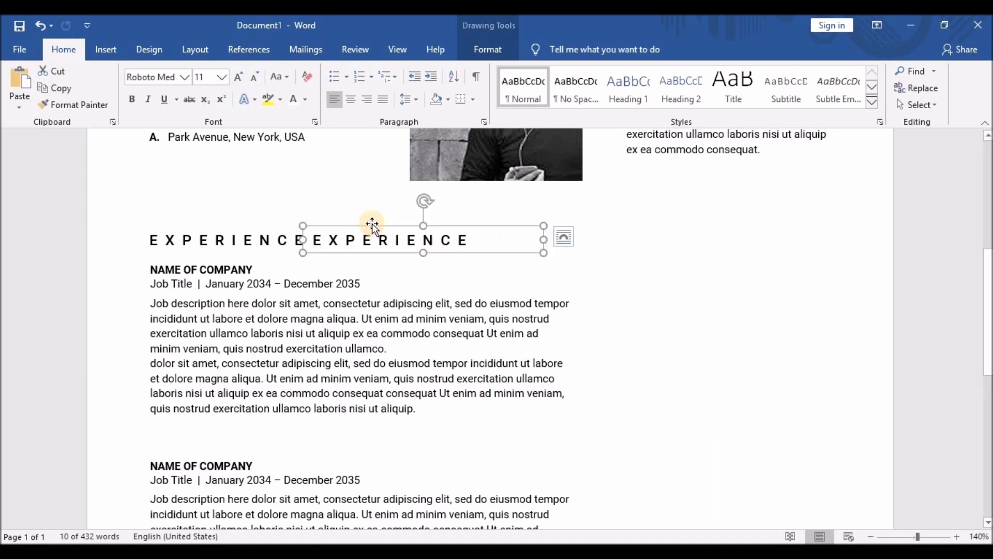
{"action": "key", "text": "Right"}
{"action": "key", "text": "Right"}
{"action": "key", "text": "Right"}
{"action": "key", "text": "Right"}
{"action": "key", "text": "Right"}
{"action": "key", "text": "Right"}
{"action": "key", "text": "Right"}
{"action": "key", "text": "Right"}
{"action": "key", "text": "Right"}
{"action": "key", "text": "Right"}
{"action": "key", "text": "Right"}
{"action": "key", "text": "Right"}
{"action": "key", "text": "Right"}
{"action": "key", "text": "Right"}
{"action": "key", "text": "Right"}
{"action": "key", "text": "Right"}
{"action": "key", "text": "Right"}
{"action": "key", "text": "Right"}
{"action": "key", "text": "Right"}
{"action": "key", "text": "Right"}
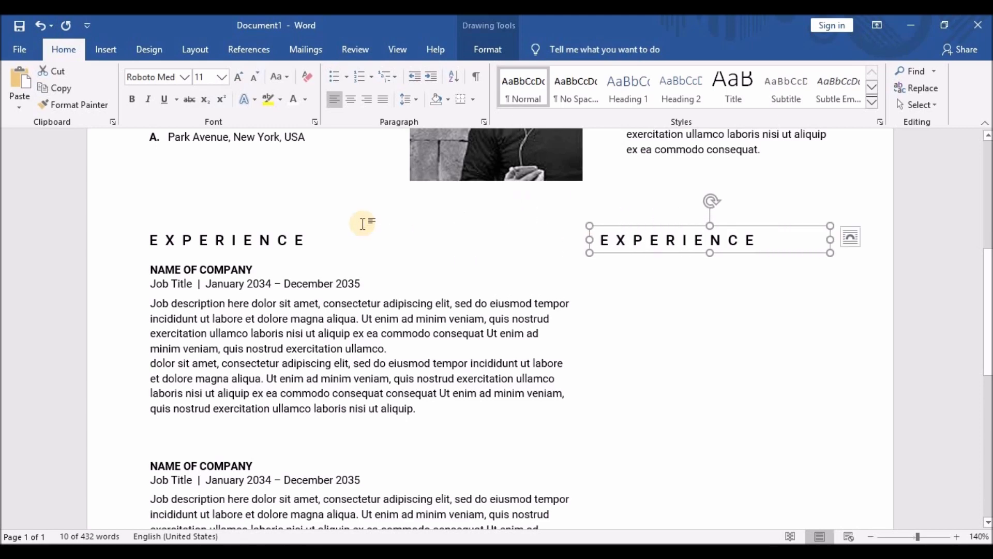
{"action": "scroll", "coordinate": [362, 223], "scroll_direction": "up", "scroll_amount": 5}
{"action": "key", "text": "Right"}
{"action": "key", "text": "Right"}
{"action": "key", "text": "Right"}
{"action": "key", "text": "Right"}
{"action": "key", "text": "Right"}
{"action": "key", "text": "Right"}
{"action": "key", "text": "Right"}
{"action": "key", "text": "Right"}
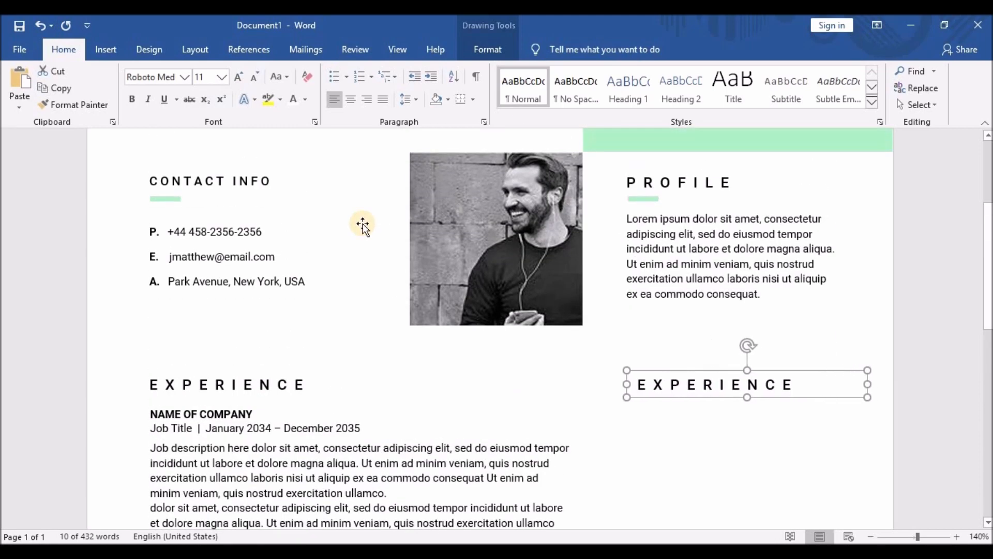
{"action": "key", "text": "Left"}
{"action": "key", "text": "Left"}
{"action": "key", "text": "Left"}
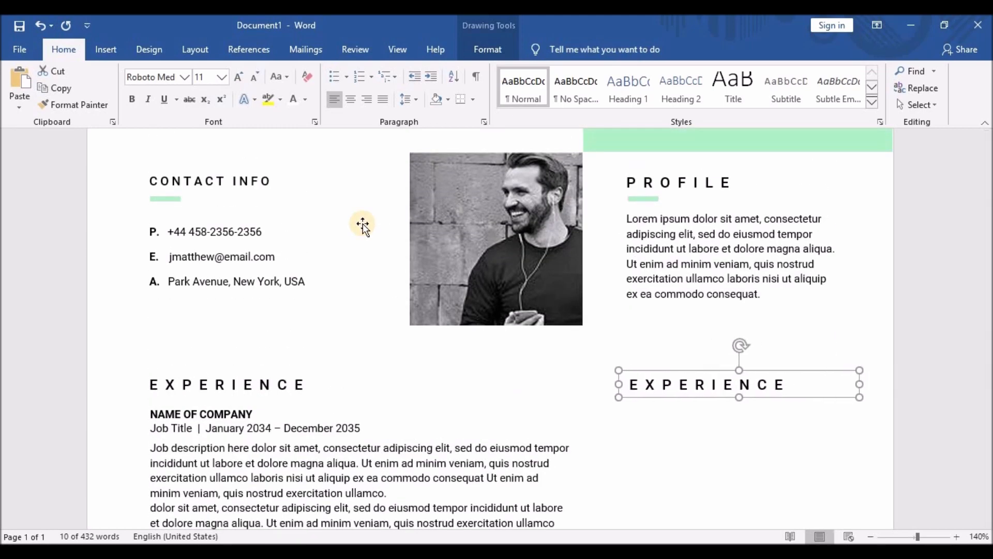
{"action": "key", "text": "Left"}
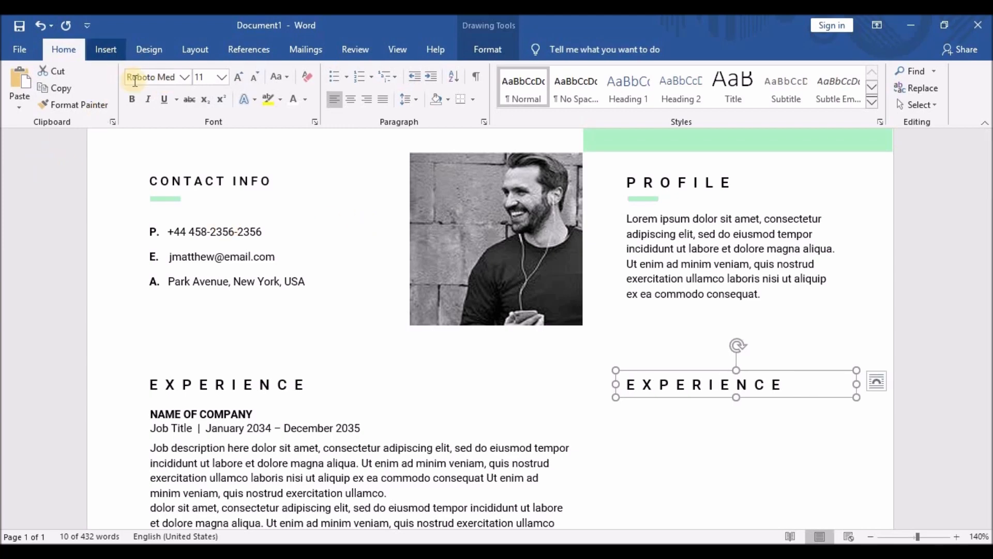
Draw a straight vertical line about 15.16 cm long down the right column's left edge beside PROFILE.
{"action": "left_click", "coordinate": [105, 49]}
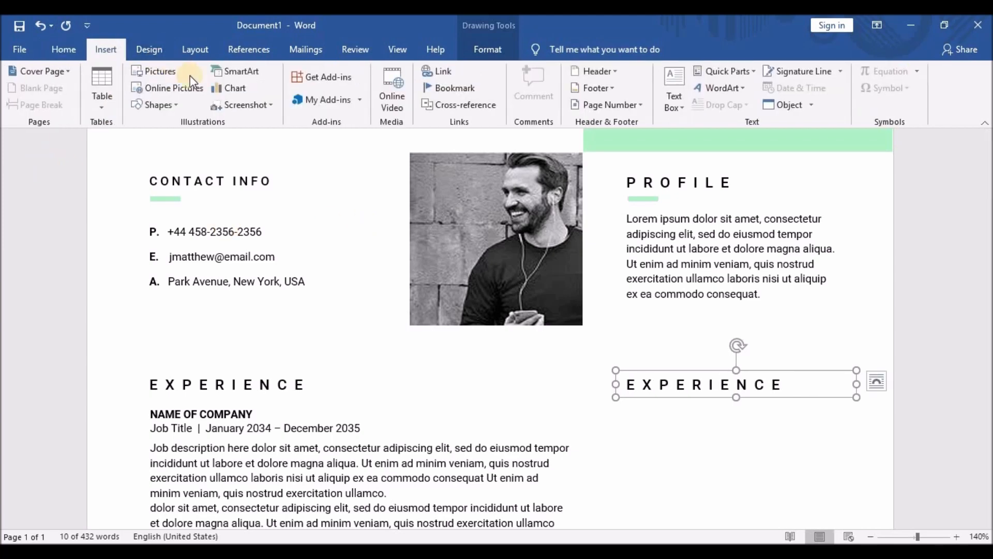
{"action": "left_click", "coordinate": [154, 104]}
{"action": "left_click", "coordinate": [171, 142]}
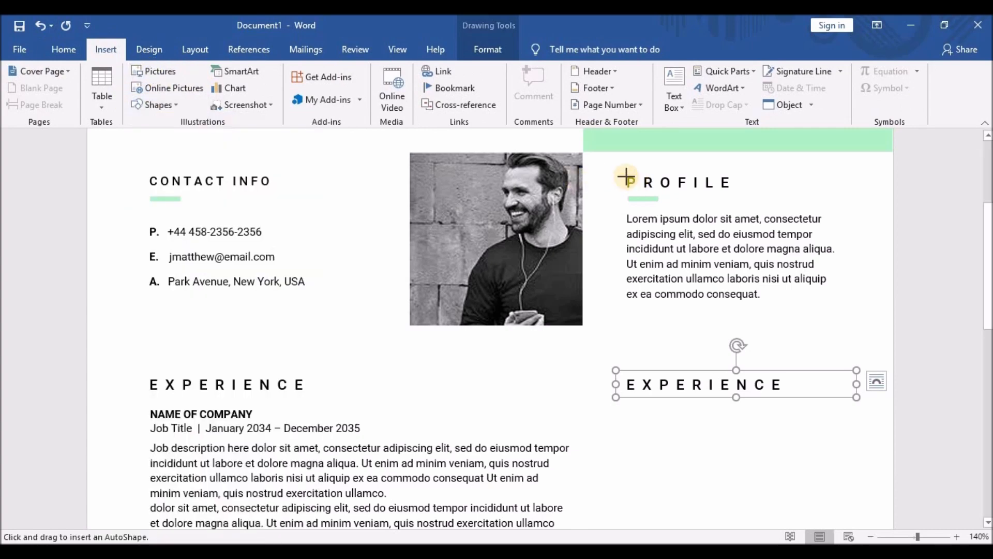
{"action": "left_click_drag", "start_coordinate": [628, 190], "coordinate": [627, 557]}
{"action": "scroll", "coordinate": [672, 457], "scroll_direction": "down", "scroll_amount": 3}
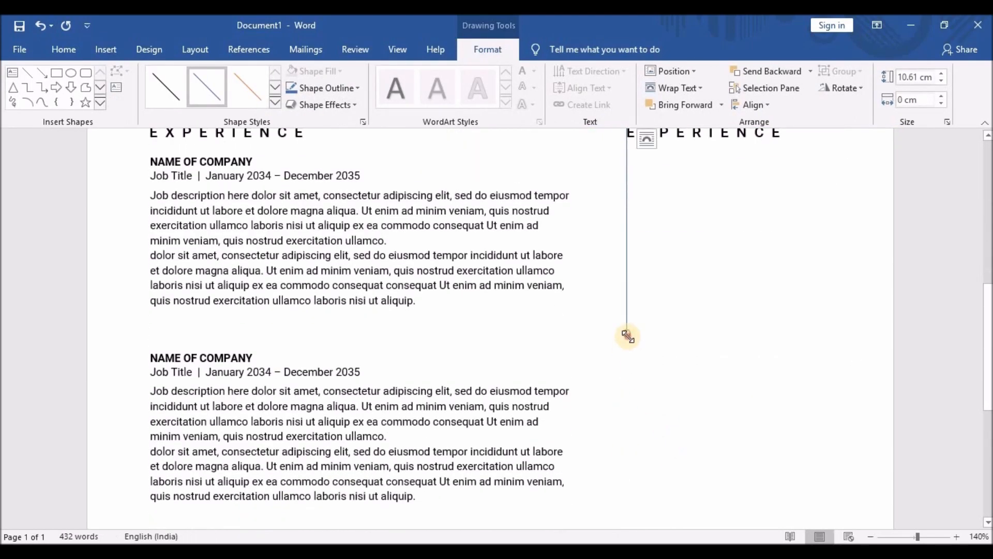
{"action": "left_click_drag", "start_coordinate": [628, 337], "coordinate": [630, 507]}
{"action": "scroll", "coordinate": [681, 409], "scroll_direction": "down", "scroll_amount": 5}
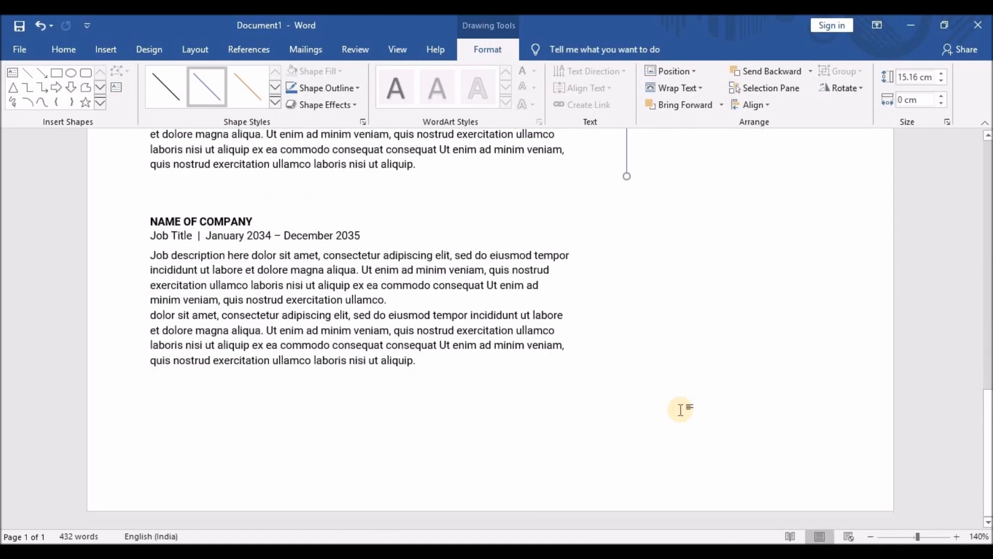
{"action": "scroll", "coordinate": [681, 410], "scroll_direction": "up", "scroll_amount": 10}
{"action": "key", "text": "Escape"}
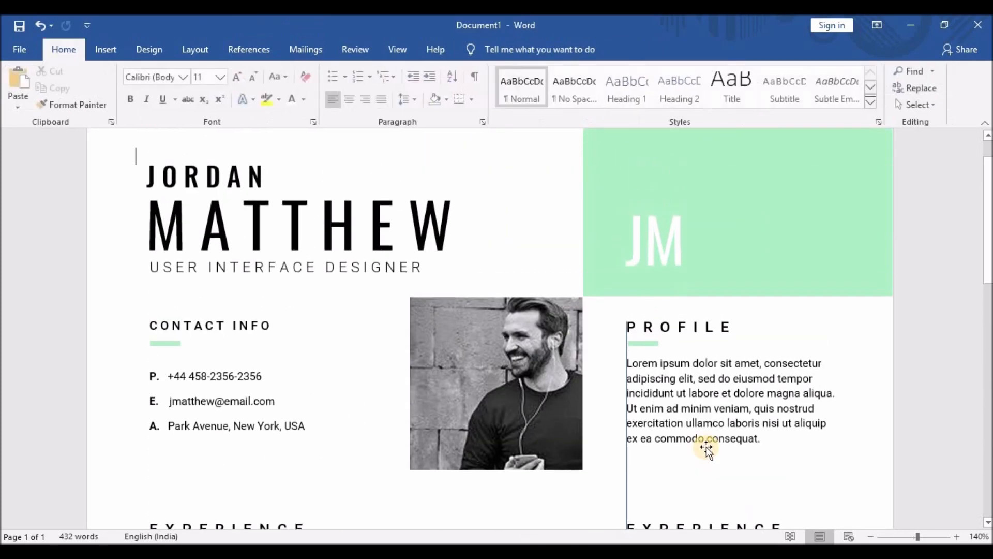
{"action": "scroll", "coordinate": [708, 452], "scroll_direction": "down", "scroll_amount": 4}
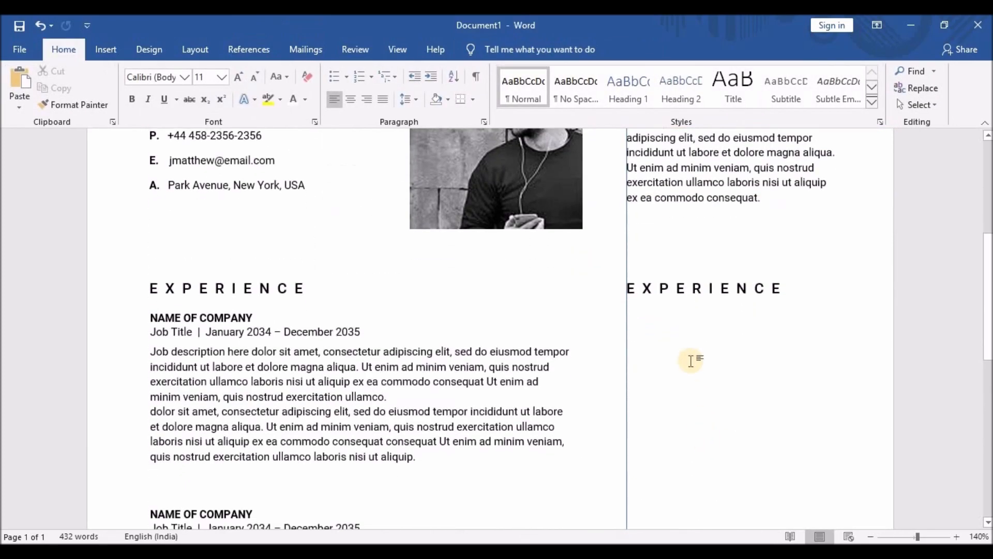
Replace the right-column EXPERIENCE text with SKILLS and put a space after each letter.
{"action": "left_click", "coordinate": [629, 288]}
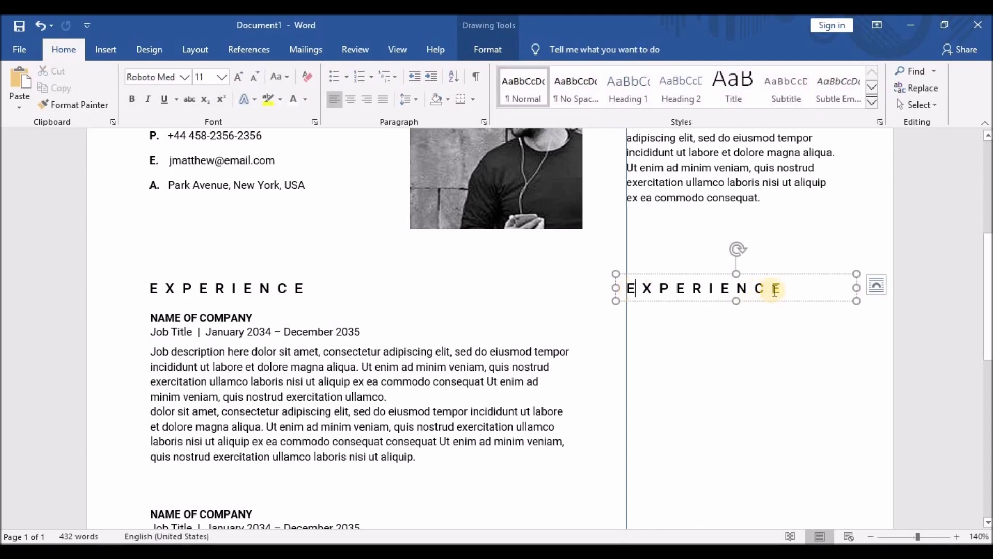
{"action": "left_click_drag", "start_coordinate": [786, 288], "coordinate": [631, 290]}
{"action": "type", "text": "SKILLS"}
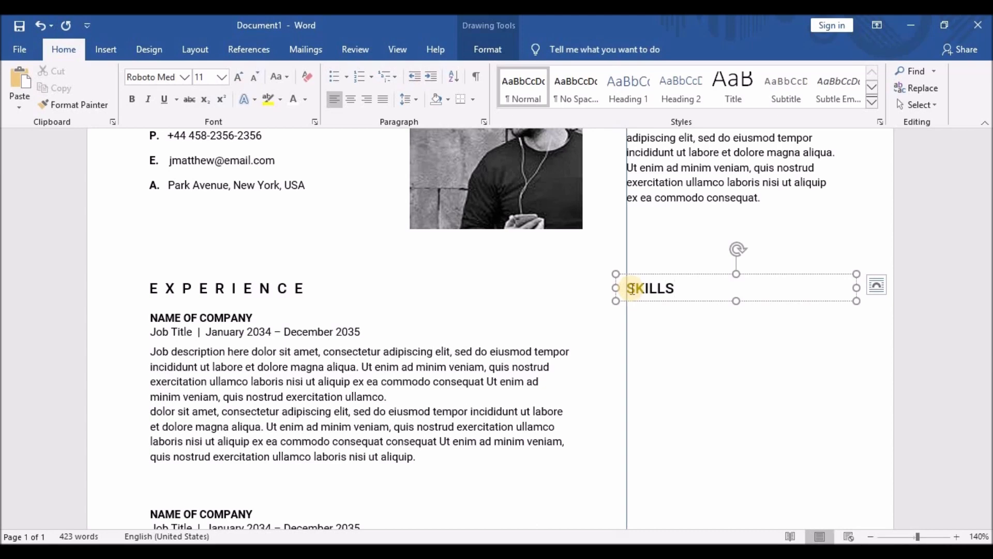
{"action": "left_click", "coordinate": [632, 289]}
{"action": "left_click", "coordinate": [652, 289]}
{"action": "left_click", "coordinate": [666, 288]}
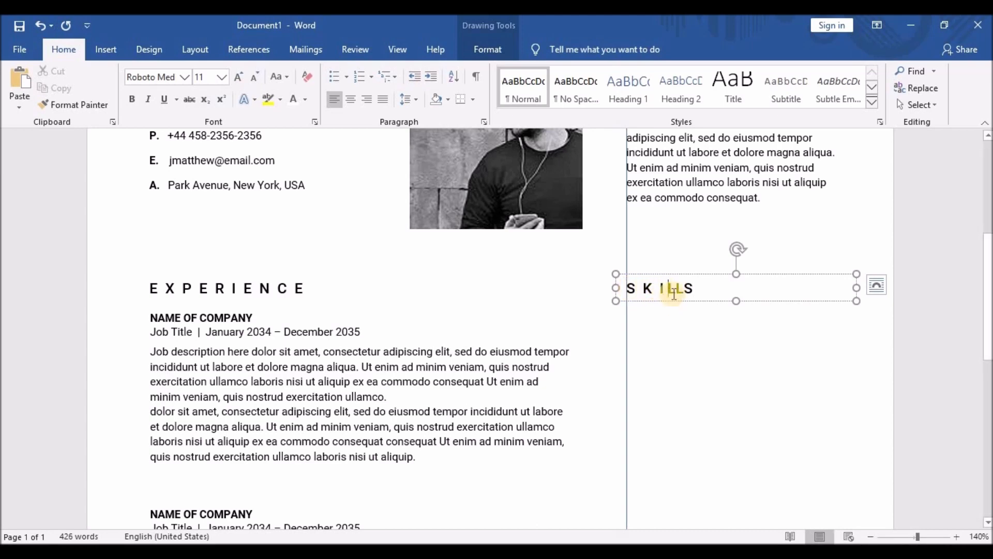
{"action": "left_click", "coordinate": [680, 288]}
{"action": "left_click", "coordinate": [695, 288]}
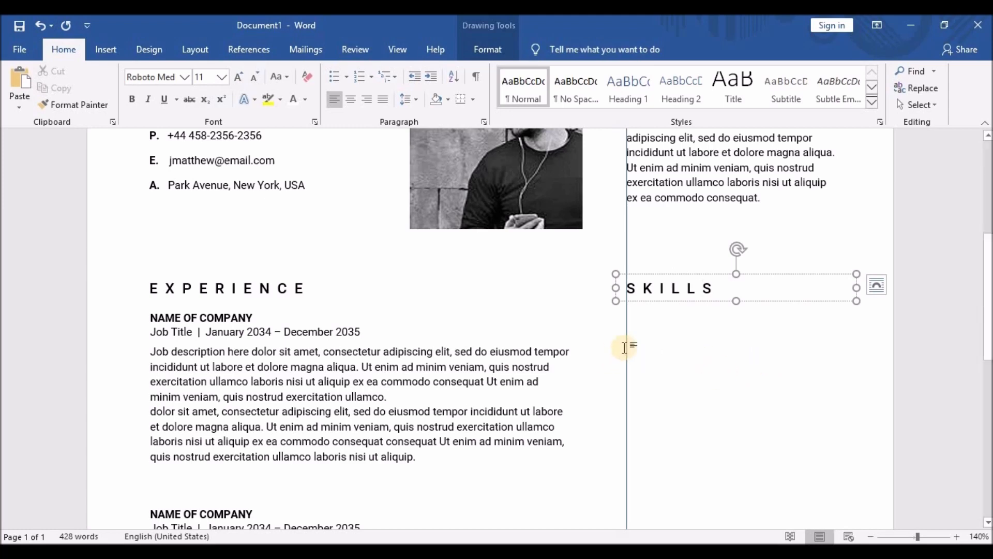
{"action": "left_click", "coordinate": [671, 344]}
Duplicate the SKILLS box just below itself and retype its text as PROFESSIONAL.
{"action": "scroll", "coordinate": [668, 367], "scroll_direction": "down", "scroll_amount": 4}
{"action": "left_click", "coordinate": [667, 293]}
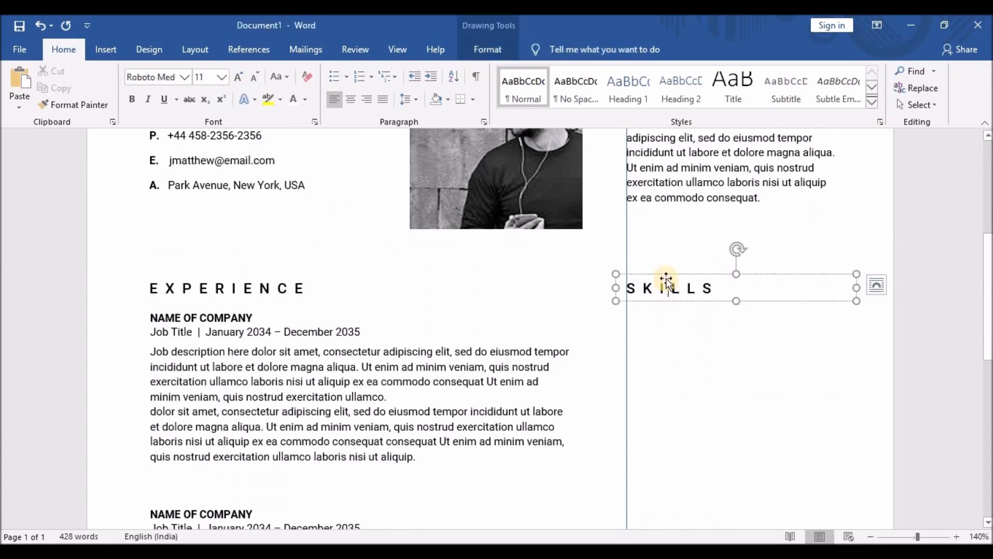
{"action": "left_click", "coordinate": [666, 274]}
{"action": "key", "text": "ctrl+c"}
{"action": "key", "text": "ctrl+v"}
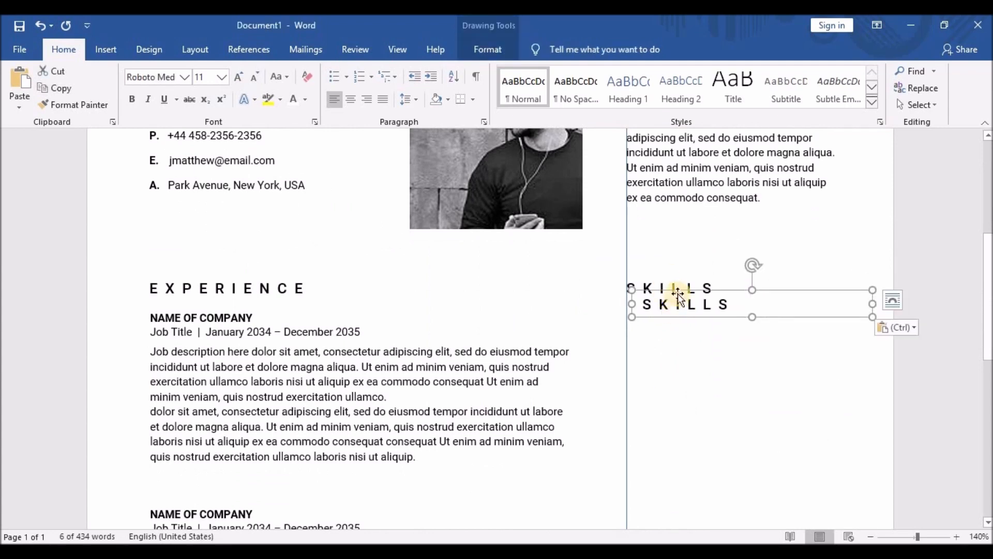
{"action": "left_click_drag", "start_coordinate": [671, 299], "coordinate": [715, 315]}
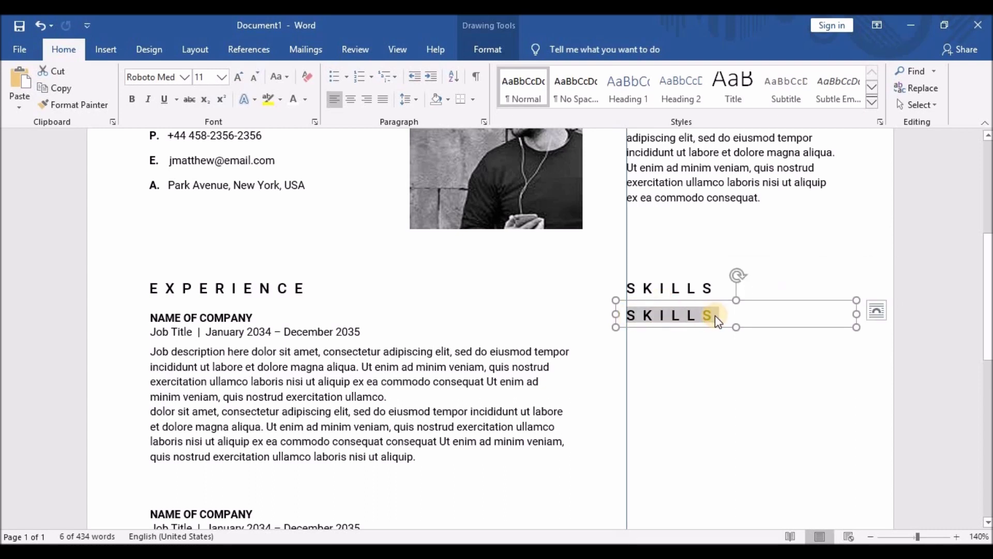
{"action": "type", "text": "PROFESSIONAL"}
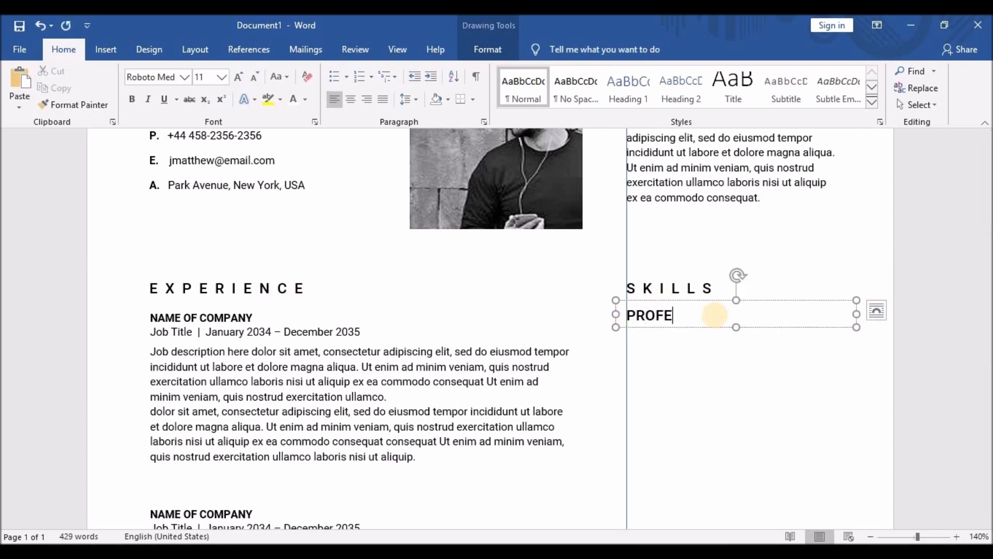
Shrink the PROFESSIONAL text to font size 9.
{"action": "triple_click", "coordinate": [639, 315]}
{"action": "left_click", "coordinate": [759, 273]}
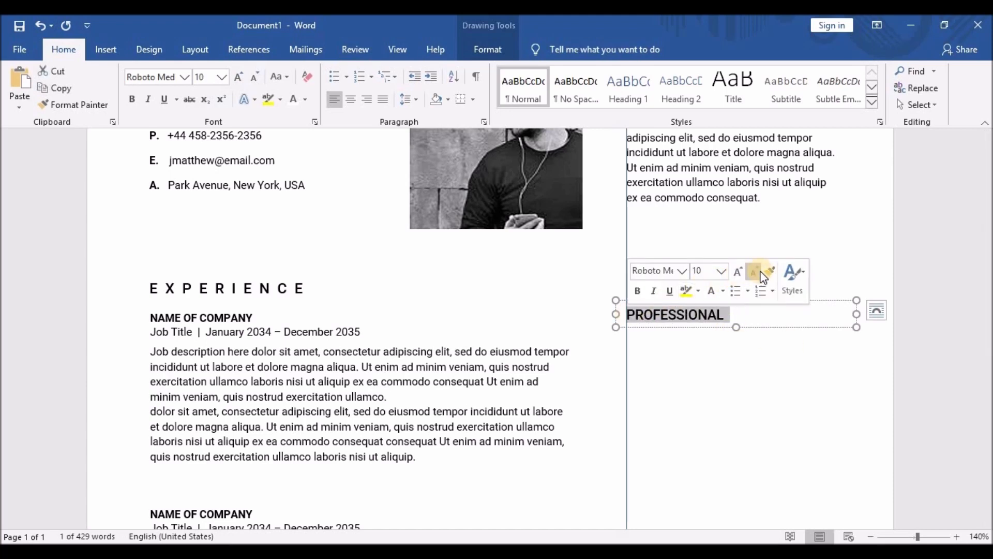
{"action": "left_click", "coordinate": [761, 274]}
{"action": "left_click", "coordinate": [705, 403]}
Letter-space PROFESSIONAL by adding a space after each of its letters.
{"action": "scroll", "coordinate": [705, 402], "scroll_direction": "down", "scroll_amount": 6}
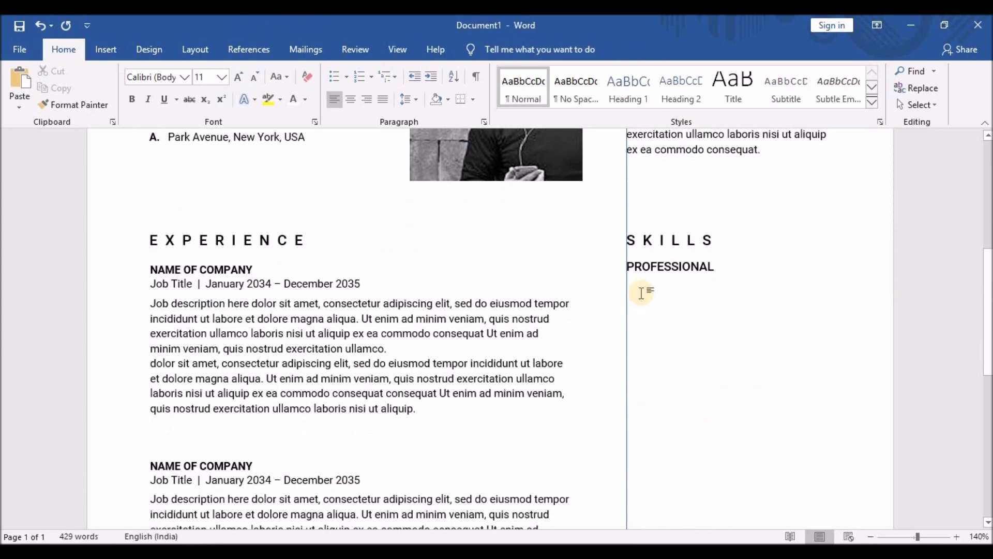
{"action": "left_click", "coordinate": [637, 267]}
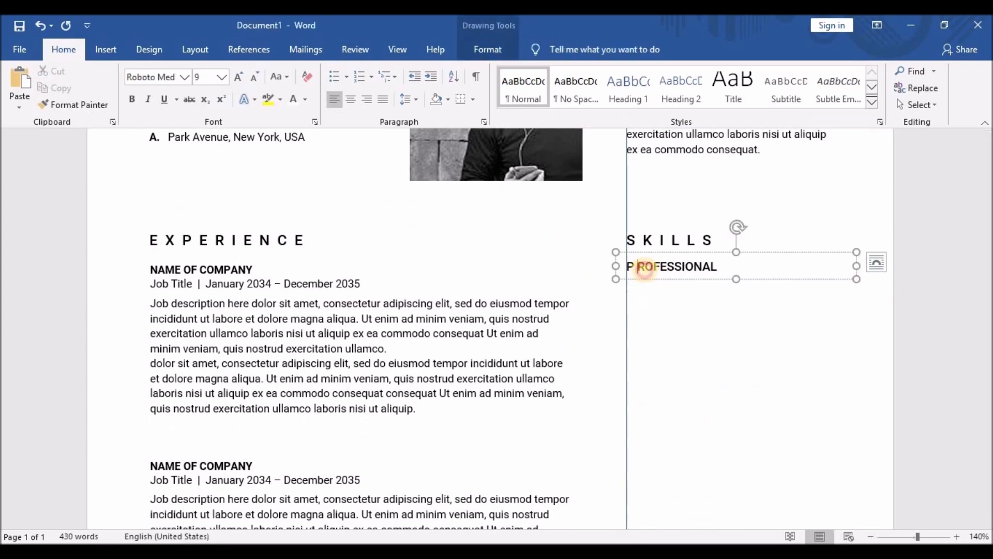
{"action": "left_click", "coordinate": [645, 267]}
{"action": "left_click", "coordinate": [657, 267]}
{"action": "left_click", "coordinate": [667, 267]}
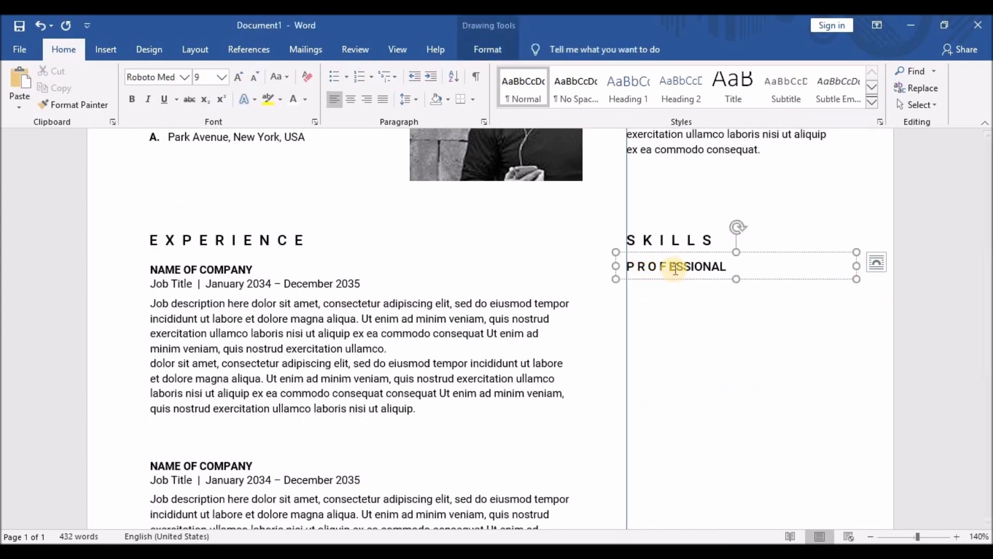
{"action": "left_click", "coordinate": [676, 267]}
{"action": "left_click", "coordinate": [686, 267]}
{"action": "left_click", "coordinate": [697, 266]}
{"action": "left_click", "coordinate": [706, 266]}
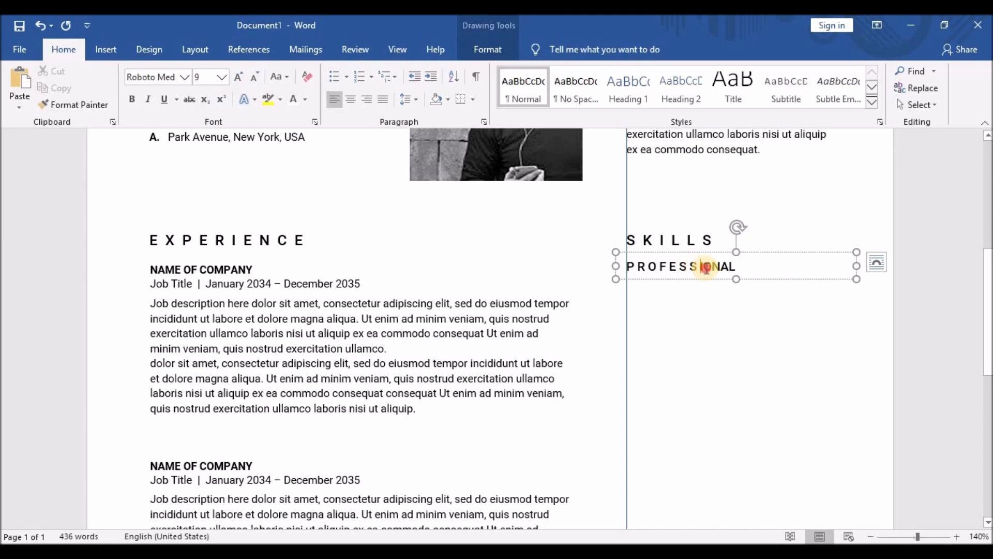
{"action": "left_click", "coordinate": [715, 267]}
{"action": "left_click", "coordinate": [725, 266]}
{"action": "left_click", "coordinate": [736, 267]}
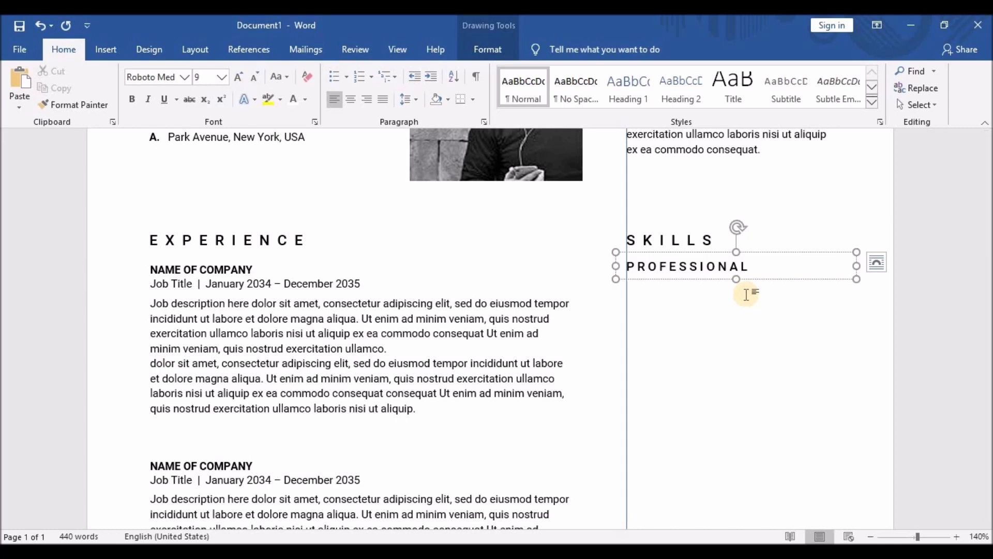
Nudge the PROFESSIONAL box down slightly so it sits just beneath SKILLS.
{"action": "left_click", "coordinate": [712, 254]}
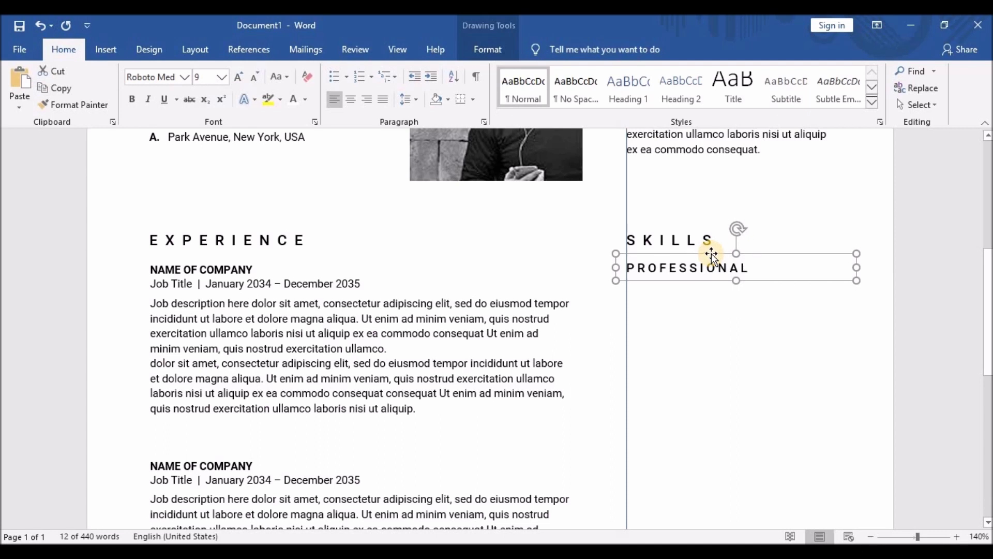
{"action": "key", "text": "Down"}
{"action": "key", "text": "Down"}
{"action": "key", "text": "Down"}
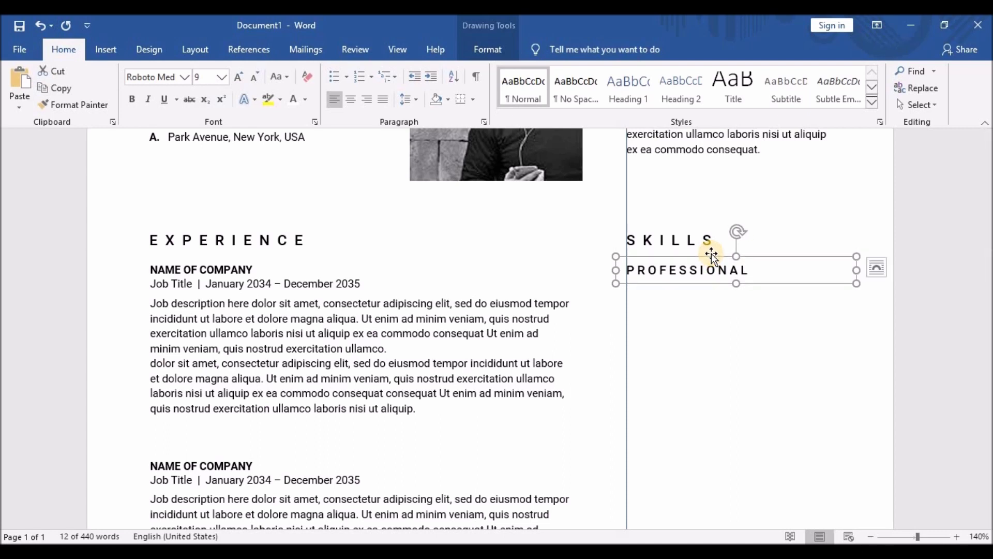
{"action": "key", "text": "Down"}
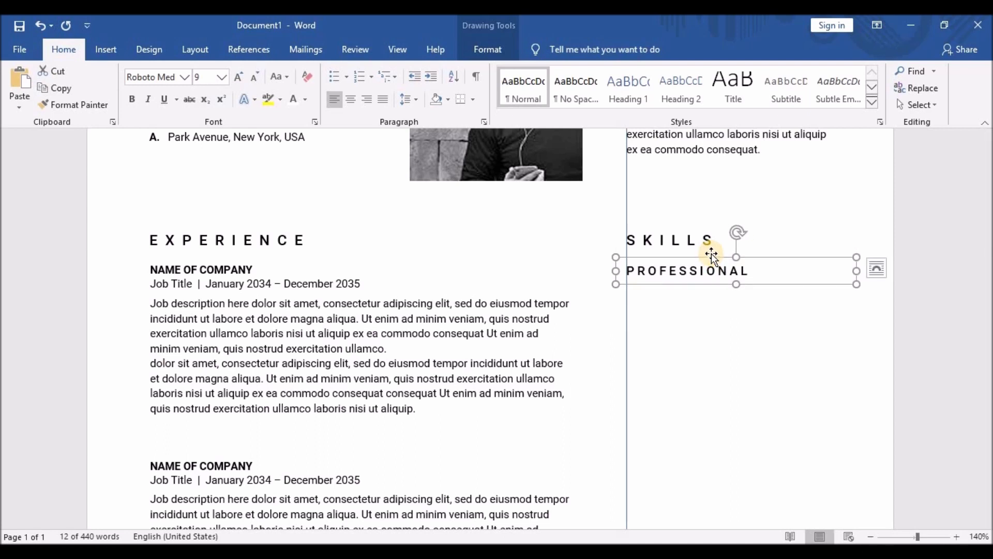
{"action": "left_click", "coordinate": [453, 284]}
{"action": "left_click", "coordinate": [730, 272]}
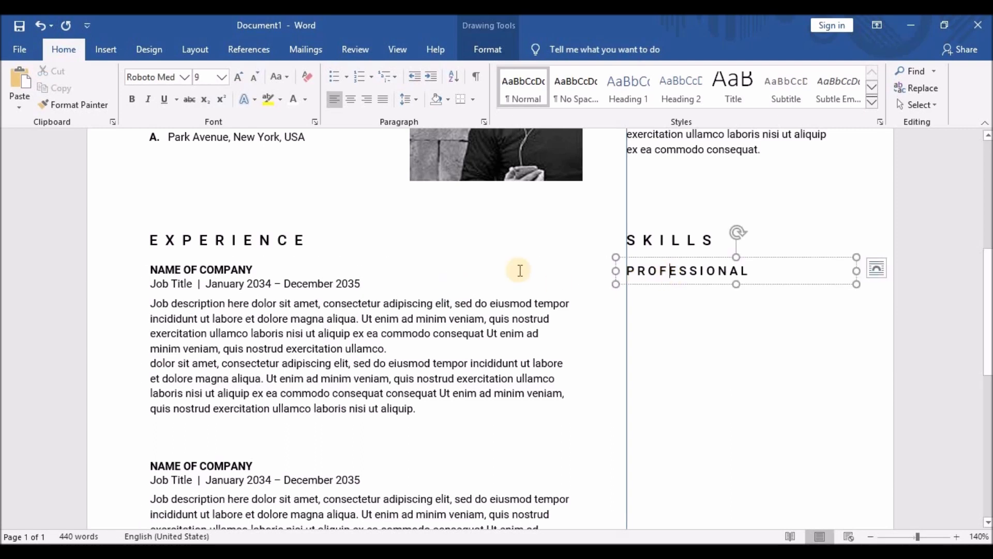
{"action": "left_click", "coordinate": [517, 269]}
{"action": "left_click", "coordinate": [670, 271]}
{"action": "left_click", "coordinate": [718, 283]}
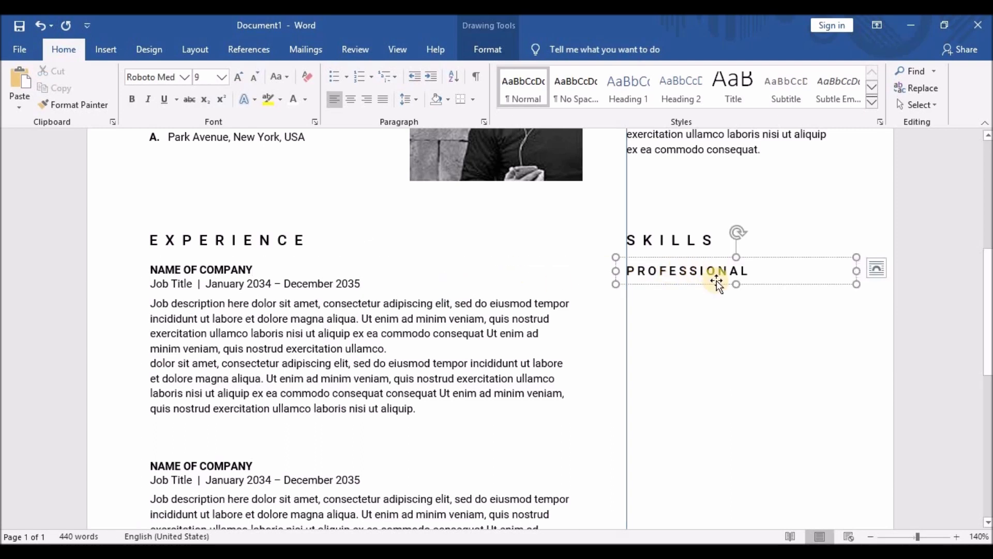
Stretch the PROFESSIONAL box much taller and set its text to 8 pt.
{"action": "left_click_drag", "start_coordinate": [735, 284], "coordinate": [756, 446]}
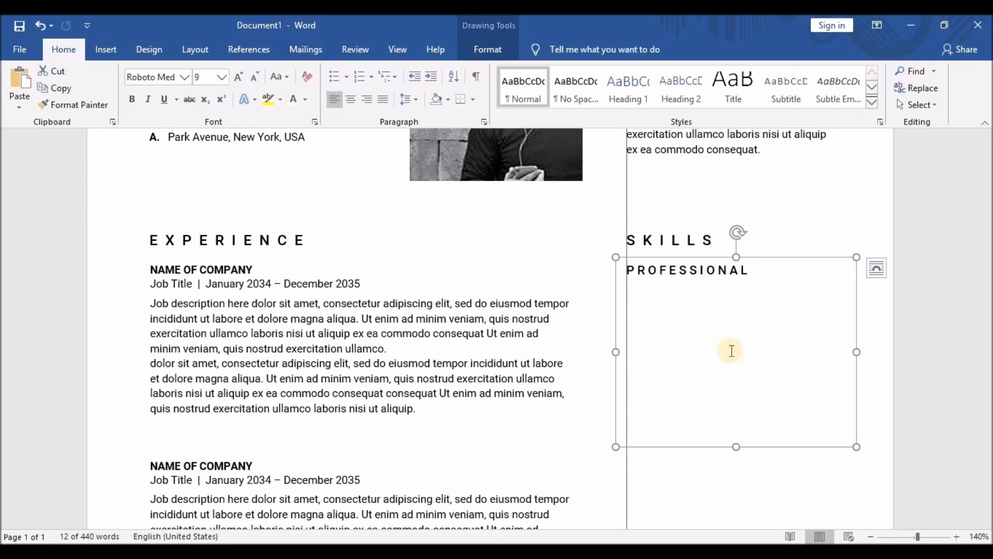
{"action": "left_click", "coordinate": [610, 263]}
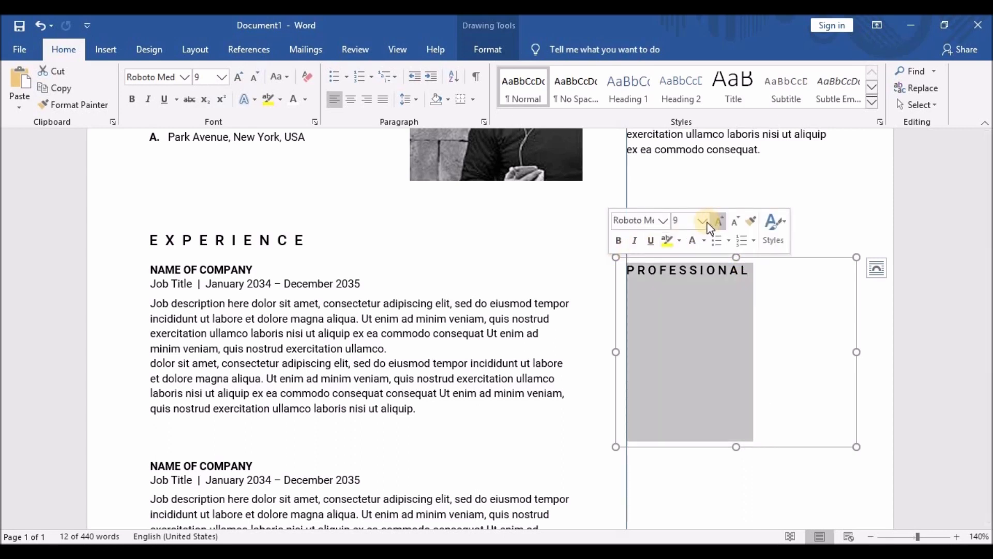
{"action": "left_click", "coordinate": [702, 223]}
{"action": "left_click", "coordinate": [696, 234]}
{"action": "left_click", "coordinate": [695, 301]}
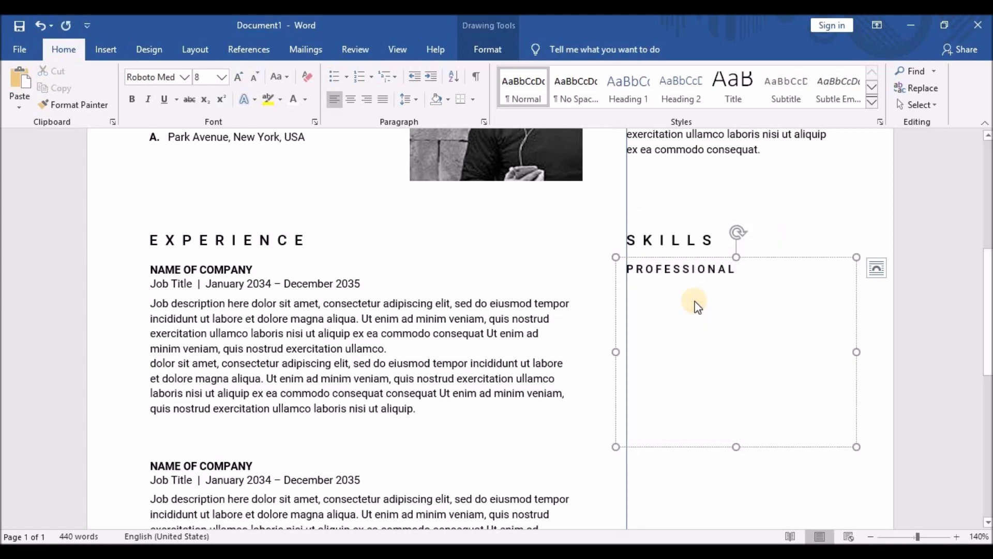
Pick the straight Line shape from Insert > Shapes.
{"action": "left_click", "coordinate": [106, 49]}
{"action": "left_click", "coordinate": [144, 104]}
{"action": "left_click", "coordinate": [147, 174]}
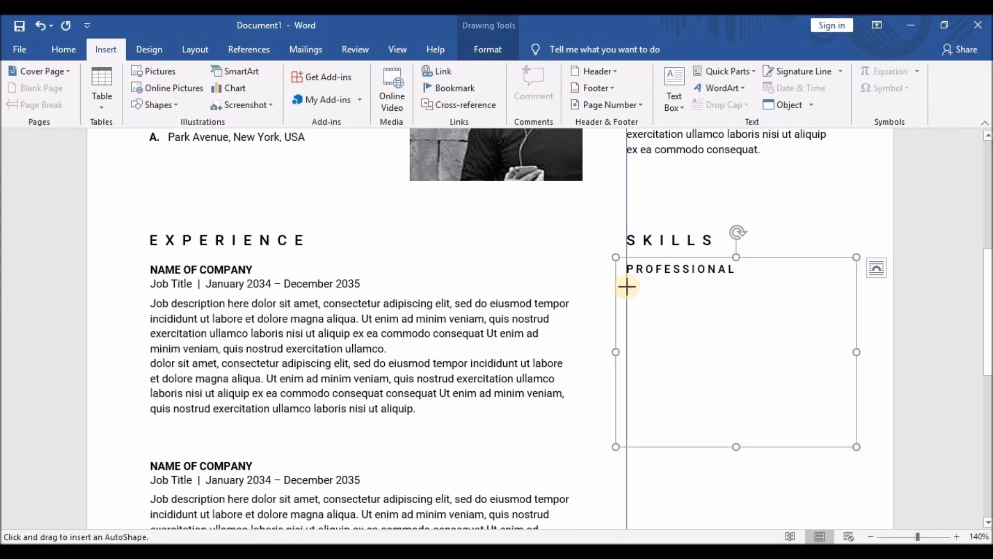
Draw a short 0.97 cm horizontal line under PROFESSIONAL and give it a new line colour.
{"action": "left_click_drag", "start_coordinate": [627, 283], "coordinate": [665, 283]}
{"action": "left_click", "coordinate": [646, 284]}
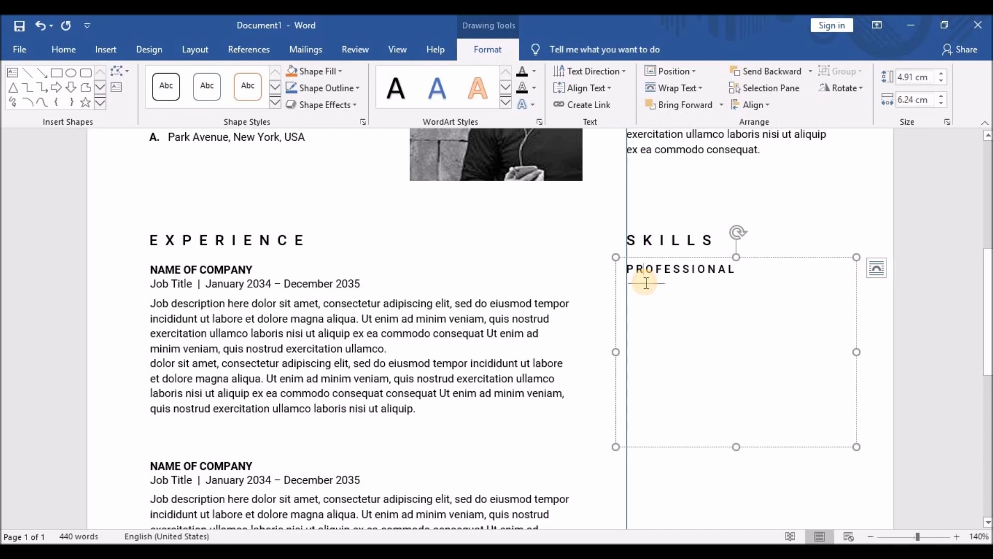
{"action": "left_click", "coordinate": [646, 283]}
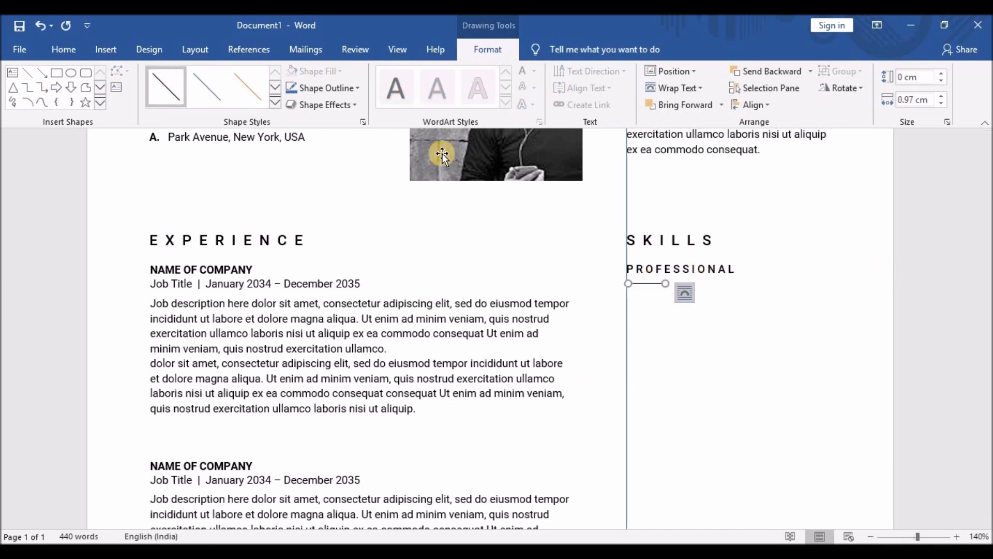
{"action": "right_click", "coordinate": [661, 284]}
{"action": "left_click", "coordinate": [763, 426]}
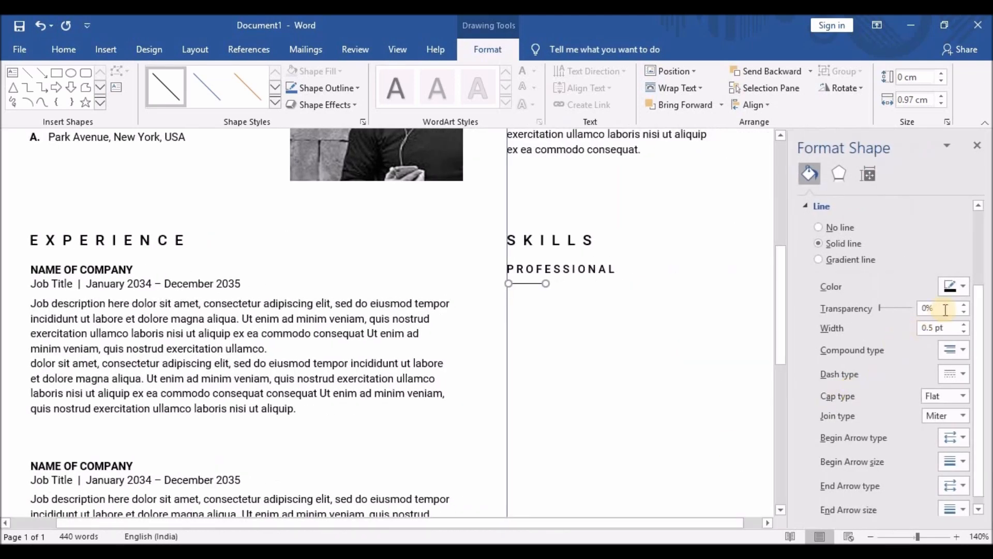
{"action": "left_click", "coordinate": [966, 288]}
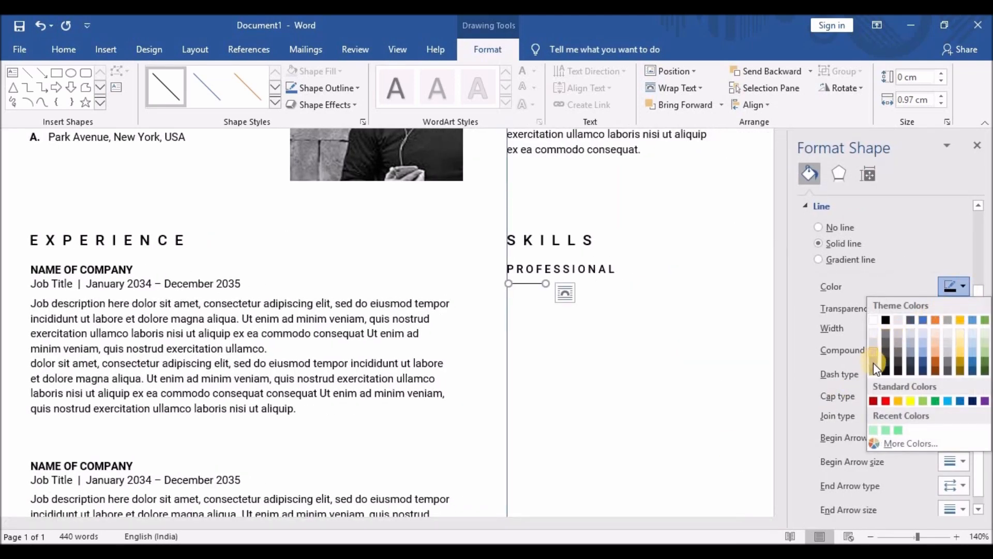
{"action": "left_click", "coordinate": [886, 336]}
Start a new paragraph after PROFESSIONAL inside its text box.
{"action": "left_click", "coordinate": [628, 339]}
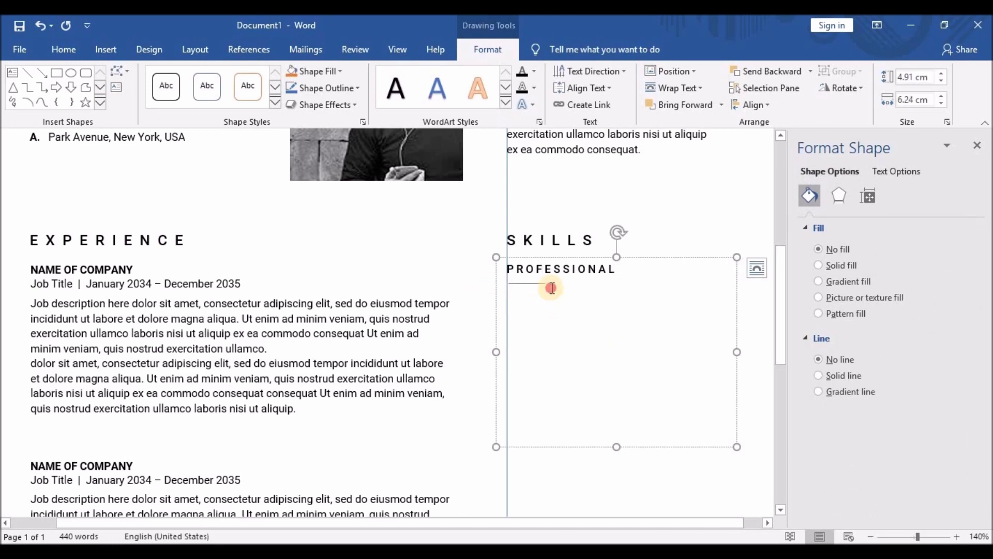
{"action": "left_click", "coordinate": [552, 269]}
{"action": "key", "text": "Return"}
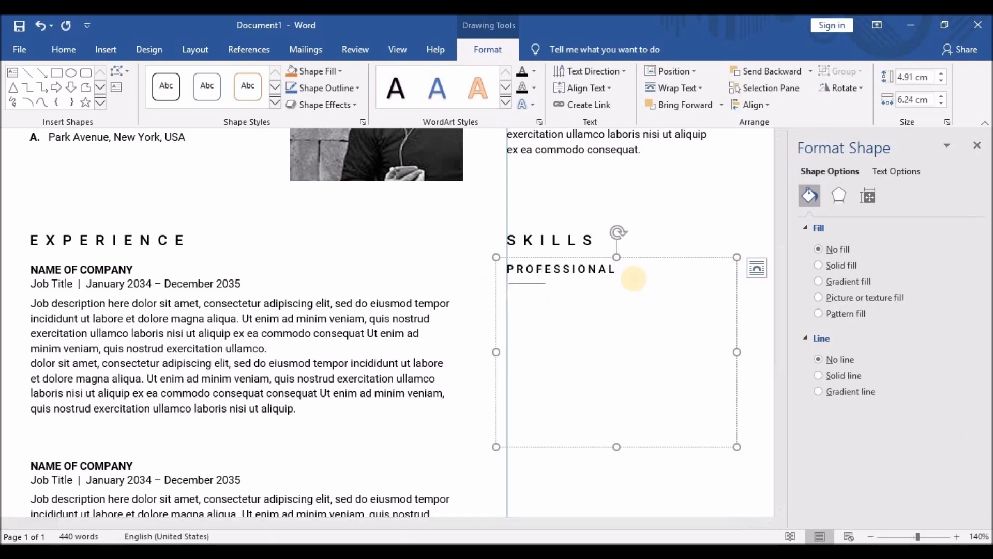
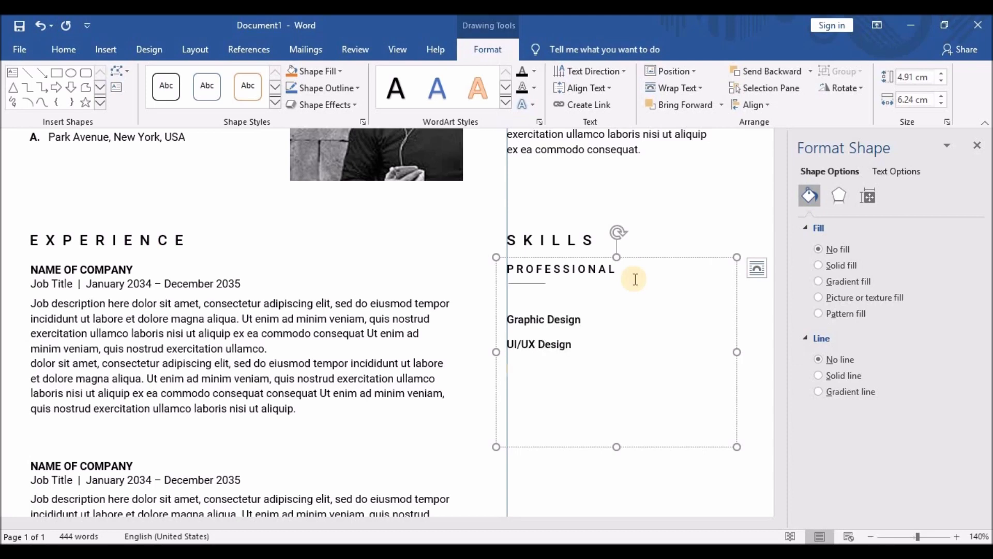
Add Content Development, Copywriting, Corporate Blogging, Project Management and Market Research, then select all skill lines.
{"action": "type", "text": "Development Copywriti"}
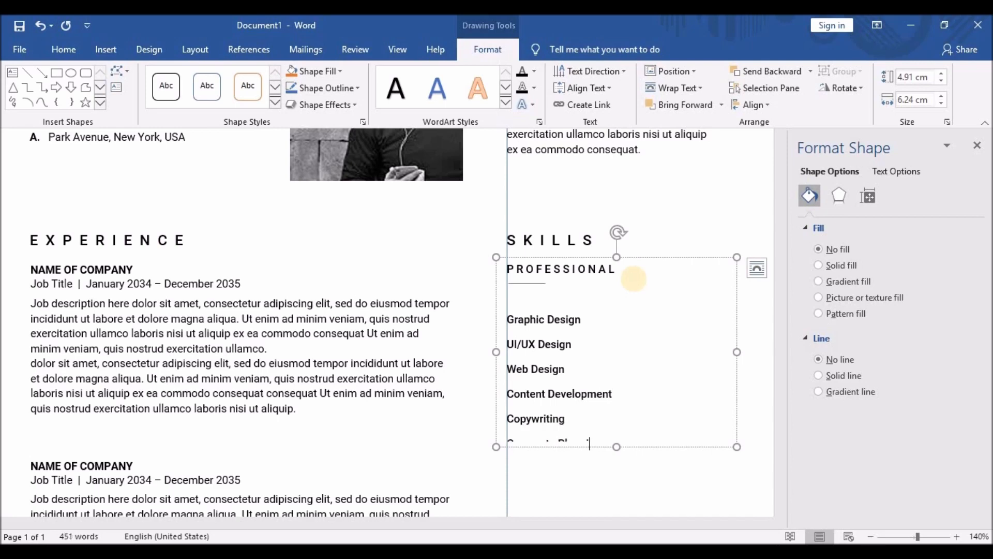
{"action": "type", "text": "ng"}
{"action": "scroll", "coordinate": [642, 305], "scroll_direction": "down", "scroll_amount": 3}
{"action": "left_click_drag", "start_coordinate": [616, 303], "coordinate": [618, 403]}
{"action": "left_click", "coordinate": [607, 305]}
{"action": "key", "text": "Return"}
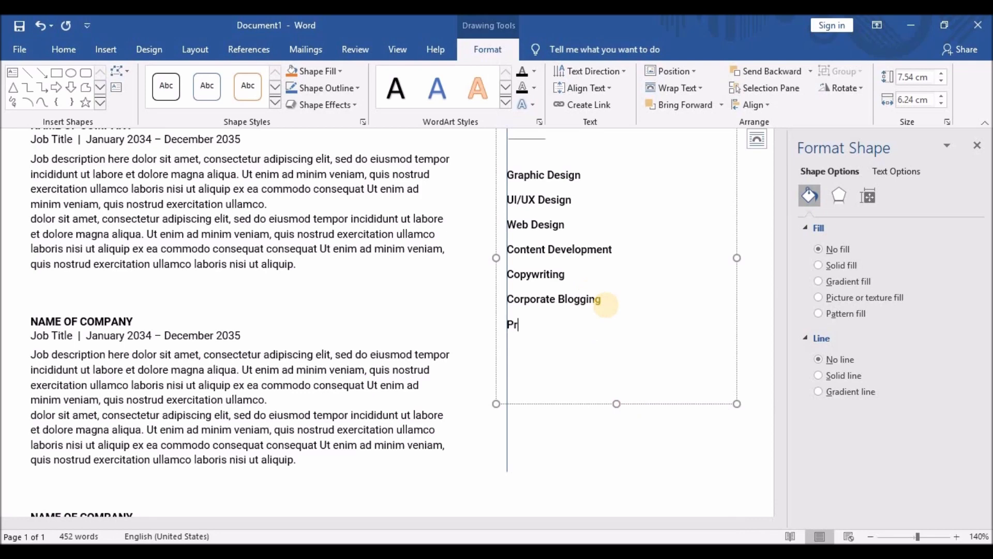
{"action": "type", "text": "Project Management Ma"}
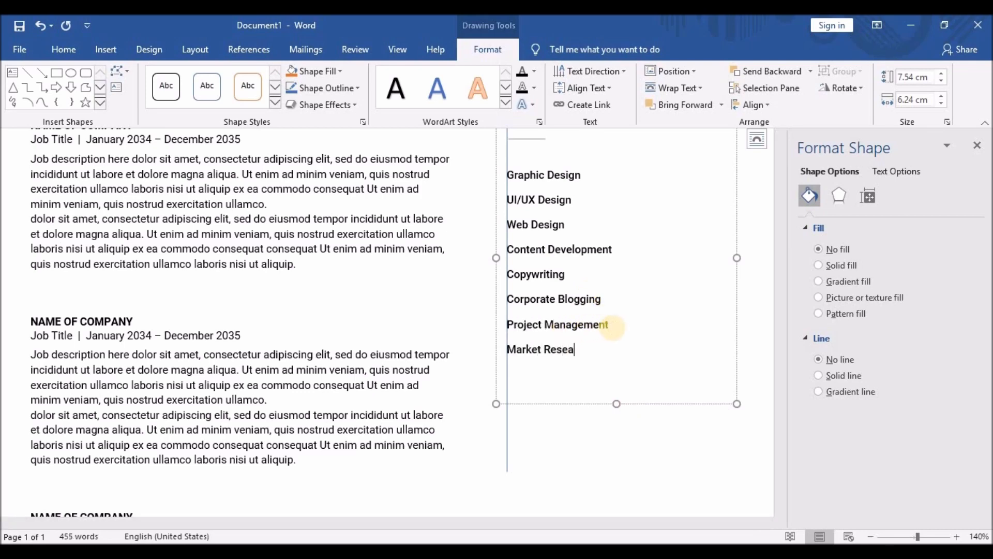
{"action": "type", "text": "rket Research"}
{"action": "left_click_drag", "start_coordinate": [508, 174], "coordinate": [601, 378]}
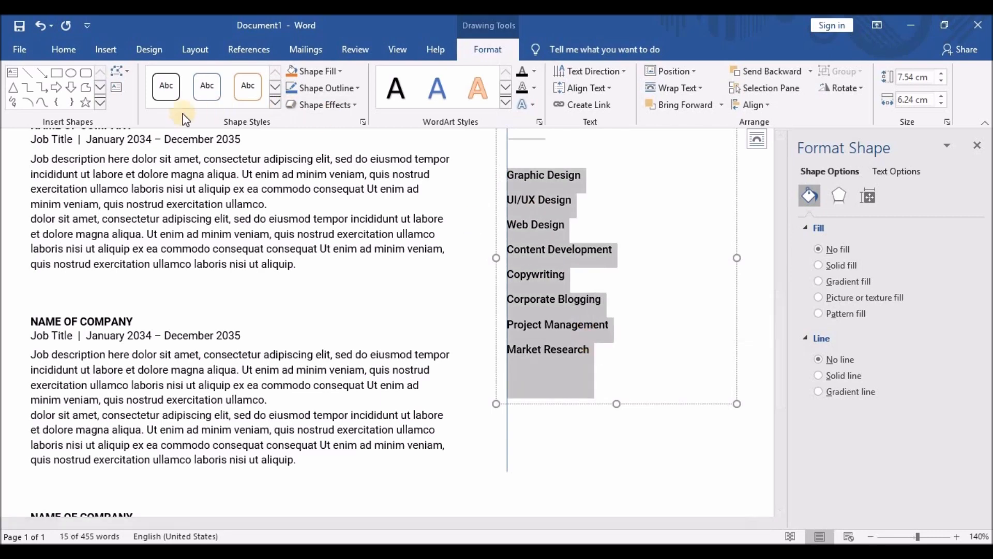
Set the selected skill lines in the Roboto font.
{"action": "left_click", "coordinate": [68, 49]}
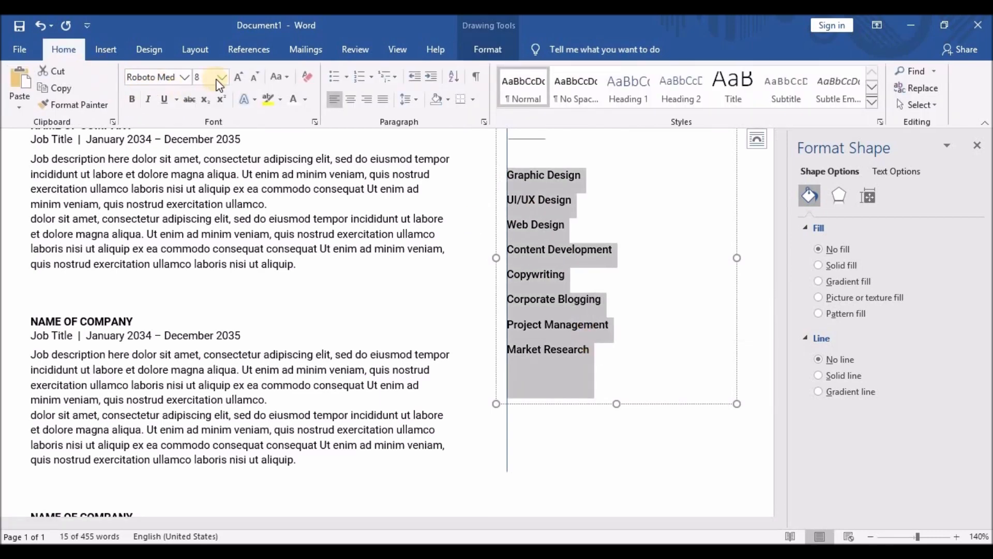
{"action": "left_click", "coordinate": [184, 77]}
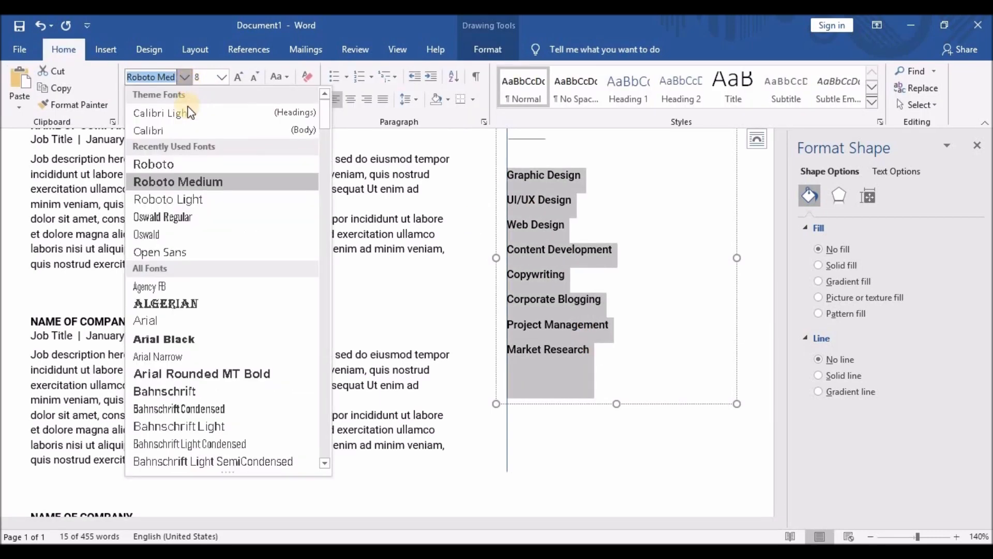
{"action": "left_click", "coordinate": [178, 166]}
Make the skills a bulleted list with decreased indent and 2.0 line spacing, removing the blank line above.
{"action": "left_click", "coordinate": [329, 186]}
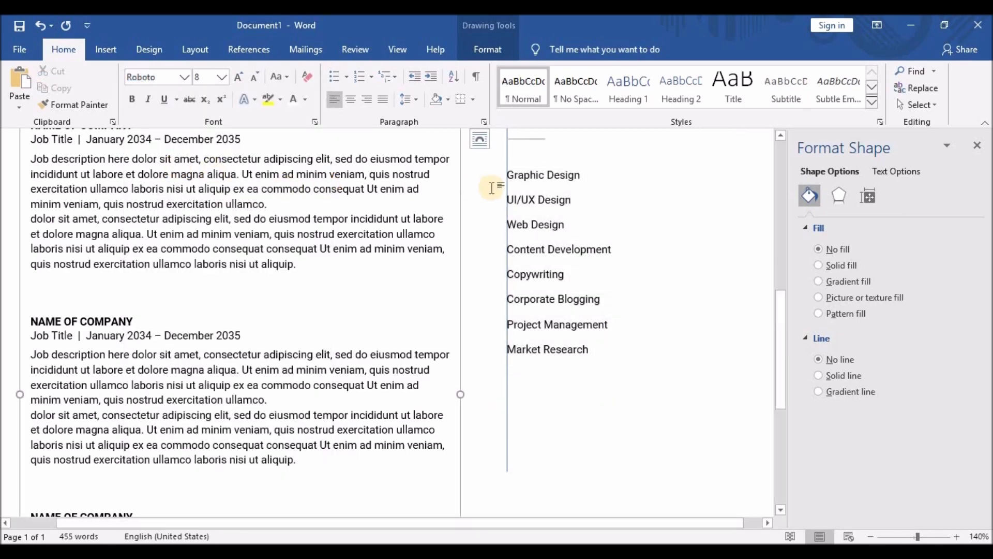
{"action": "left_click_drag", "start_coordinate": [508, 175], "coordinate": [593, 397]}
{"action": "left_click", "coordinate": [335, 78]}
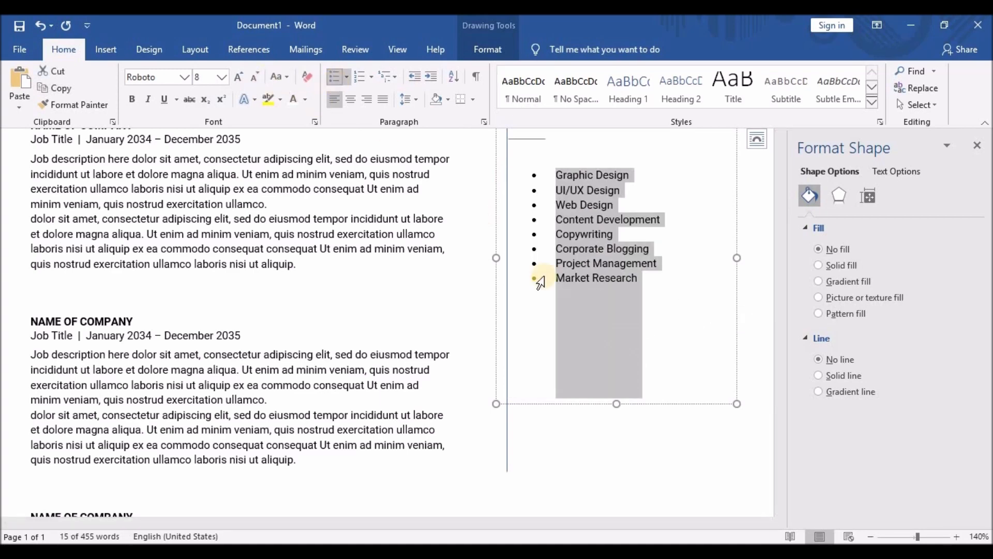
{"action": "scroll", "coordinate": [542, 278], "scroll_direction": "up", "scroll_amount": 2}
{"action": "left_click", "coordinate": [416, 77]}
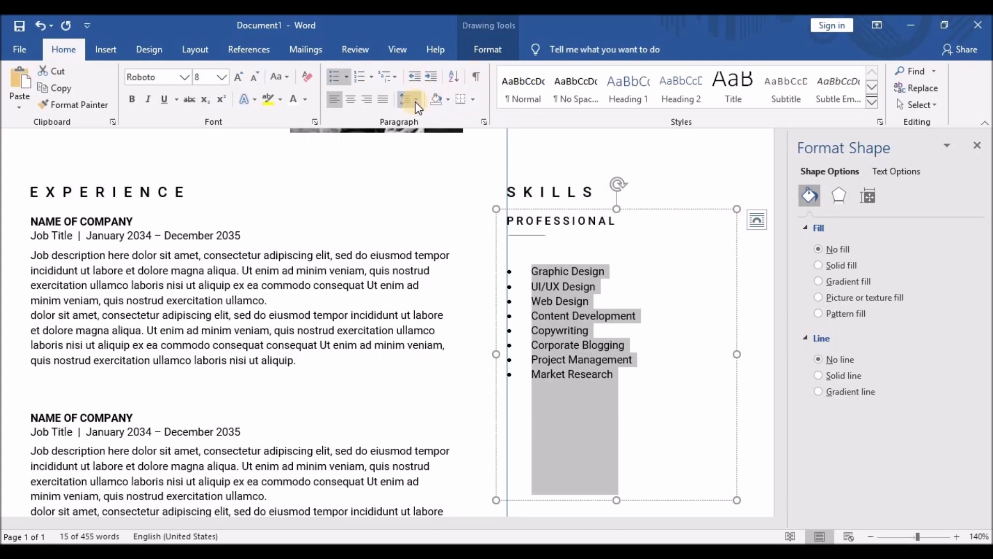
{"action": "left_click", "coordinate": [416, 102]}
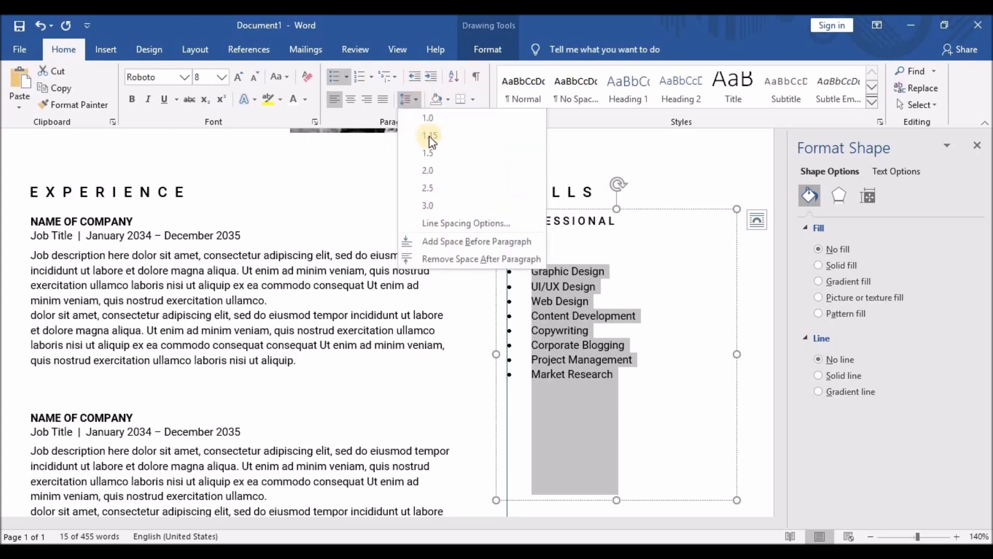
{"action": "left_click", "coordinate": [439, 167]}
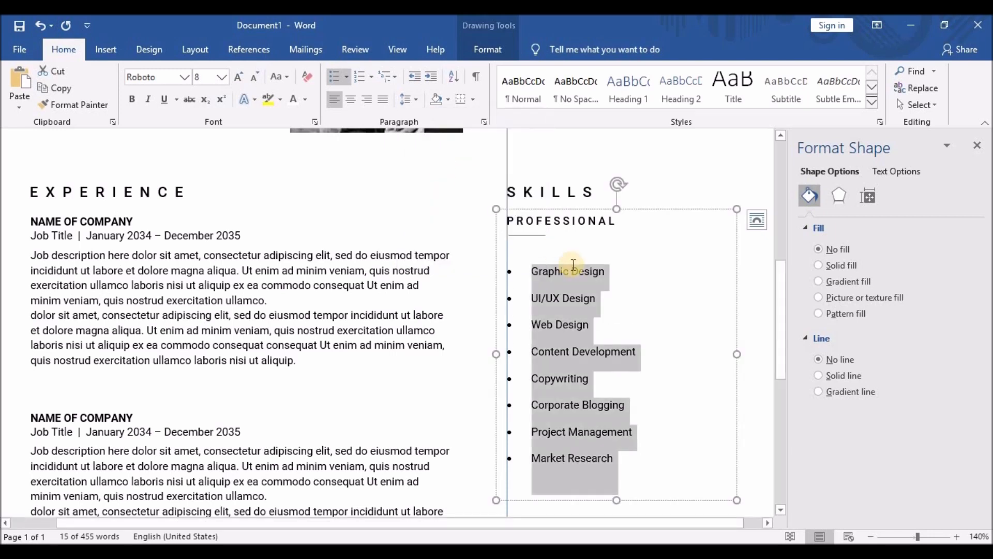
{"action": "left_click", "coordinate": [539, 260]}
{"action": "key", "text": "BackSpace"}
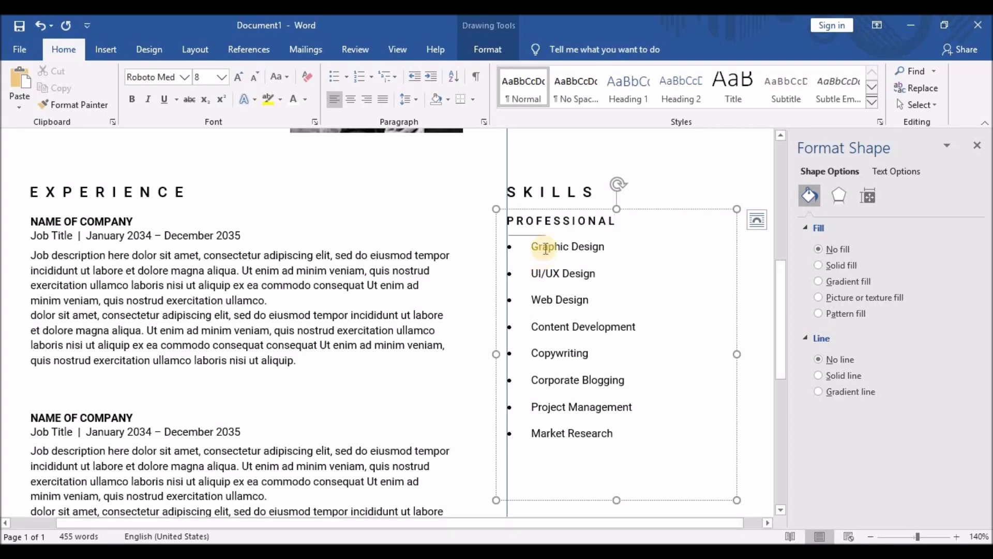
Give the PROFESSIONAL heading 1.5 line spacing.
{"action": "left_click_drag", "start_coordinate": [508, 221], "coordinate": [628, 222]}
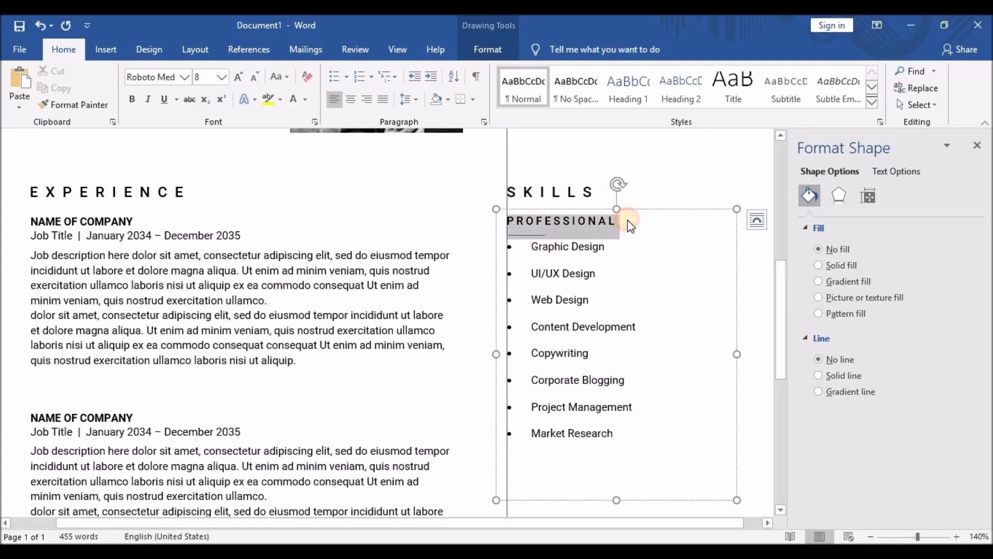
{"action": "left_click", "coordinate": [416, 99]}
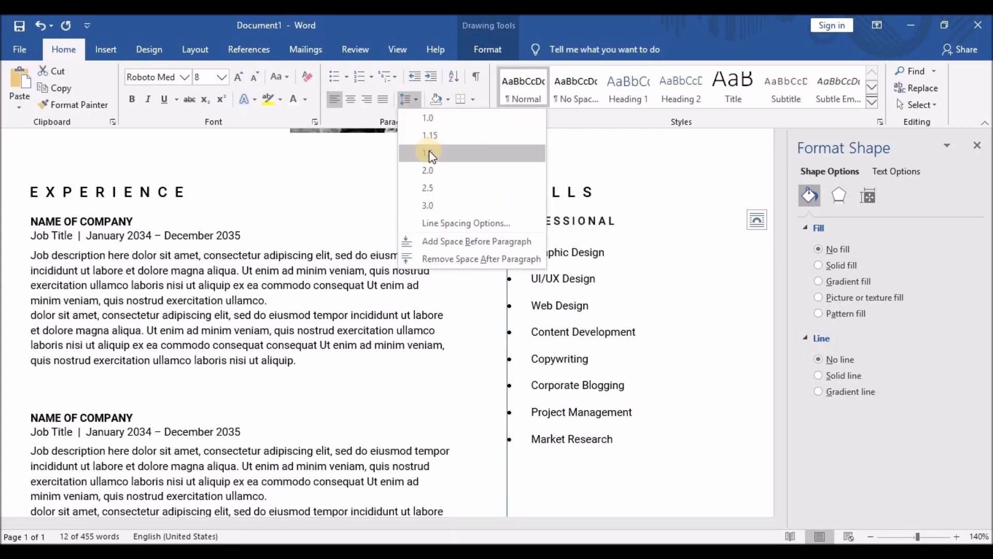
{"action": "left_click", "coordinate": [430, 161]}
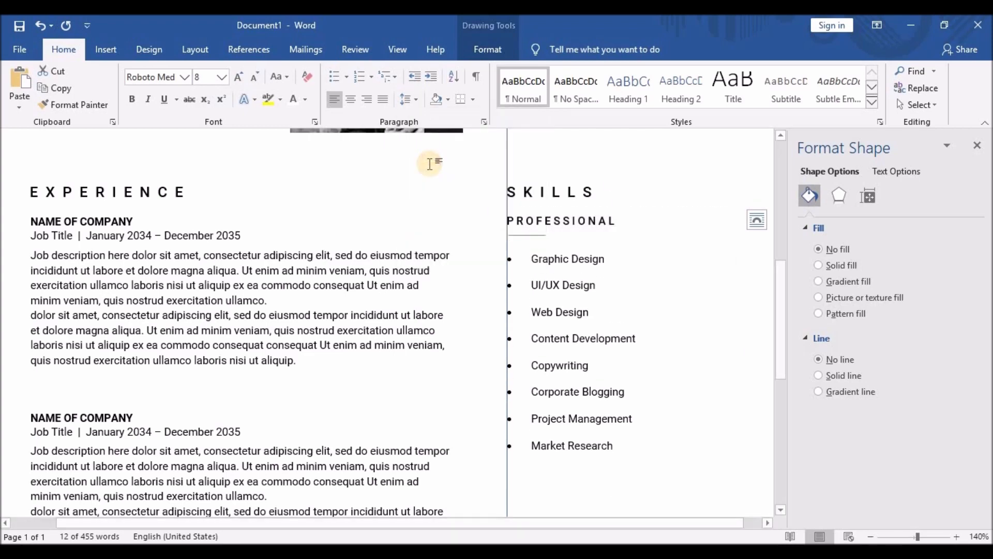
{"action": "left_click", "coordinate": [661, 273]}
Select the SKILLS heading box.
{"action": "scroll", "coordinate": [661, 272], "scroll_direction": "down", "scroll_amount": 3}
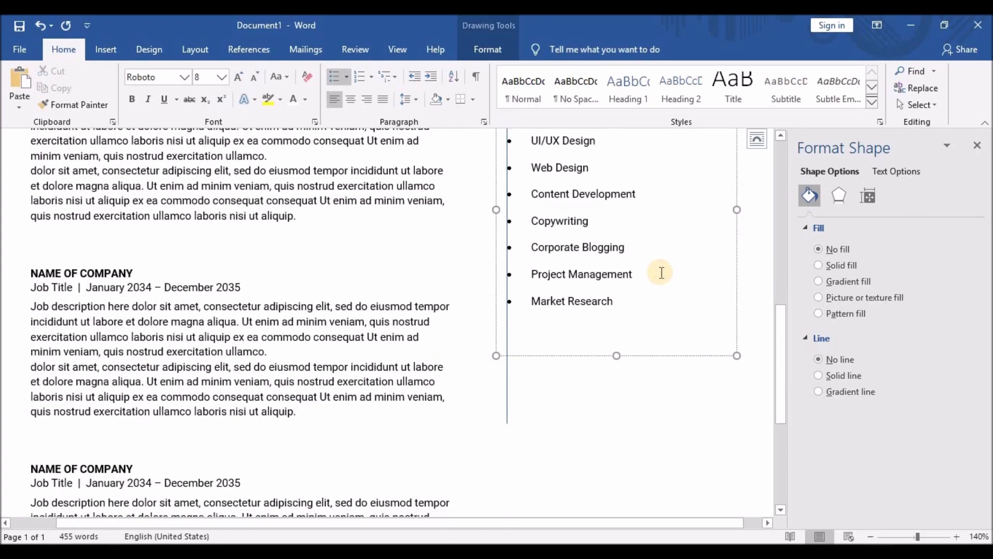
{"action": "scroll", "coordinate": [662, 273], "scroll_direction": "down", "scroll_amount": 3}
{"action": "scroll", "coordinate": [651, 272], "scroll_direction": "up", "scroll_amount": 7}
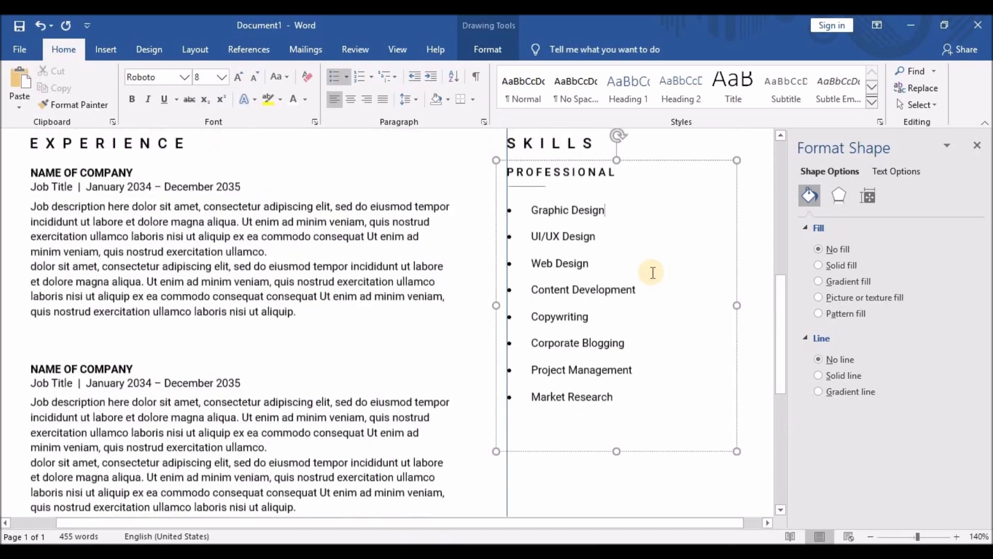
{"action": "scroll", "coordinate": [642, 273], "scroll_direction": "down", "scroll_amount": 1}
{"action": "left_click", "coordinate": [549, 192]}
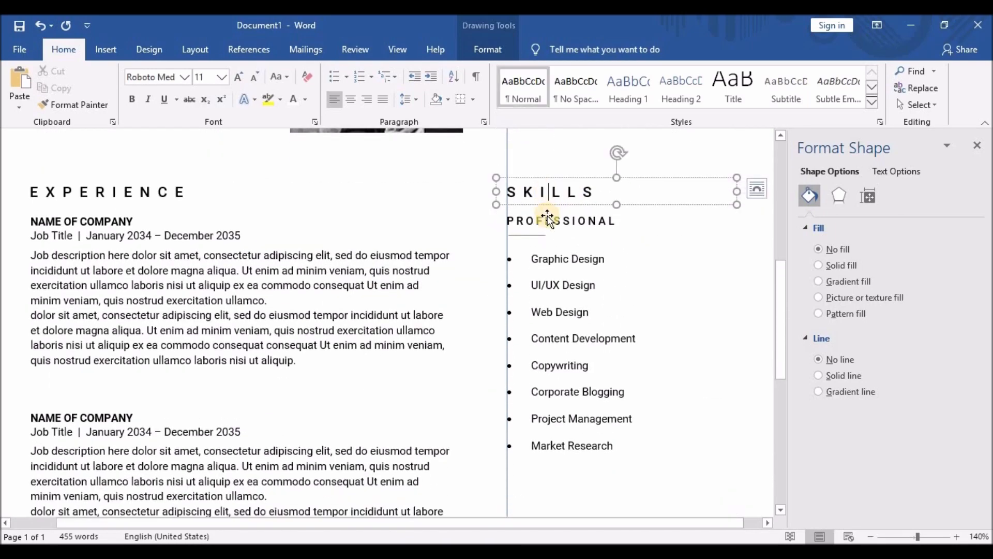
Duplicate the SKILLS heading and Professional list and move the copy below Market Research.
{"action": "left_click", "coordinate": [549, 214], "text": "shift"}
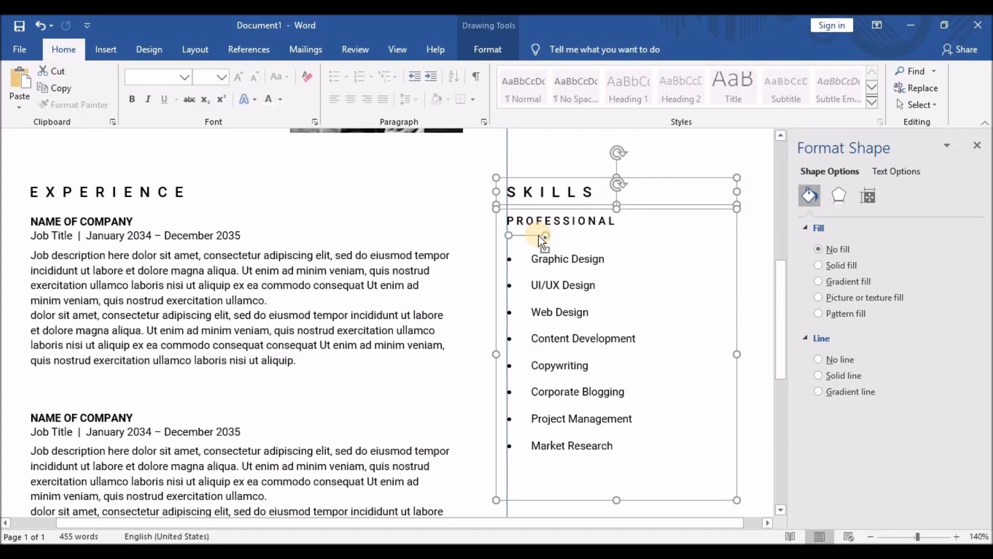
{"action": "key", "text": "ctrl+z"}
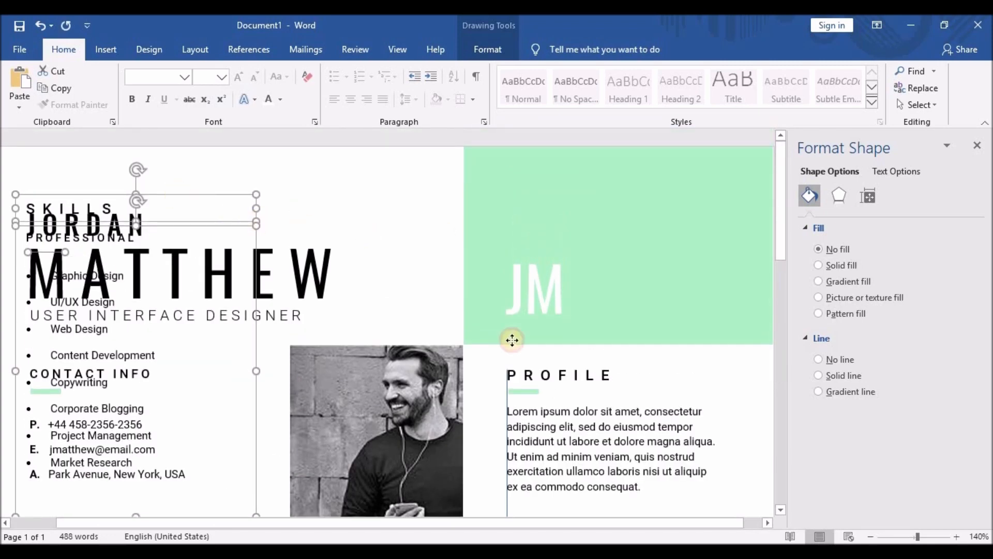
{"action": "left_click_drag", "start_coordinate": [512, 340], "coordinate": [644, 390]}
{"action": "scroll", "coordinate": [644, 351], "scroll_direction": "down", "scroll_amount": 6}
{"action": "scroll", "coordinate": [634, 259], "scroll_direction": "up", "scroll_amount": 1}
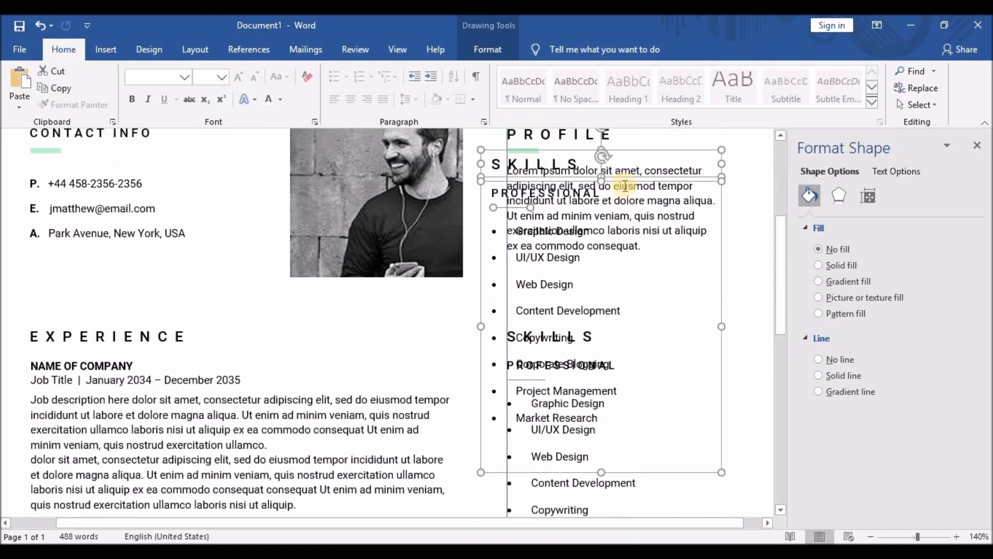
{"action": "left_click_drag", "start_coordinate": [627, 151], "coordinate": [642, 404]}
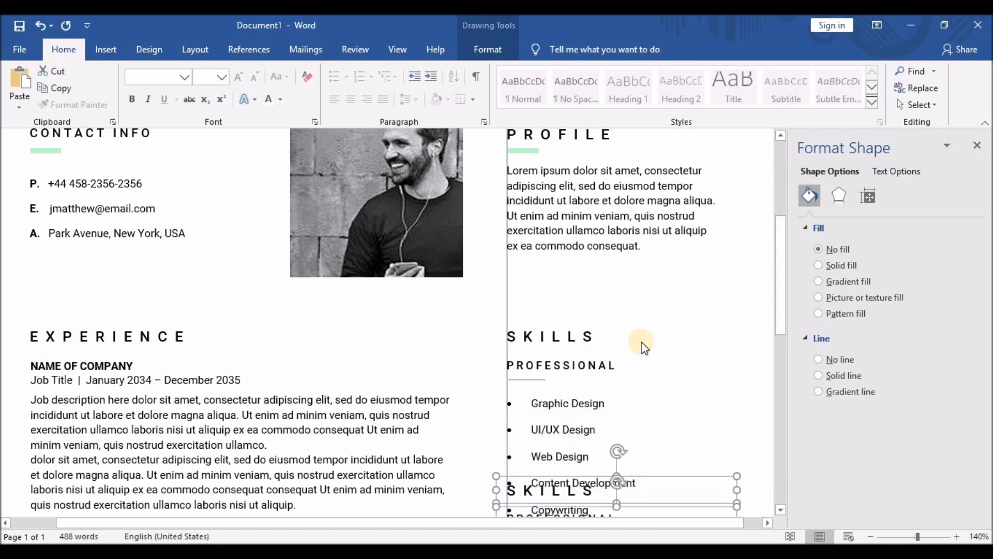
Nudge the copy slightly lower and delete its duplicate SKILLS heading.
{"action": "scroll", "coordinate": [641, 344], "scroll_direction": "down", "scroll_amount": 3}
{"action": "key", "text": "Down"}
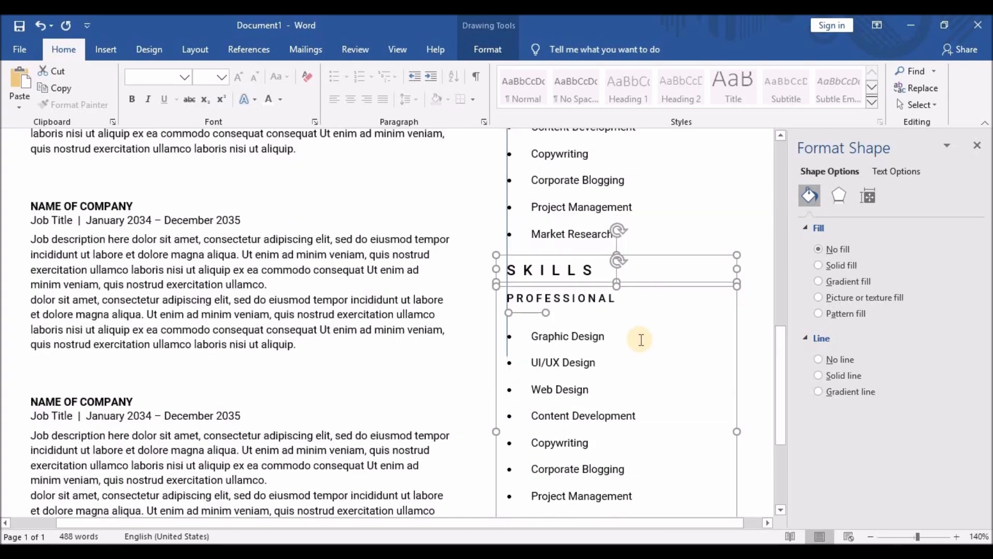
{"action": "left_click", "coordinate": [595, 258]}
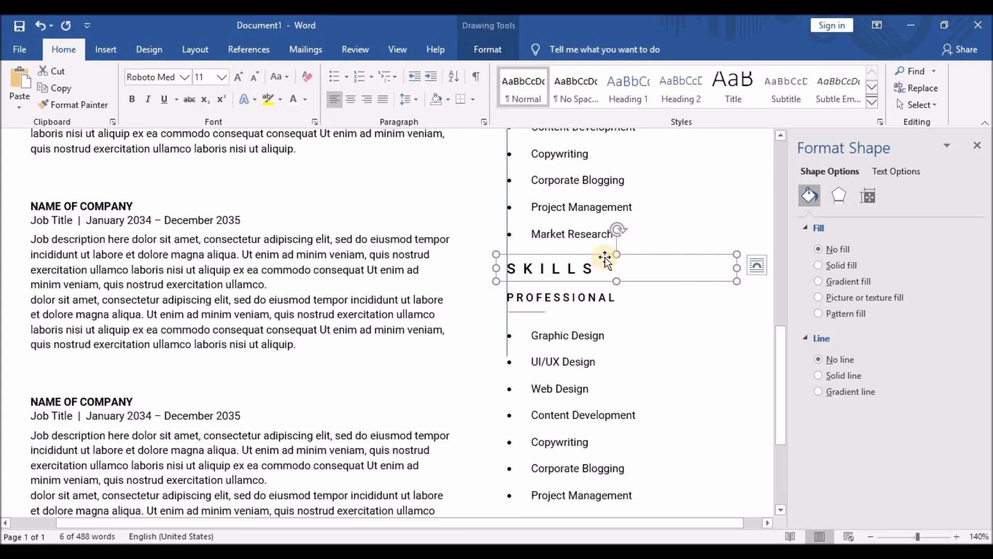
{"action": "key", "text": "Delete"}
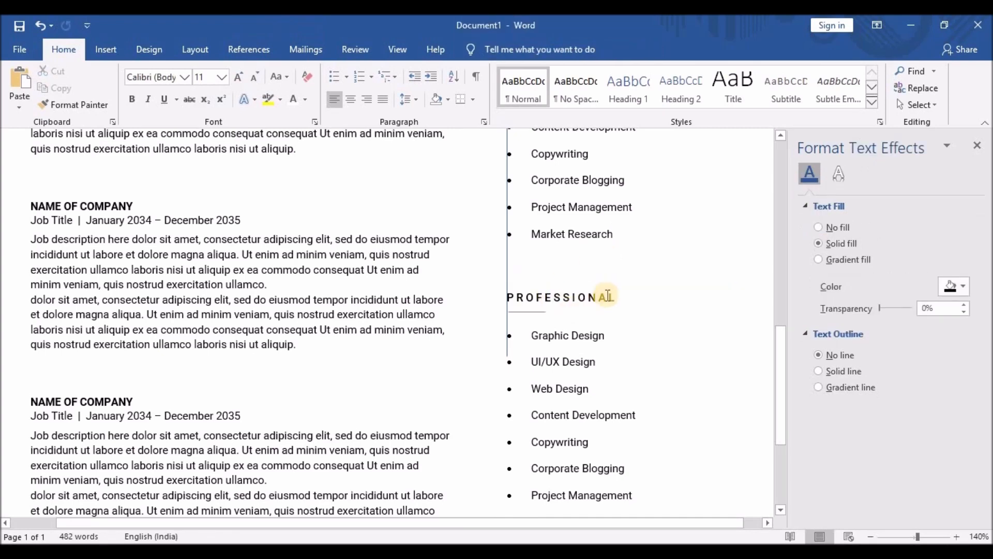
Retitle the copied PROFESSIONAL heading as EXPERTISE with wide letter spacing.
{"action": "left_click_drag", "start_coordinate": [613, 300], "coordinate": [505, 302]}
{"action": "key", "text": "Delete"}
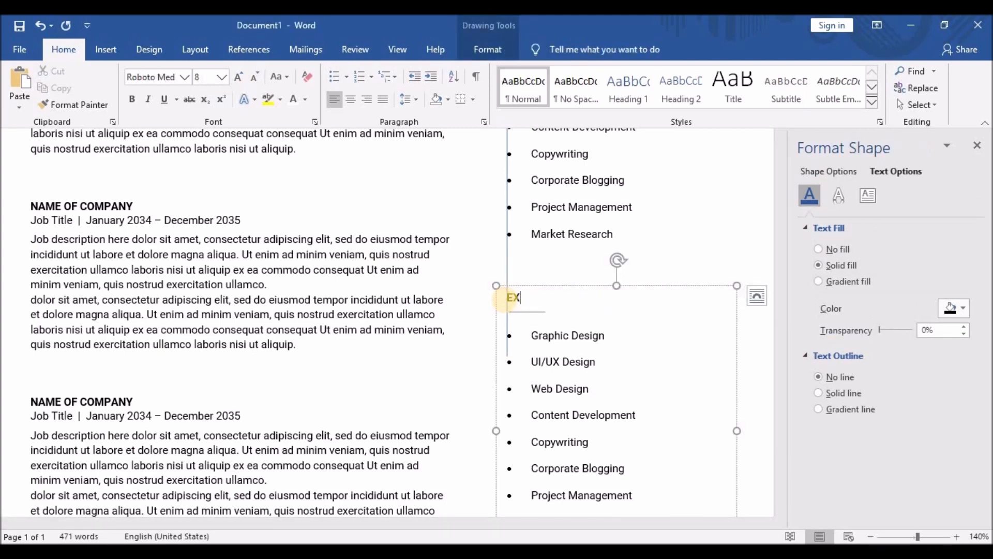
{"action": "left_click", "coordinate": [513, 300]}
{"action": "left_click", "coordinate": [524, 300]}
{"action": "left_click", "coordinate": [533, 300]}
{"action": "left_click", "coordinate": [543, 301]}
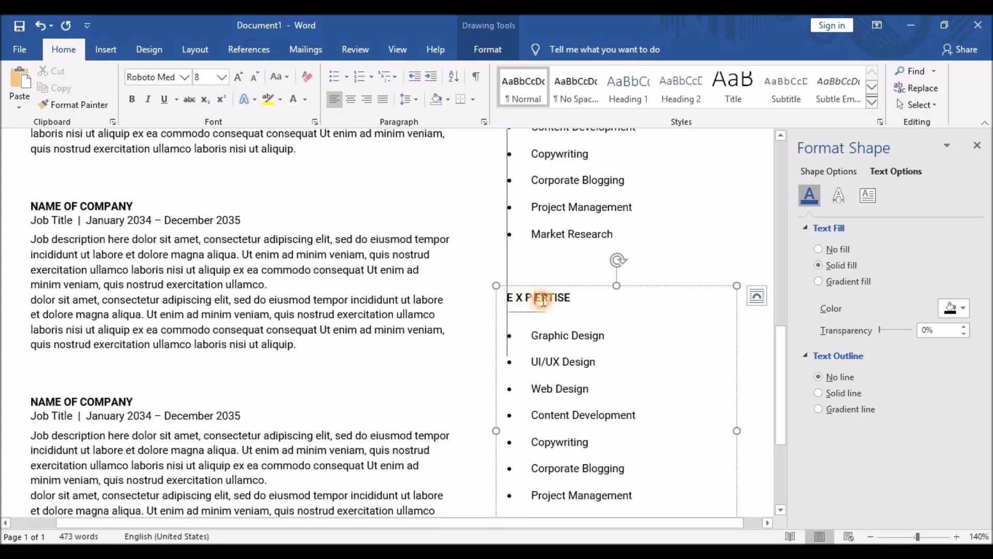
{"action": "left_click", "coordinate": [553, 299]}
{"action": "left_click", "coordinate": [563, 298]}
{"action": "left_click", "coordinate": [572, 297]}
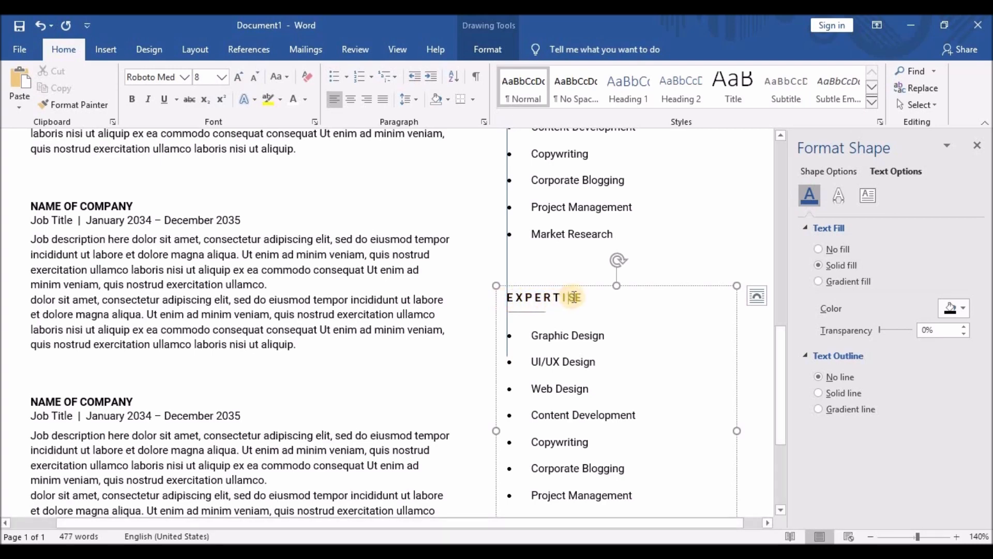
{"action": "left_click", "coordinate": [578, 298]}
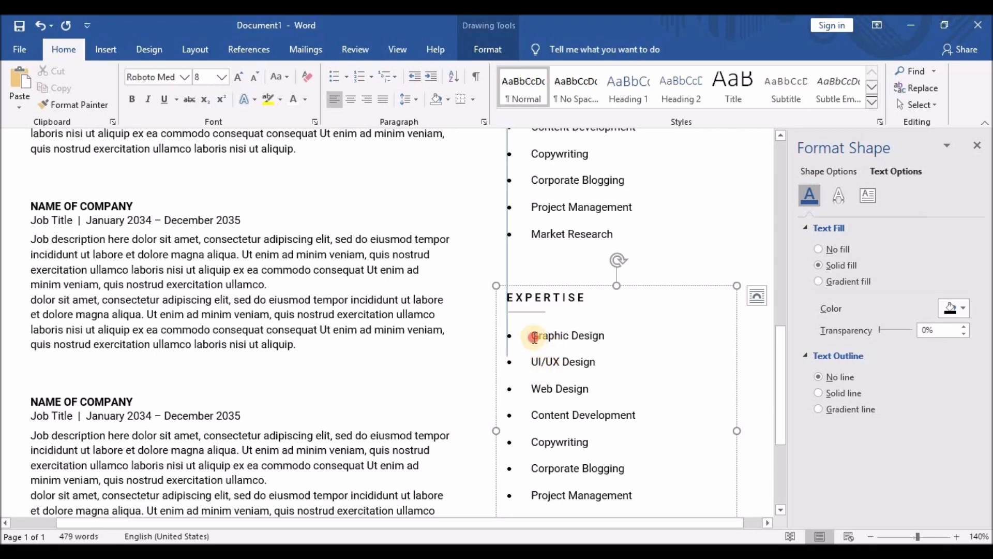
Replace Graphic Design with bullets for Adobe Photoshop, Adobe Illustrator, Adobe After Effects and Adobe XD.
{"action": "left_click_drag", "start_coordinate": [533, 337], "coordinate": [605, 337]}
{"action": "type", "text": "Adobe Phot"}
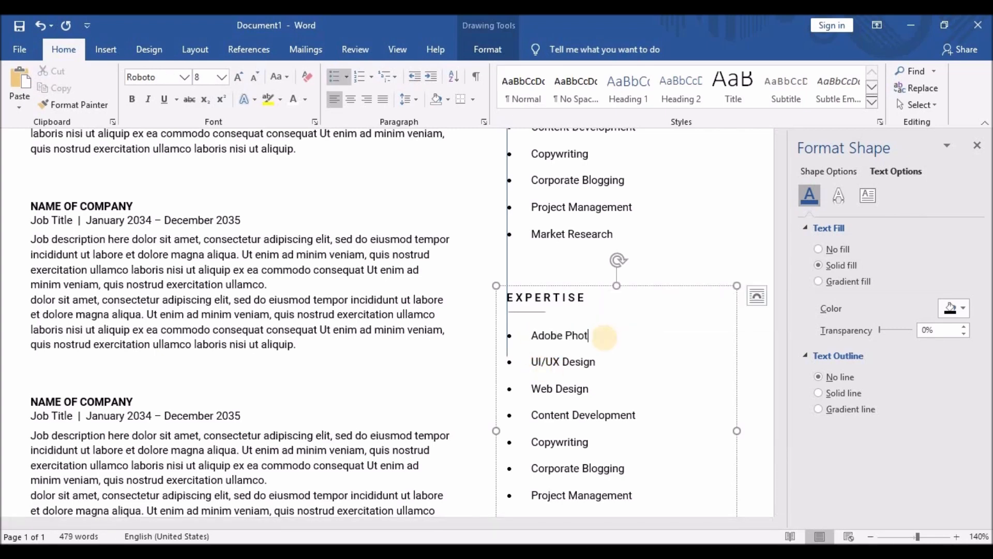
{"action": "type", "text": "oshop"}
{"action": "key", "text": "Return"}
{"action": "type", "text": "Adobe Illustrat"}
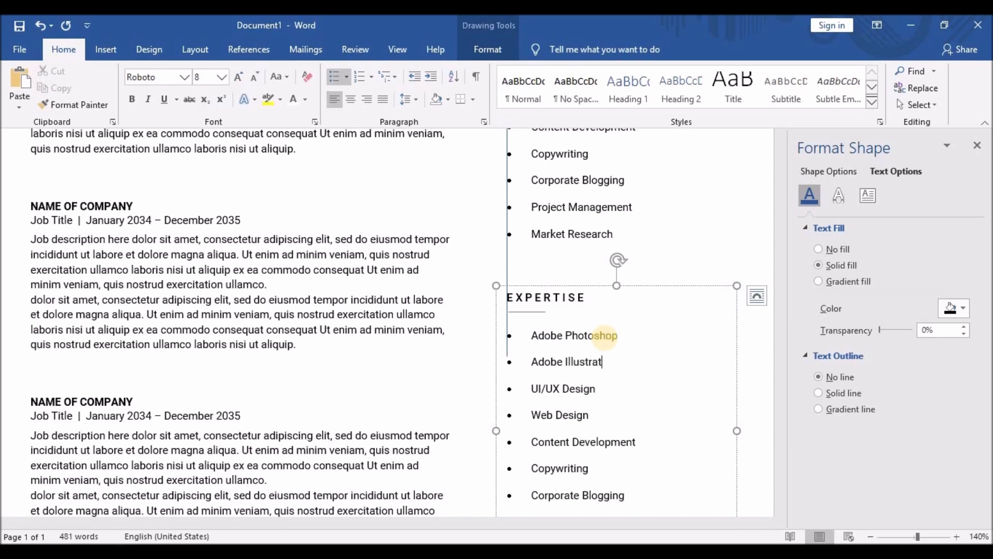
{"action": "type", "text": "or"}
{"action": "key", "text": "Return"}
{"action": "type", "text": "Adobe"}
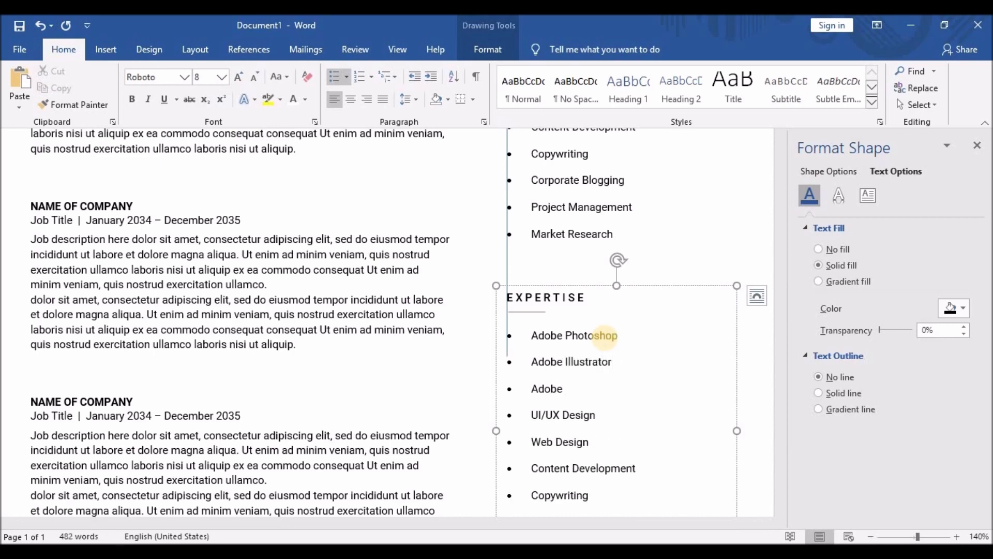
{"action": "type", "text": " After Effects"}
{"action": "key", "text": "Return"}
{"action": "type", "text": "Adobe X"}
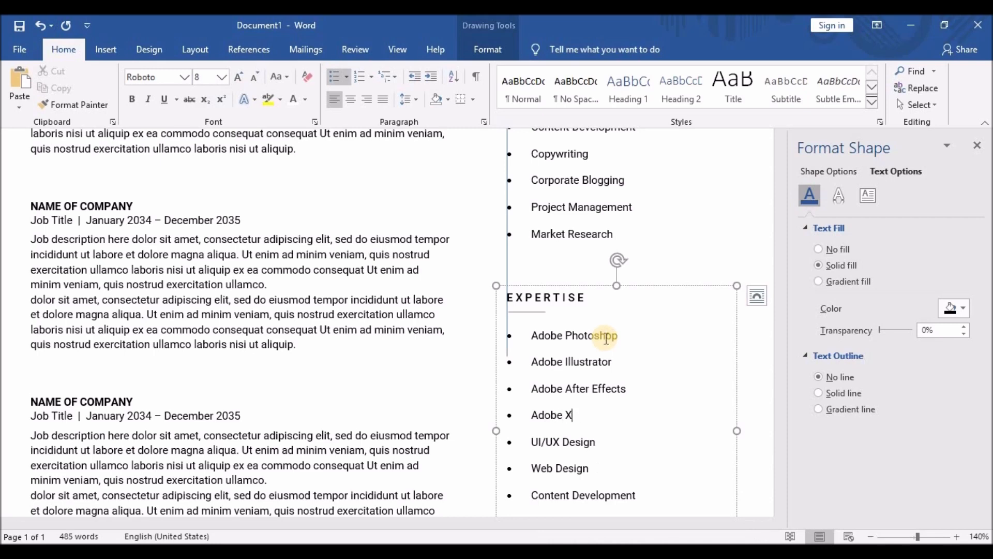
{"action": "type", "text": "D"}
{"action": "key", "text": "Return"}
Add Sketch, Java Script, Joomla, PHP and Magento bullets and delete the leftover bullets.
{"action": "type", "text": "Sketch"}
{"action": "key", "text": "Return"}
{"action": "type", "text": "Java Scr"}
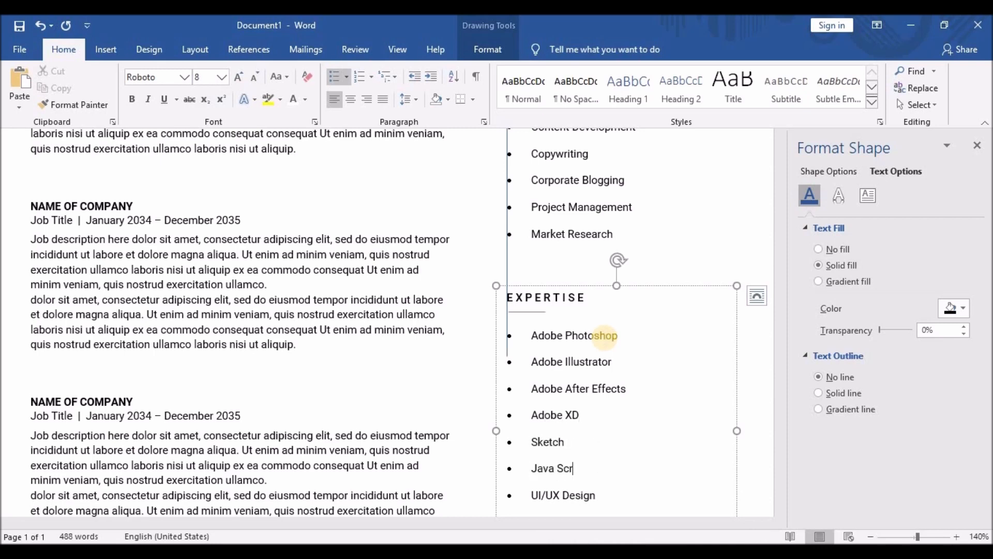
{"action": "type", "text": "ipt"}
{"action": "key", "text": "Return"}
{"action": "type", "text": "Joomla, P"}
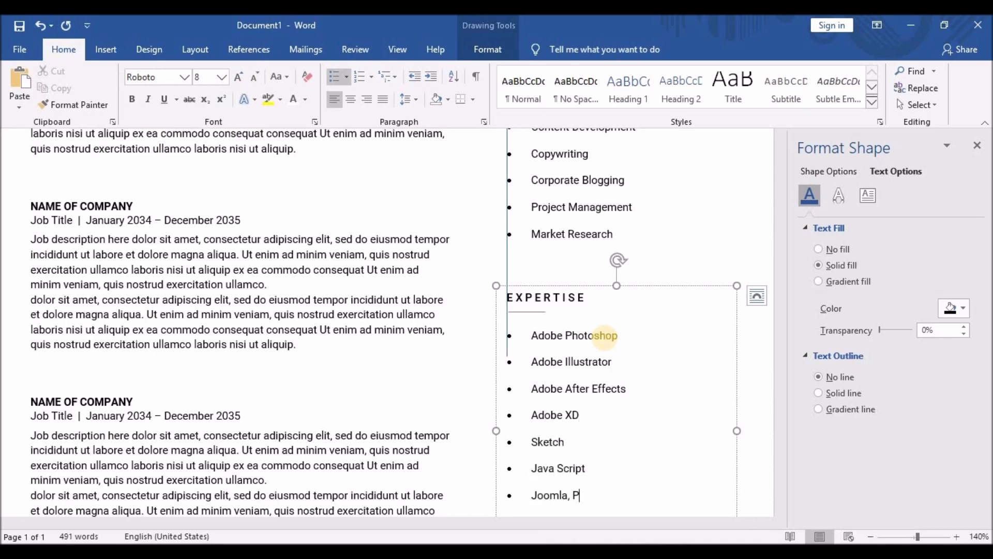
{"action": "type", "text": "HP"}
{"action": "key", "text": "Return"}
{"action": "type", "text": "Magento"}
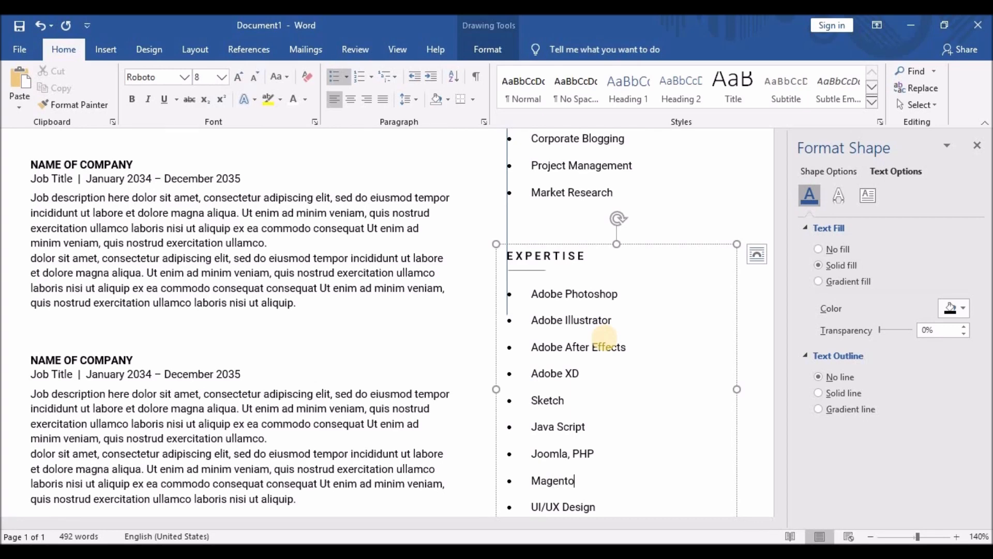
{"action": "key", "text": "Delete"}
{"action": "key", "text": "Delete"}
{"action": "key", "text": "Delete"}
{"action": "key", "text": "Delete"}
{"action": "key", "text": "Delete"}
{"action": "key", "text": "Delete"}
{"action": "key", "text": "Delete"}
{"action": "key", "text": "Delete"}
{"action": "key", "text": "Delete"}
{"action": "key", "text": "Delete"}
{"action": "key", "text": "Delete"}
{"action": "key", "text": "Delete"}
{"action": "key", "text": "Delete"}
{"action": "key", "text": "Delete"}
{"action": "key", "text": "Delete"}
{"action": "key", "text": "Delete"}
{"action": "key", "text": "Delete"}
{"action": "key", "text": "Delete"}
{"action": "key", "text": "Delete"}
{"action": "key", "text": "Delete"}
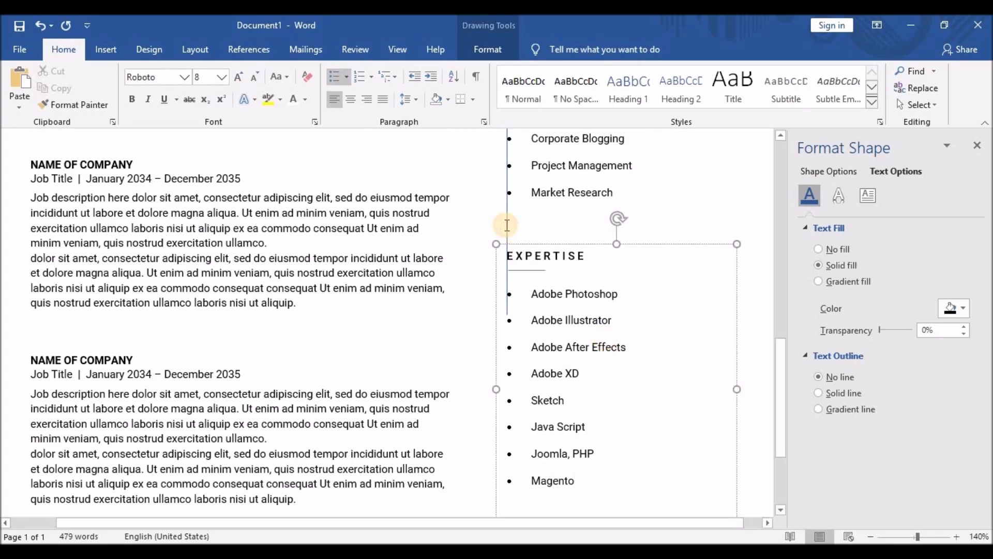
Select everything on the resume page with Ctrl+A and paste the copied content.
{"action": "scroll", "coordinate": [507, 305], "scroll_direction": "up", "scroll_amount": 5}
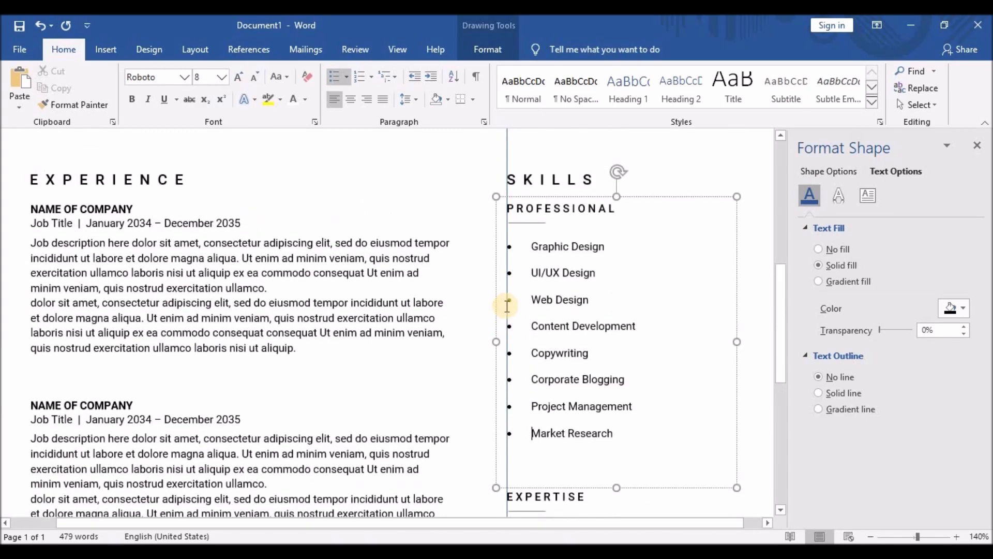
{"action": "scroll", "coordinate": [507, 274], "scroll_direction": "up", "scroll_amount": 2}
{"action": "left_click", "coordinate": [507, 243]}
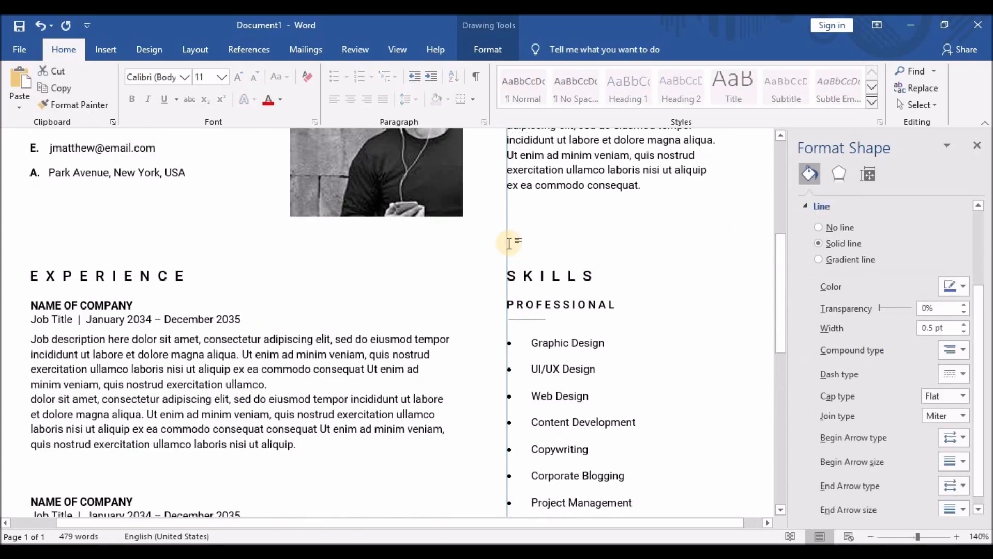
{"action": "left_click", "coordinate": [612, 273]}
{"action": "scroll", "coordinate": [616, 273], "scroll_direction": "up", "scroll_amount": 4}
{"action": "scroll", "coordinate": [615, 273], "scroll_direction": "down", "scroll_amount": 11}
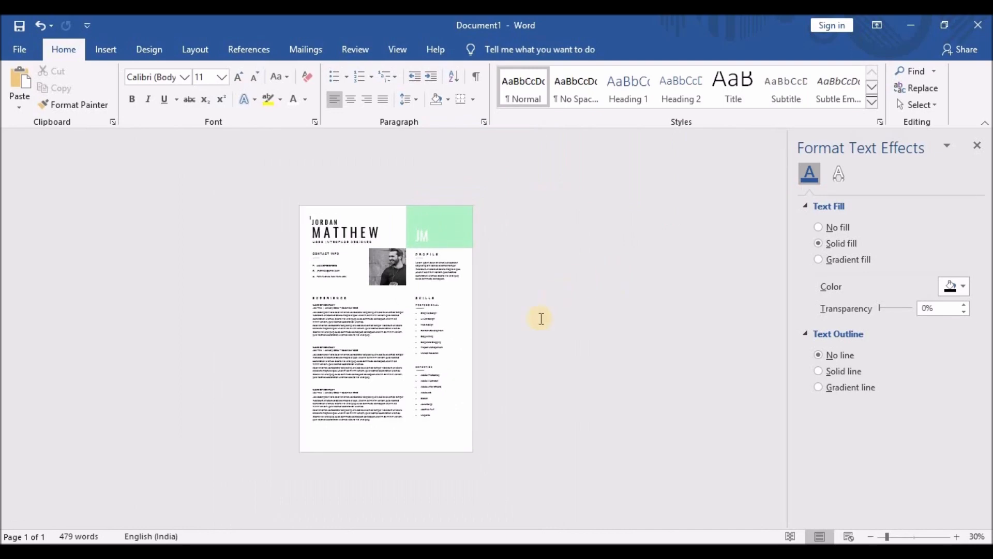
{"action": "scroll", "coordinate": [538, 335], "scroll_direction": "up", "scroll_amount": 2}
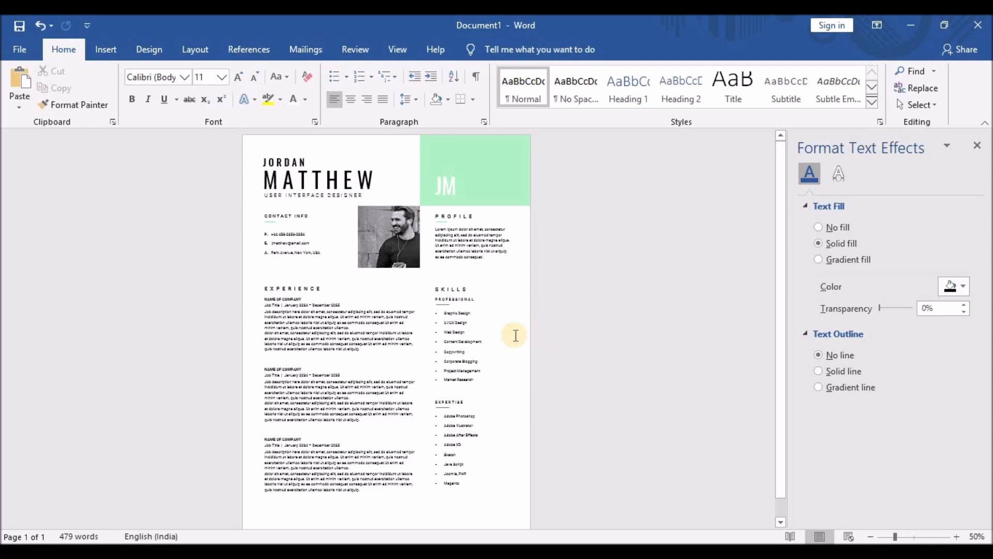
{"action": "key", "text": "ctrl+a"}
{"action": "key", "text": "ctrl+v"}
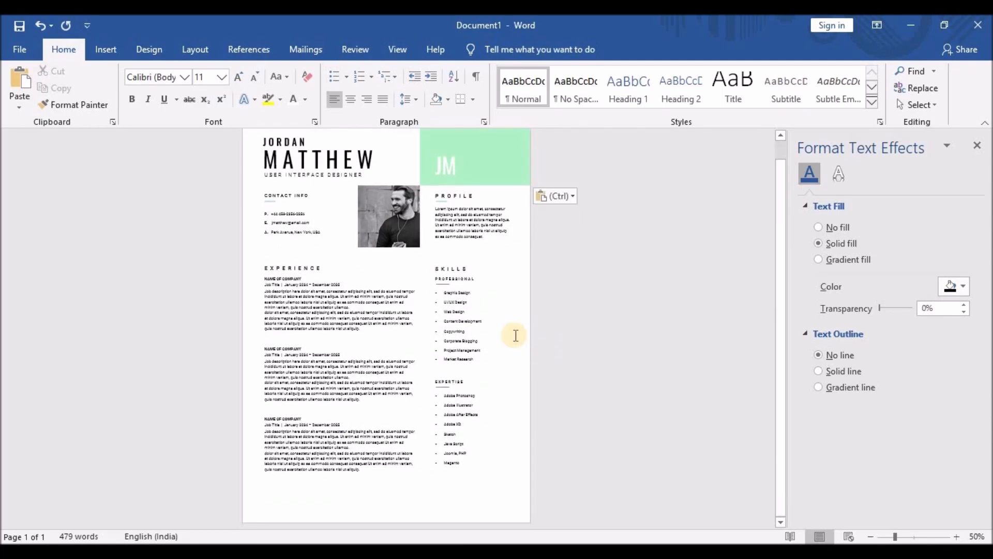
Undo the accidental paste and insert a blank page before the resume.
{"action": "key", "text": "ctrl+a"}
{"action": "key", "text": "ctrl+z"}
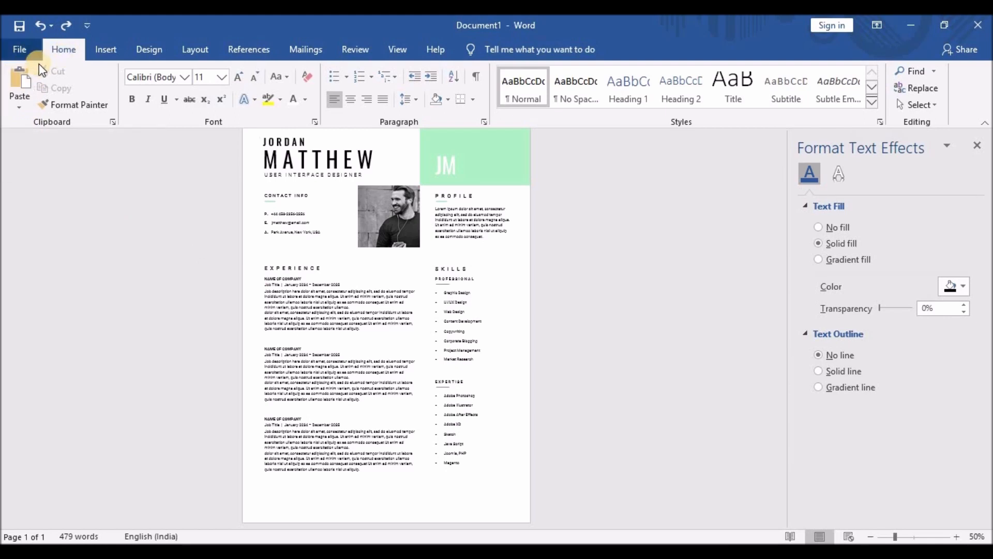
{"action": "left_click", "coordinate": [101, 51]}
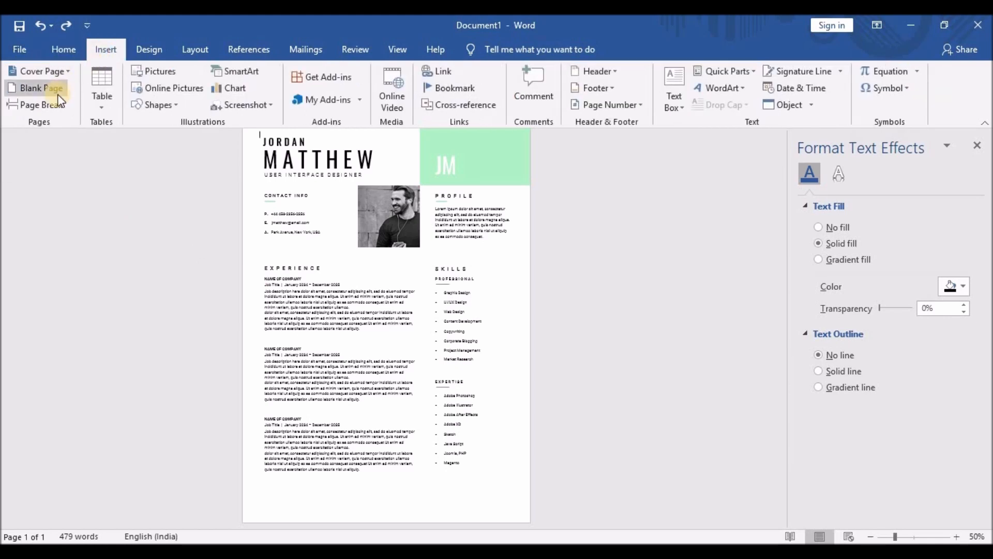
{"action": "left_click", "coordinate": [58, 89]}
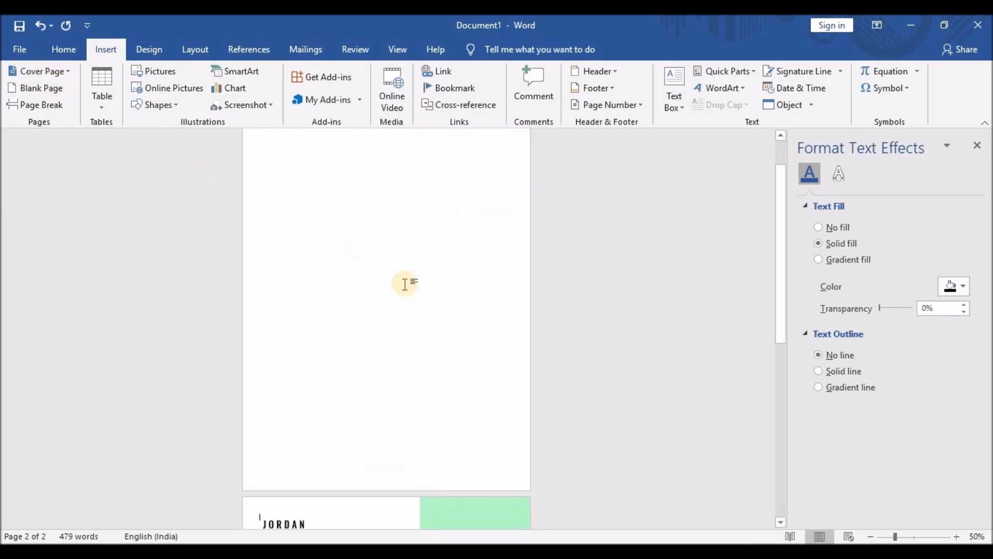
Delete the photo from the resume copy on page two.
{"action": "scroll", "coordinate": [402, 282], "scroll_direction": "down", "scroll_amount": 7}
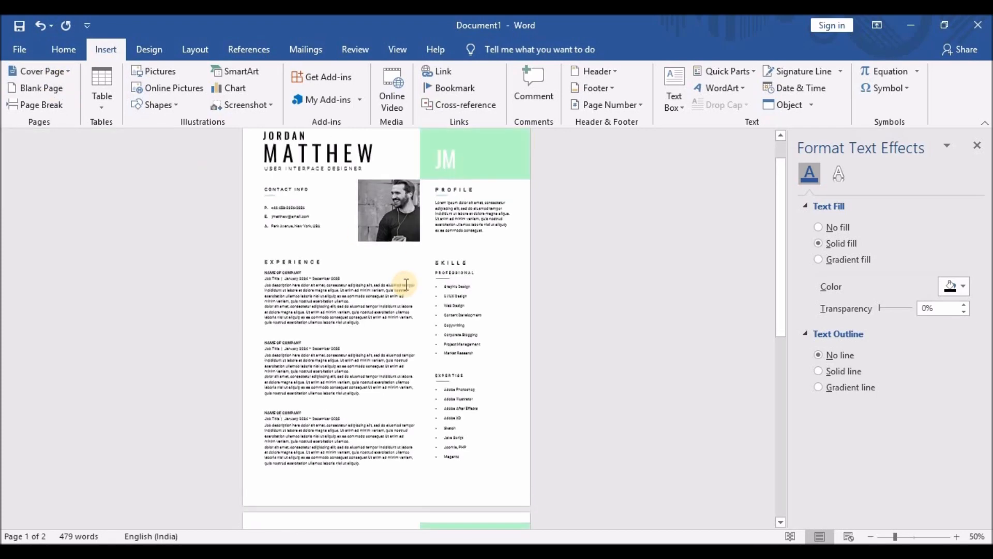
{"action": "left_click", "coordinate": [390, 263]}
{"action": "key", "text": "Delete"}
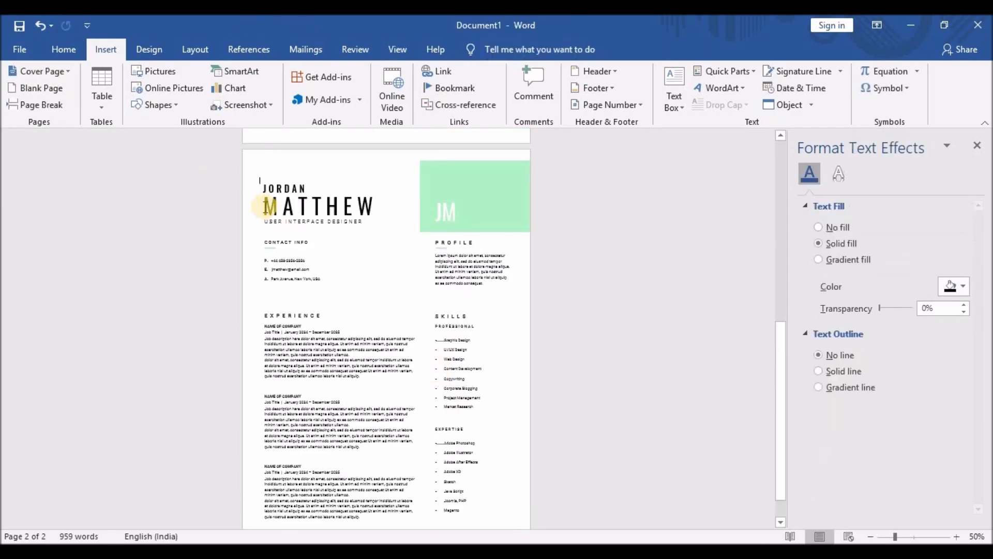
Select the name, job title, initials boxes and green rectangle and nudge them up.
{"action": "left_click", "coordinate": [270, 191]}
{"action": "left_click", "coordinate": [276, 189], "text": "ctrl"}
{"action": "left_click", "coordinate": [289, 206], "text": "ctrl"}
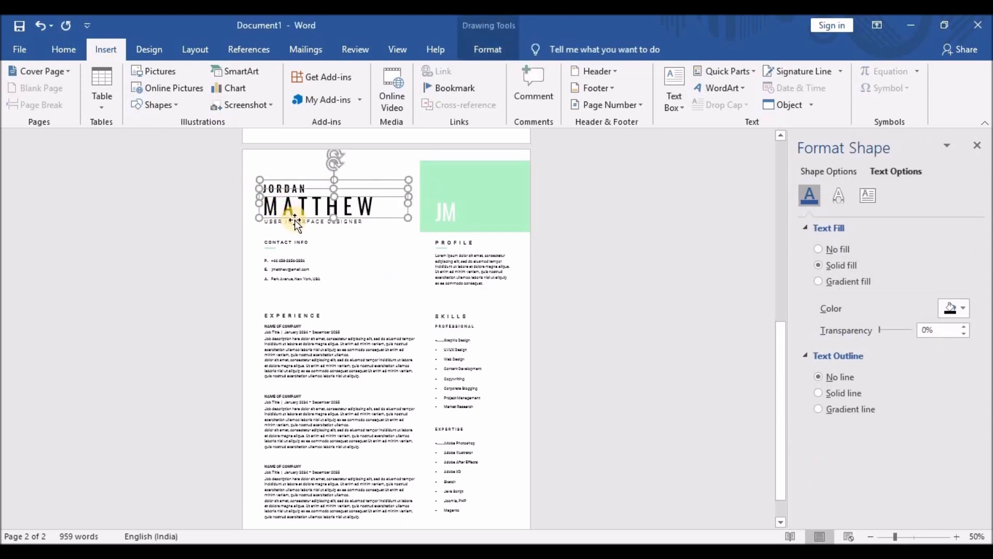
{"action": "left_click", "coordinate": [292, 219], "text": "ctrl"}
{"action": "left_click", "coordinate": [355, 223], "text": "ctrl"}
{"action": "left_click", "coordinate": [356, 205], "text": "ctrl"}
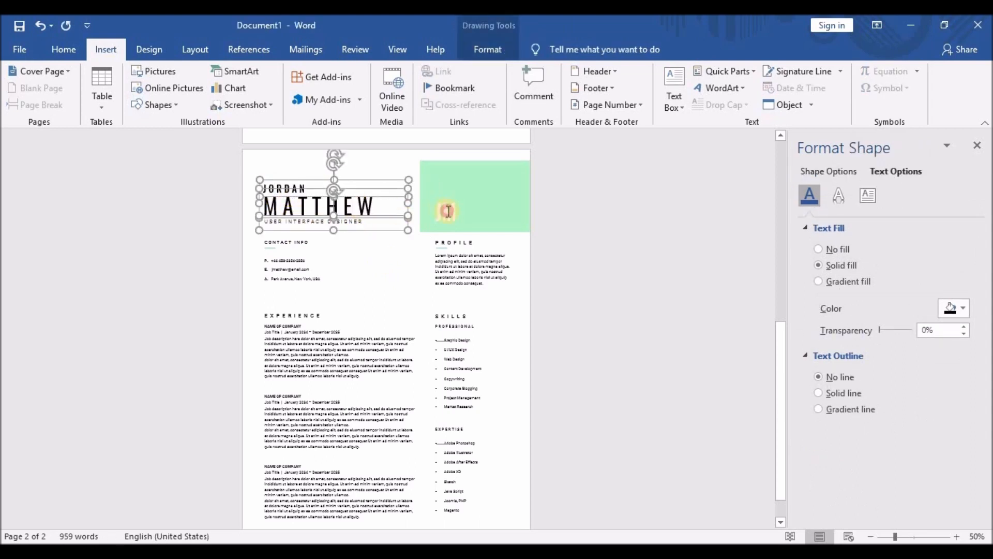
{"action": "left_click", "coordinate": [446, 212], "text": "ctrl"}
{"action": "left_click", "coordinate": [451, 175], "text": "ctrl"}
{"action": "key", "text": "Up"}
{"action": "key", "text": "Up"}
{"action": "key", "text": "Up"}
{"action": "key", "text": "Up"}
{"action": "key", "text": "Up"}
{"action": "key", "text": "Up"}
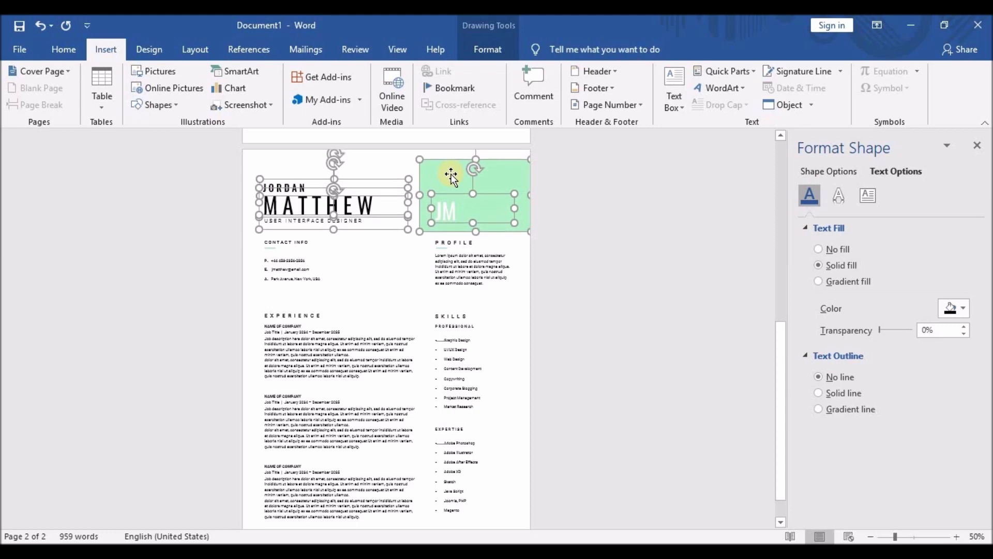
{"action": "key", "text": "Up"}
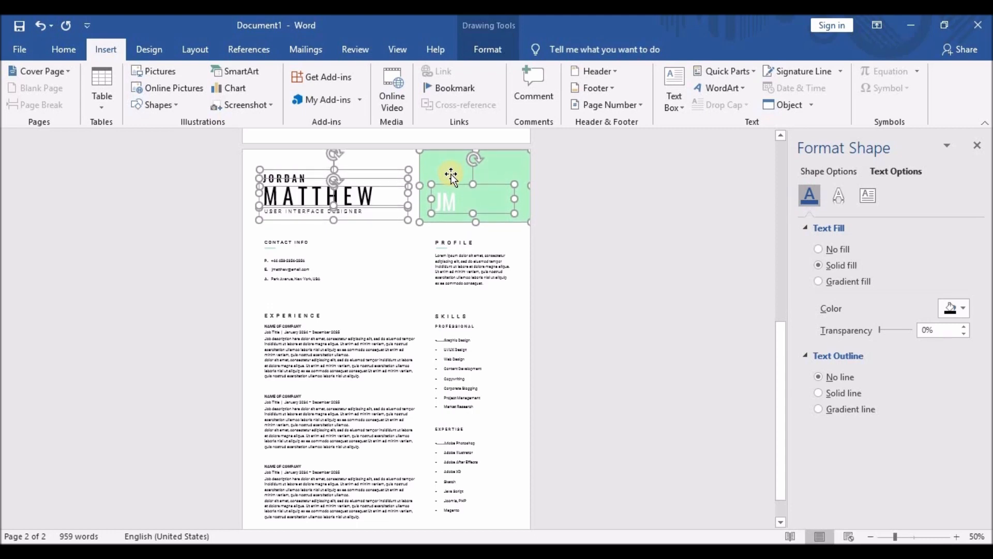
{"action": "left_click", "coordinate": [371, 295]}
Delete the CONTACT INFO heading and the contact details box.
{"action": "left_click", "coordinate": [274, 243]}
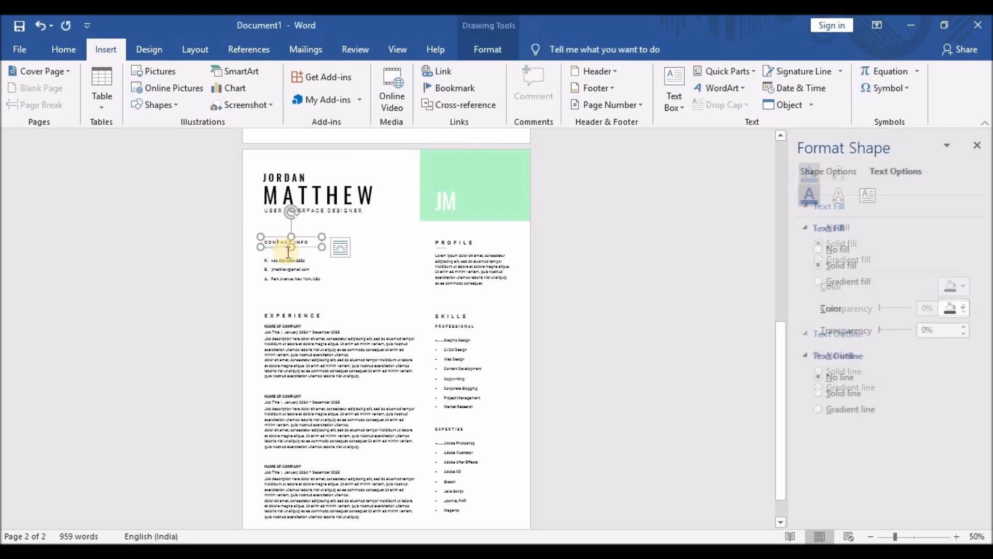
{"action": "left_click", "coordinate": [284, 239]}
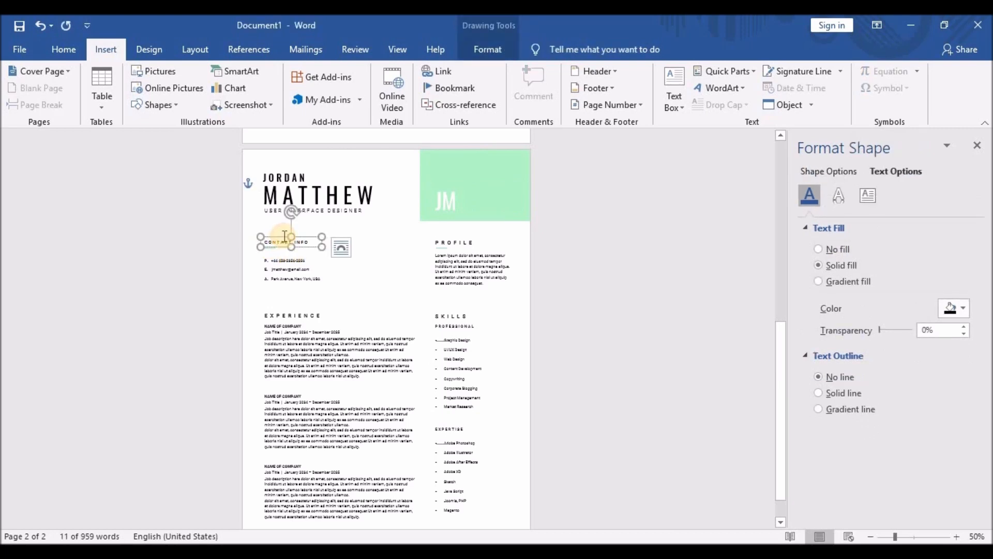
{"action": "key", "text": "Delete"}
{"action": "left_click", "coordinate": [283, 260]}
{"action": "left_click", "coordinate": [282, 256]}
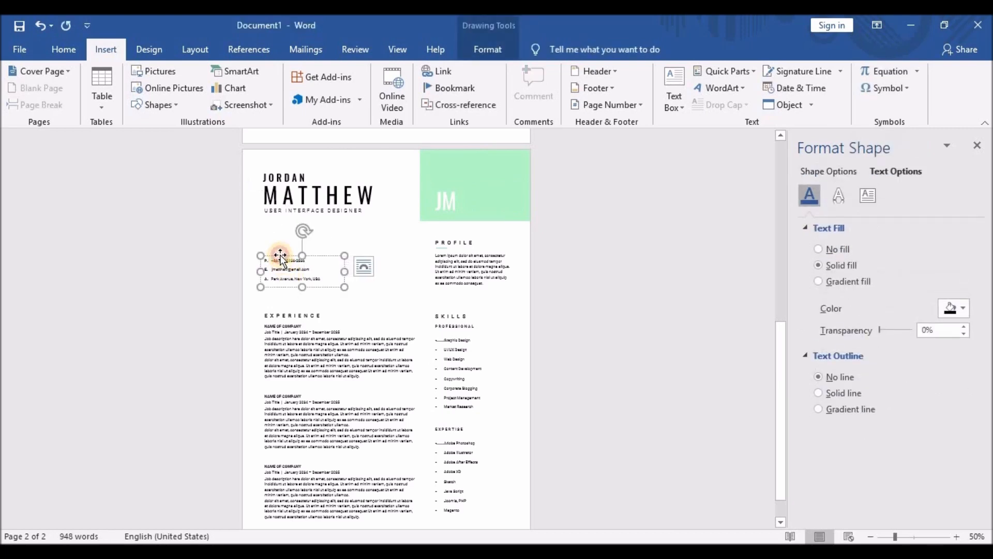
{"action": "key", "text": "Delete"}
Delete the PROFILE heading and its paragraph box.
{"action": "left_click", "coordinate": [451, 243]}
{"action": "key", "text": "Delete"}
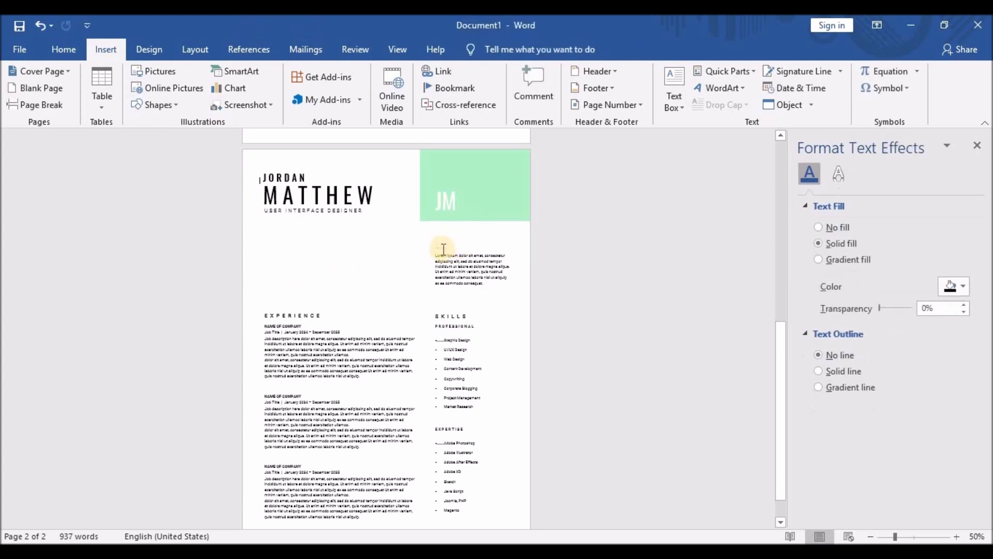
{"action": "left_click", "coordinate": [449, 259]}
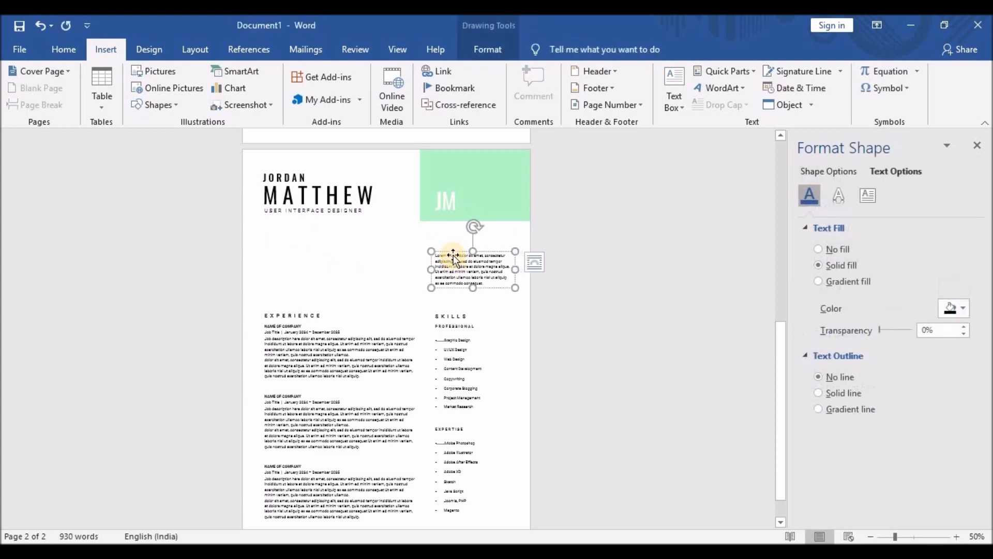
{"action": "key", "text": "Delete"}
{"action": "scroll", "coordinate": [337, 268], "scroll_direction": "down", "scroll_amount": 1}
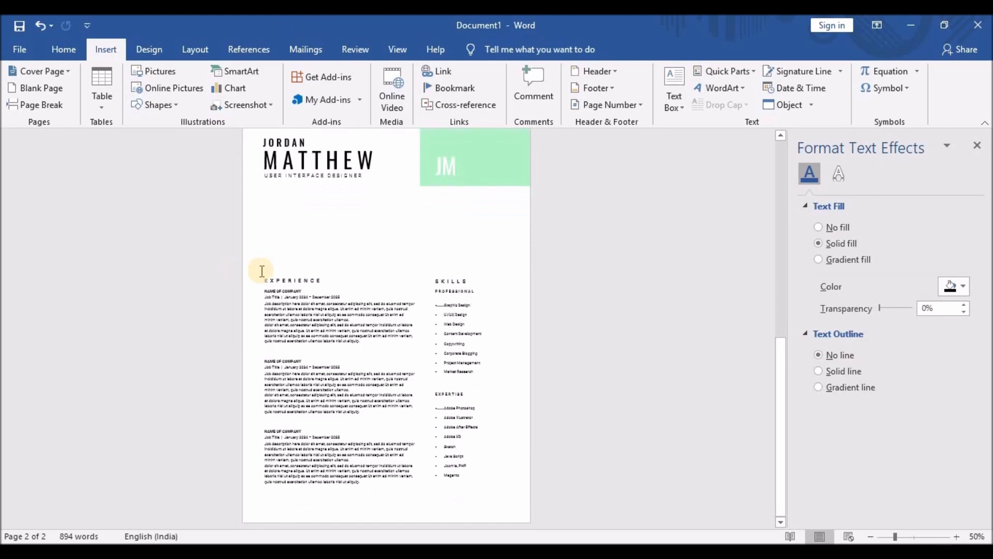
Select the Experience, Skills, Professional and Expertise boxes and nudge them up six steps.
{"action": "left_click", "coordinate": [288, 281]}
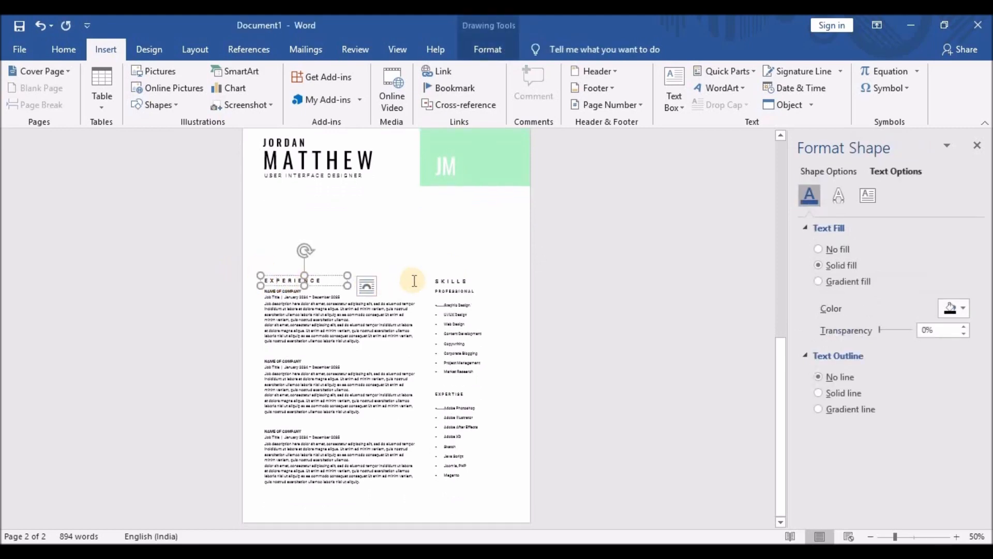
{"action": "left_click", "coordinate": [442, 281], "text": "shift"}
{"action": "left_click", "coordinate": [451, 290], "text": "shift"}
{"action": "left_click", "coordinate": [306, 296], "text": "shift"}
{"action": "left_click", "coordinate": [452, 396], "text": "shift"}
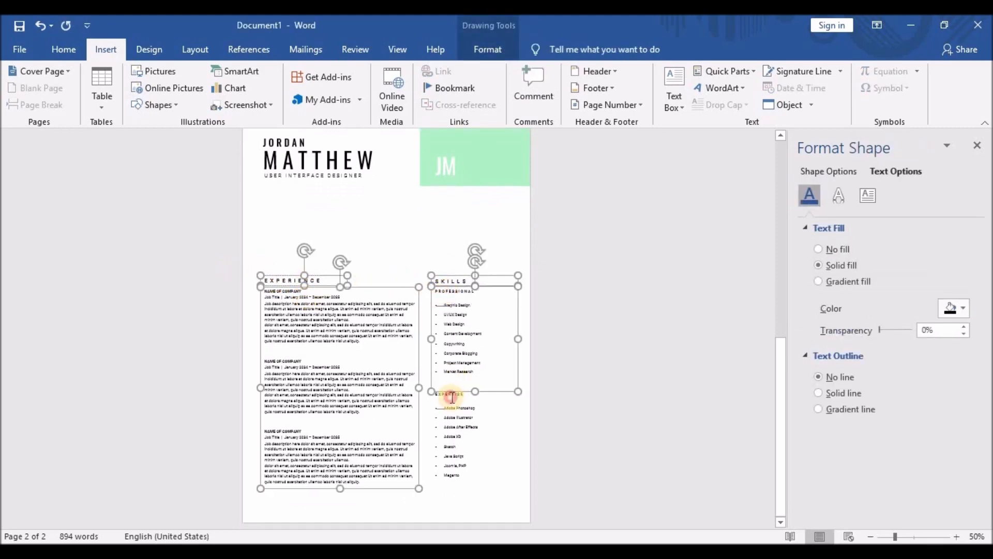
{"action": "key", "text": "Up"}
{"action": "key", "text": "Up"}
{"action": "key", "text": "Up"}
{"action": "key", "text": "Up"}
{"action": "key", "text": "Up"}
{"action": "key", "text": "Up"}
{"action": "key", "text": "Up"}
{"action": "key", "text": "Up"}
{"action": "key", "text": "Up"}
{"action": "key", "text": "Up"}
{"action": "key", "text": "Up"}
{"action": "key", "text": "Up"}
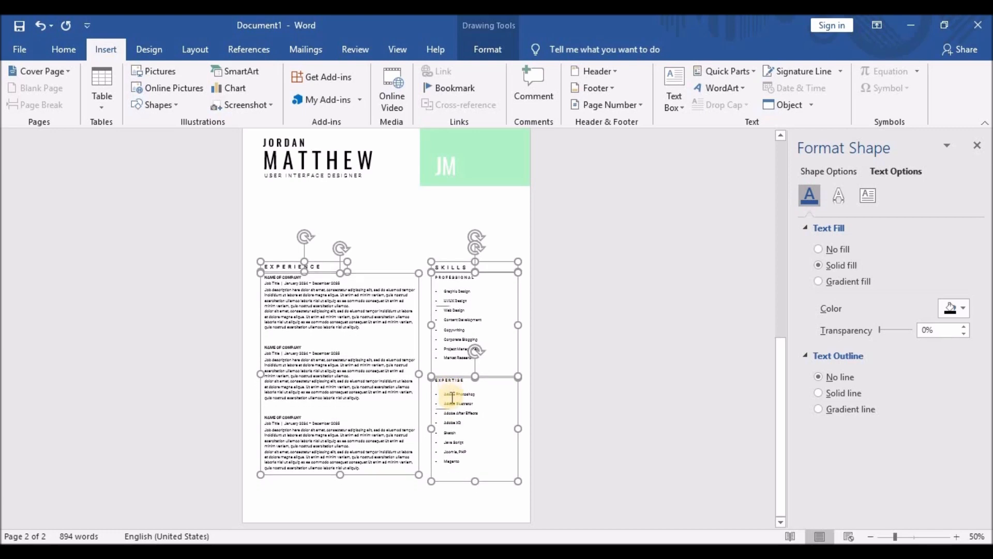
{"action": "key", "text": "Up"}
{"action": "key", "text": "Up"}
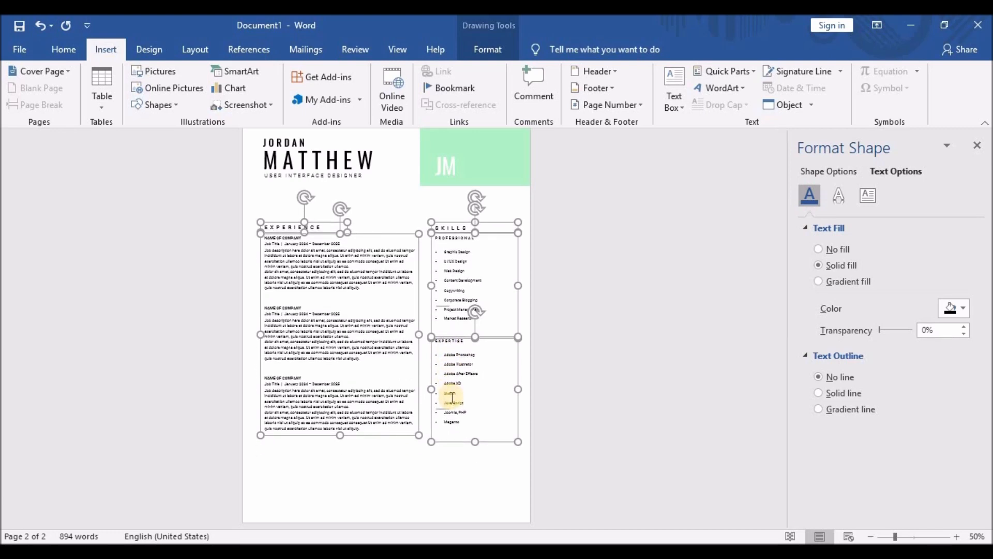
{"action": "key", "text": "Up"}
{"action": "key", "text": "Up"}
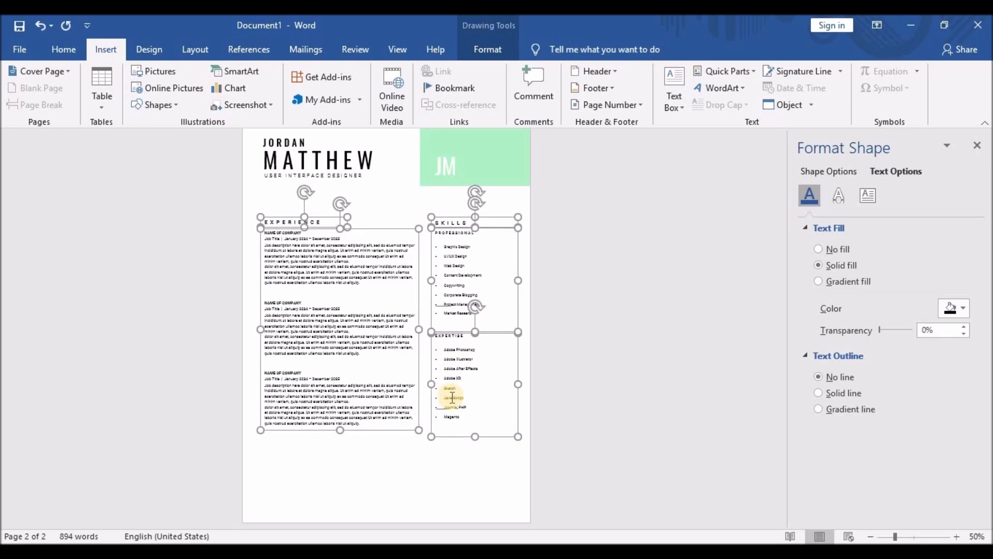
{"action": "key", "text": "Up"}
{"action": "key", "text": "Up"}
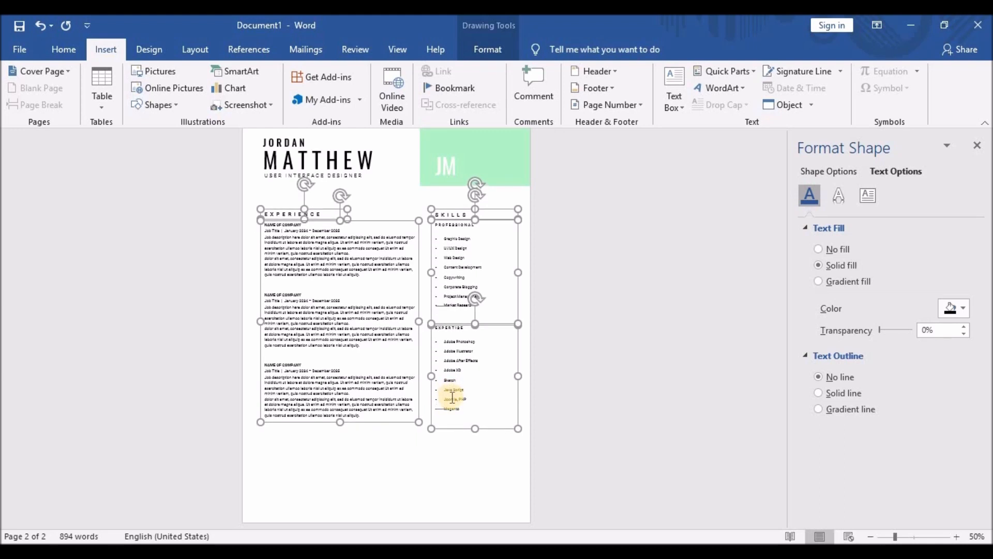
{"action": "key", "text": "Up"}
{"action": "key", "text": "Up"}
{"action": "key", "text": "Up"}
{"action": "key", "text": "Up"}
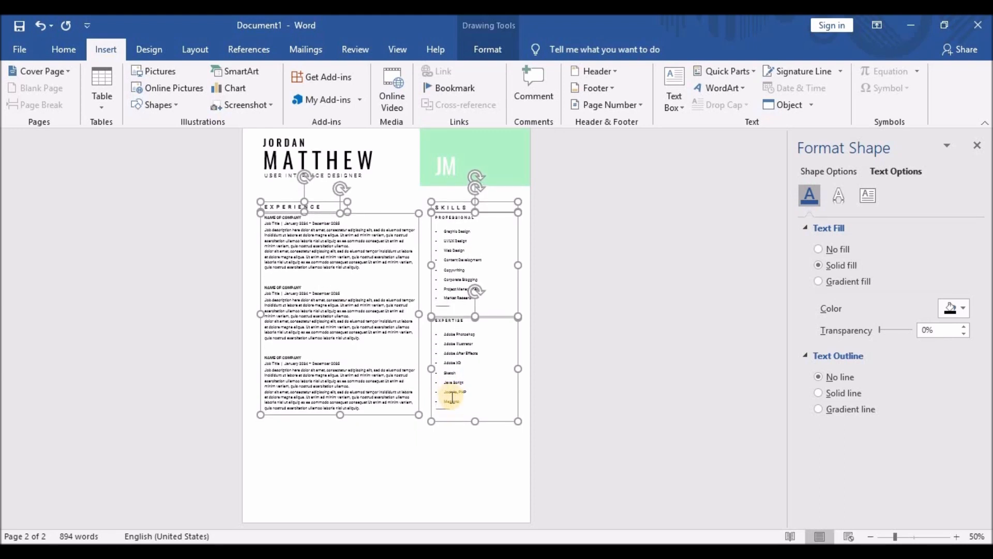
{"action": "key", "text": "Up"}
{"action": "key", "text": "Up"}
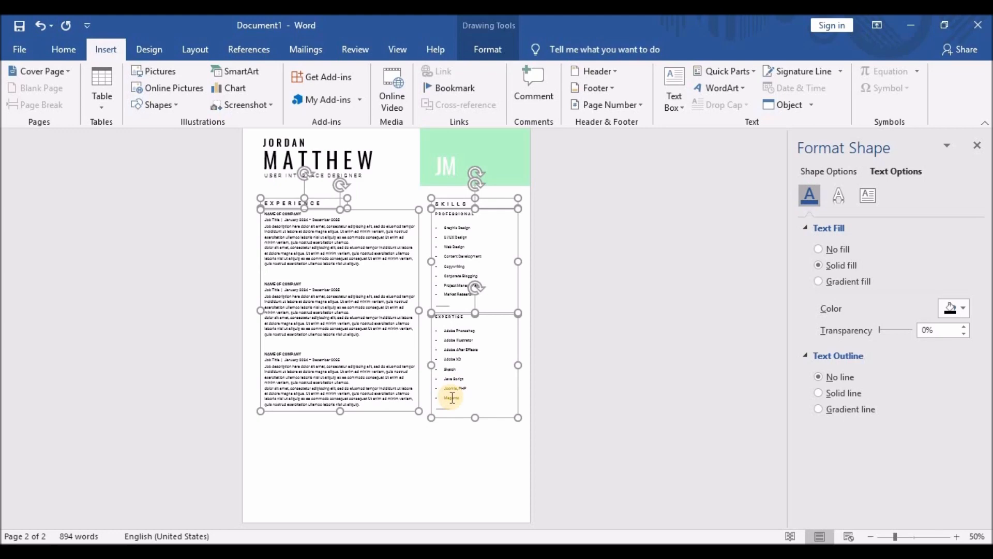
{"action": "scroll", "coordinate": [452, 398], "scroll_direction": "up", "scroll_amount": 2}
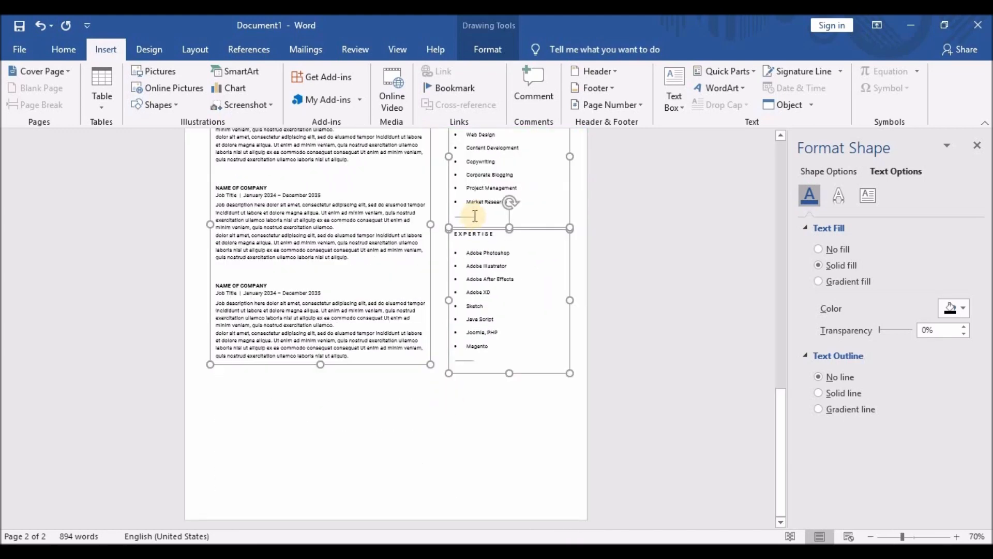
Select the two short divider lines in the Skills column and move them up.
{"action": "left_click", "coordinate": [475, 216]}
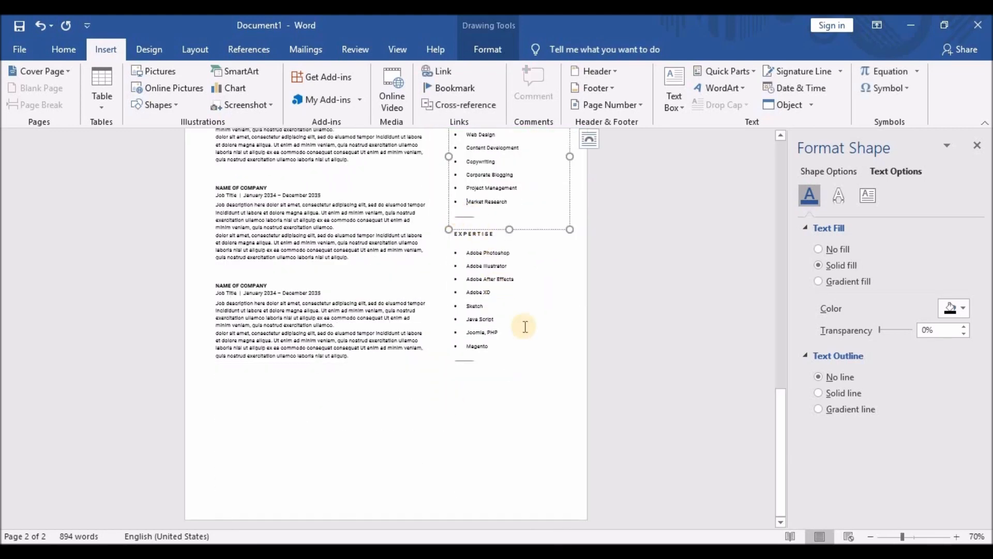
{"action": "left_click", "coordinate": [464, 361]}
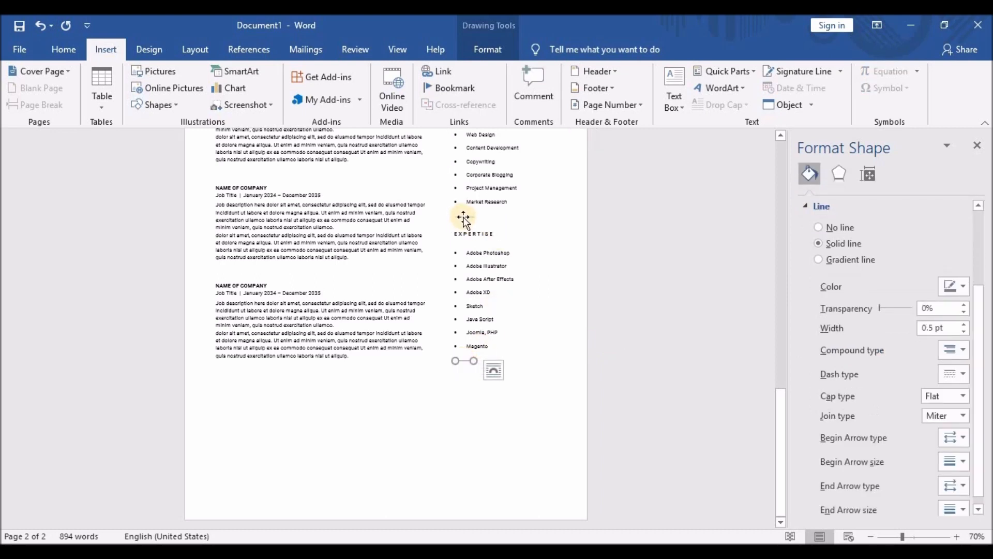
{"action": "left_click", "coordinate": [464, 217], "text": "shift"}
{"action": "key", "text": "Up"}
{"action": "key", "text": "Up"}
{"action": "key", "text": "Up"}
{"action": "key", "text": "Up"}
{"action": "key", "text": "Up"}
{"action": "key", "text": "Up"}
{"action": "key", "text": "Up"}
{"action": "key", "text": "Up"}
{"action": "key", "text": "Up"}
{"action": "key", "text": "Up"}
{"action": "key", "text": "Up"}
{"action": "key", "text": "Up"}
{"action": "key", "text": "Up"}
{"action": "key", "text": "Up"}
{"action": "key", "text": "Up"}
{"action": "key", "text": "Up"}
{"action": "key", "text": "Up"}
{"action": "key", "text": "Up"}
{"action": "key", "text": "Up"}
{"action": "key", "text": "Up"}
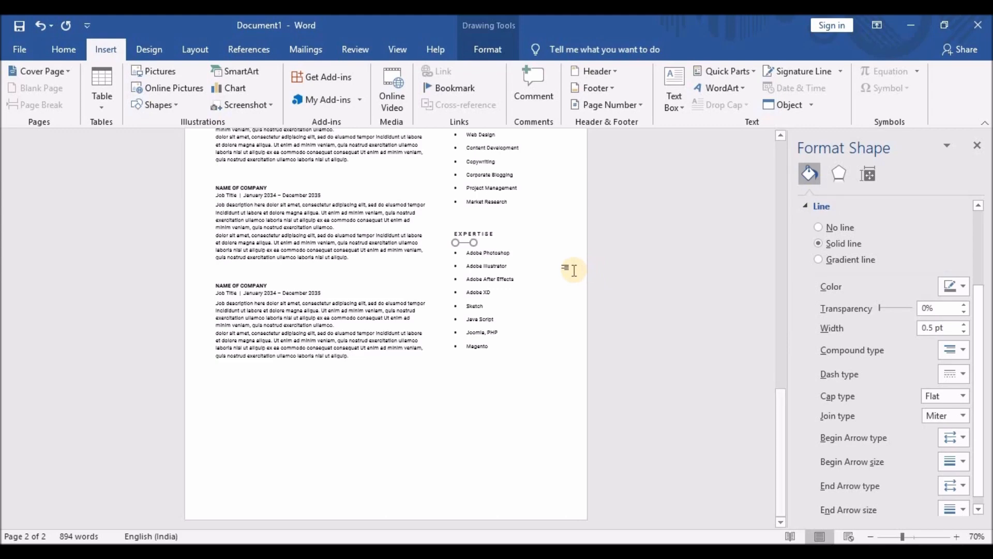
{"action": "left_click", "coordinate": [328, 448]}
{"action": "scroll", "coordinate": [362, 414], "scroll_direction": "up", "scroll_amount": 5}
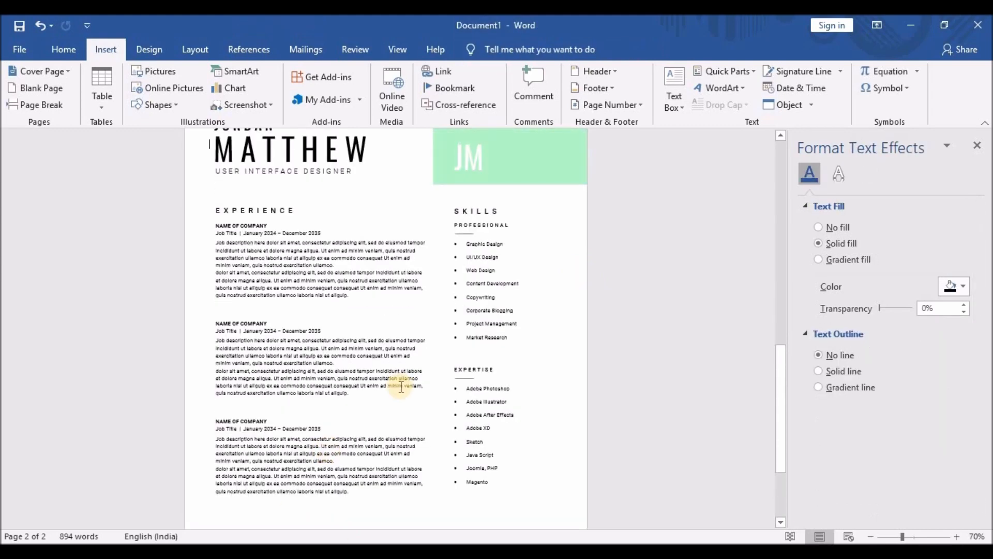
Replace the heading's XPERIENCE letters so it spells EDUCATION.
{"action": "scroll", "coordinate": [248, 254], "scroll_direction": "up", "scroll_amount": 3}
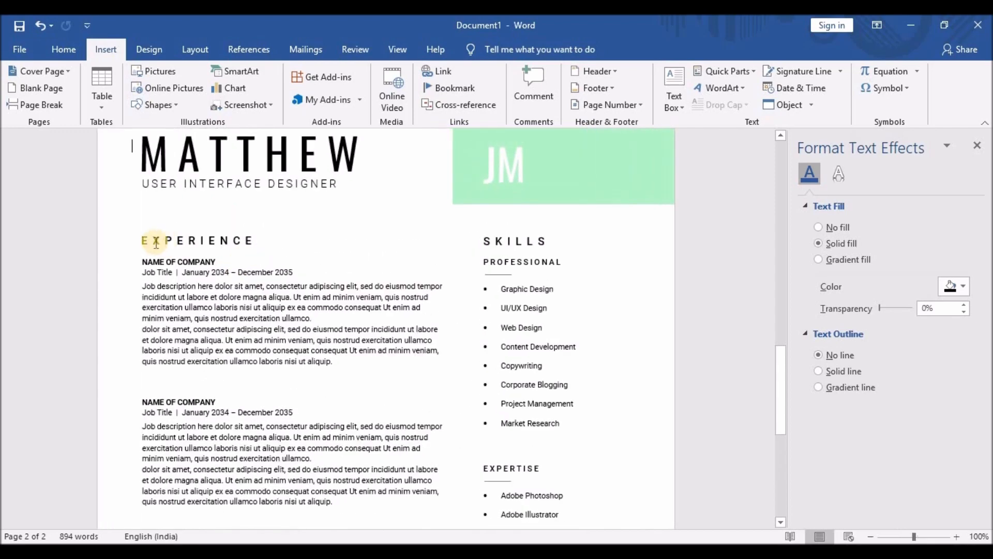
{"action": "left_click_drag", "start_coordinate": [156, 243], "coordinate": [249, 241]}
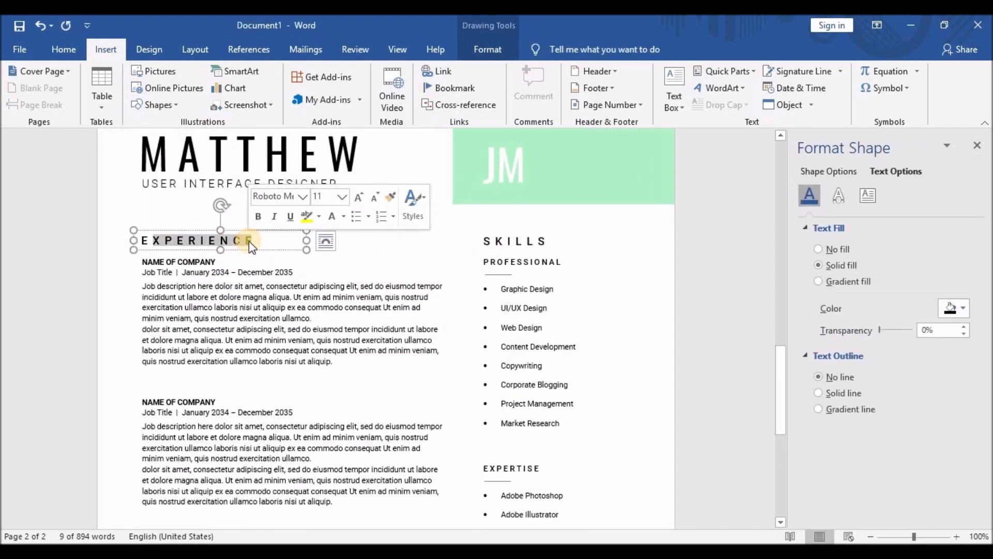
{"action": "type", "text": "DUCATION"}
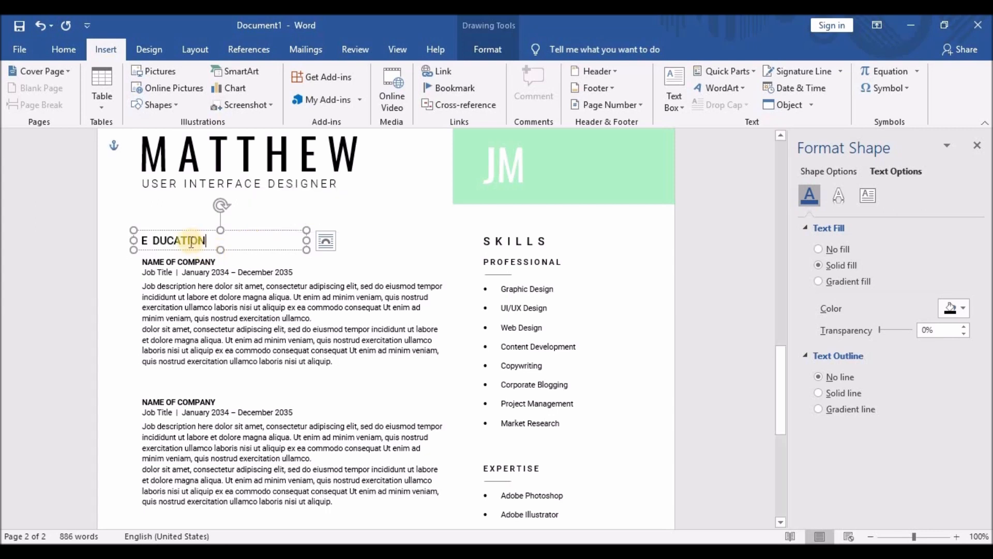
Insert spaces between the letters of EDUCATION to match the wide heading spacing.
{"action": "left_click", "coordinate": [160, 242]}
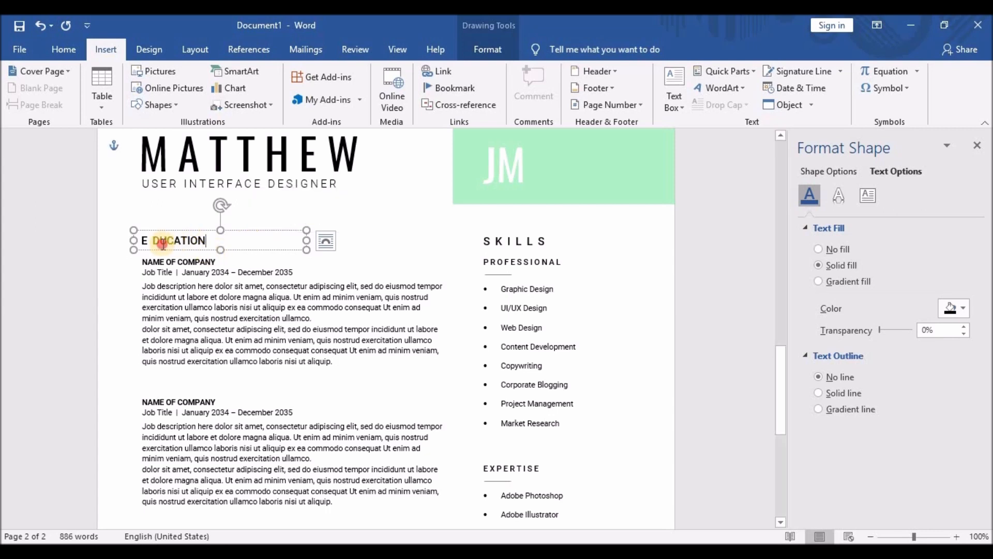
{"action": "left_click", "coordinate": [169, 243]}
{"action": "left_click", "coordinate": [179, 243]}
{"action": "left_click", "coordinate": [188, 242]}
{"action": "left_click", "coordinate": [196, 242]}
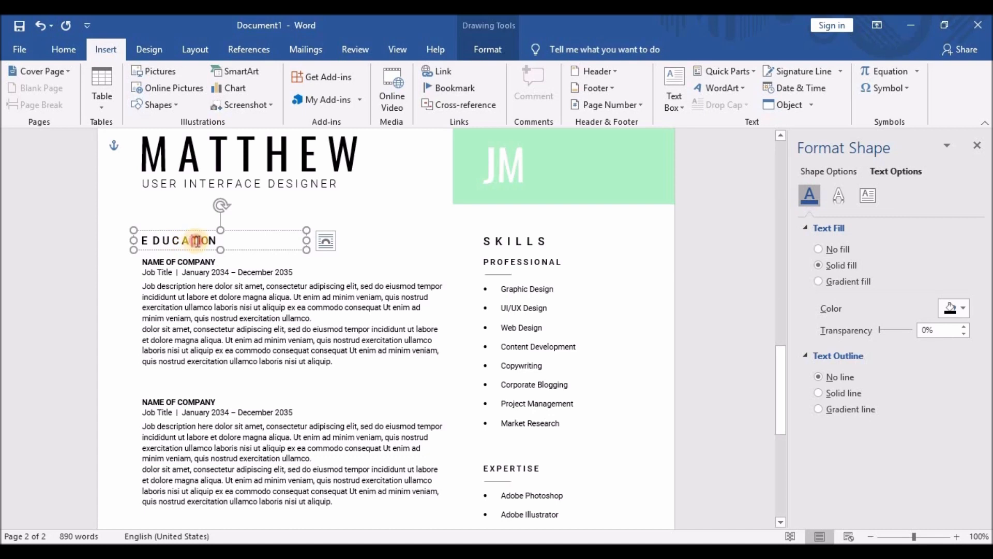
{"action": "left_click", "coordinate": [205, 243]}
{"action": "left_click", "coordinate": [214, 242]}
{"action": "left_click", "coordinate": [224, 242]}
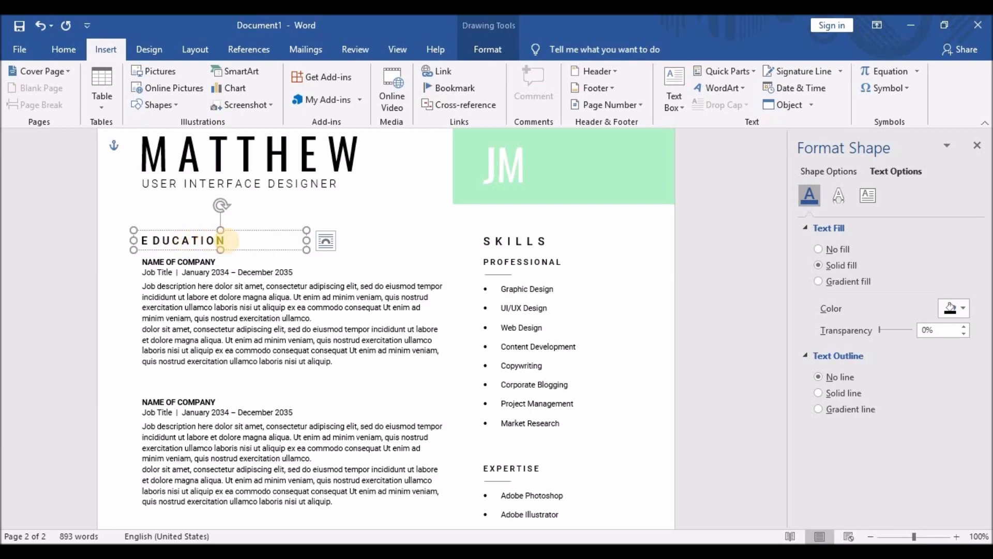
{"action": "left_click", "coordinate": [162, 241]}
{"action": "left_click", "coordinate": [175, 241]}
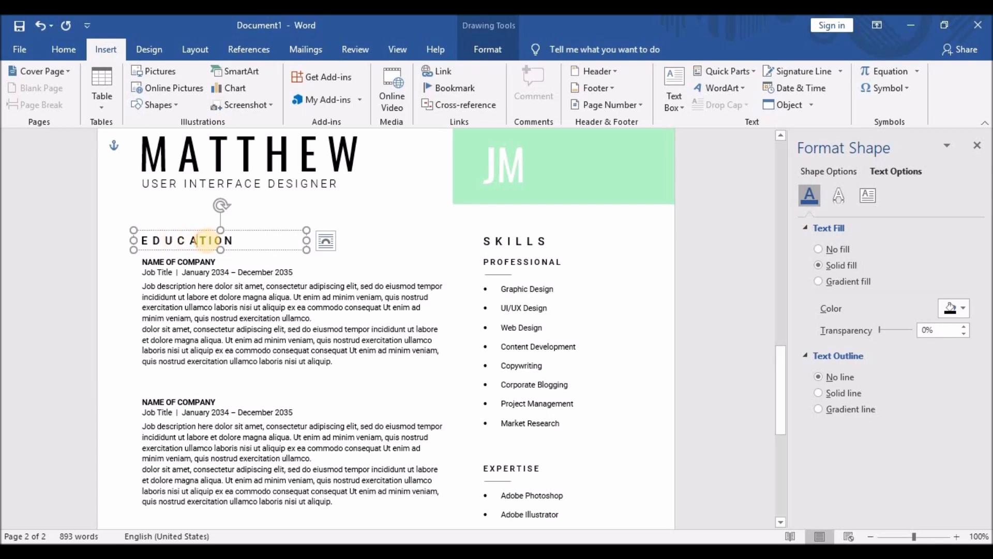
{"action": "left_click", "coordinate": [220, 241]}
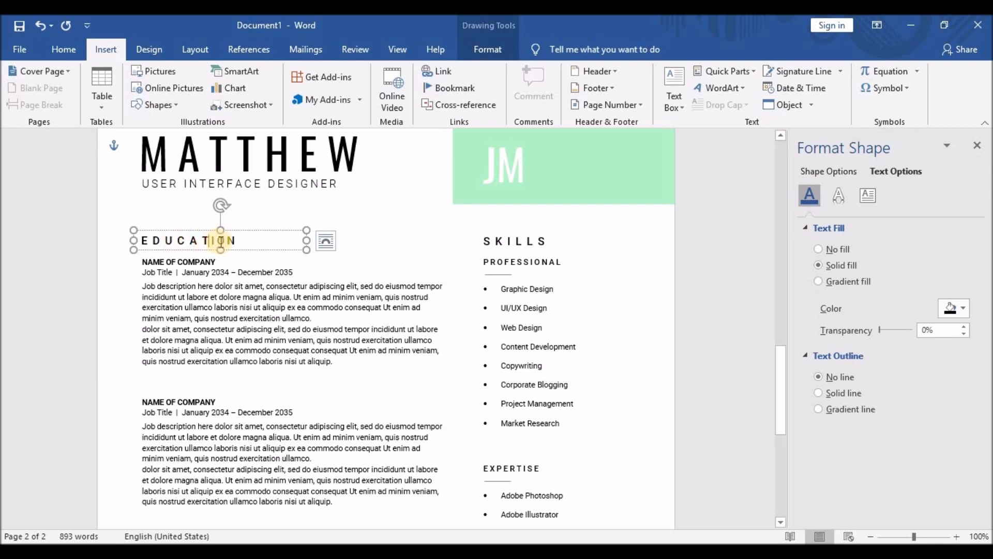
{"action": "left_click", "coordinate": [251, 272]}
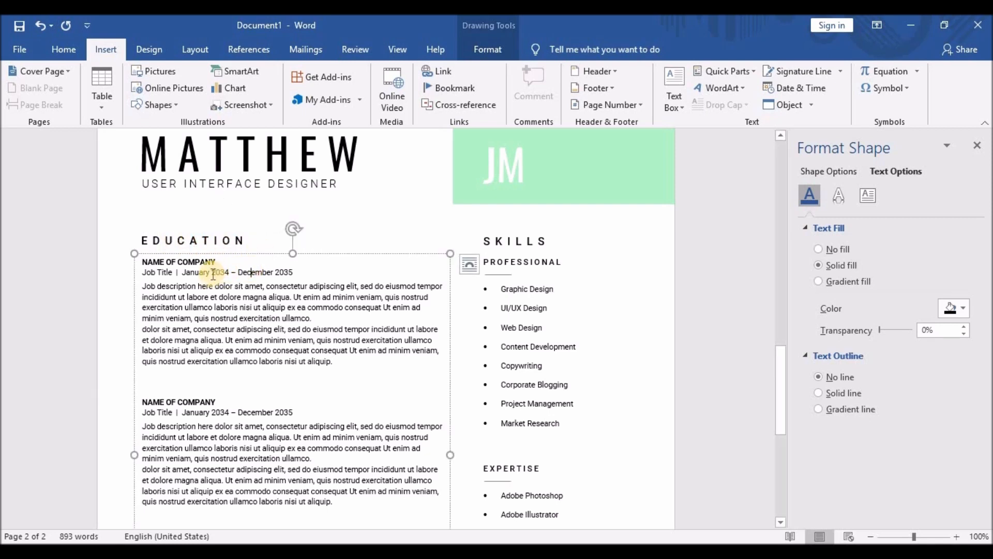
Change the first entry to NAME OF UNIVERSITY / Degree Title and paste those lines over the second entry.
{"action": "left_click_drag", "start_coordinate": [178, 262], "coordinate": [215, 269]}
{"action": "type", "text": "UNIVERSIT"}
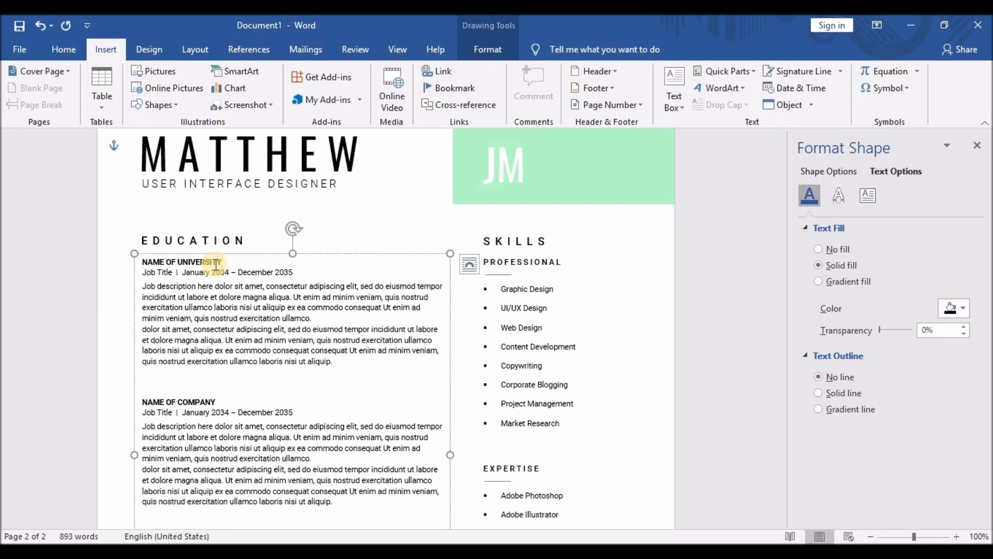
{"action": "type", "text": "Y"}
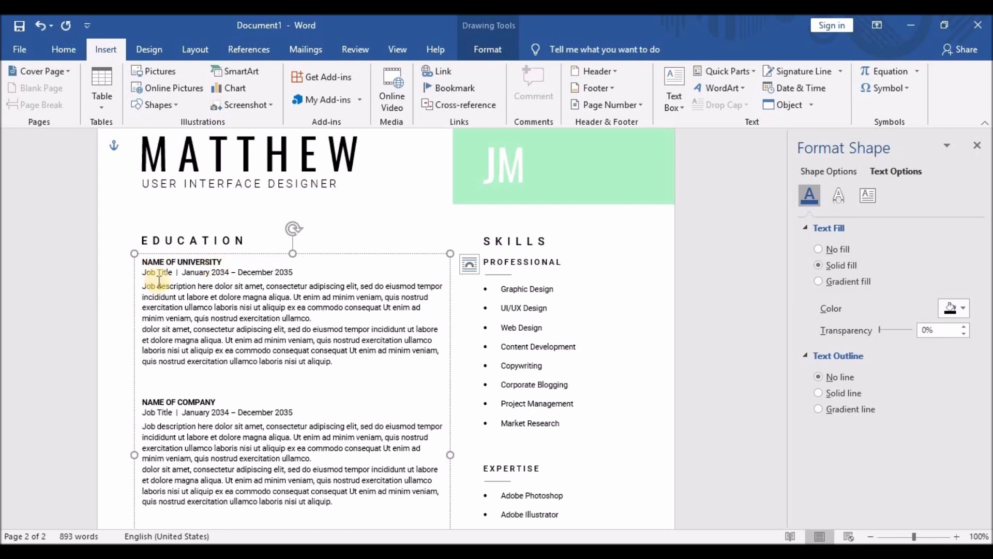
{"action": "left_click_drag", "start_coordinate": [145, 273], "coordinate": [153, 272]}
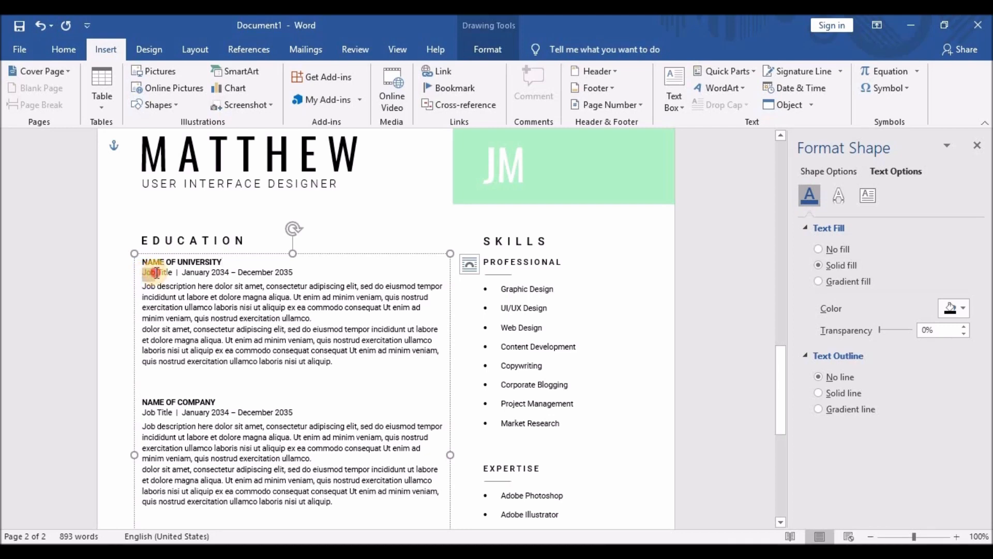
{"action": "type", "text": "Degree"}
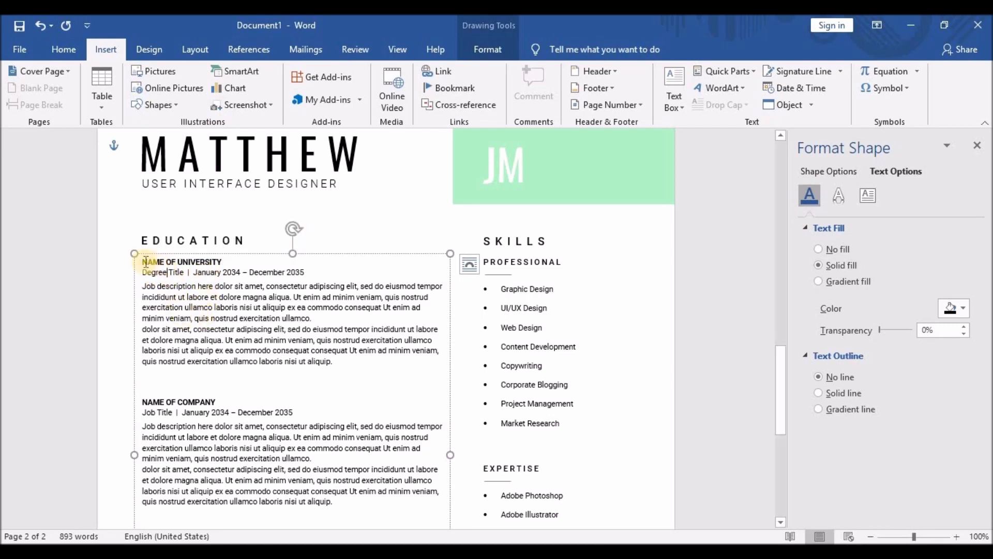
{"action": "left_click_drag", "start_coordinate": [144, 262], "coordinate": [306, 272]}
{"action": "key", "text": "ctrl+c"}
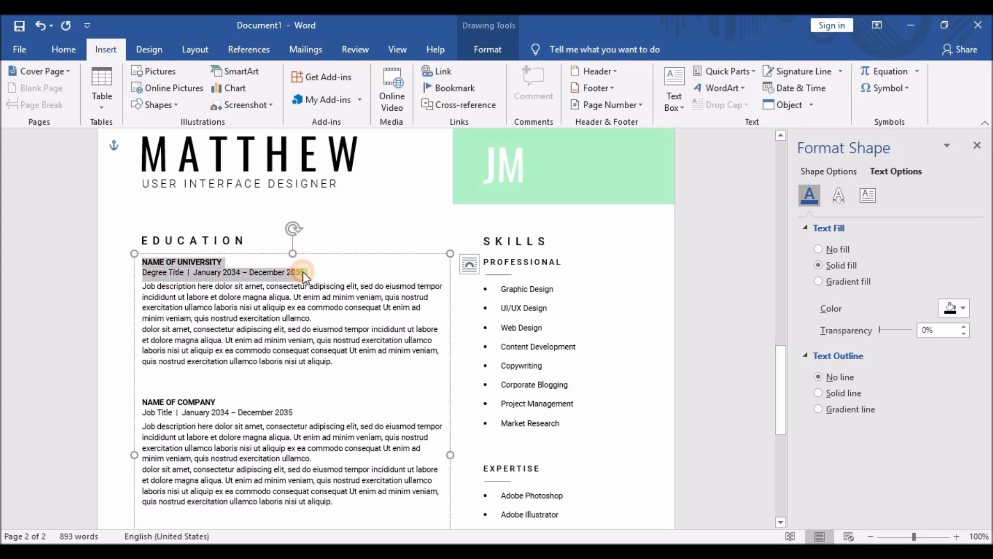
{"action": "left_click_drag", "start_coordinate": [144, 399], "coordinate": [293, 412]}
{"action": "key", "text": "ctrl+v"}
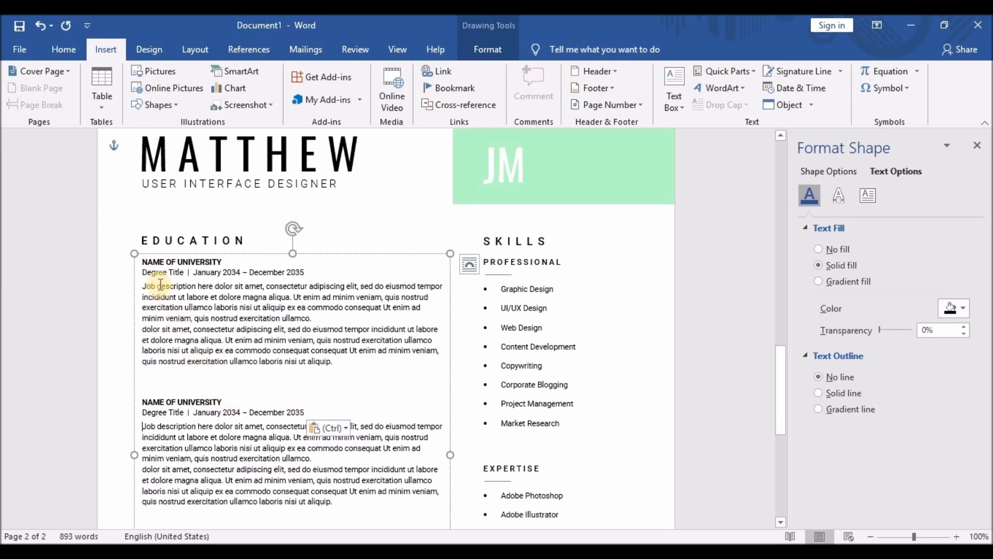
Delete the description paragraphs and empty lines under both university entries.
{"action": "left_click_drag", "start_coordinate": [142, 285], "coordinate": [349, 366]}
{"action": "key", "text": "Delete"}
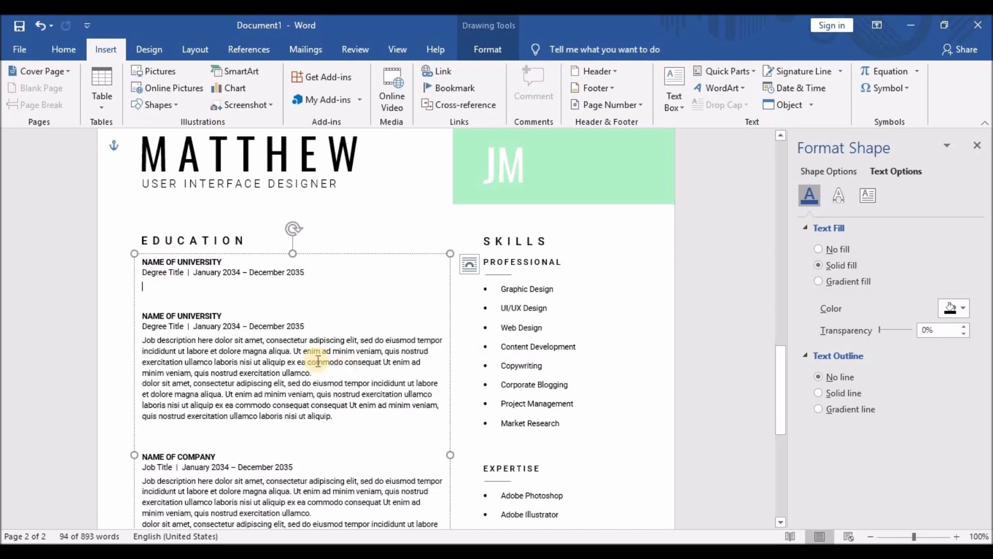
{"action": "key", "text": "Delete"}
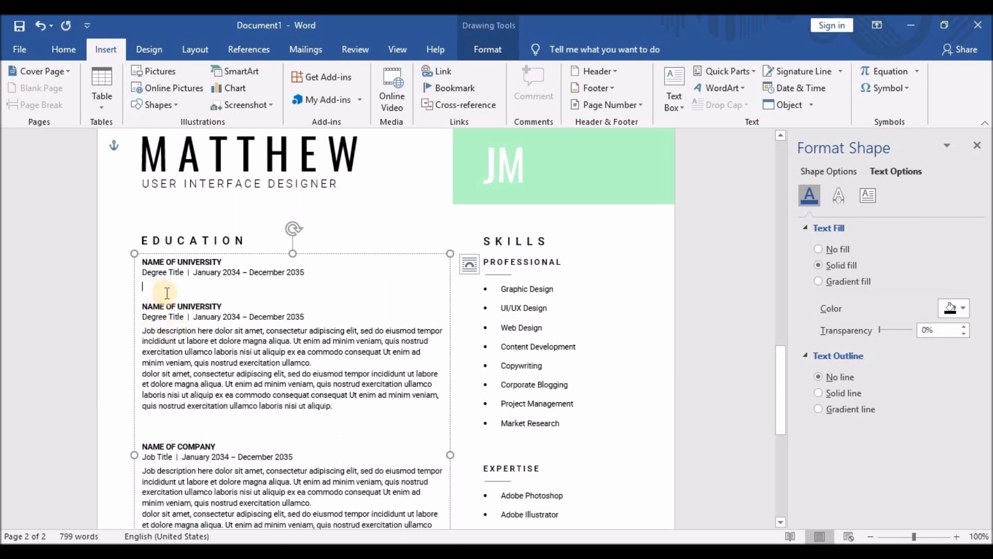
{"action": "key", "text": "Delete"}
{"action": "left_click_drag", "start_coordinate": [143, 321], "coordinate": [357, 399]}
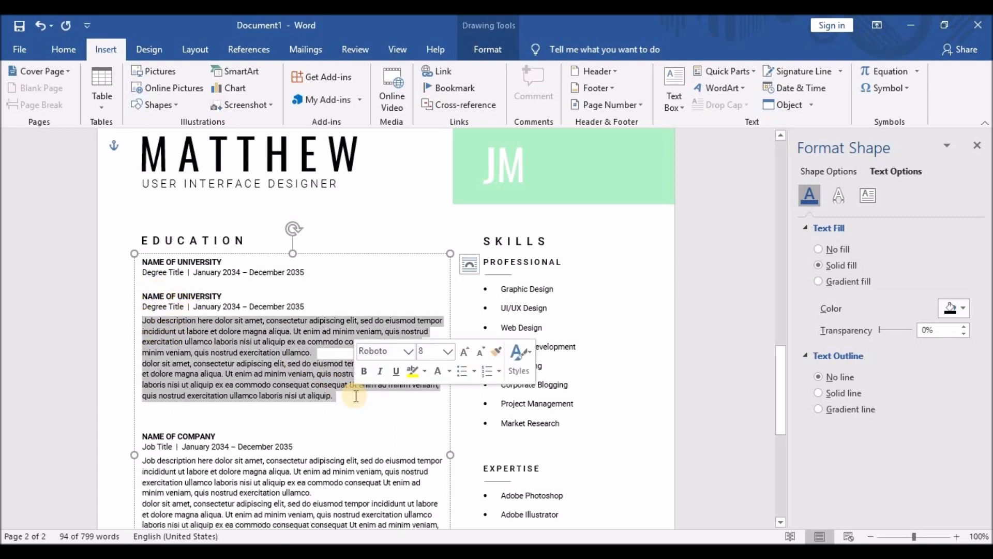
{"action": "key", "text": "BackSpace"}
{"action": "key", "text": "BackSpace"}
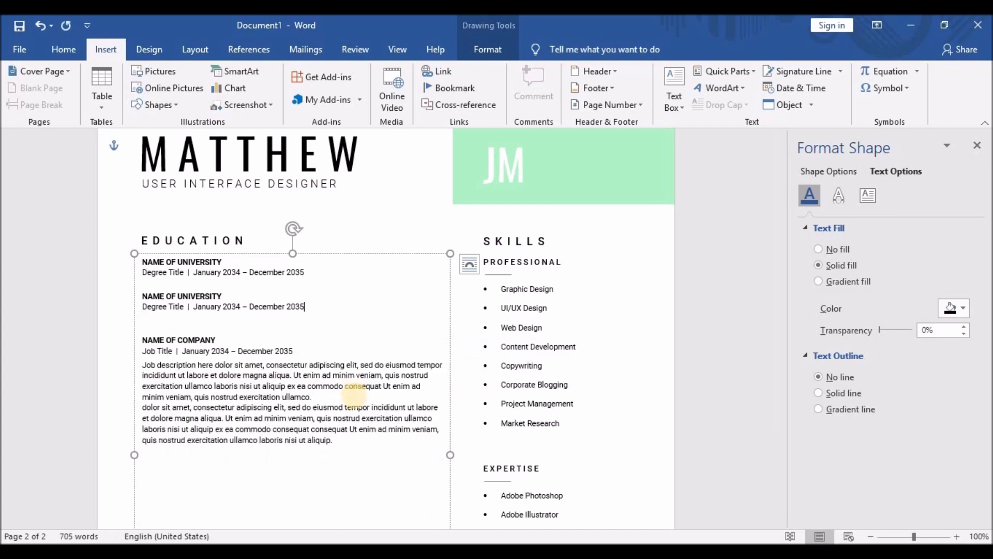
Remove the leftover NAME OF COMPANY entry and shrink the Education box to fit.
{"action": "scroll", "coordinate": [250, 360], "scroll_direction": "down", "scroll_amount": 2}
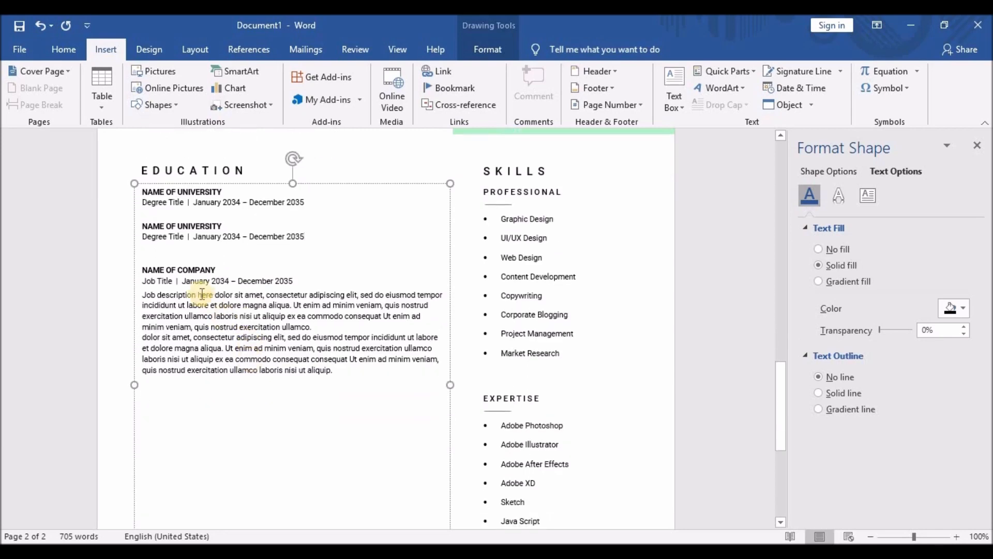
{"action": "left_click_drag", "start_coordinate": [140, 268], "coordinate": [369, 393]}
{"action": "key", "text": "BackSpace"}
{"action": "scroll", "coordinate": [281, 450], "scroll_direction": "down", "scroll_amount": 5}
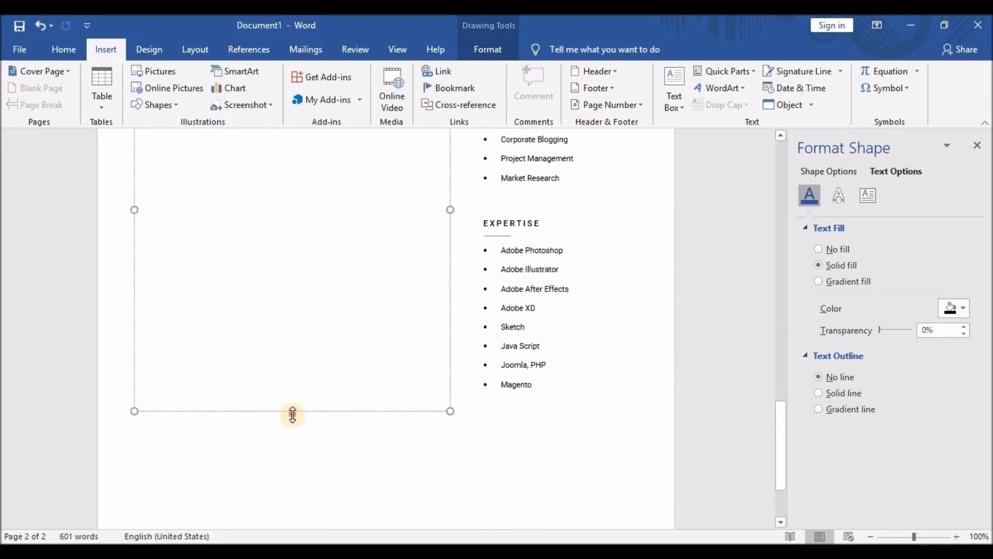
{"action": "left_click_drag", "start_coordinate": [293, 411], "coordinate": [295, 200]}
{"action": "scroll", "coordinate": [295, 201], "scroll_direction": "up", "scroll_amount": 6}
{"action": "left_click_drag", "start_coordinate": [288, 437], "coordinate": [293, 306]}
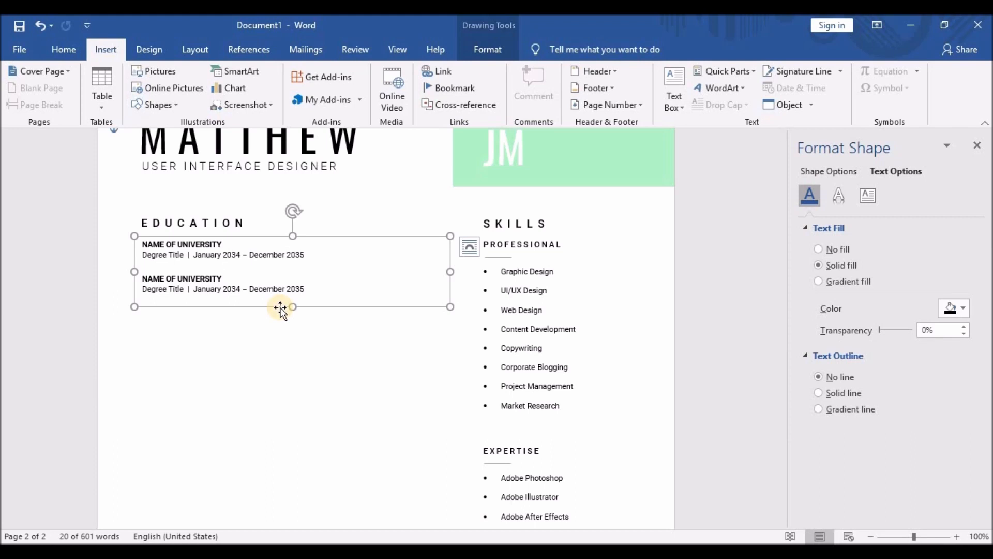
Retype the page-2 SKILLS heading as AWARDS and the PROFESSIONAL subheading as AWARD NAME.
{"action": "left_click_drag", "start_coordinate": [482, 224], "coordinate": [543, 226]}
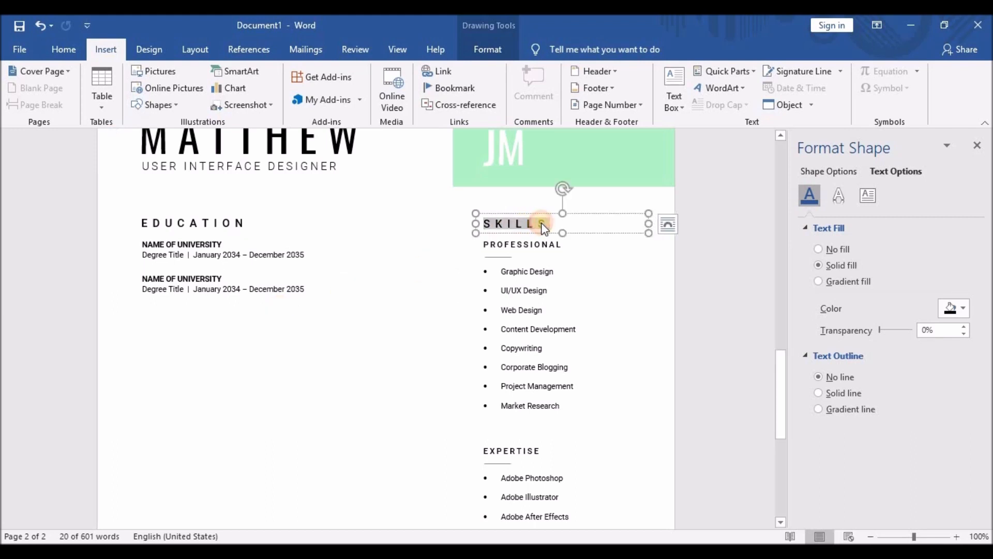
{"action": "type", "text": "AWARDS"}
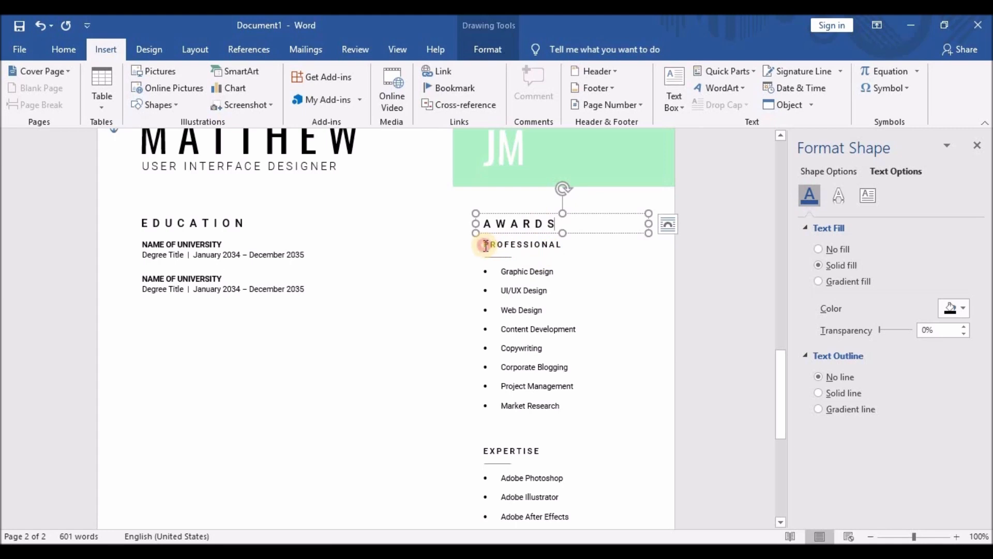
{"action": "left_click_drag", "start_coordinate": [486, 245], "coordinate": [562, 251]}
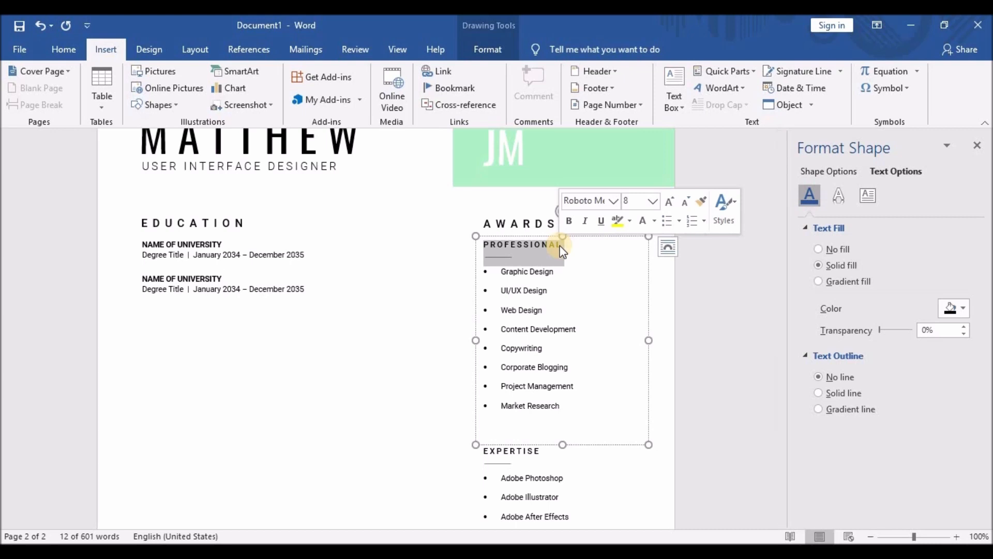
{"action": "type", "text": "AWARD NAME"}
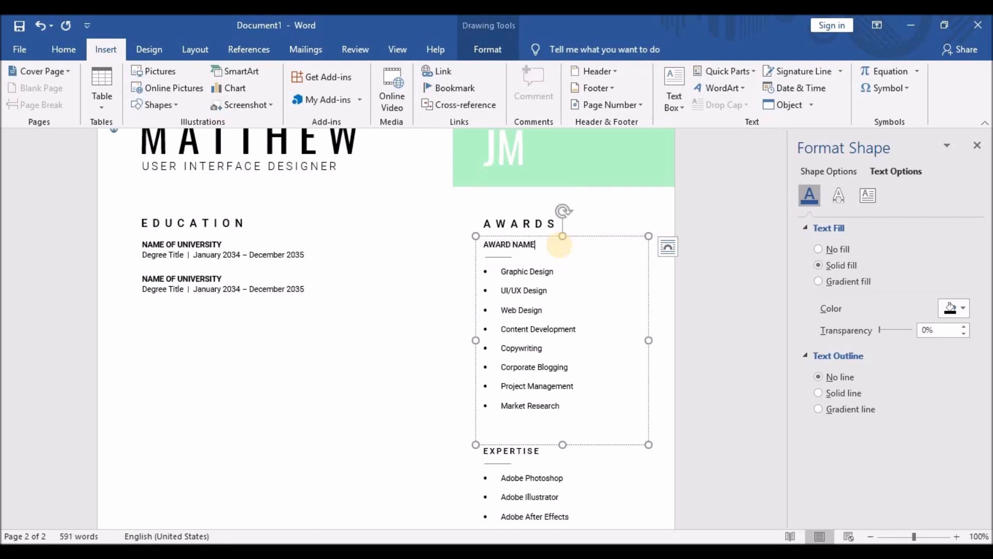
Delete the bullet list under AWARD NAME.
{"action": "left_click", "coordinate": [494, 259]}
{"action": "left_click", "coordinate": [497, 271]}
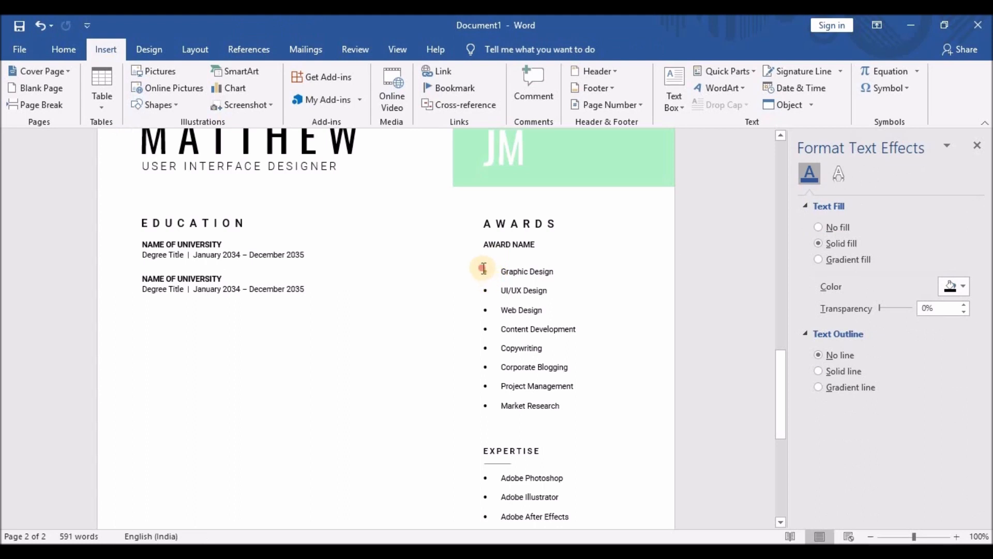
{"action": "left_click_drag", "start_coordinate": [483, 268], "coordinate": [567, 402]}
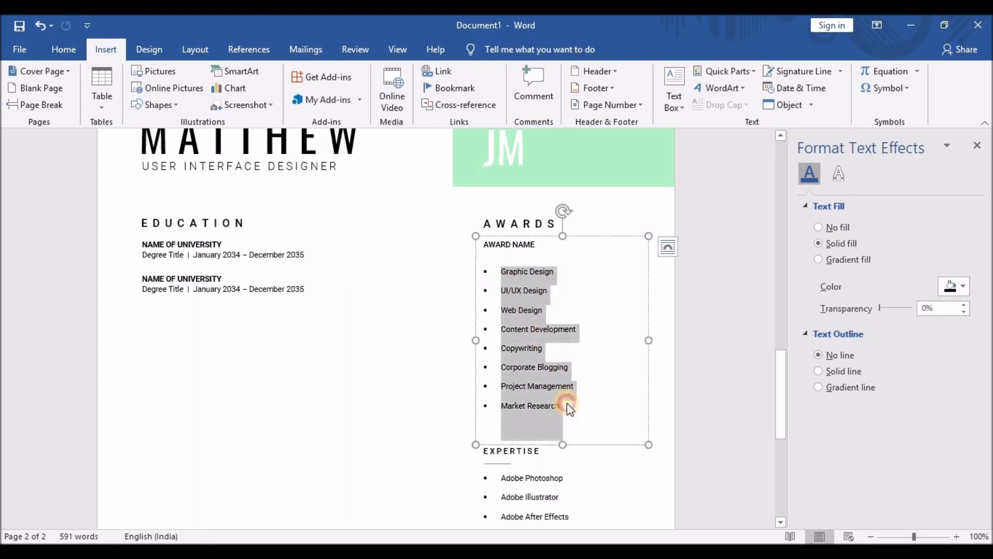
{"action": "key", "text": "Delete"}
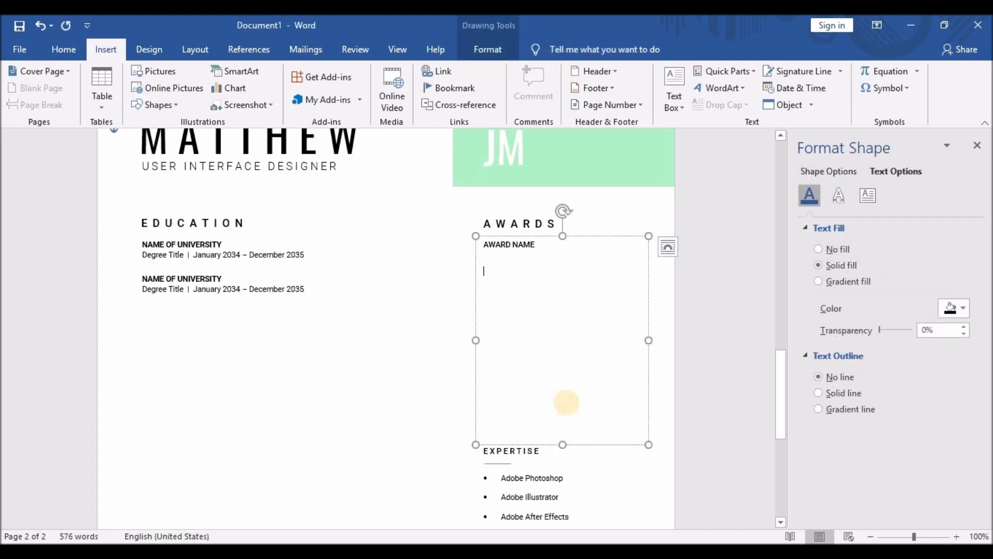
Format the AWARD NAME heading in bold Roboto, matching NAME OF UNIVERSITY.
{"action": "left_click", "coordinate": [201, 243]}
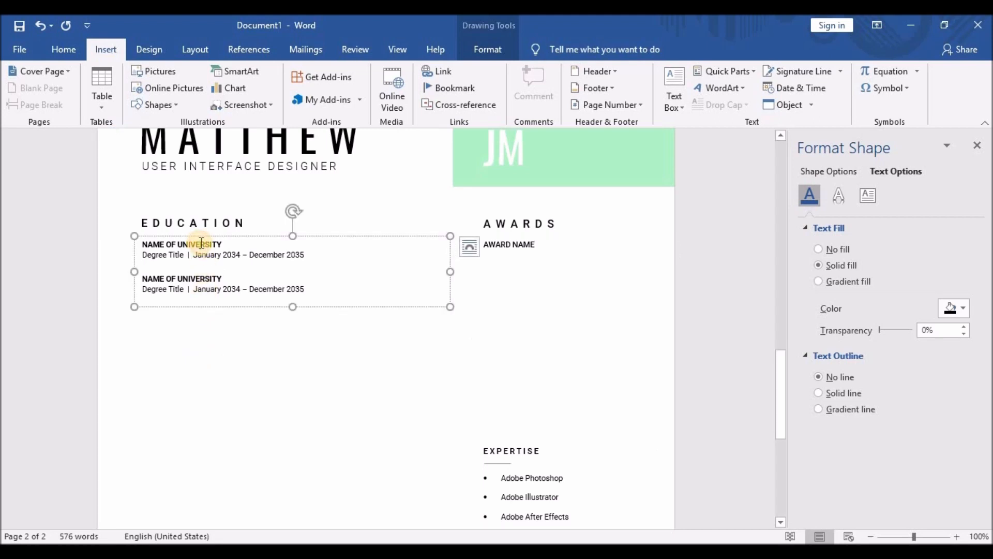
{"action": "left_click_drag", "start_coordinate": [185, 247], "coordinate": [146, 243]}
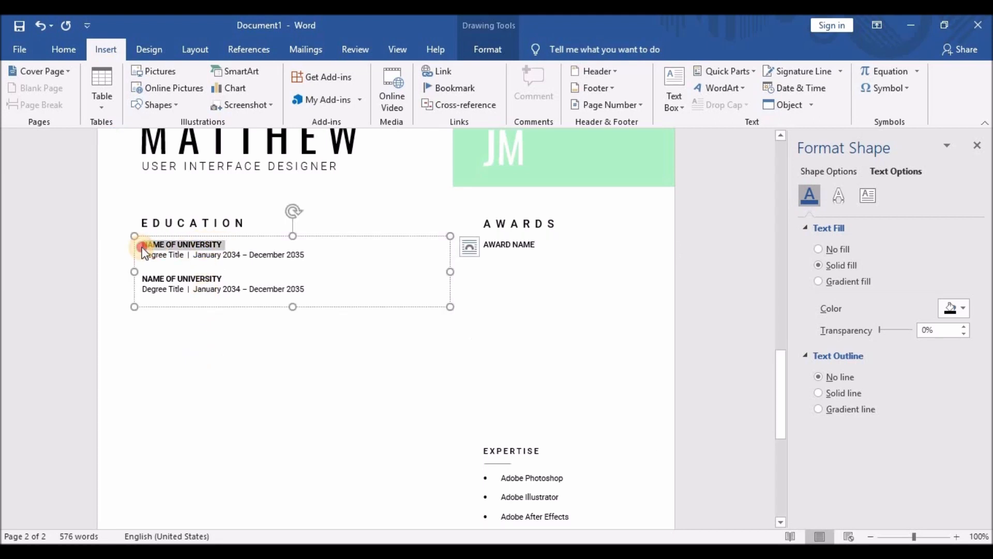
{"action": "left_click", "coordinate": [487, 248]}
{"action": "left_click_drag", "start_coordinate": [487, 247], "coordinate": [528, 244]}
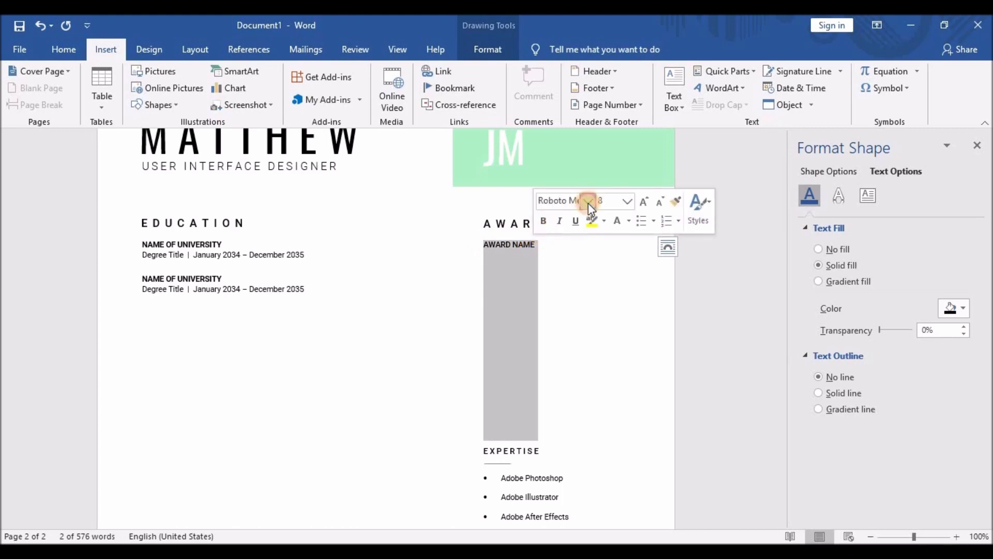
{"action": "left_click", "coordinate": [588, 200]}
{"action": "left_click", "coordinate": [582, 285]}
{"action": "left_click", "coordinate": [543, 223]}
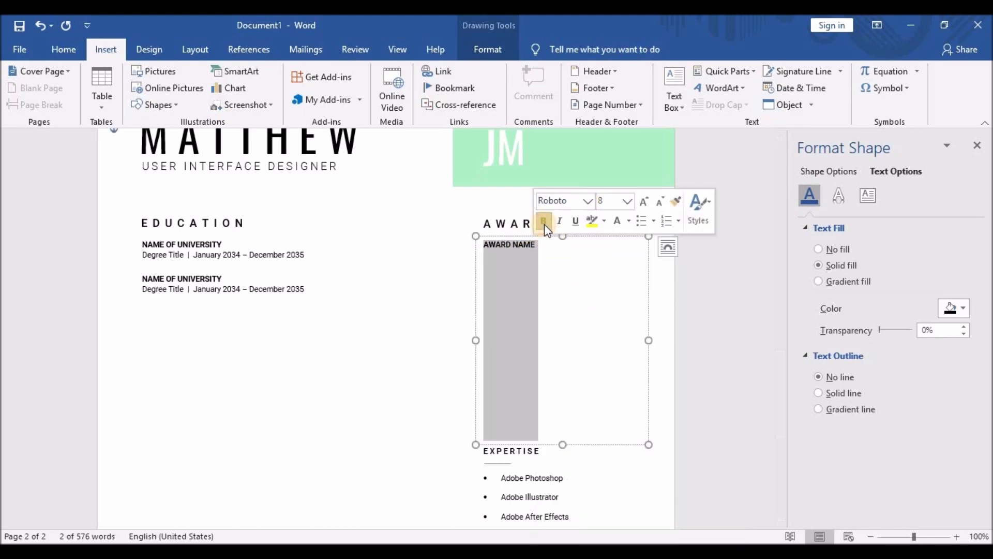
Add a new line 'Winner | January 2034' beneath AWARD NAME.
{"action": "left_click", "coordinate": [545, 253]}
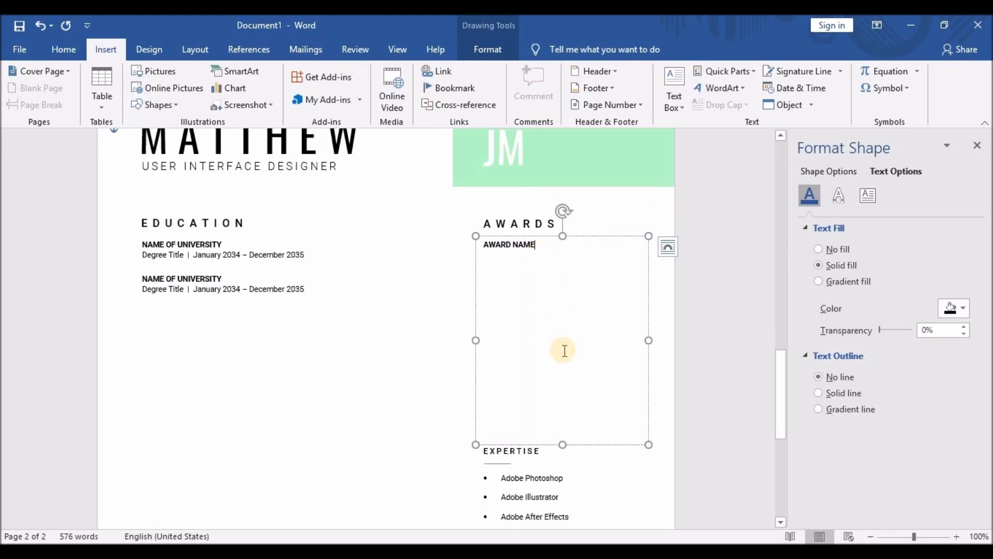
{"action": "triple_click", "coordinate": [545, 244]}
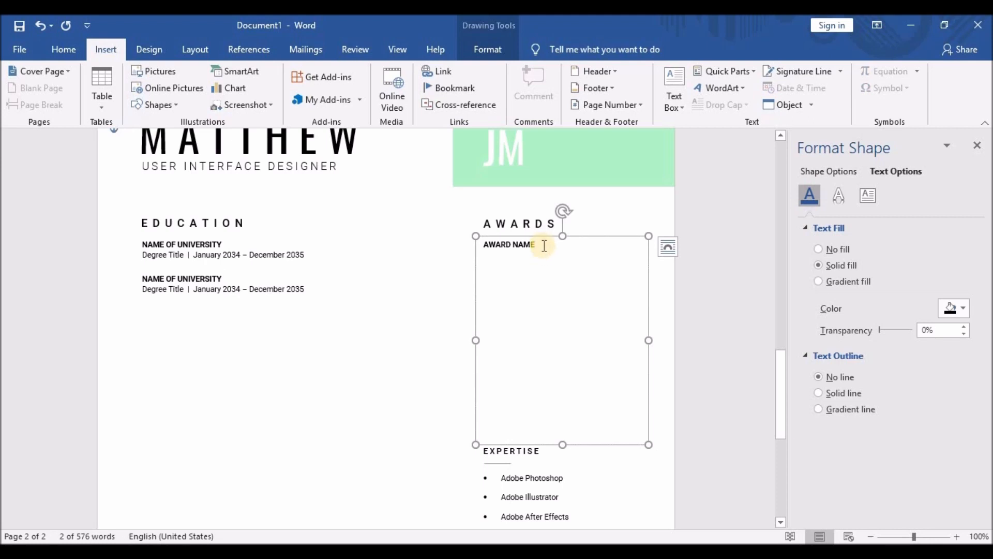
{"action": "left_click", "coordinate": [544, 244]}
{"action": "key", "text": "Return"}
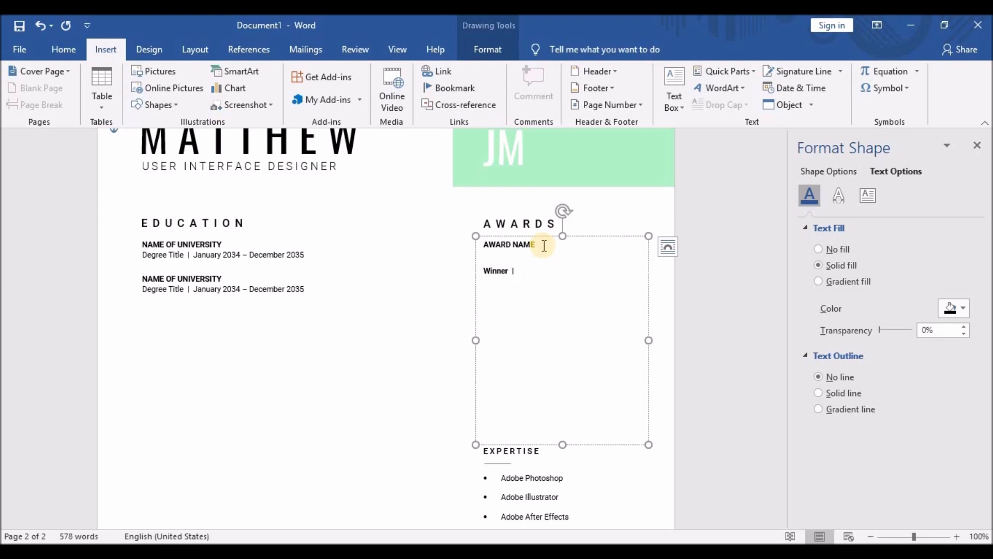
{"action": "type", "text": "Winner  |  January"}
Copy the Lorem ipsum paragraph from the Profile section.
{"action": "left_click", "coordinate": [63, 49]}
{"action": "scroll", "coordinate": [293, 224], "scroll_direction": "up", "scroll_amount": 14}
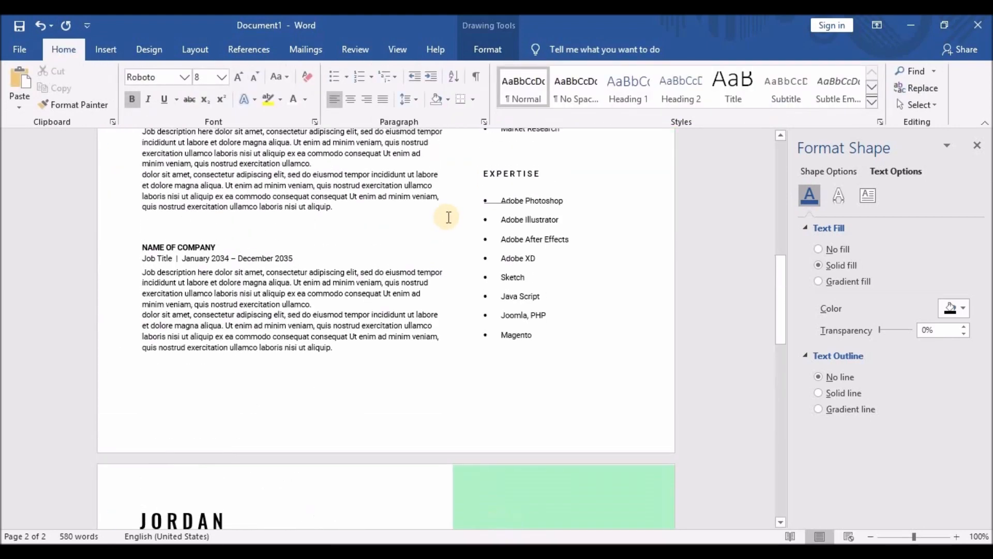
{"action": "scroll", "coordinate": [499, 234], "scroll_direction": "up", "scroll_amount": 3}
{"action": "left_click_drag", "start_coordinate": [484, 175], "coordinate": [621, 208]}
{"action": "key", "text": "ctrl+c"}
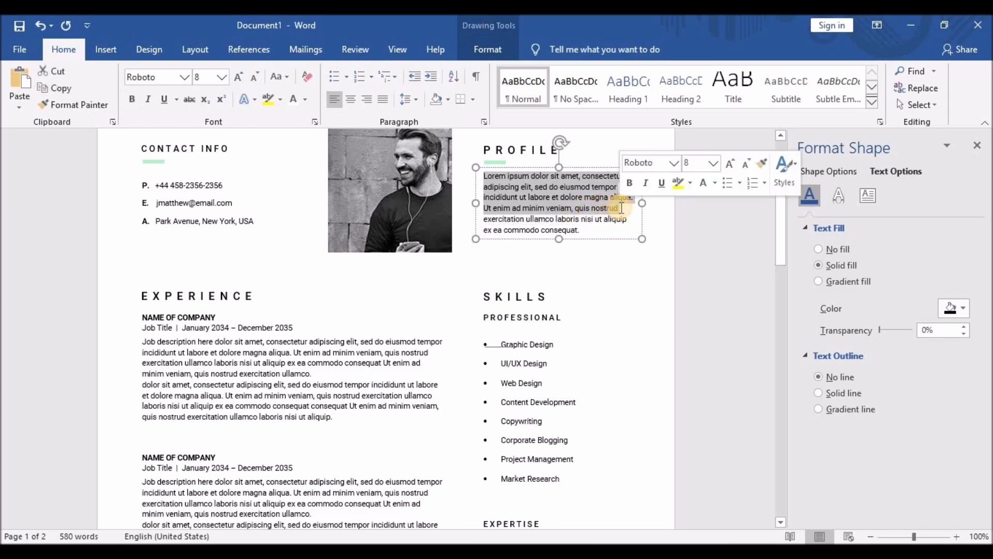
{"action": "scroll", "coordinate": [556, 311], "scroll_direction": "down", "scroll_amount": 15}
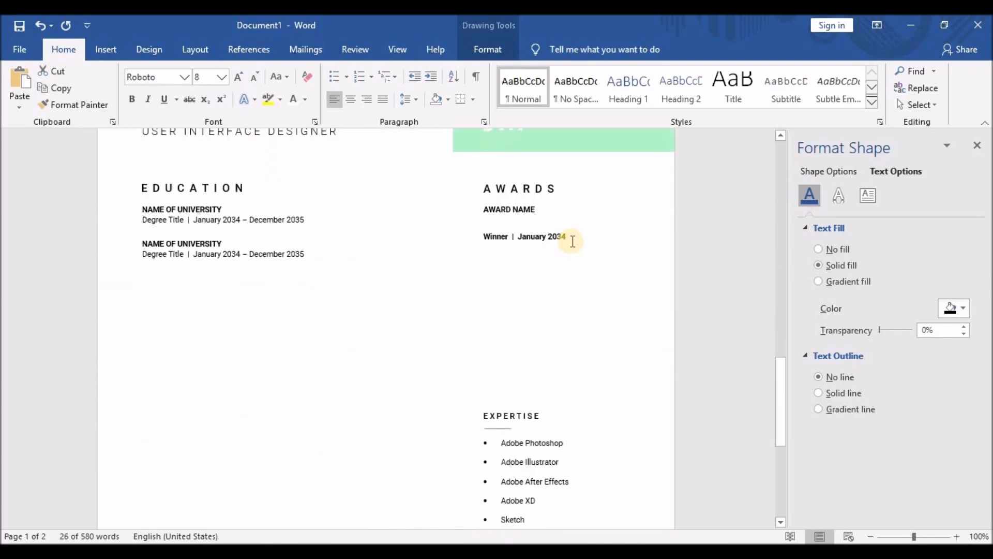
Paste it as a new paragraph after 'January 2034' and give it 1.5 line spacing.
{"action": "left_click", "coordinate": [572, 244]}
{"action": "key", "text": "Return"}
{"action": "key", "text": "ctrl+v"}
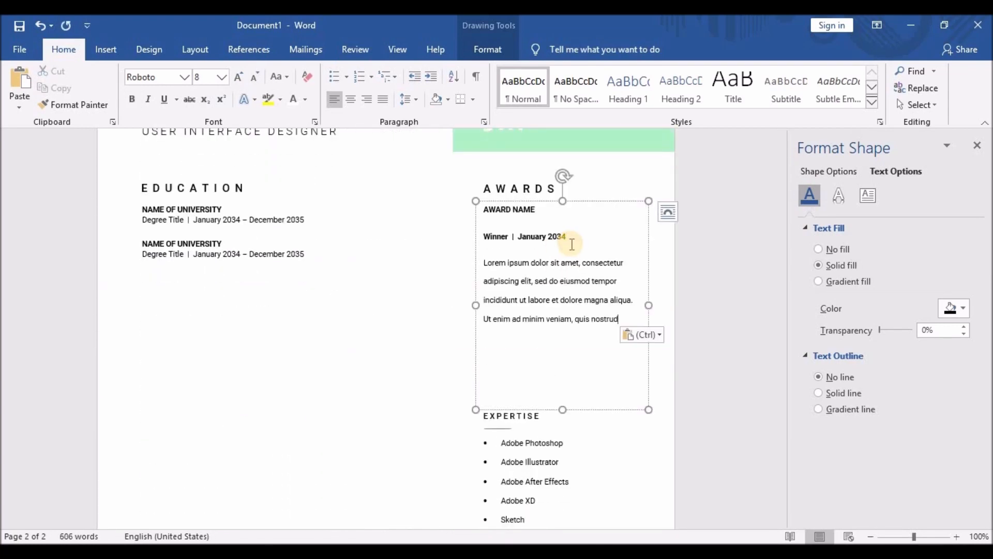
{"action": "left_click_drag", "start_coordinate": [619, 319], "coordinate": [474, 259]}
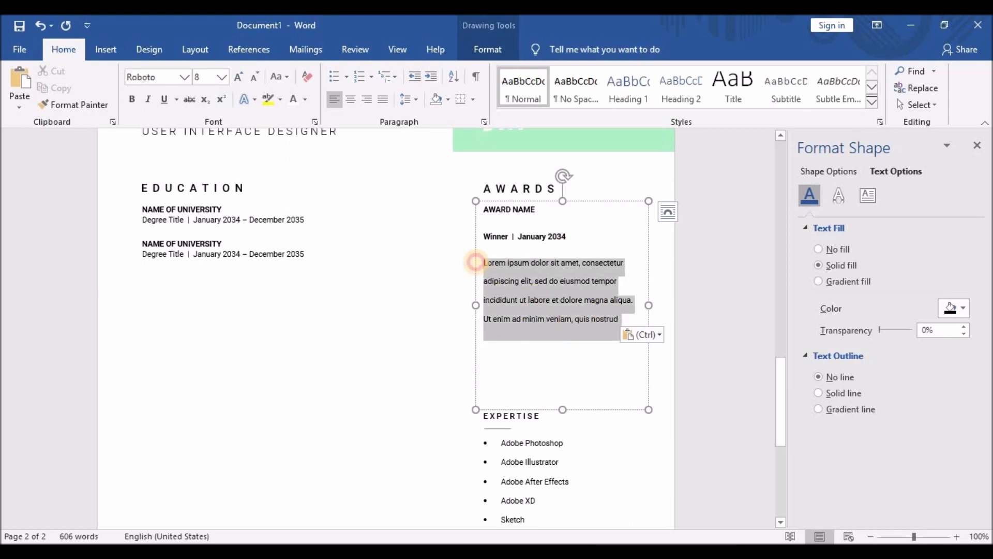
{"action": "left_click", "coordinate": [409, 99]}
{"action": "left_click", "coordinate": [420, 147]}
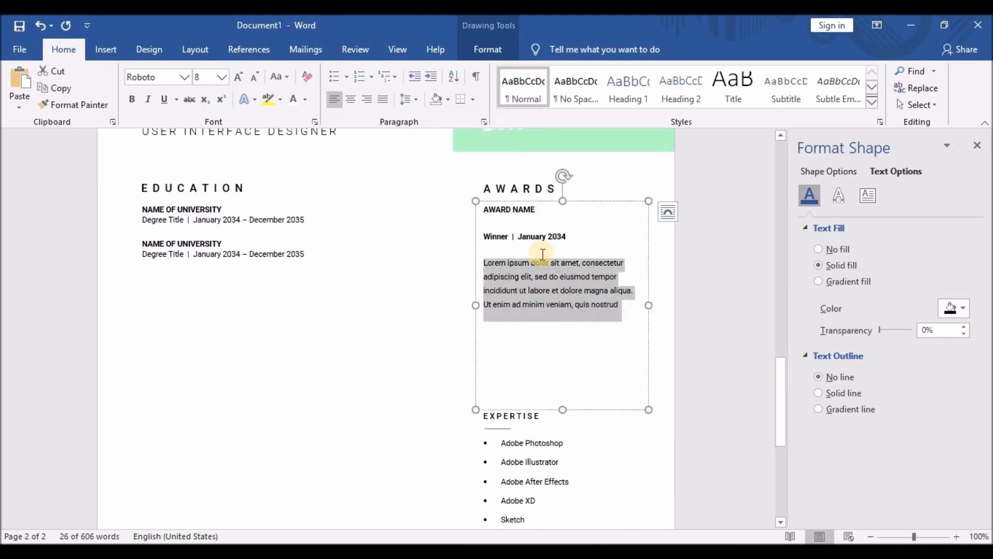
{"action": "left_click", "coordinate": [540, 250]}
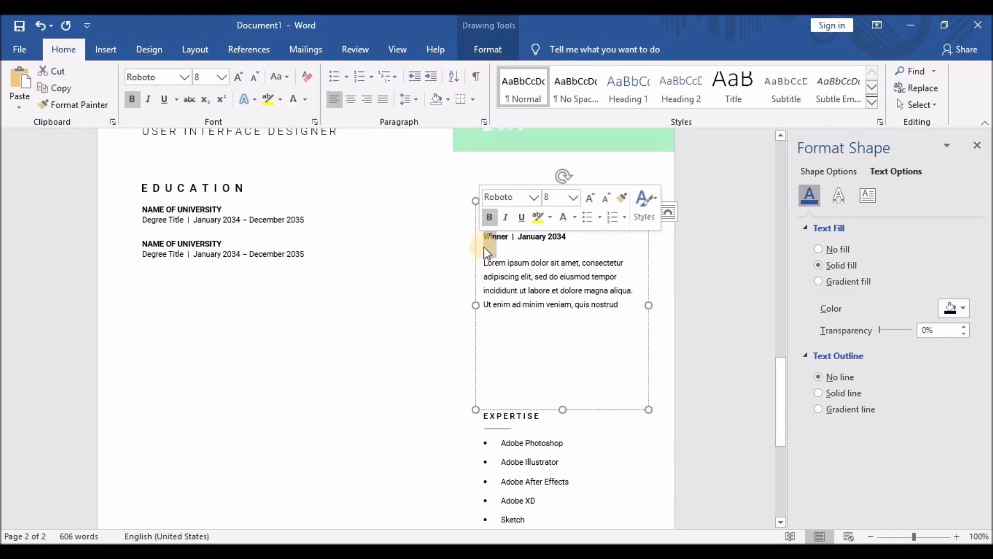
Adjust the 'Winner | January 2034' line's spacing and remove its bold.
{"action": "left_click_drag", "start_coordinate": [482, 237], "coordinate": [569, 237]}
{"action": "left_click", "coordinate": [418, 102]}
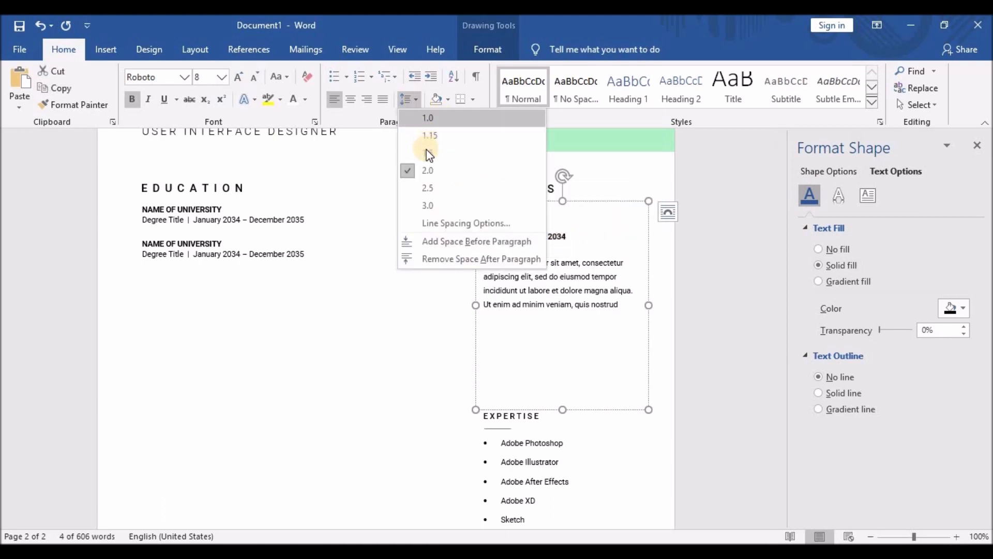
{"action": "left_click", "coordinate": [427, 153]}
{"action": "scroll", "coordinate": [568, 270], "scroll_direction": "up", "scroll_amount": 1}
{"action": "left_click", "coordinate": [568, 270]}
{"action": "left_click_drag", "start_coordinate": [568, 271], "coordinate": [477, 268]}
{"action": "left_click", "coordinate": [129, 107]}
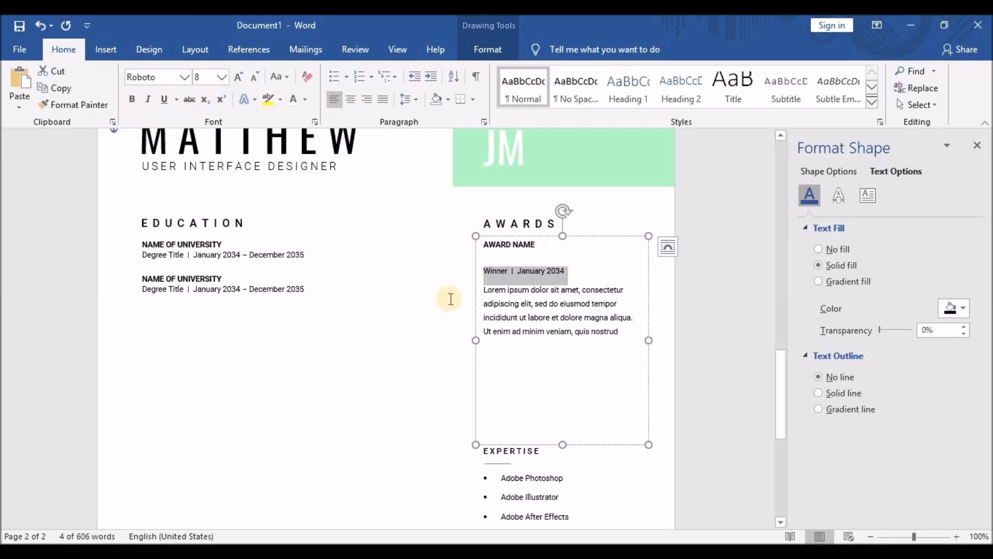
{"action": "left_click", "coordinate": [492, 291]}
Re-split the date line and remove space after AWARD NAME and the date line.
{"action": "mouse_move", "coordinate": [496, 250]}
{"action": "left_mouse_down"}
{"action": "mouse_move", "coordinate": [463, 247]}
{"action": "mouse_move", "coordinate": [492, 260]}
{"action": "left_mouse_up"}
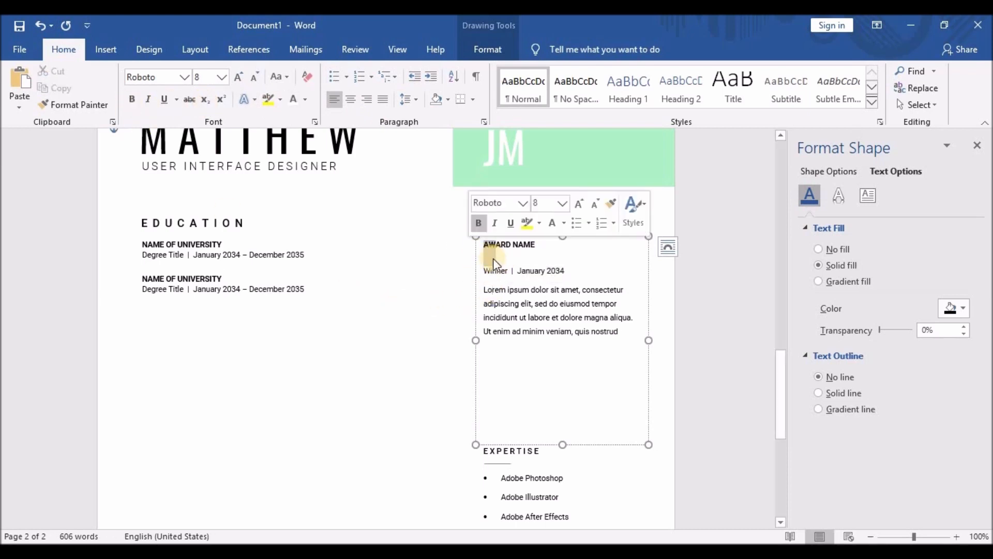
{"action": "left_click", "coordinate": [486, 270]}
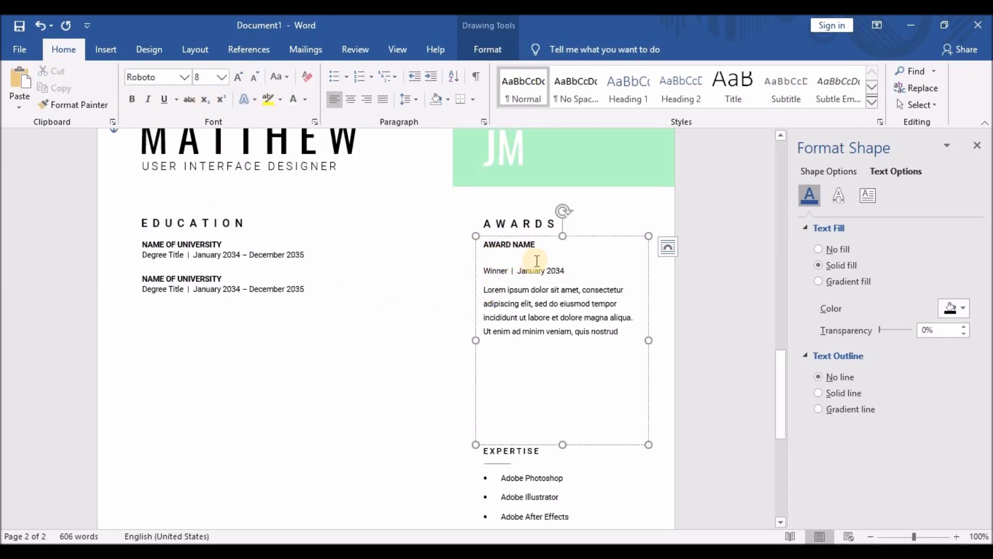
{"action": "key", "text": "BackSpace"}
{"action": "key", "text": "Return"}
{"action": "left_click_drag", "start_coordinate": [564, 271], "coordinate": [473, 224]}
{"action": "left_click", "coordinate": [415, 100]}
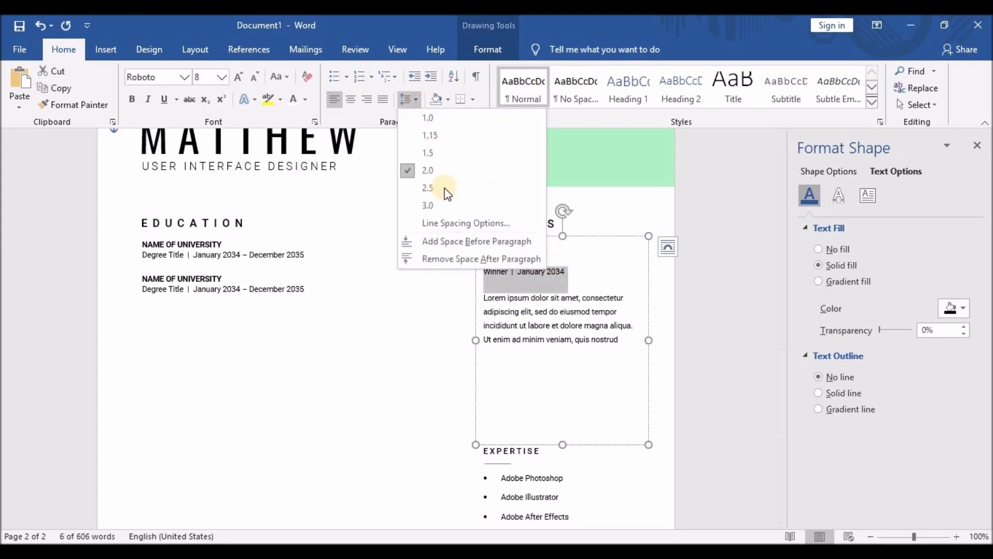
{"action": "left_click", "coordinate": [448, 255]}
{"action": "left_click", "coordinate": [563, 264]}
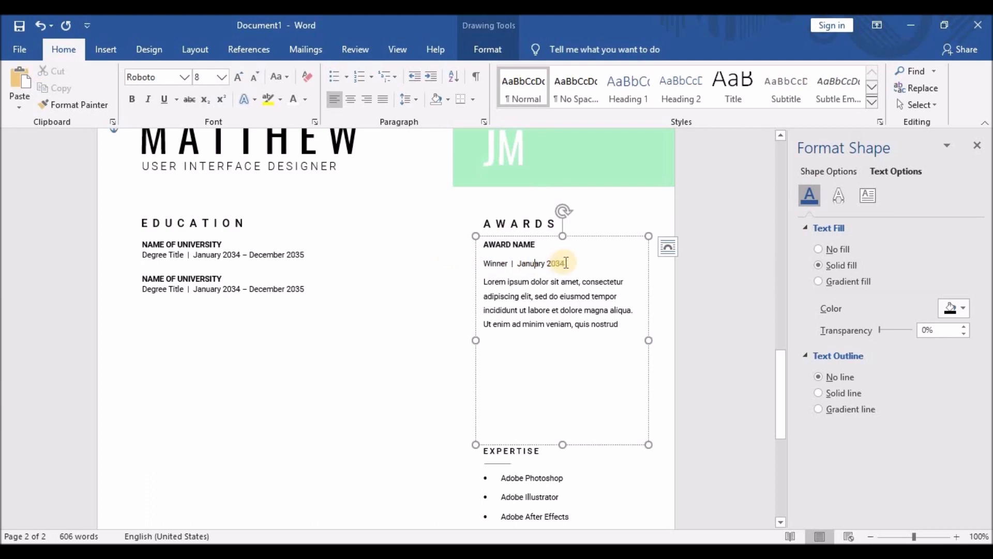
Set AWARD NAME and the date line to 1.15 line spacing.
{"action": "left_click_drag", "start_coordinate": [472, 246], "coordinate": [567, 265]}
{"action": "left_click", "coordinate": [415, 100]}
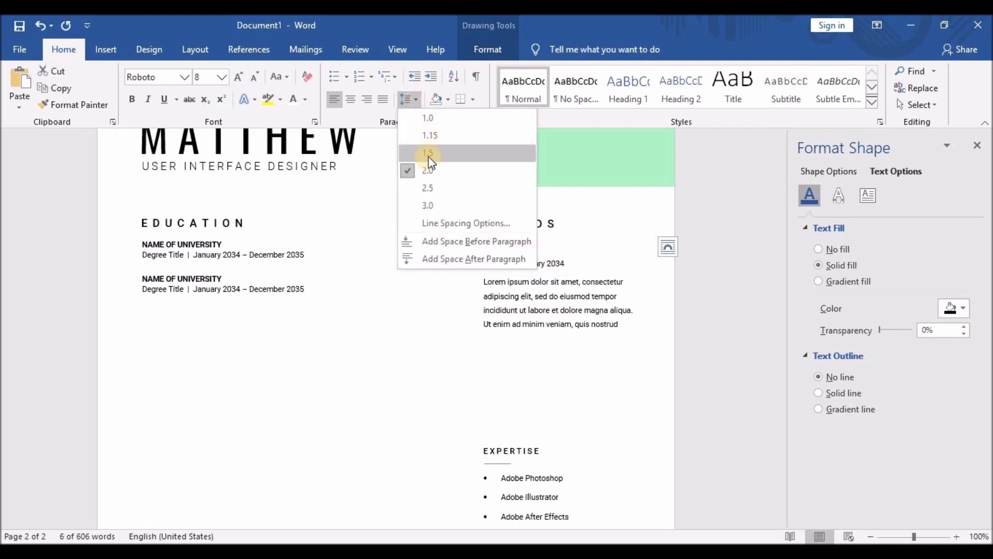
{"action": "left_click", "coordinate": [427, 119]}
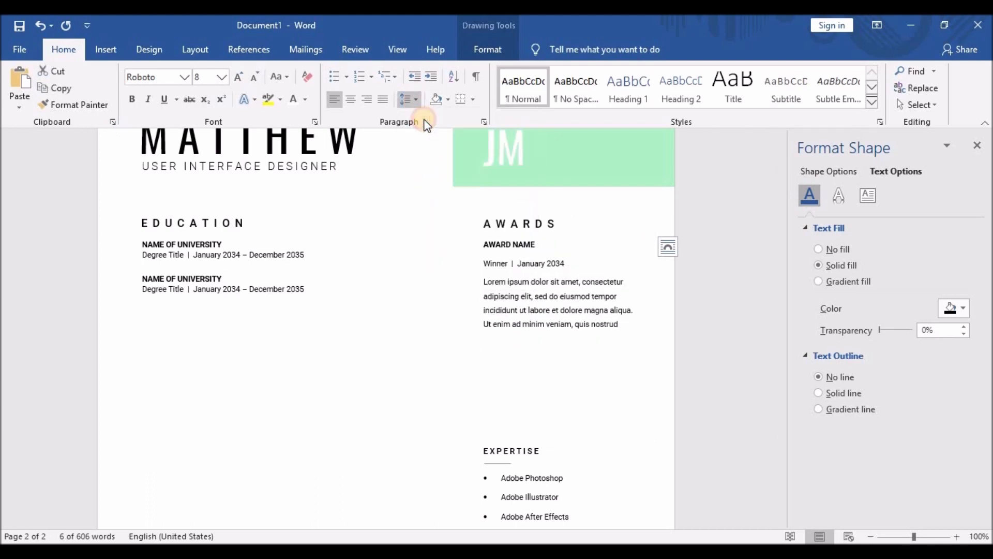
{"action": "left_click", "coordinate": [420, 102]}
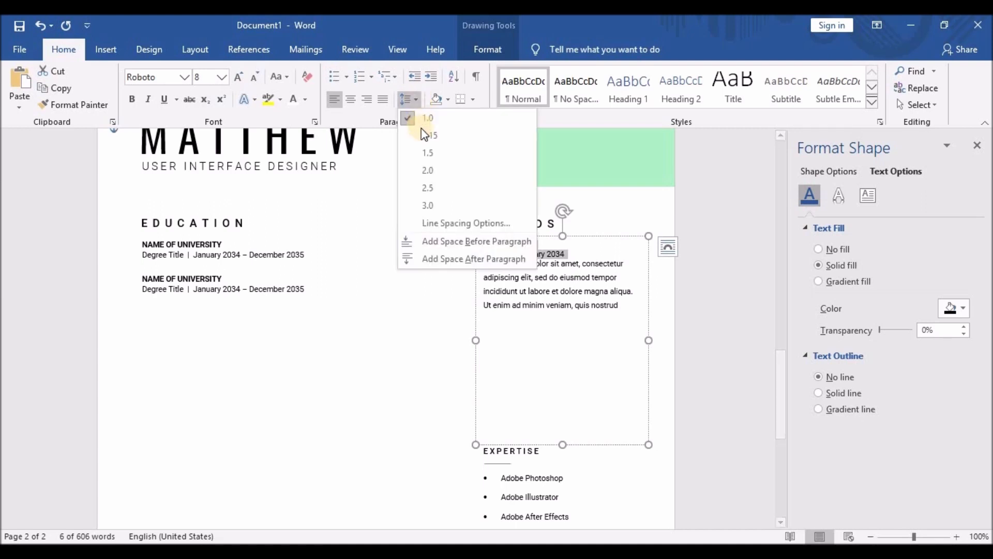
{"action": "left_click", "coordinate": [422, 133]}
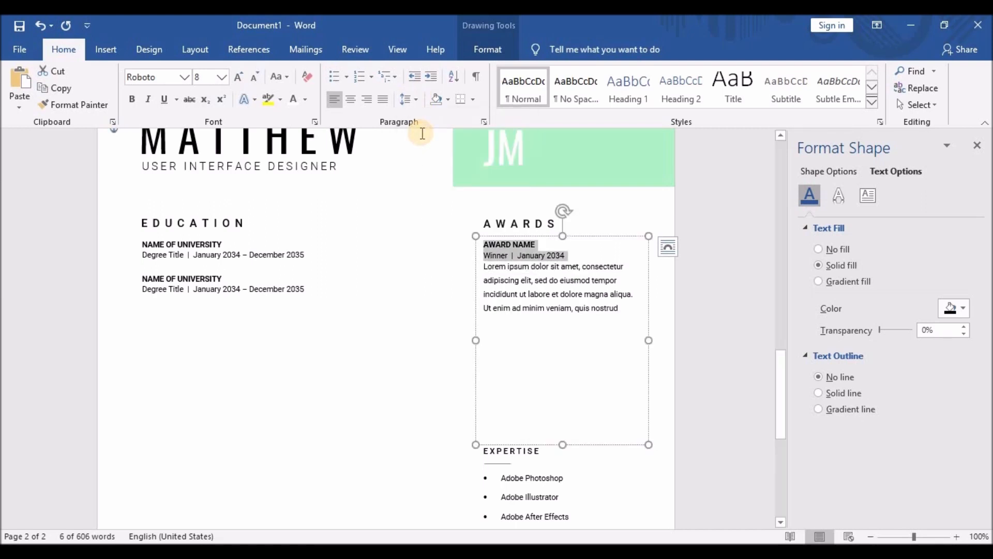
{"action": "left_click", "coordinate": [521, 273]}
Give the 'Winner | January 2034' line 2.0 line spacing.
{"action": "left_click_drag", "start_coordinate": [485, 255], "coordinate": [575, 255]}
{"action": "left_click", "coordinate": [420, 100]}
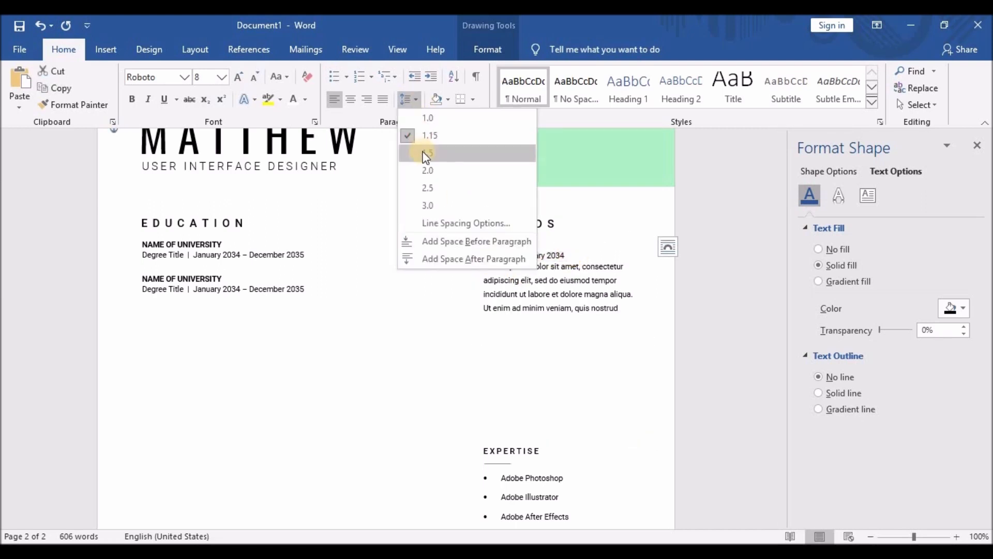
{"action": "left_click", "coordinate": [427, 153]}
{"action": "left_click", "coordinate": [414, 100]}
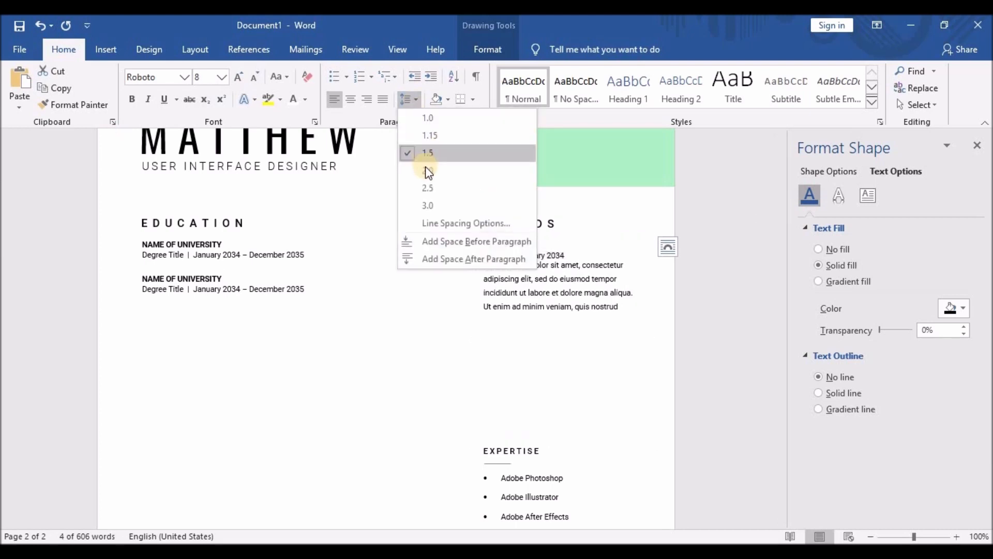
{"action": "left_click", "coordinate": [427, 170]}
{"action": "left_click", "coordinate": [533, 303]}
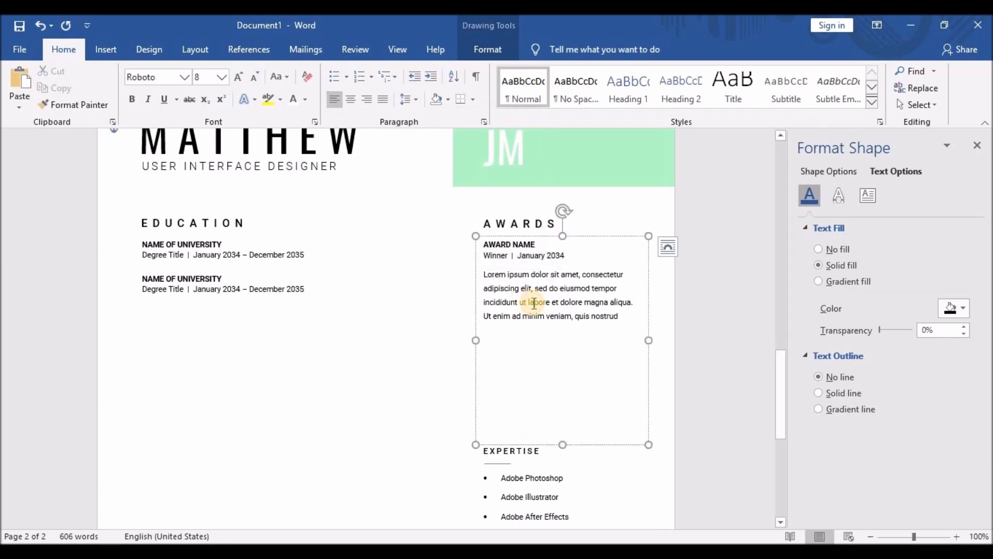
Shorten the Awards text box by pulling its bottom edge up.
{"action": "left_click", "coordinate": [563, 441]}
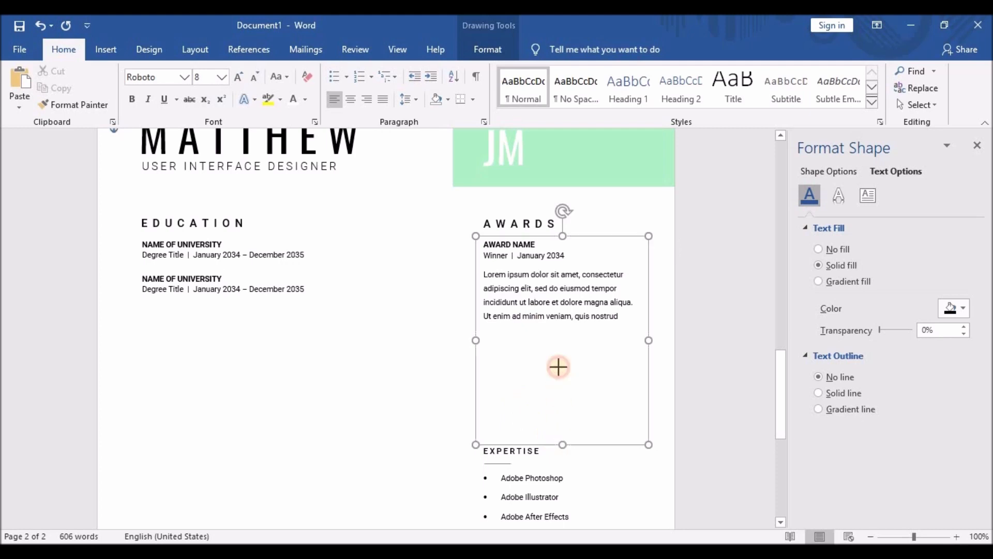
{"action": "left_click_drag", "start_coordinate": [558, 367], "coordinate": [554, 328]}
{"action": "left_click", "coordinate": [509, 396]}
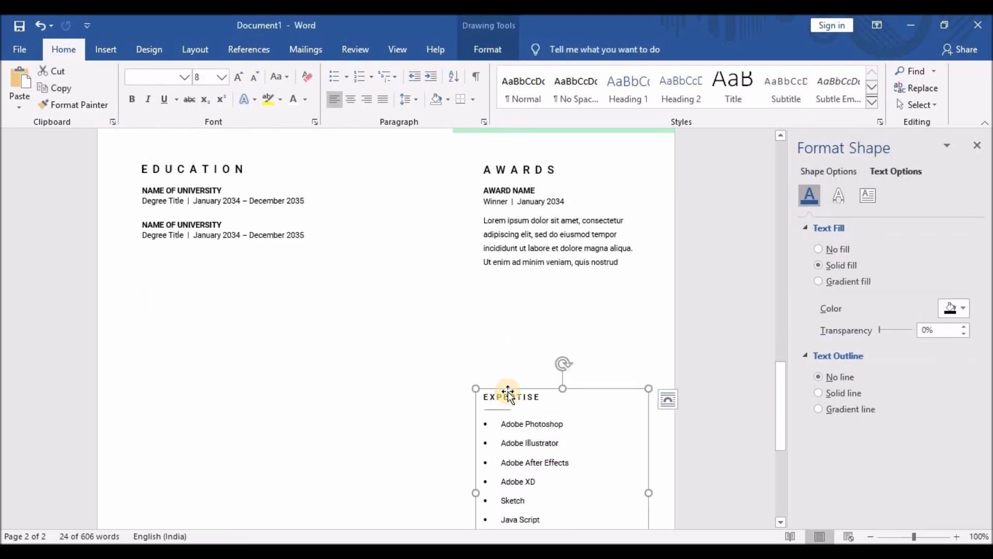
Delete the duplicate Expertise box and leftover short line, then return to page 1.
{"action": "left_click_drag", "start_coordinate": [508, 392], "coordinate": [539, 243]}
{"action": "key", "text": "Delete"}
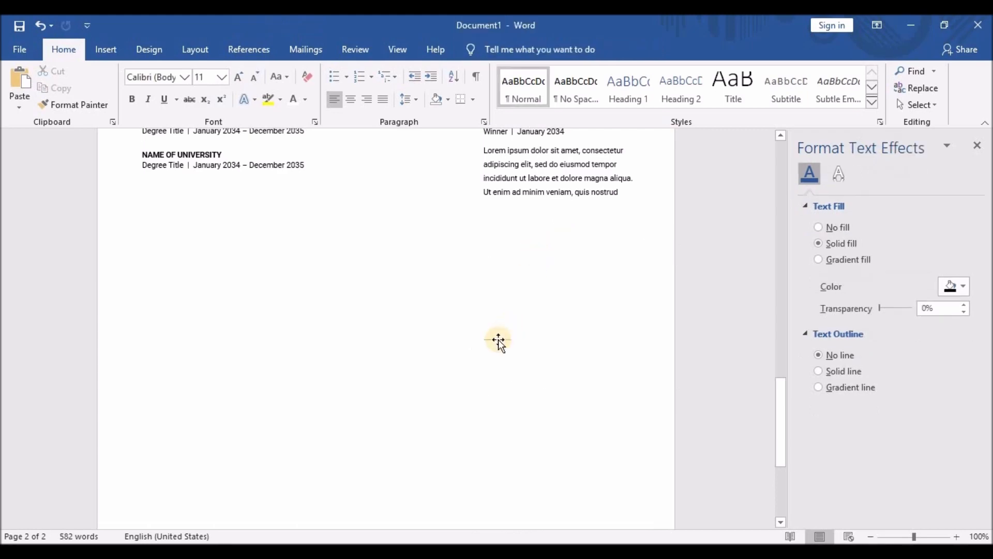
{"action": "left_click", "coordinate": [498, 341]}
{"action": "key", "text": "Delete"}
{"action": "scroll", "coordinate": [556, 321], "scroll_direction": "up", "scroll_amount": 5}
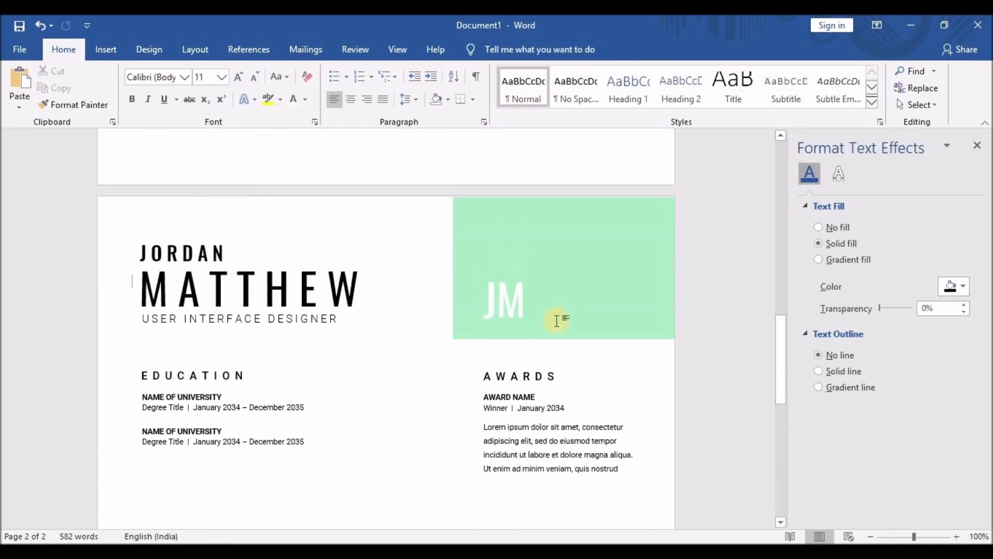
{"action": "scroll", "coordinate": [556, 321], "scroll_direction": "up", "scroll_amount": 10}
{"action": "left_click_drag", "start_coordinate": [142, 305], "coordinate": [225, 305]}
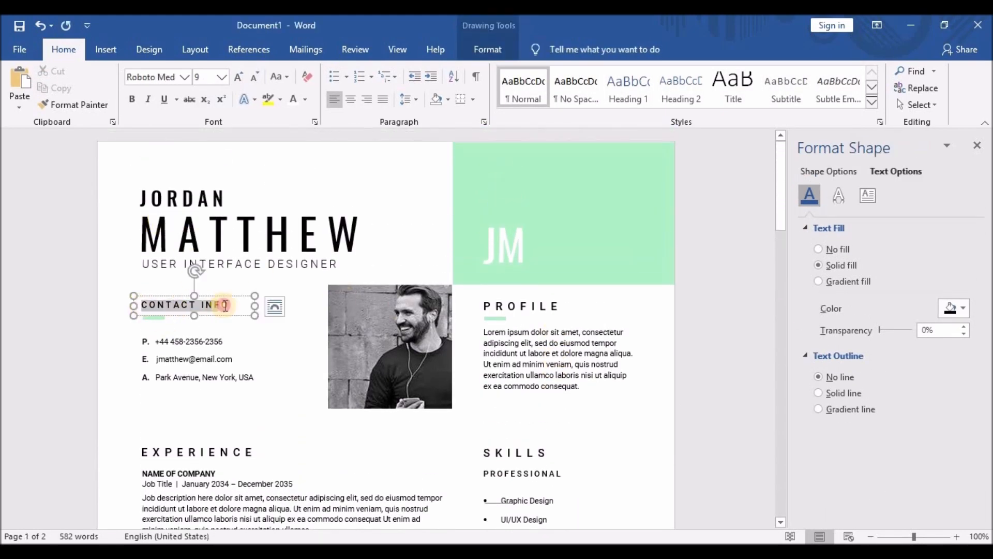
Enlarge the CONTACT INFO heading, contact details, PROFILE heading and profile paragraph on page 1.
{"action": "left_click", "coordinate": [239, 77]}
{"action": "left_click_drag", "start_coordinate": [142, 341], "coordinate": [257, 378]}
{"action": "left_click", "coordinate": [239, 77]}
{"action": "left_click", "coordinate": [497, 306]}
{"action": "left_click", "coordinate": [186, 307]}
{"action": "left_click", "coordinate": [500, 302]}
{"action": "left_click_drag", "start_coordinate": [485, 332], "coordinate": [561, 405]}
{"action": "left_click", "coordinate": [239, 77]}
Enlarge the text of all three experience entries.
{"action": "left_click_drag", "start_coordinate": [642, 365], "coordinate": [653, 364]}
{"action": "scroll", "coordinate": [445, 372], "scroll_direction": "down", "scroll_amount": 6}
{"action": "left_click_drag", "start_coordinate": [143, 297], "coordinate": [293, 434]}
{"action": "left_click", "coordinate": [239, 78]}
{"action": "scroll", "coordinate": [180, 207], "scroll_direction": "down", "scroll_amount": 10}
{"action": "left_click_drag", "start_coordinate": [334, 401], "coordinate": [142, 161]}
{"action": "left_click", "coordinate": [239, 77]}
{"action": "scroll", "coordinate": [333, 408], "scroll_direction": "up", "scroll_amount": 10}
{"action": "scroll", "coordinate": [377, 329], "scroll_direction": "down", "scroll_amount": 3}
{"action": "scroll", "coordinate": [377, 329], "scroll_direction": "up", "scroll_amount": 1}
Cut the extra sentences from the first job description so it ends with a period.
{"action": "left_click", "coordinate": [377, 330]}
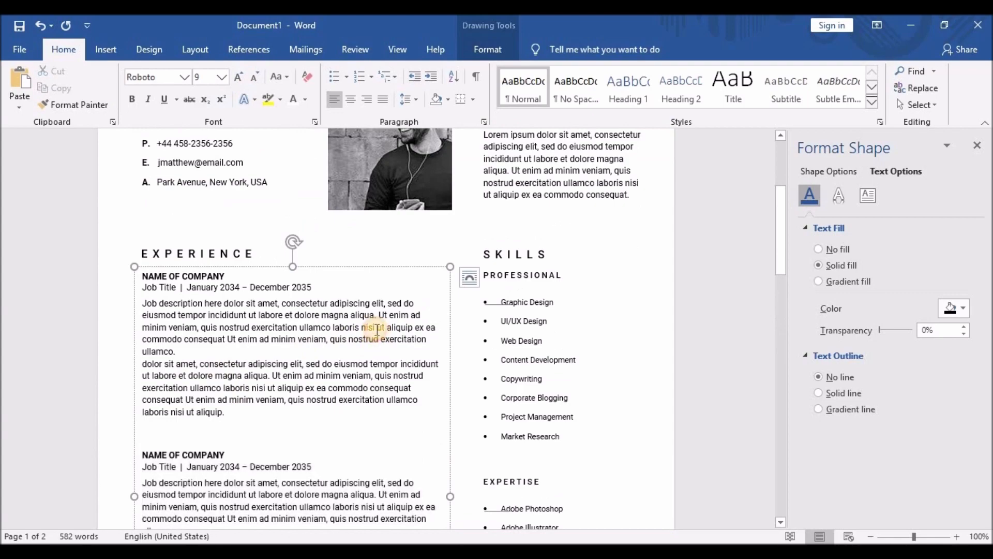
{"action": "left_click_drag", "start_coordinate": [299, 327], "coordinate": [142, 351]}
{"action": "key", "text": "Delete"}
{"action": "left_click_drag", "start_coordinate": [339, 376], "coordinate": [223, 390]}
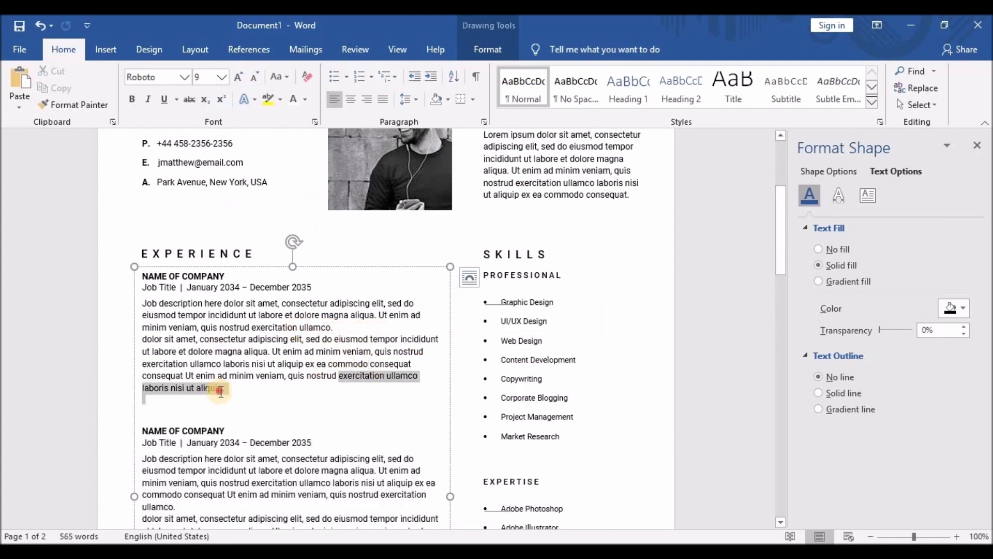
{"action": "key", "text": "BackSpace"}
{"action": "type", "text": "."}
{"action": "scroll", "coordinate": [271, 398], "scroll_direction": "down", "scroll_amount": 2}
Replace the second and third job descriptions with copies of the shortened first one.
{"action": "key", "text": "ctrl+c"}
{"action": "left_click_drag", "start_coordinate": [143, 234], "coordinate": [290, 324]}
{"action": "left_click_drag", "start_coordinate": [143, 377], "coordinate": [231, 492]}
{"action": "key", "text": "ctrl+v"}
{"action": "scroll", "coordinate": [228, 466], "scroll_direction": "down", "scroll_amount": 5}
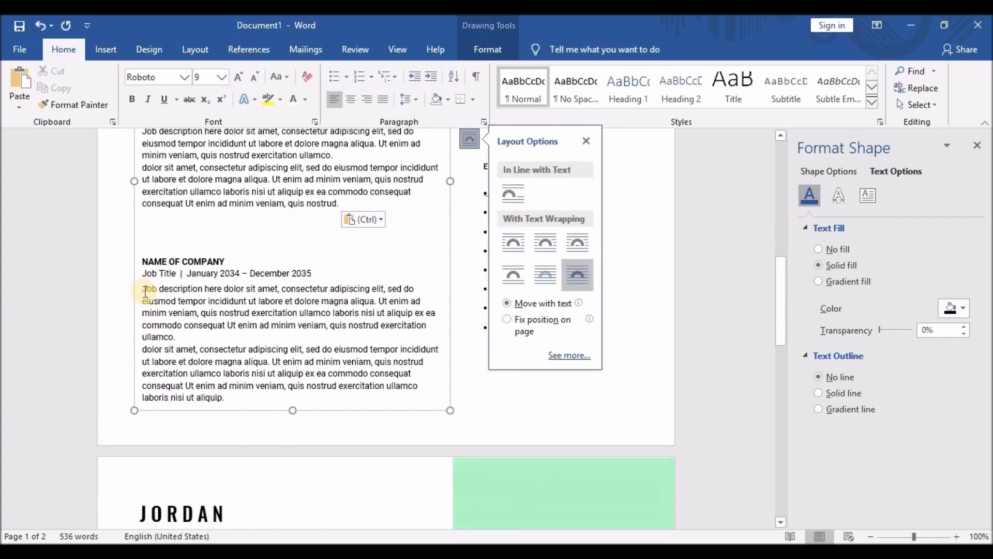
{"action": "left_click_drag", "start_coordinate": [144, 291], "coordinate": [226, 399]}
{"action": "key", "text": "ctrl+v"}
{"action": "scroll", "coordinate": [466, 422], "scroll_direction": "up", "scroll_amount": 4}
{"action": "left_click", "coordinate": [192, 411]}
{"action": "scroll", "coordinate": [207, 311], "scroll_direction": "up", "scroll_amount": 3}
{"action": "left_click", "coordinate": [210, 233]}
Select skill-list lines and adjust the PROFESSIONAL heading box and its short underline.
{"action": "scroll", "coordinate": [210, 257], "scroll_direction": "up", "scroll_amount": 3}
{"action": "left_click_drag", "start_coordinate": [484, 215], "coordinate": [567, 216]}
{"action": "left_click_drag", "start_coordinate": [484, 363], "coordinate": [553, 363]}
{"action": "left_click_drag", "start_coordinate": [484, 383], "coordinate": [563, 381]}
{"action": "scroll", "coordinate": [563, 381], "scroll_direction": "down", "scroll_amount": 3}
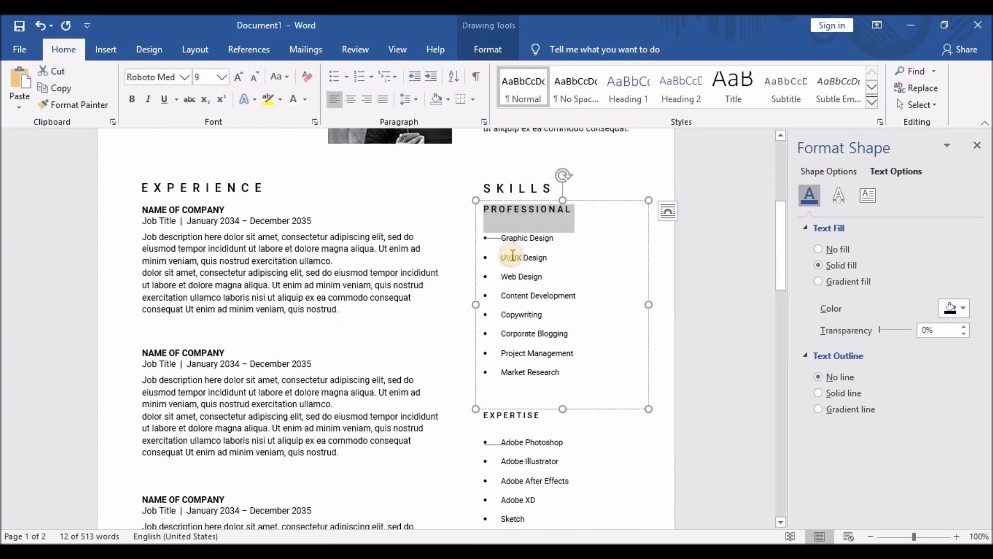
{"action": "left_click", "coordinate": [479, 235]}
{"action": "left_click", "coordinate": [496, 228]}
{"action": "mouse_move", "coordinate": [503, 239]}
{"action": "left_mouse_down"}
{"action": "mouse_move", "coordinate": [561, 385]}
{"action": "mouse_move", "coordinate": [501, 234]}
{"action": "left_mouse_up"}
Select the Expertise list text and the PROFESSIONAL and EXPERTISE heading boxes.
{"action": "scroll", "coordinate": [508, 395], "scroll_direction": "down", "scroll_amount": 1}
{"action": "scroll", "coordinate": [507, 362], "scroll_direction": "down", "scroll_amount": 5}
{"action": "left_click", "coordinate": [500, 234]}
{"action": "left_click", "coordinate": [541, 239]}
{"action": "key", "text": "ctrl+a"}
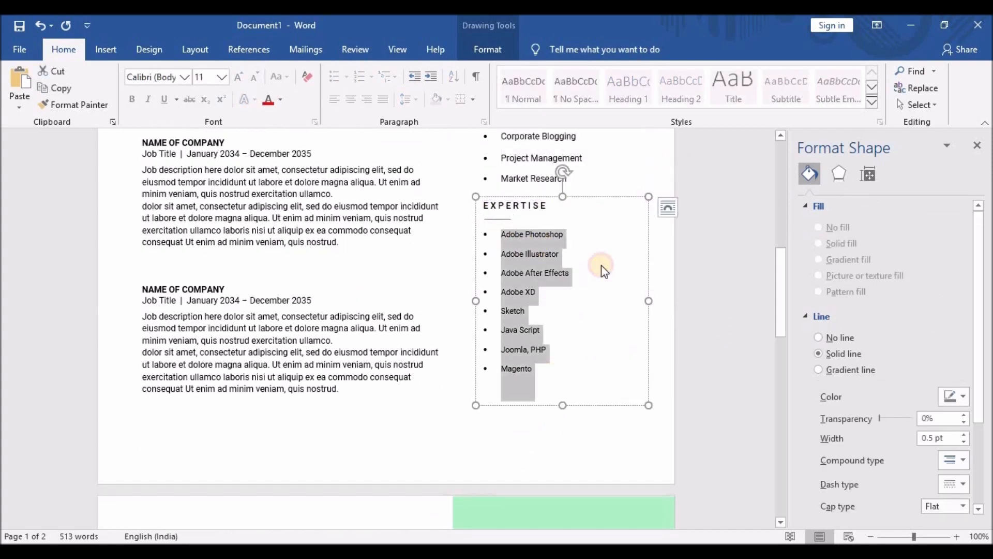
{"action": "scroll", "coordinate": [564, 406], "scroll_direction": "up", "scroll_amount": 5}
{"action": "scroll", "coordinate": [557, 382], "scroll_direction": "down", "scroll_amount": 2}
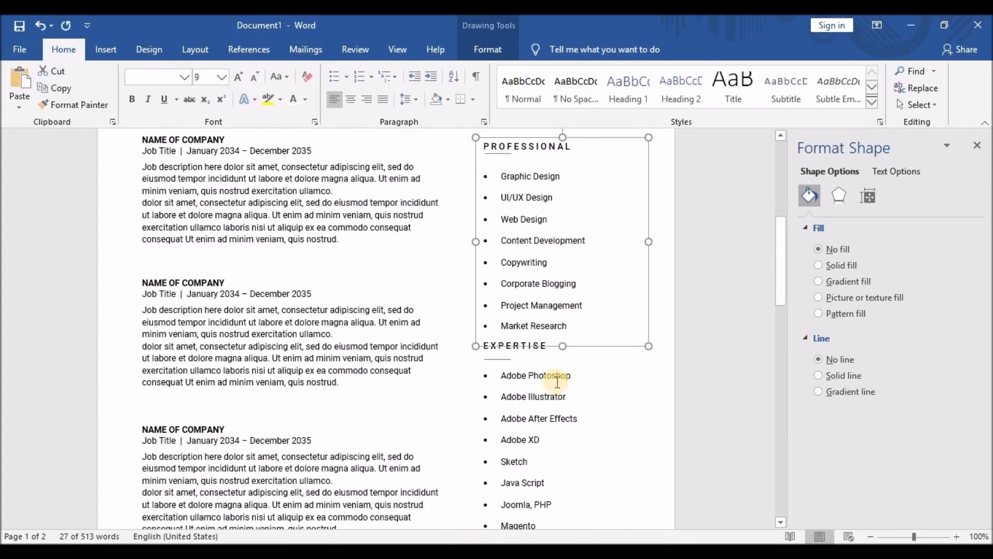
{"action": "left_click", "coordinate": [495, 153]}
{"action": "triple_click", "coordinate": [570, 166]}
{"action": "scroll", "coordinate": [611, 211], "scroll_direction": "down", "scroll_amount": 3}
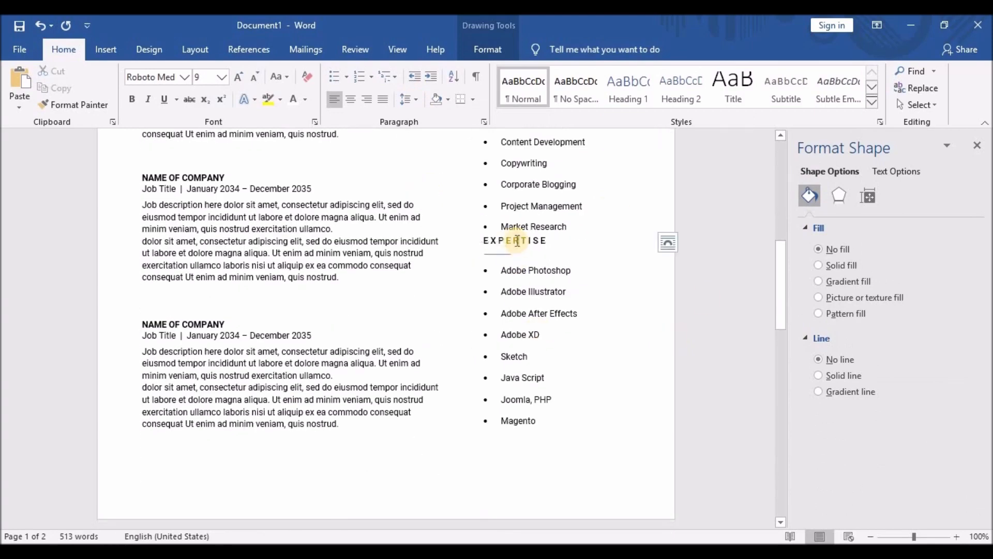
{"action": "left_click_drag", "start_coordinate": [512, 229], "coordinate": [501, 249]}
{"action": "left_click", "coordinate": [501, 248]}
{"action": "scroll", "coordinate": [512, 417], "scroll_direction": "up", "scroll_amount": 3}
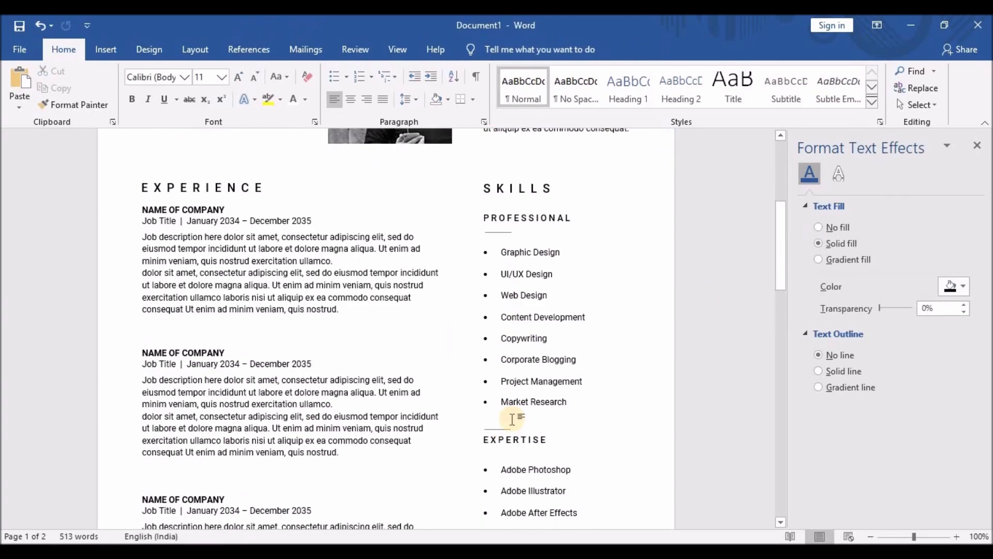
Enlarge the EDUCATION and AWARDS headings on page 2 to size 12.
{"action": "left_click", "coordinate": [543, 450]}
{"action": "left_click", "coordinate": [519, 334]}
{"action": "scroll", "coordinate": [562, 247], "scroll_direction": "down", "scroll_amount": 7}
{"action": "left_click_drag", "start_coordinate": [562, 248], "coordinate": [563, 254]}
{"action": "scroll", "coordinate": [562, 254], "scroll_direction": "down", "scroll_amount": 7}
{"action": "left_click", "coordinate": [185, 270]}
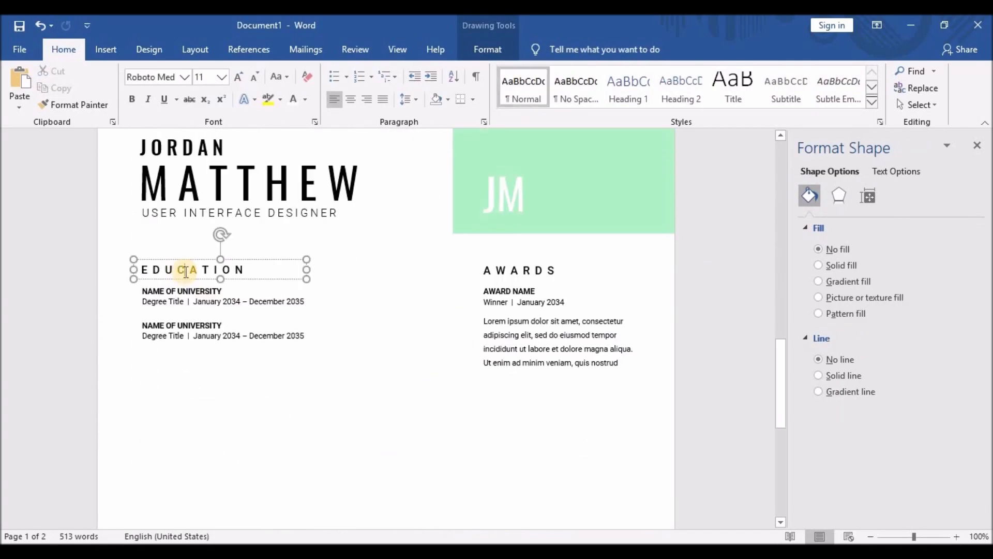
{"action": "triple_click", "coordinate": [259, 271]}
{"action": "scroll", "coordinate": [306, 262], "scroll_direction": "up", "scroll_amount": 16}
{"action": "scroll", "coordinate": [305, 262], "scroll_direction": "down", "scroll_amount": 14}
{"action": "left_click_drag", "start_coordinate": [142, 270], "coordinate": [250, 268]}
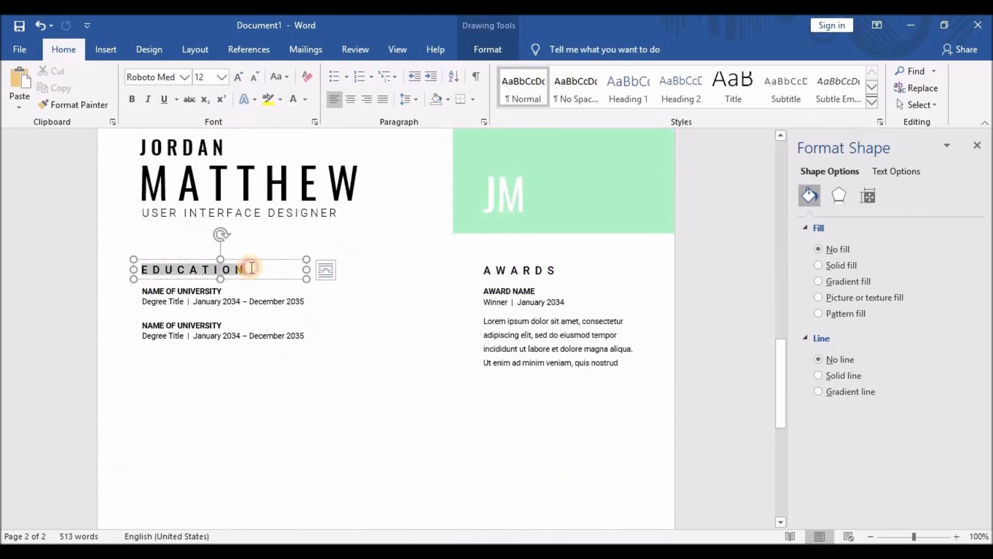
{"action": "left_click", "coordinate": [360, 221]}
{"action": "left_click_drag", "start_coordinate": [484, 270], "coordinate": [562, 269]}
{"action": "left_click", "coordinate": [671, 222]}
Enlarge the university entries and raise the award text from 8 to 9.
{"action": "left_click_drag", "start_coordinate": [143, 292], "coordinate": [305, 337]}
{"action": "left_click", "coordinate": [414, 290]}
{"action": "left_click", "coordinate": [409, 248]}
{"action": "left_click_drag", "start_coordinate": [484, 291], "coordinate": [626, 367]}
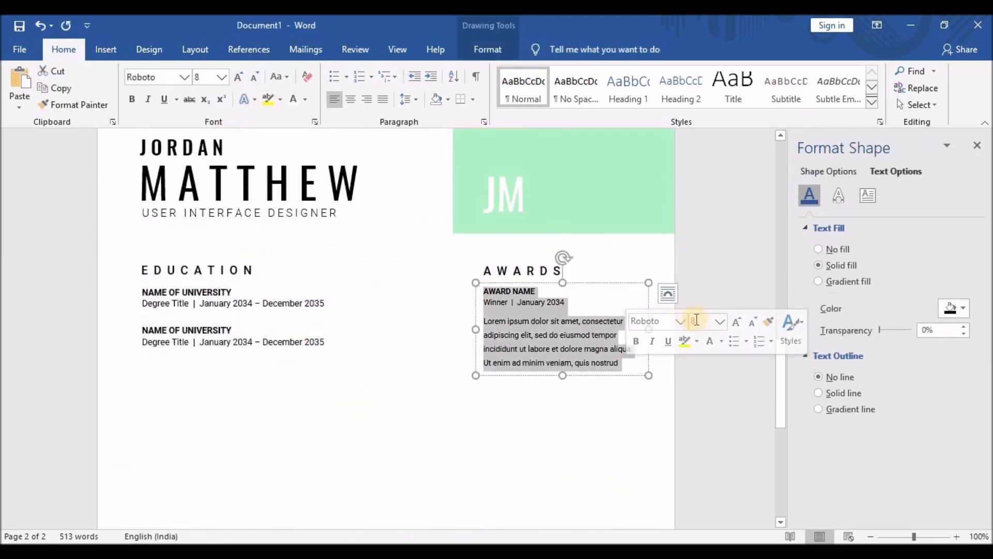
{"action": "left_click", "coordinate": [733, 322]}
Resize the award box and trim its text to end at "Ut enim ad minim veniam.".
{"action": "left_click_drag", "start_coordinate": [563, 373], "coordinate": [563, 400]}
{"action": "left_click_drag", "start_coordinate": [649, 342], "coordinate": [653, 344]}
{"action": "left_click_drag", "start_coordinate": [611, 372], "coordinate": [620, 384]}
{"action": "key", "text": "BackSpace"}
{"action": "left_click", "coordinate": [437, 443]}
{"action": "scroll", "coordinate": [233, 317], "scroll_direction": "down", "scroll_amount": 4}
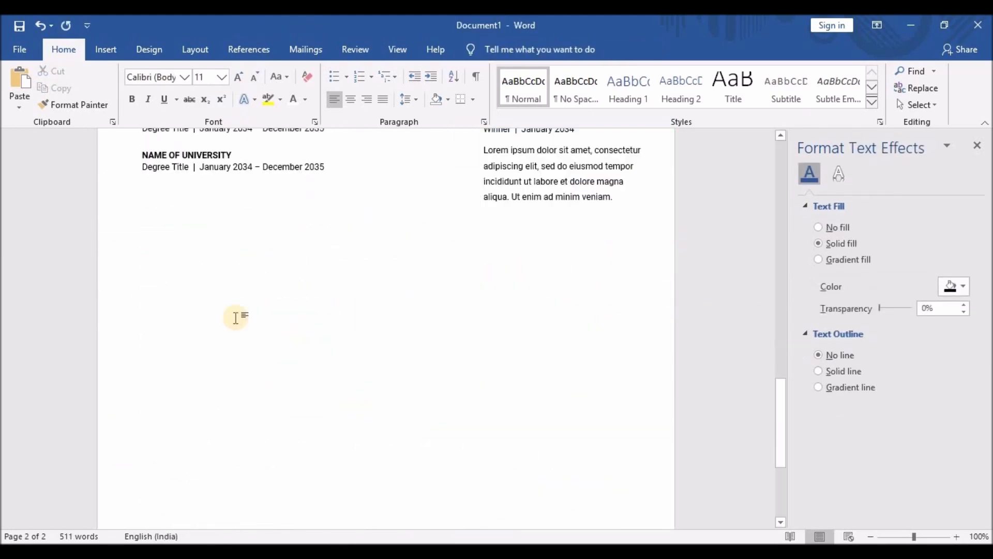
{"action": "scroll", "coordinate": [390, 269], "scroll_direction": "up", "scroll_amount": 15}
Select page 1's Experience and Skills heading and content boxes together for copying to page 2.
{"action": "left_click", "coordinate": [234, 304]}
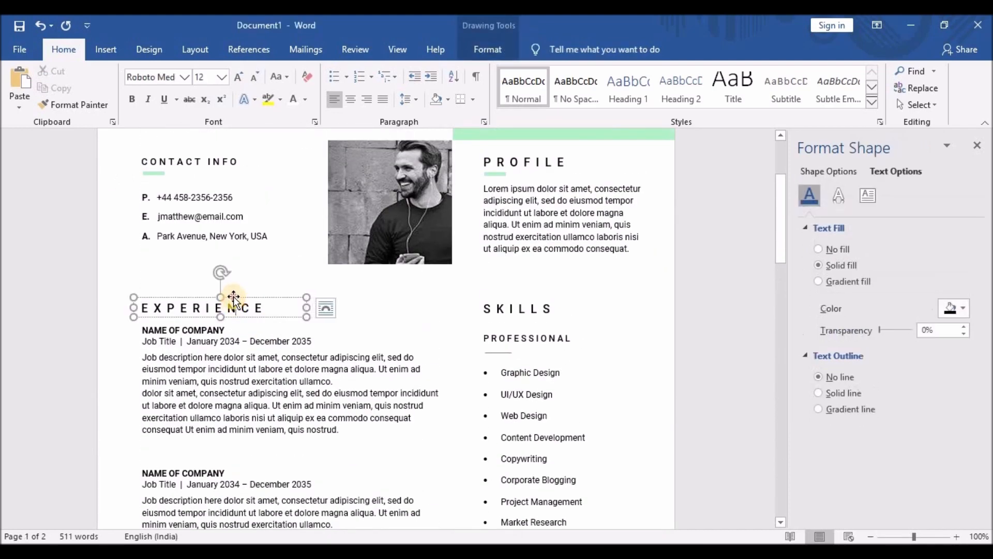
{"action": "left_click", "coordinate": [486, 306], "text": "shift"}
{"action": "left_click", "coordinate": [505, 357], "text": "shift"}
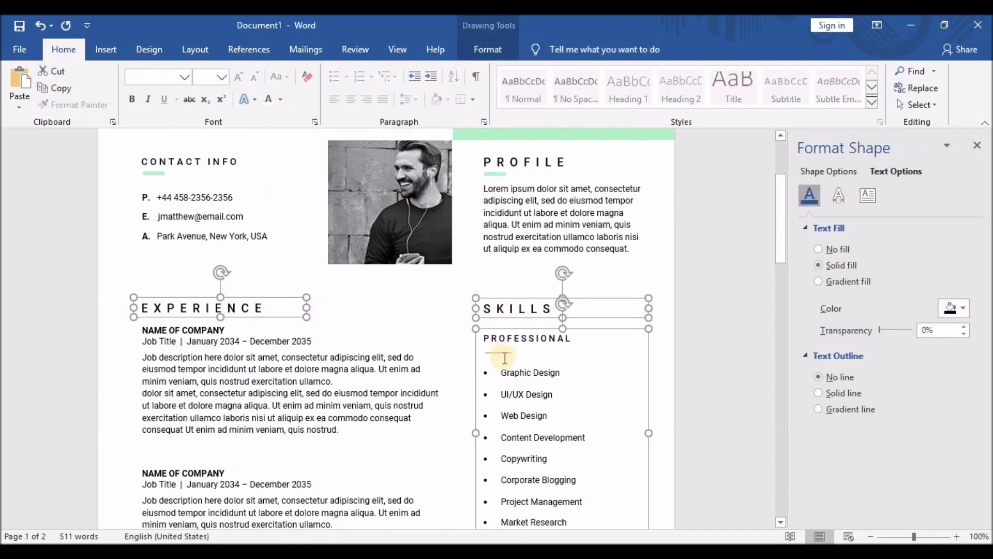
{"action": "scroll", "coordinate": [586, 336], "scroll_direction": "down", "scroll_amount": 3}
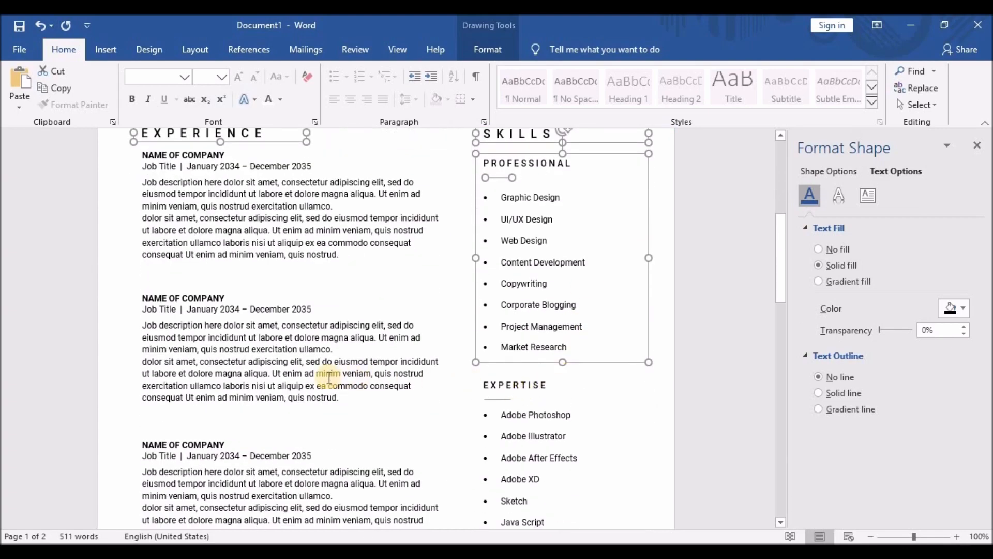
{"action": "left_click", "coordinate": [224, 207], "text": "shift"}
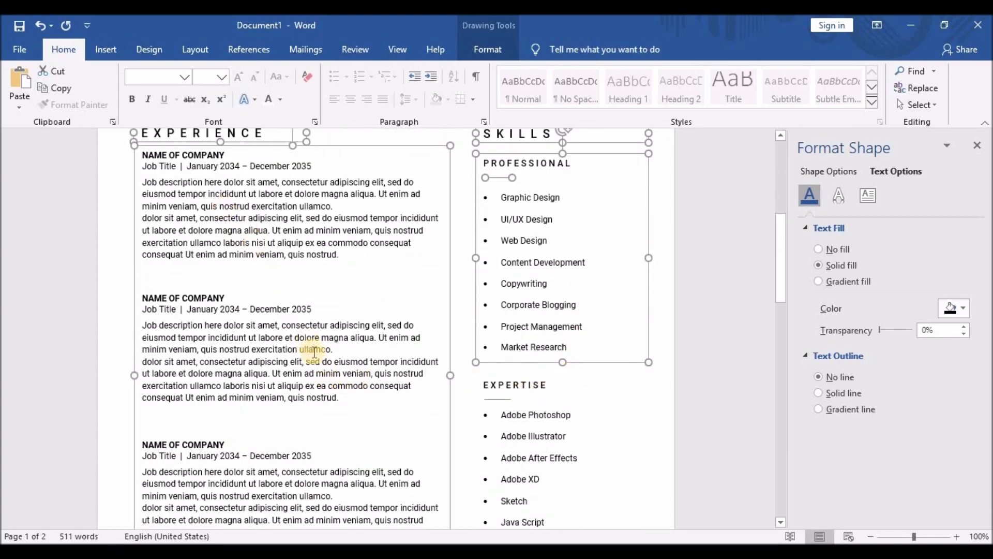
{"action": "scroll", "coordinate": [314, 362], "scroll_direction": "down", "scroll_amount": 8}
{"action": "left_click", "coordinate": [281, 338]}
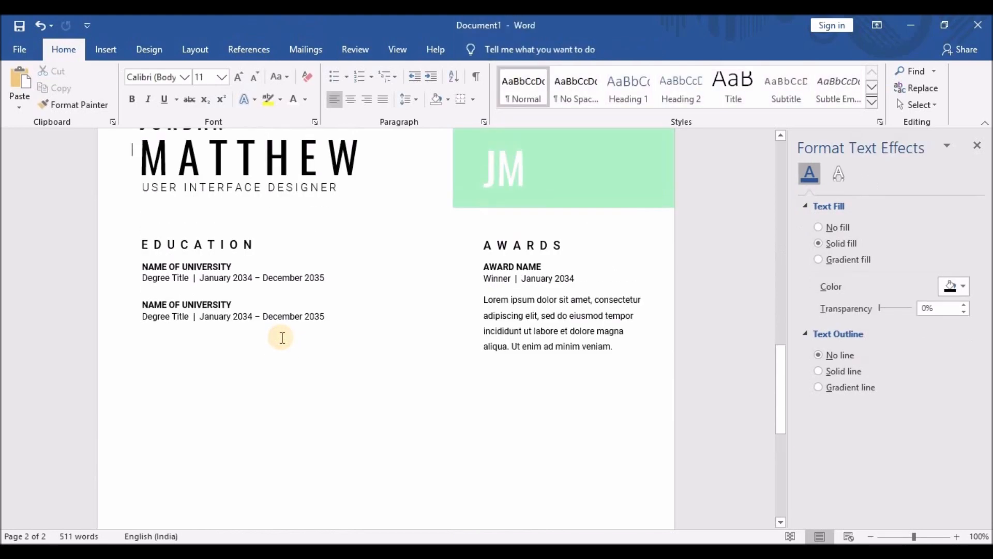
Paste the Experience and Skills boxes on page 2 and nudge them below Education and Awards.
{"action": "key", "text": "ctrl+v"}
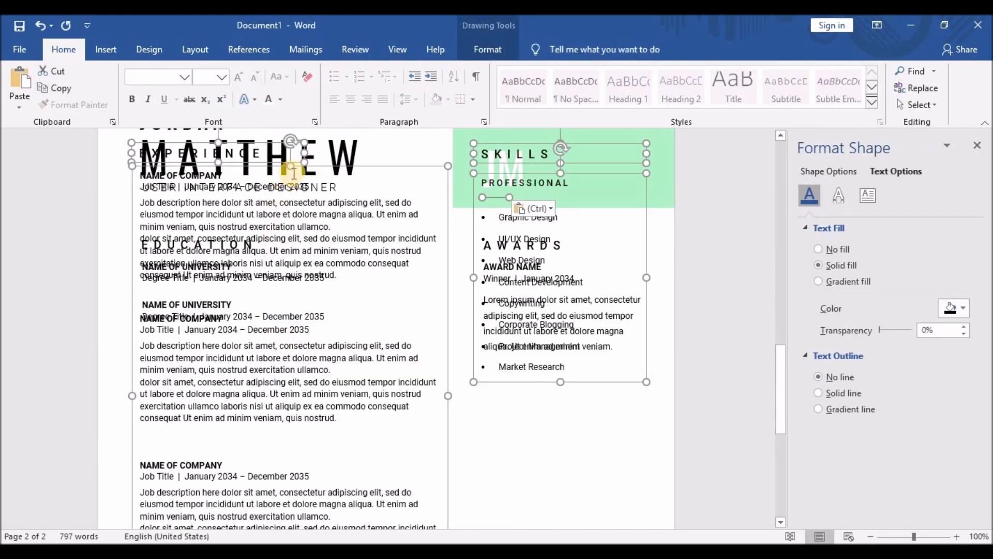
{"action": "key", "text": "Right"}
{"action": "key", "text": "Right"}
{"action": "key", "text": "Right"}
{"action": "key", "text": "Down"}
{"action": "key", "text": "Down"}
{"action": "key", "text": "Down"}
{"action": "key", "text": "Down"}
{"action": "key", "text": "Down"}
{"action": "key", "text": "Down"}
{"action": "key", "text": "Down"}
{"action": "key", "text": "Down"}
{"action": "key", "text": "Down"}
{"action": "key", "text": "Down"}
{"action": "key", "text": "Down"}
{"action": "key", "text": "Down"}
{"action": "key", "text": "Down"}
{"action": "key", "text": "Down"}
{"action": "key", "text": "Down"}
{"action": "key", "text": "Down"}
{"action": "key", "text": "Down"}
{"action": "key", "text": "Down"}
{"action": "key", "text": "Down"}
{"action": "key", "text": "Down"}
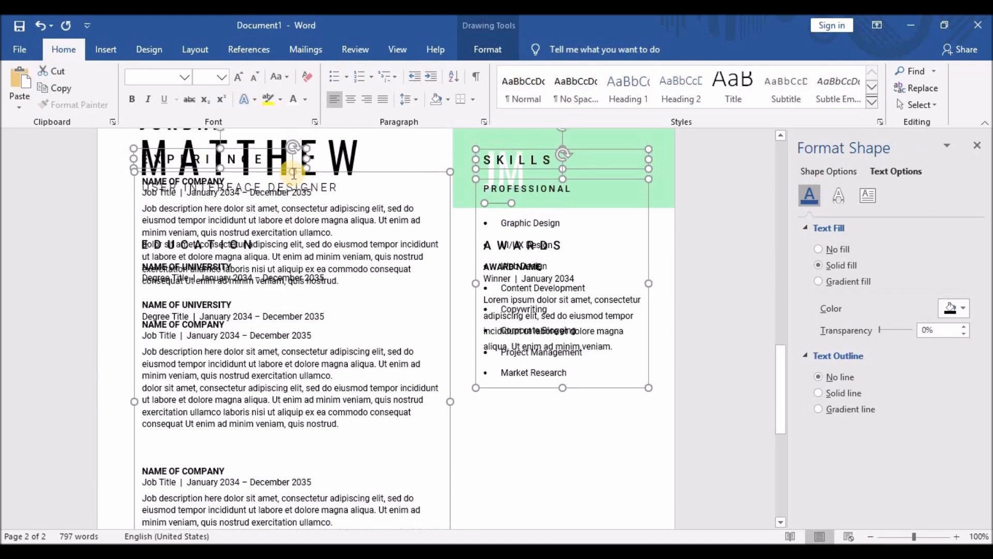
{"action": "key", "text": "Down"}
{"action": "key", "text": "Down"}
{"action": "key", "text": "Down"}
{"action": "key", "text": "Down"}
{"action": "key", "text": "Down"}
{"action": "key", "text": "Down"}
{"action": "key", "text": "Down"}
{"action": "key", "text": "Down"}
{"action": "key", "text": "Down"}
{"action": "key", "text": "Down"}
{"action": "key", "text": "Down"}
{"action": "key", "text": "Down"}
{"action": "key", "text": "Down"}
{"action": "key", "text": "Down"}
{"action": "key", "text": "Down"}
{"action": "key", "text": "Down"}
{"action": "key", "text": "Down"}
{"action": "key", "text": "Down"}
{"action": "key", "text": "Down"}
{"action": "key", "text": "Down"}
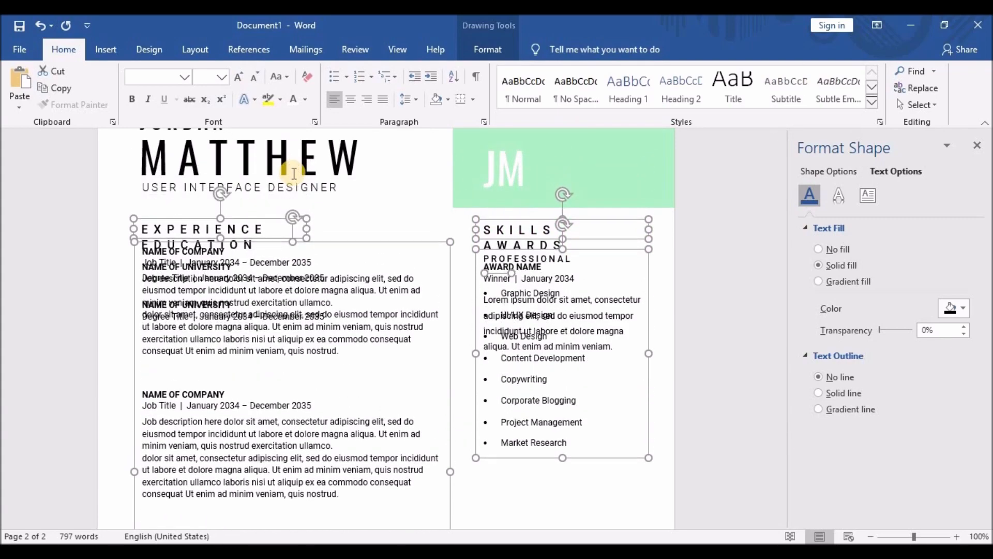
{"action": "key", "text": "Down"}
{"action": "key", "text": "Down"}
{"action": "key", "text": "Down"}
{"action": "key", "text": "Down"}
{"action": "key", "text": "Down"}
{"action": "key", "text": "Down"}
{"action": "key", "text": "Down"}
{"action": "key", "text": "Down"}
{"action": "key", "text": "Down"}
{"action": "key", "text": "Down"}
{"action": "key", "text": "Down"}
{"action": "key", "text": "Down"}
{"action": "key", "text": "Down"}
{"action": "key", "text": "Down"}
{"action": "key", "text": "Down"}
{"action": "key", "text": "Down"}
{"action": "key", "text": "Down"}
{"action": "key", "text": "Down"}
{"action": "key", "text": "Down"}
{"action": "key", "text": "Down"}
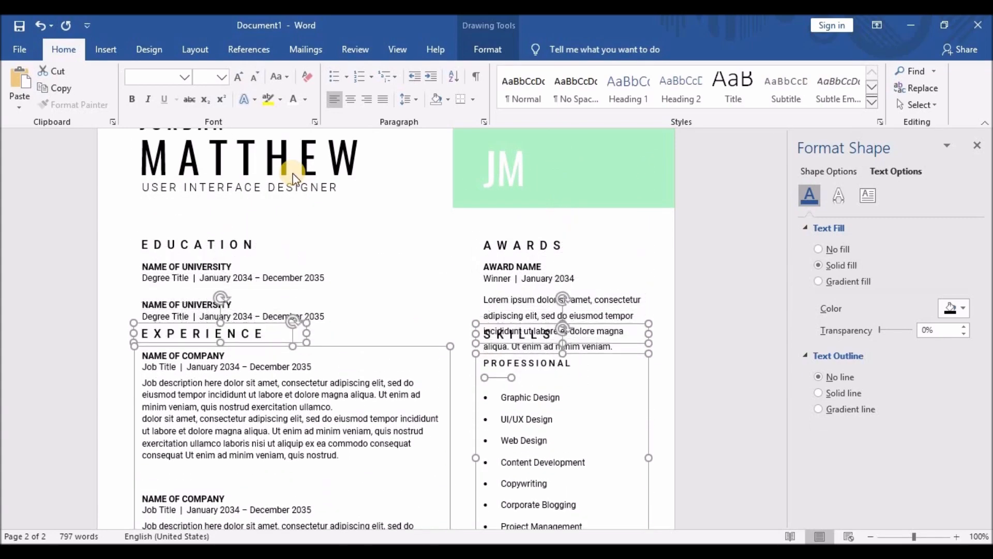
{"action": "key", "text": "Down"}
{"action": "key", "text": "Down"}
{"action": "key", "text": "Down"}
{"action": "key", "text": "Down"}
{"action": "key", "text": "Down"}
{"action": "key", "text": "Down"}
{"action": "key", "text": "Down"}
{"action": "key", "text": "Down"}
{"action": "key", "text": "Down"}
{"action": "key", "text": "Down"}
{"action": "key", "text": "Down"}
{"action": "key", "text": "Down"}
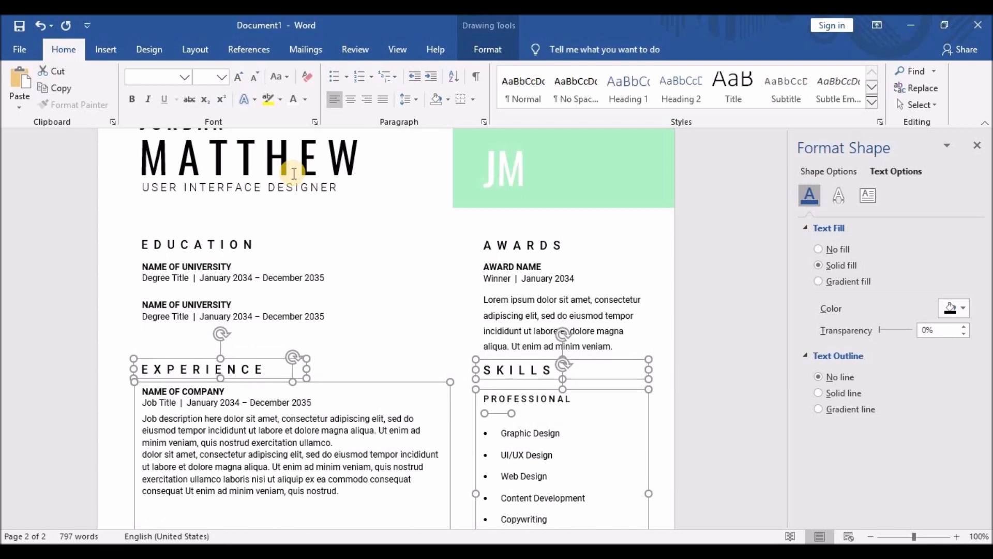
{"action": "key", "text": "Down"}
{"action": "key", "text": "Down"}
{"action": "key", "text": "Down"}
{"action": "key", "text": "Down"}
{"action": "key", "text": "Down"}
{"action": "key", "text": "Down"}
{"action": "key", "text": "Down"}
{"action": "key", "text": "Down"}
{"action": "key", "text": "Down"}
{"action": "key", "text": "Down"}
{"action": "key", "text": "Down"}
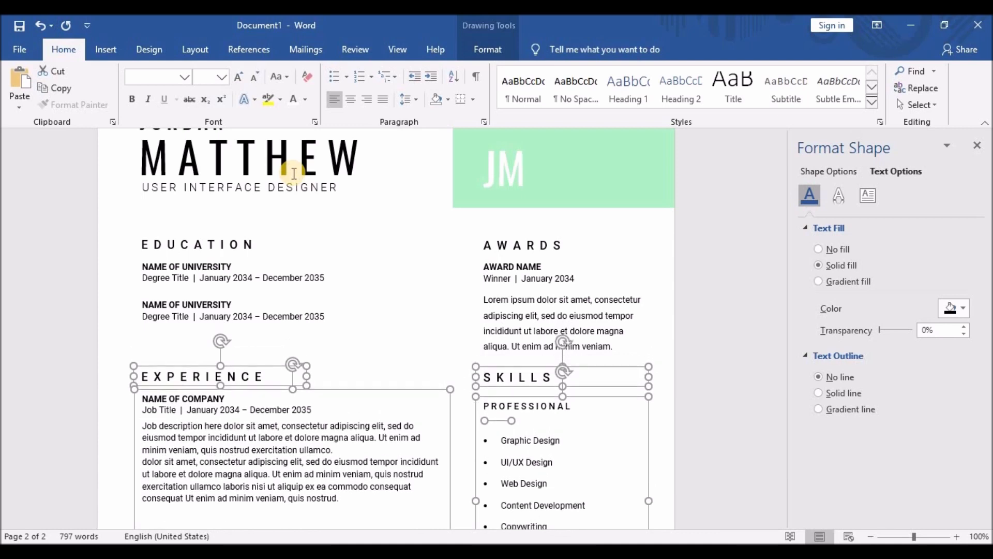
{"action": "key", "text": "Down"}
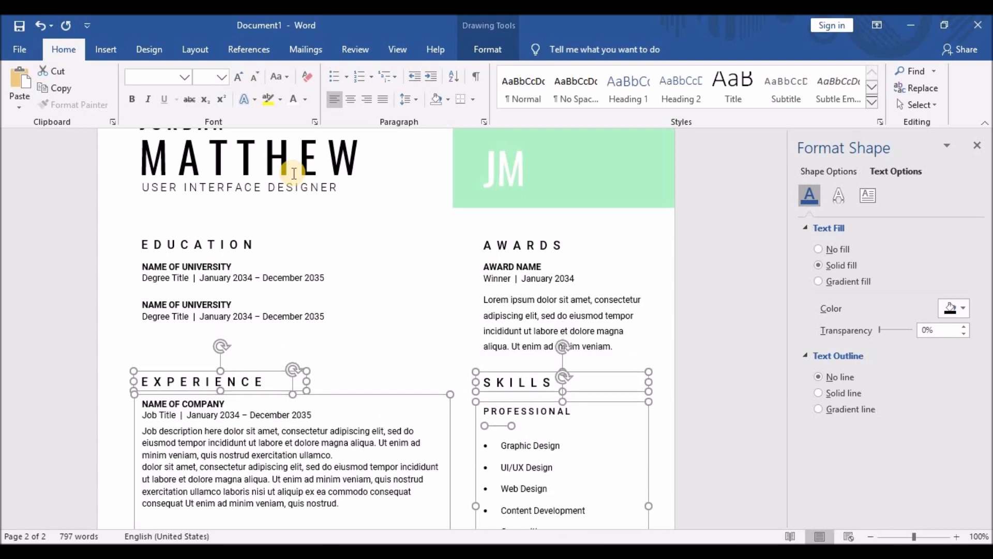
{"action": "key", "text": "Down"}
{"action": "key", "text": "Down"}
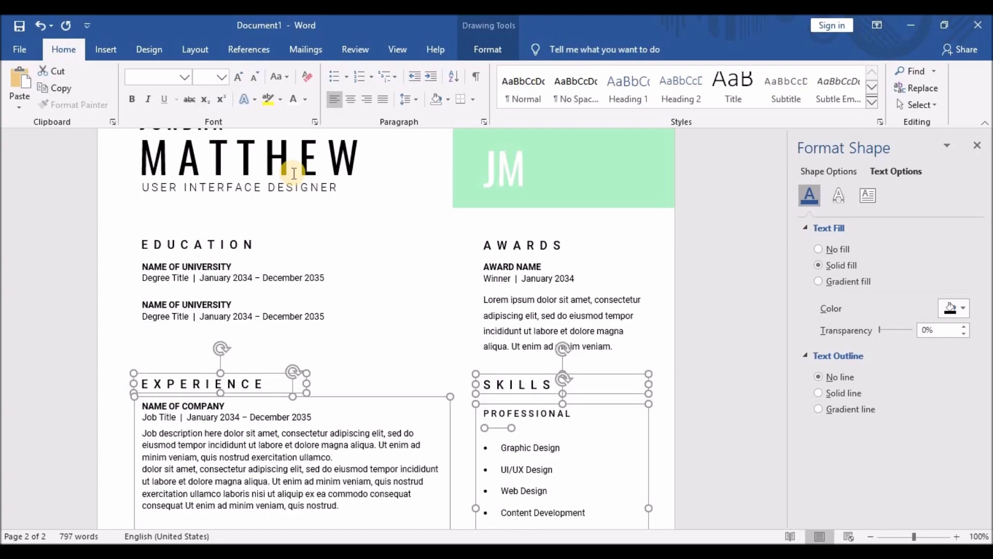
{"action": "key", "text": "Down"}
{"action": "scroll", "coordinate": [337, 280], "scroll_direction": "down", "scroll_amount": 7}
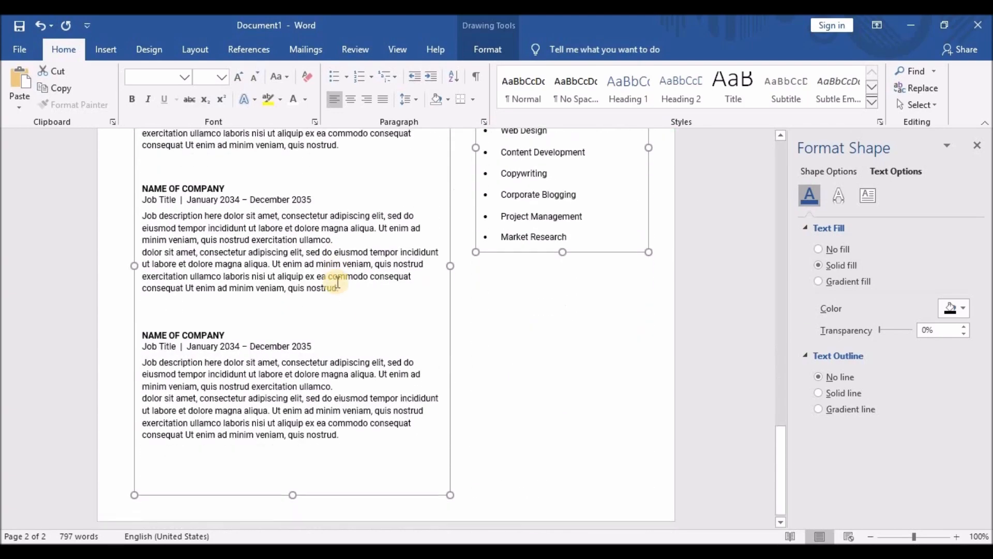
{"action": "scroll", "coordinate": [341, 318], "scroll_direction": "up", "scroll_amount": 3}
{"action": "scroll", "coordinate": [341, 318], "scroll_direction": "up", "scroll_amount": 2}
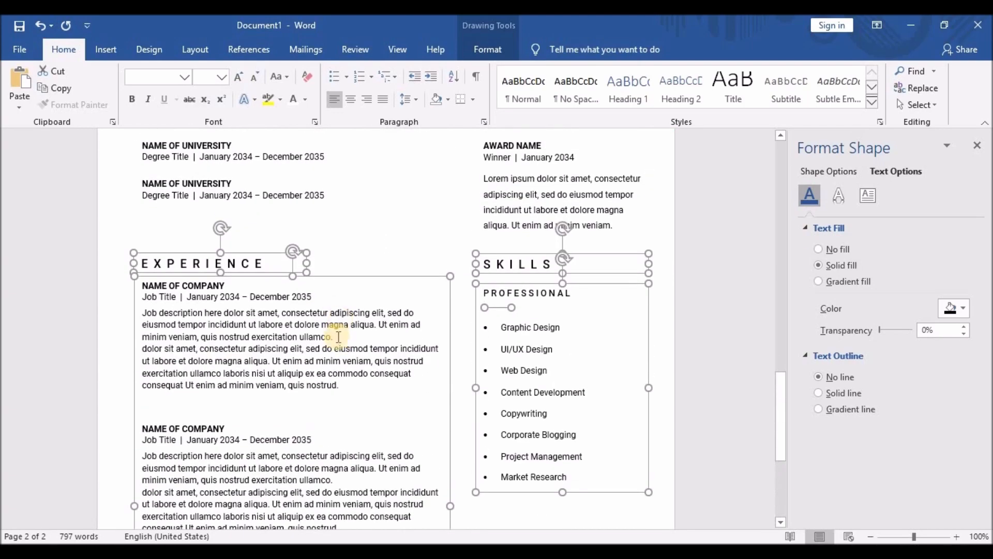
Delete the extra company entry from page 2's Experience box, shrink the box, and place the caret after EXPERIENCE.
{"action": "scroll", "coordinate": [339, 337], "scroll_direction": "down", "scroll_amount": 2}
{"action": "left_click_drag", "start_coordinate": [141, 330], "coordinate": [373, 442]}
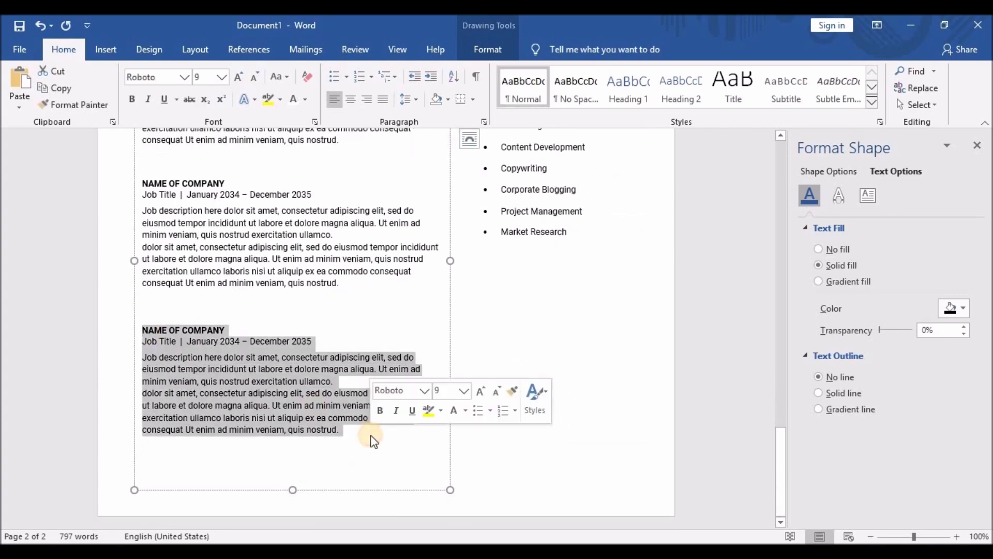
{"action": "key", "text": "Delete"}
{"action": "key", "text": "BackSpace"}
{"action": "left_click_drag", "start_coordinate": [292, 489], "coordinate": [308, 304]}
{"action": "scroll", "coordinate": [308, 304], "scroll_direction": "up", "scroll_amount": 4}
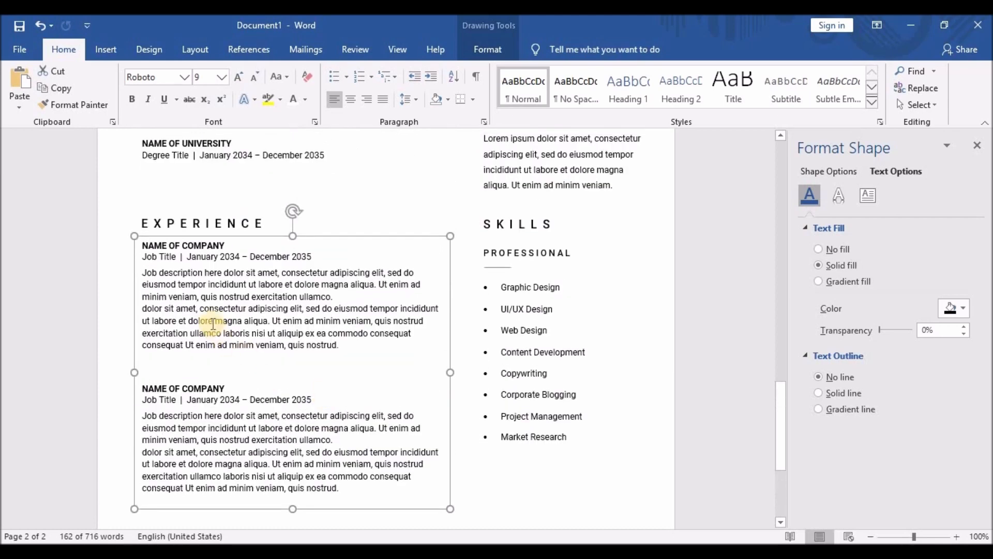
{"action": "left_click", "coordinate": [266, 228]}
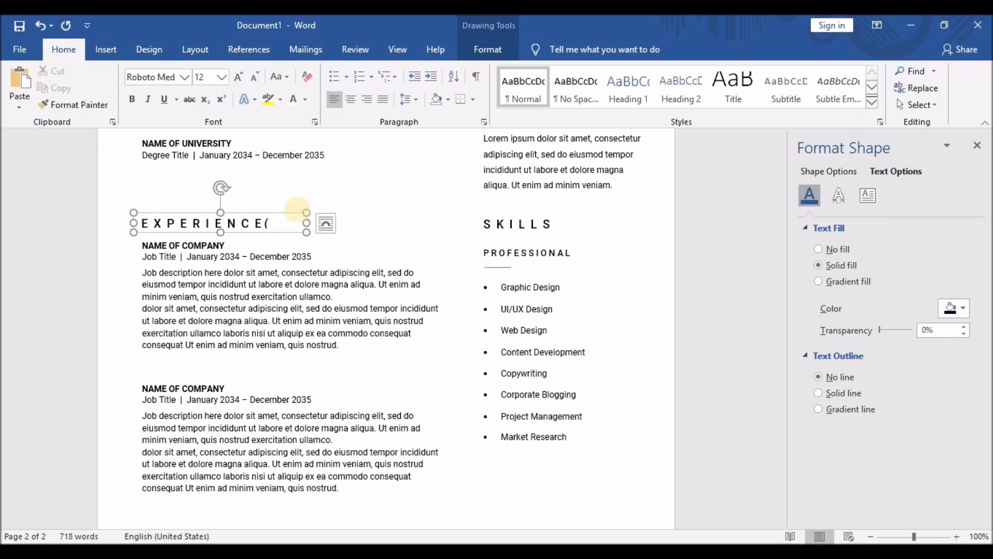
Add "( CONTINUED )" after EXPERIENCE and make it two font sizes smaller.
{"action": "type", "text": "continu"}
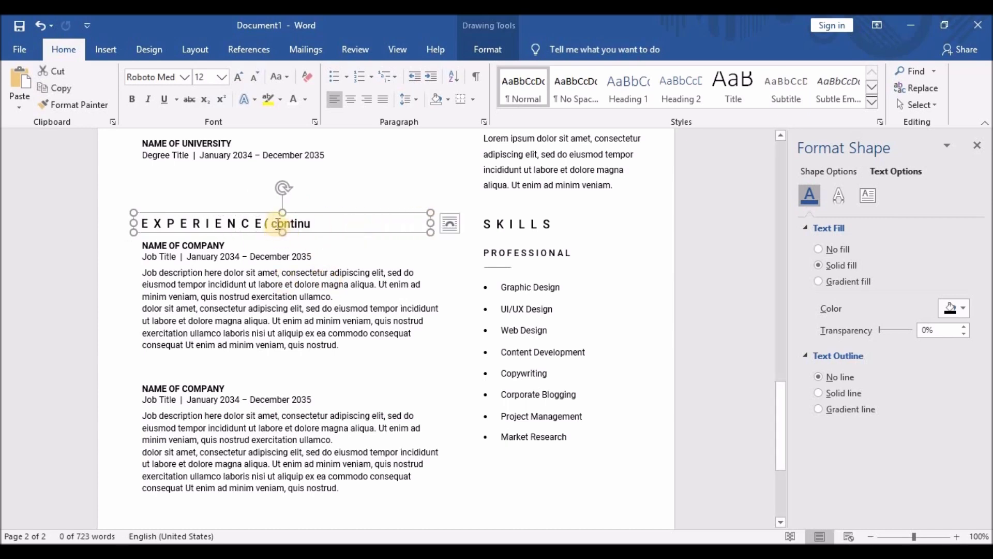
{"action": "left_click_drag", "start_coordinate": [270, 224], "coordinate": [328, 222]}
{"action": "type", "text": "CON"}
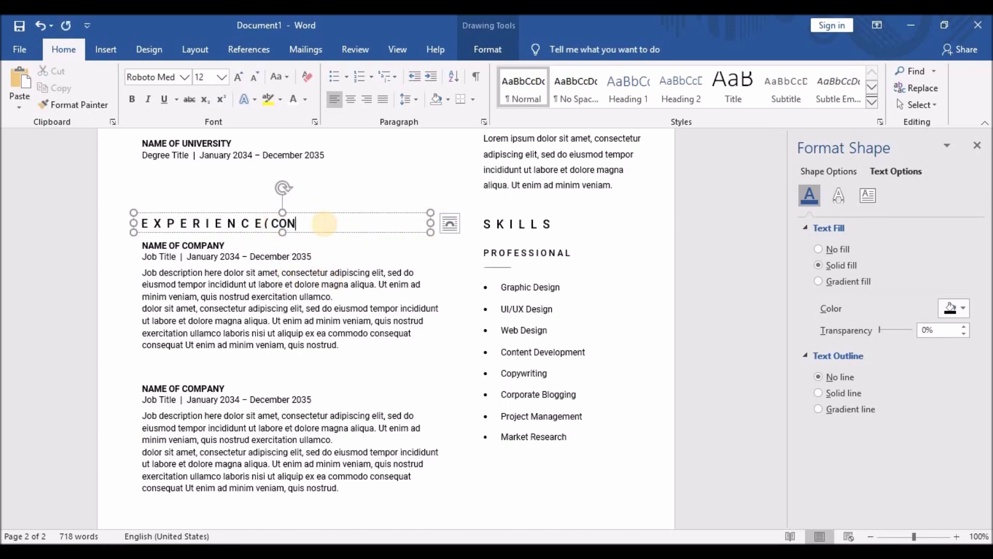
{"action": "type", "text": "TINUED"}
{"action": "left_click", "coordinate": [275, 223]}
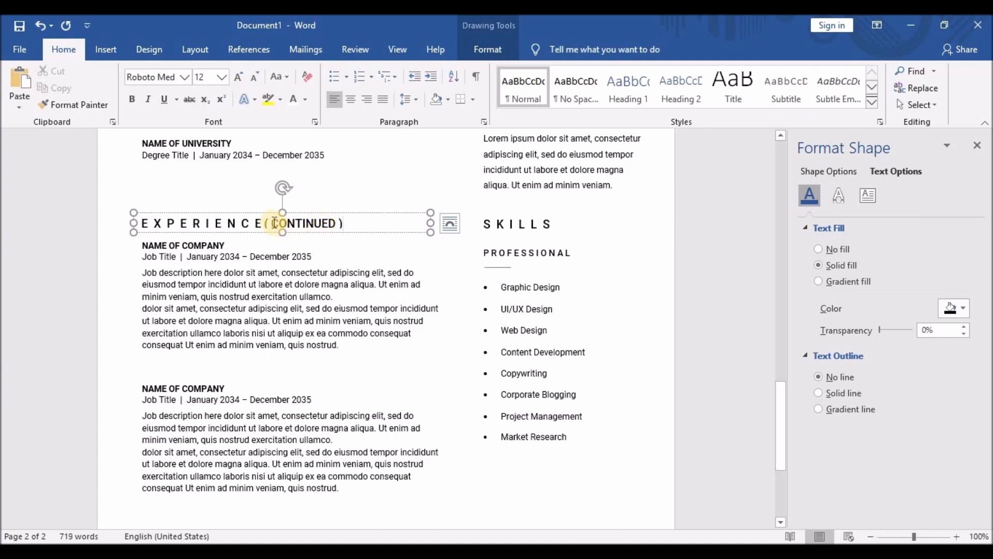
{"action": "left_click_drag", "start_coordinate": [273, 223], "coordinate": [333, 223]}
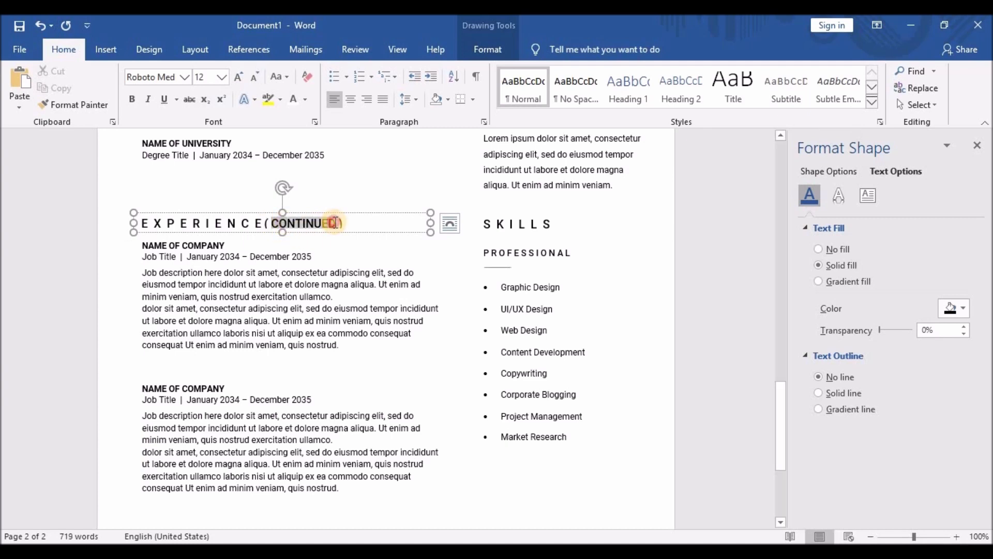
{"action": "left_click_drag", "start_coordinate": [270, 224], "coordinate": [340, 223]}
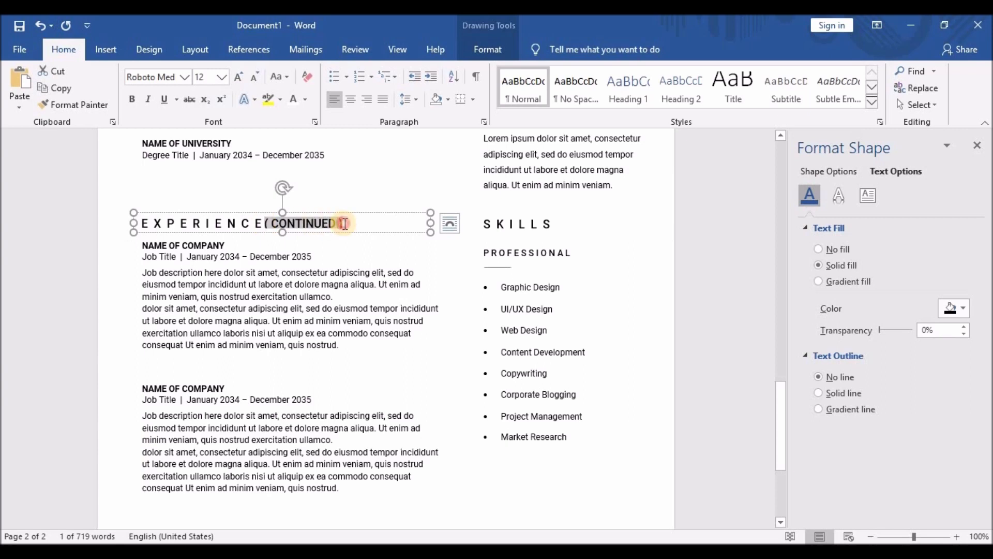
{"action": "left_click", "coordinate": [252, 78]}
{"action": "left_click", "coordinate": [251, 78]}
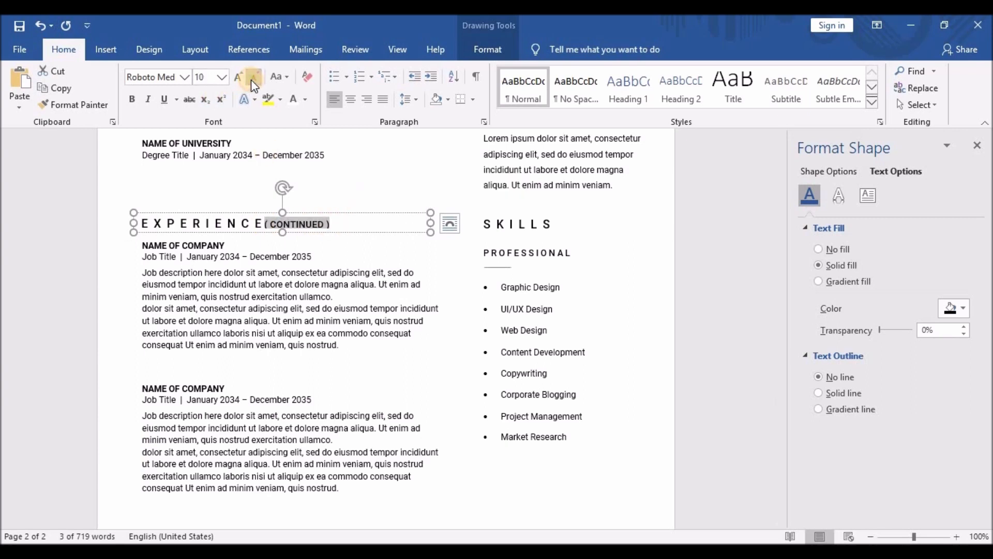
Heighten the heading box slightly and space out the letters of CONTINUED to match the heading.
{"action": "left_click", "coordinate": [264, 223]}
{"action": "left_click_drag", "start_coordinate": [284, 234], "coordinate": [284, 237]}
{"action": "left_click", "coordinate": [268, 224]}
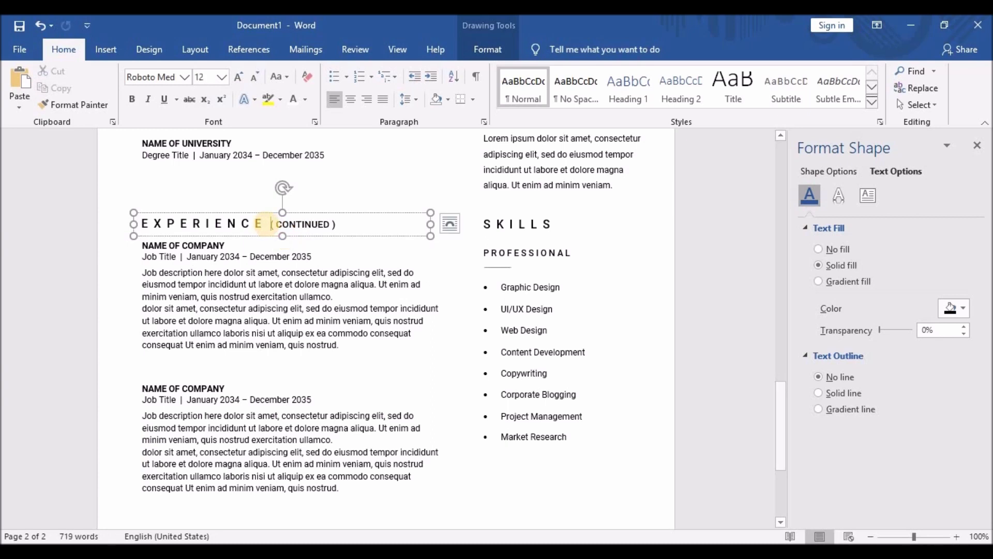
{"action": "left_click", "coordinate": [284, 224]}
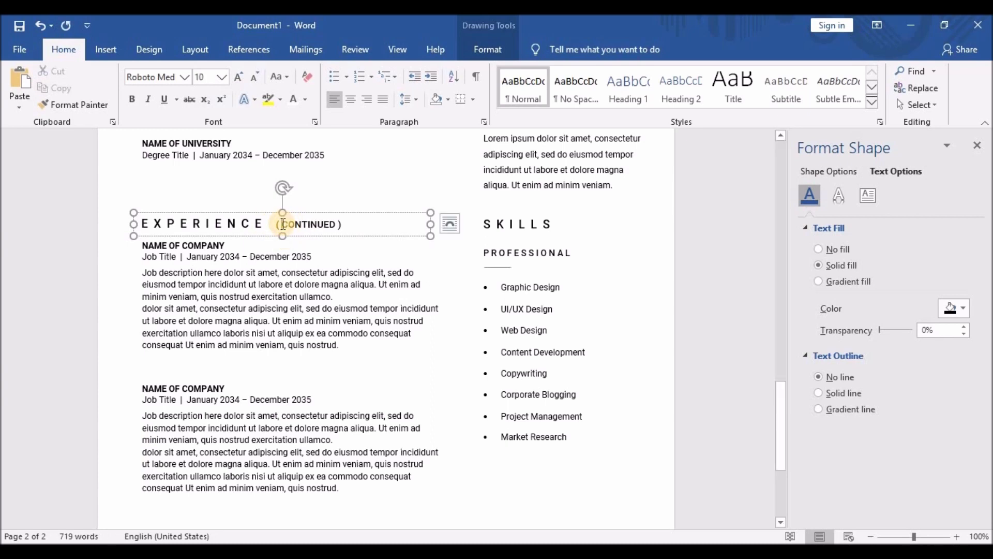
{"action": "left_click", "coordinate": [301, 224]}
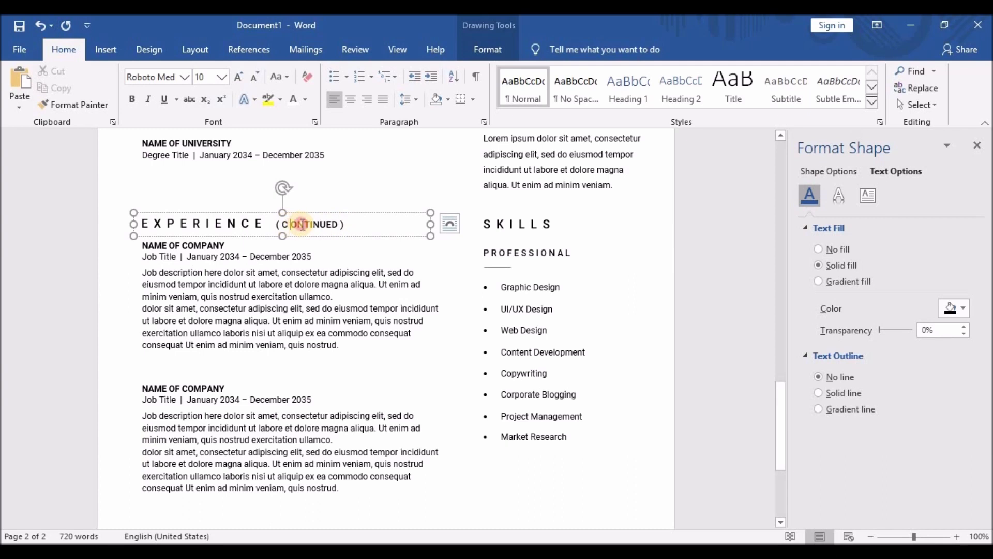
{"action": "left_click", "coordinate": [299, 224]}
{"action": "left_click", "coordinate": [306, 224]}
{"action": "left_click", "coordinate": [320, 225]}
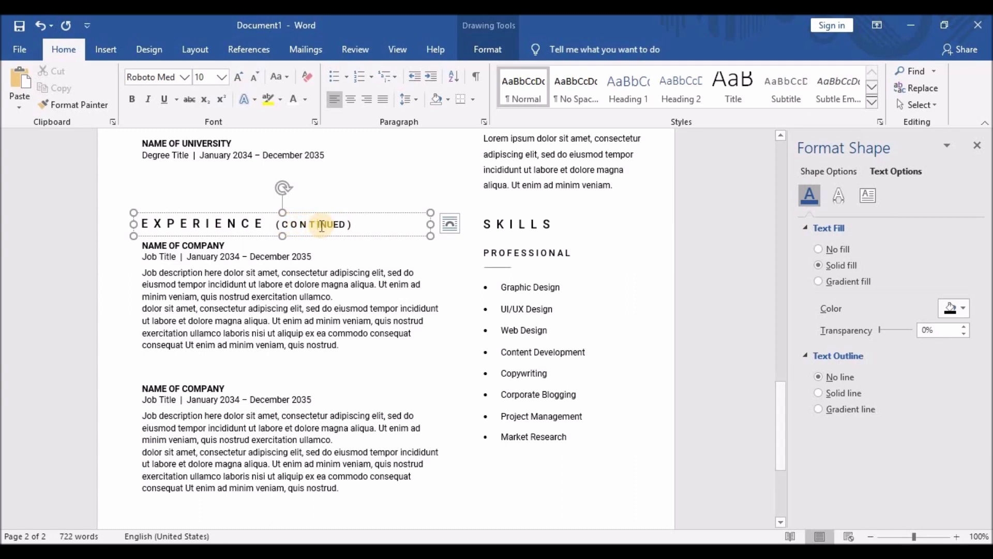
{"action": "left_click", "coordinate": [324, 224]}
{"action": "left_click", "coordinate": [331, 225]}
{"action": "left_click", "coordinate": [339, 224]}
{"action": "left_click", "coordinate": [339, 226]}
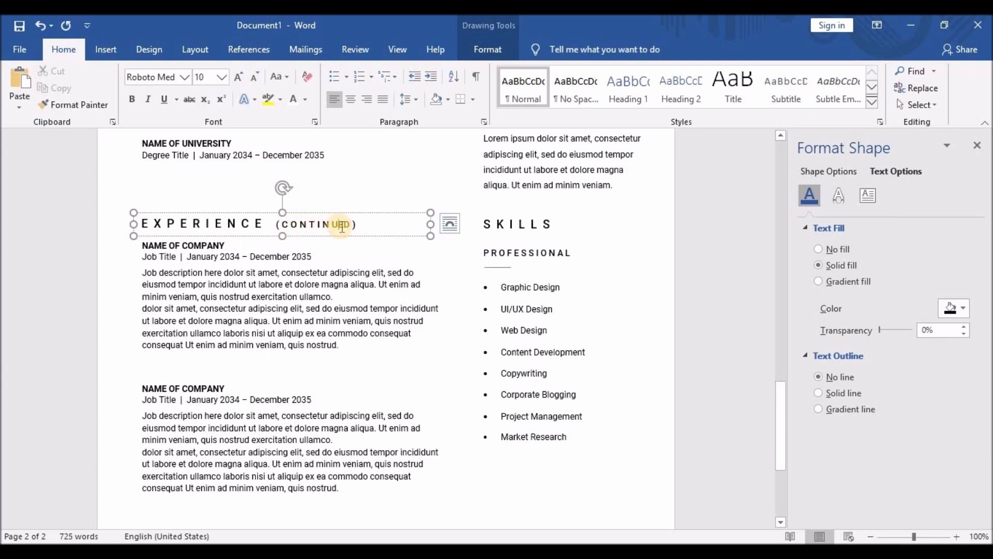
{"action": "left_click", "coordinate": [349, 228]}
{"action": "left_click", "coordinate": [333, 258]}
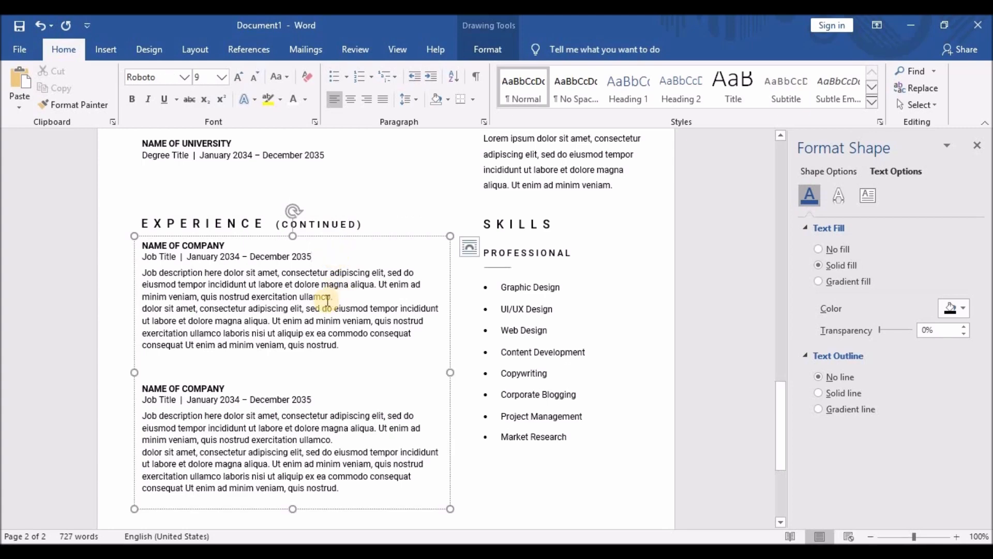
{"action": "scroll", "coordinate": [321, 347], "scroll_direction": "down", "scroll_amount": 5}
{"action": "scroll", "coordinate": [512, 372], "scroll_direction": "up", "scroll_amount": 3}
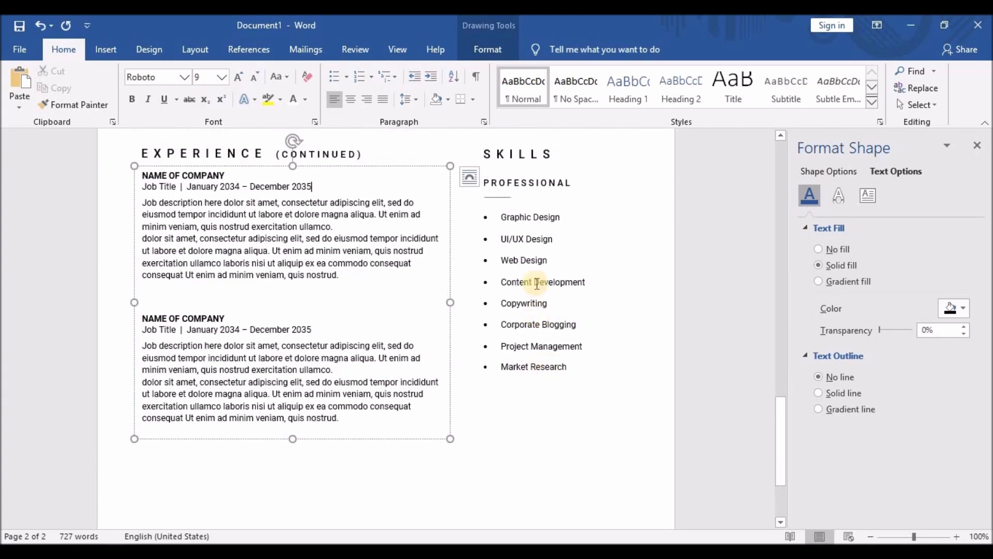
Retitle the list PERSONAL with Teamworking, Workflow, Collaborating, Workflow, Quick Research, and shrink its box.
{"action": "left_click_drag", "start_coordinate": [492, 181], "coordinate": [546, 183]}
{"action": "type", "text": "E"}
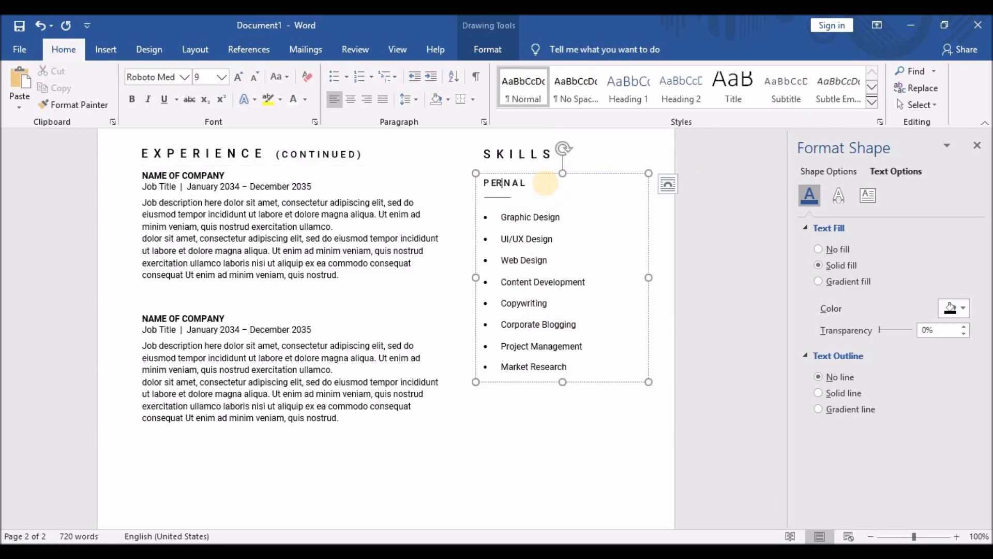
{"action": "type", "text": "RSO"}
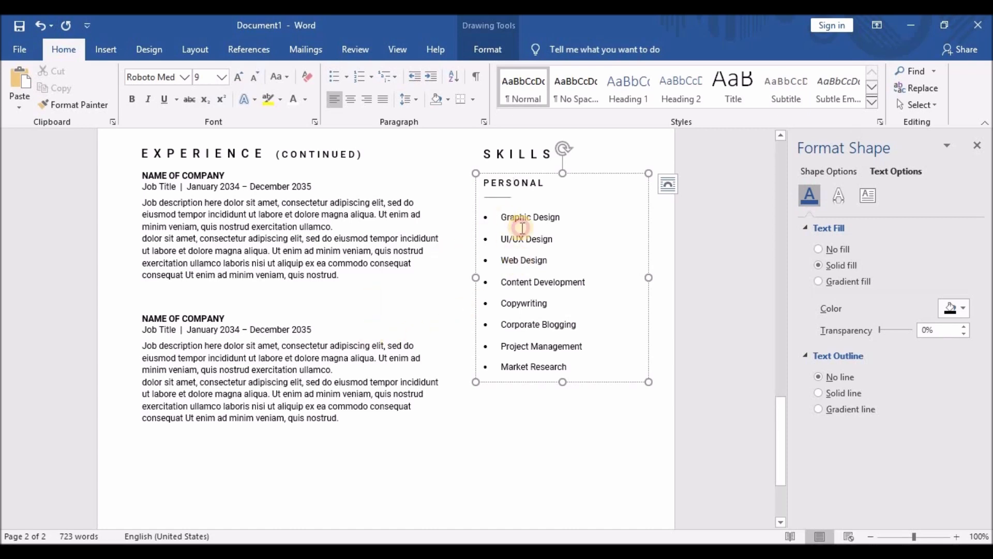
{"action": "left_click_drag", "start_coordinate": [523, 228], "coordinate": [588, 364]}
{"action": "type", "text": "Teamworking"}
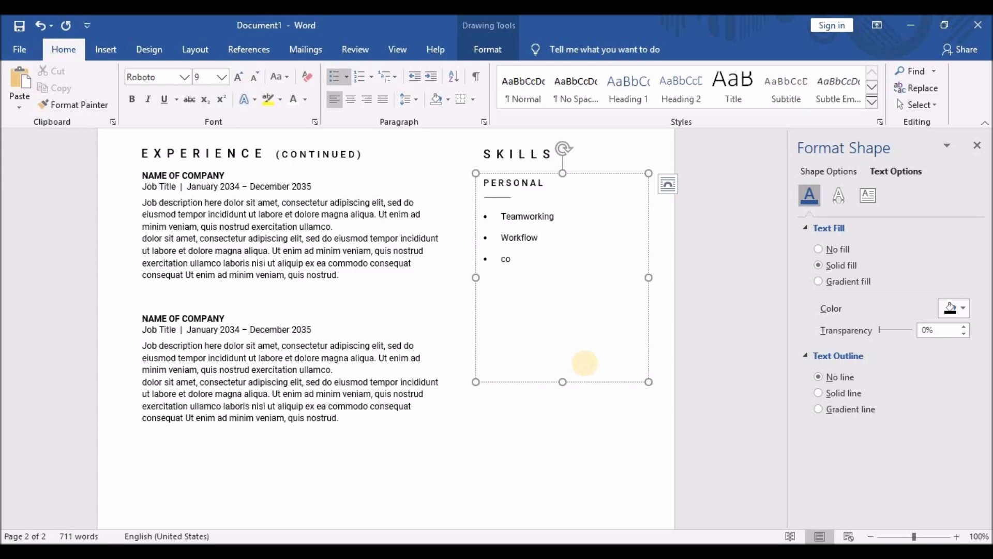
{"action": "key", "text": "BackSpace"}
{"action": "key", "text": "BackSpace"}
{"action": "key", "text": "BackSpace"}
{"action": "key", "text": "BackSpace"}
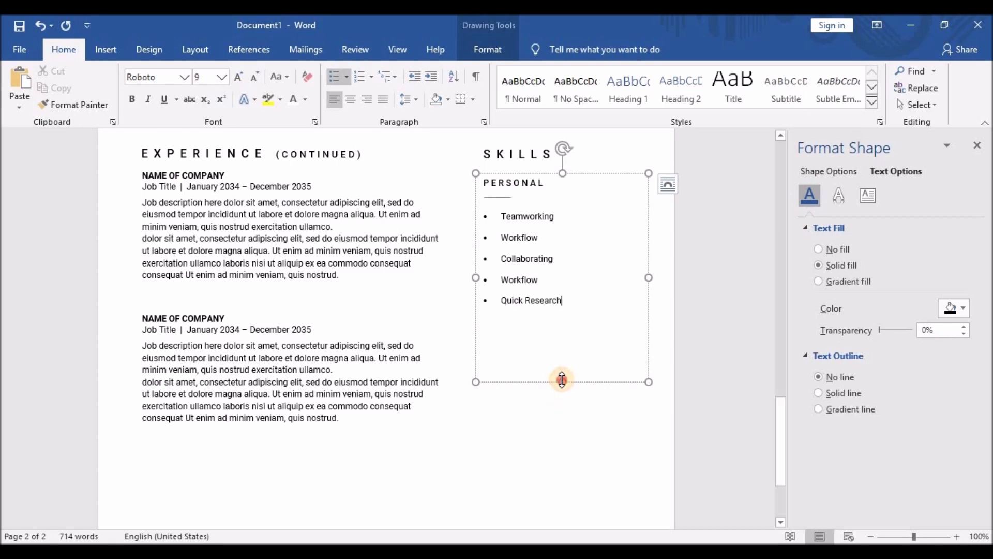
{"action": "left_click_drag", "start_coordinate": [562, 381], "coordinate": [567, 315]}
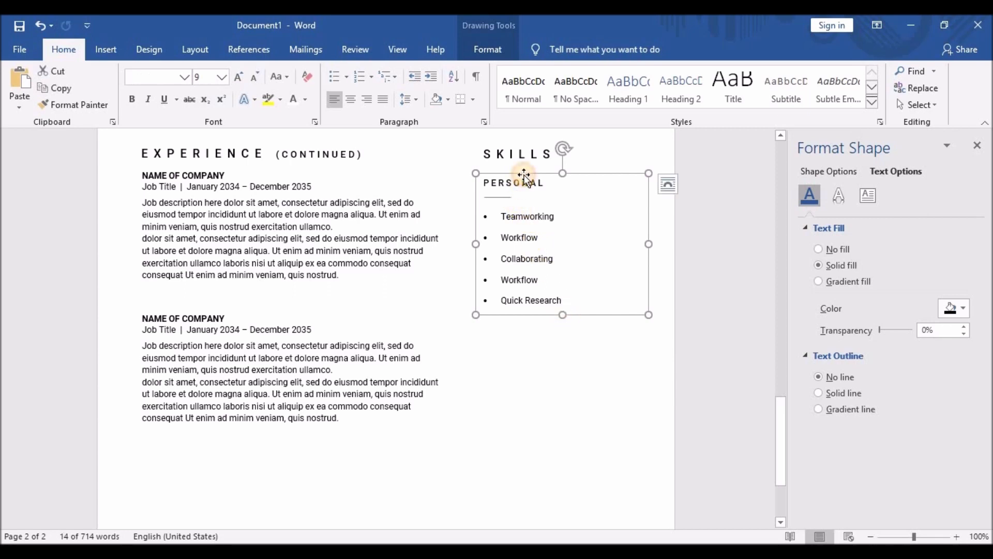
Copy the PERSONAL list with its divider line and drag the duplicate beneath the original.
{"action": "left_click", "coordinate": [505, 197]}
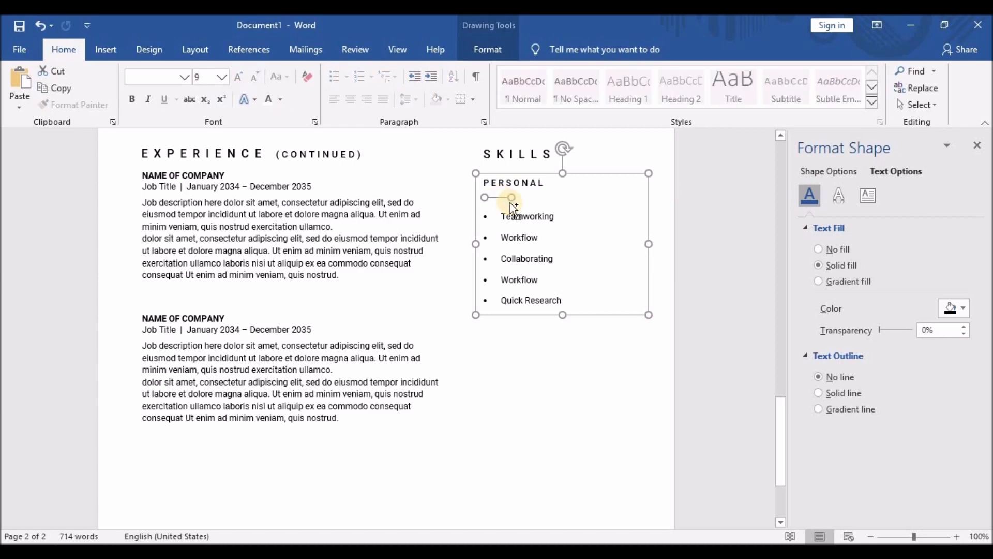
{"action": "key", "text": "ctrl+c"}
{"action": "key", "text": "ctrl+v"}
{"action": "left_click_drag", "start_coordinate": [278, 232], "coordinate": [610, 473]}
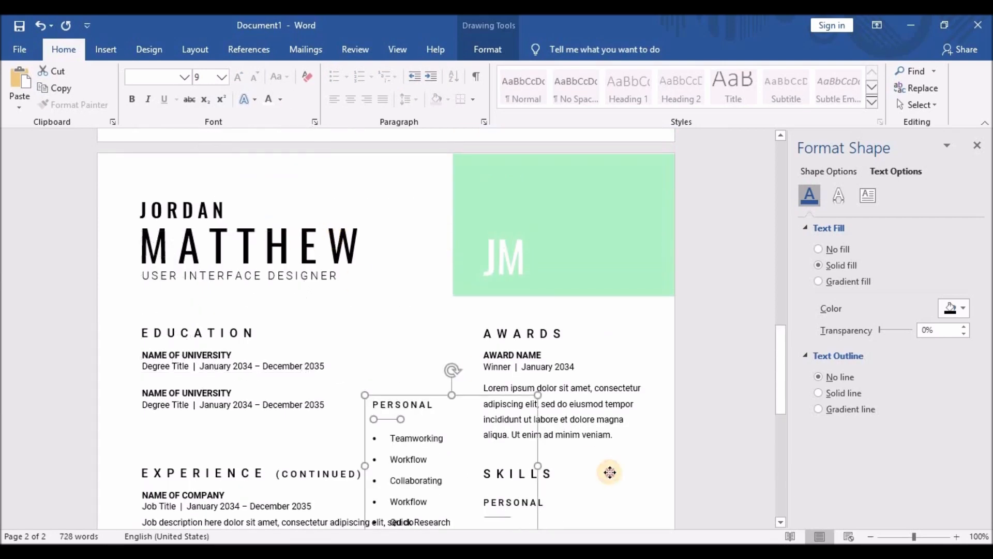
{"action": "scroll", "coordinate": [600, 365], "scroll_direction": "down", "scroll_amount": 6}
{"action": "scroll", "coordinate": [575, 221], "scroll_direction": "up", "scroll_amount": 2}
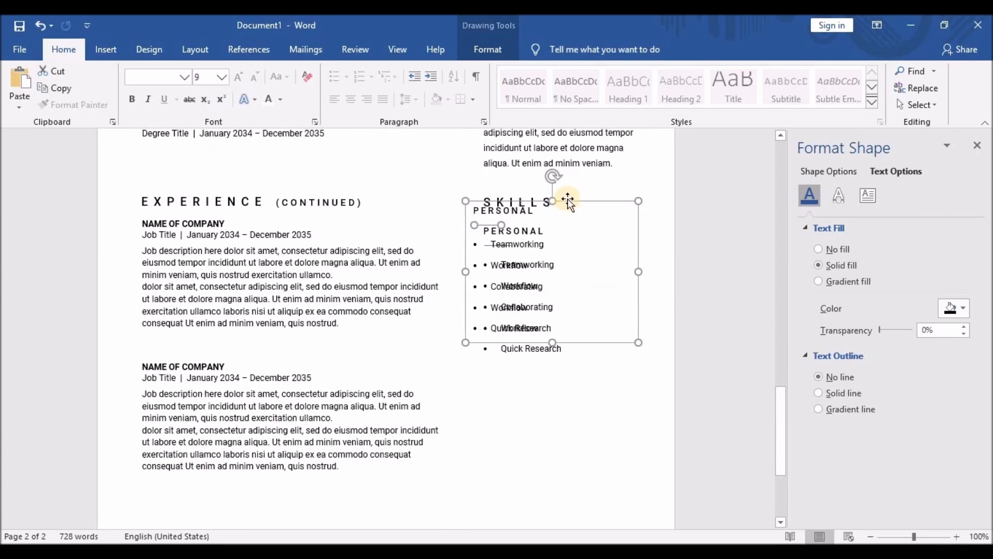
{"action": "left_click_drag", "start_coordinate": [568, 200], "coordinate": [592, 225]}
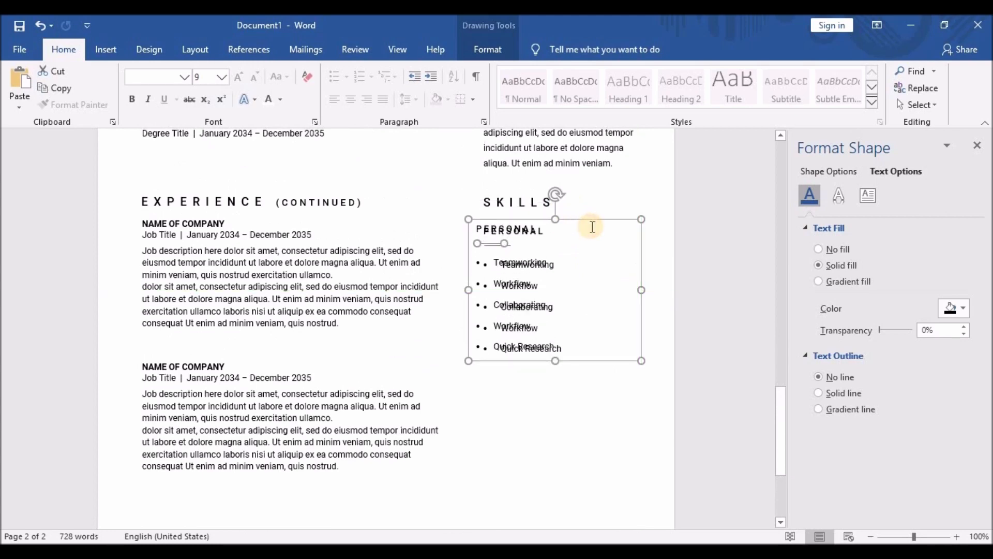
Nudge the duplicate right and down to align under the original with a small gap, then select its heading.
{"action": "key", "text": "Right"}
{"action": "key", "text": "Right"}
{"action": "key", "text": "Right"}
{"action": "key", "text": "Right"}
{"action": "key", "text": "Right"}
{"action": "key", "text": "Right"}
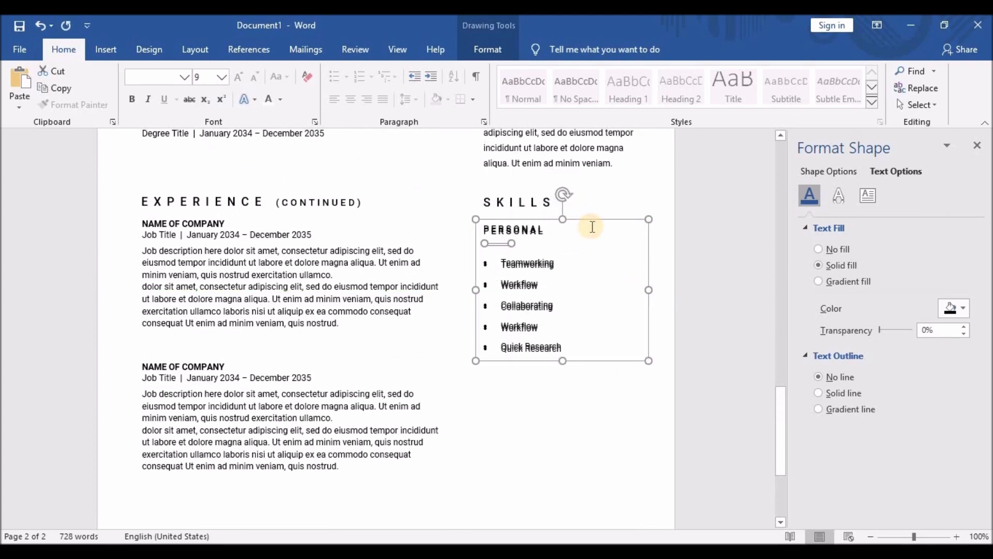
{"action": "key", "text": "Down"}
{"action": "key", "text": "Down"}
{"action": "key", "text": "Down"}
{"action": "key", "text": "Down"}
{"action": "key", "text": "Down"}
{"action": "key", "text": "Down"}
{"action": "key", "text": "Down"}
{"action": "key", "text": "Down"}
{"action": "key", "text": "Down"}
{"action": "key", "text": "Down"}
{"action": "key", "text": "Down"}
{"action": "key", "text": "Down"}
{"action": "key", "text": "Down"}
{"action": "key", "text": "Down"}
{"action": "key", "text": "Down"}
{"action": "key", "text": "Down"}
{"action": "key", "text": "Down"}
{"action": "key", "text": "Down"}
{"action": "key", "text": "Down"}
{"action": "key", "text": "Down"}
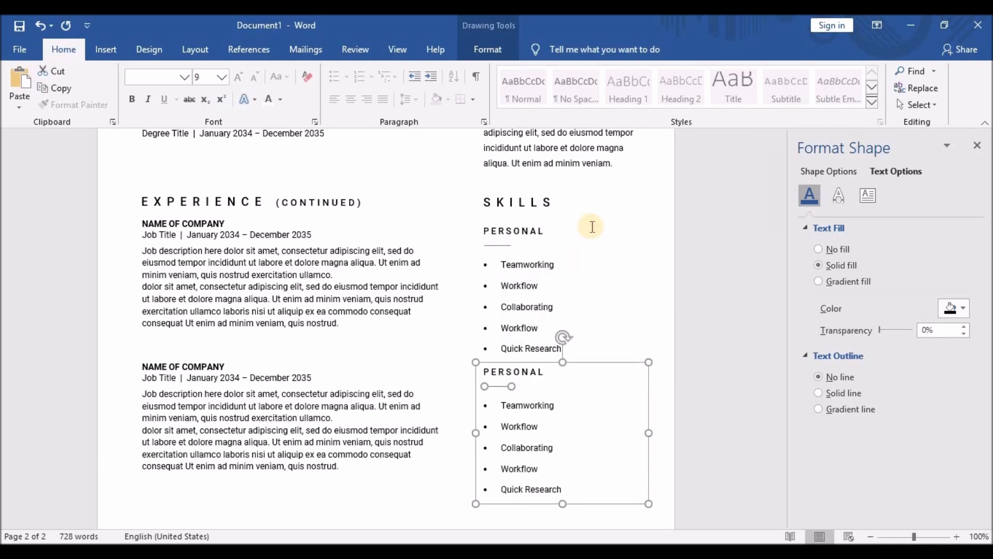
{"action": "key", "text": "Down"}
{"action": "key", "text": "Down"}
{"action": "key", "text": "Down"}
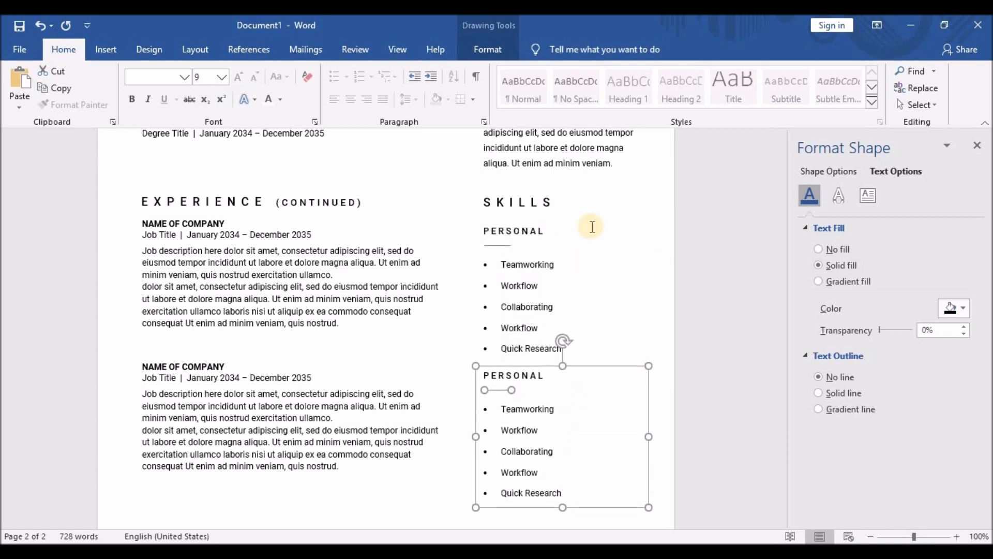
{"action": "key", "text": "Down"}
{"action": "key", "text": "Down"}
{"action": "key", "text": "Down"}
{"action": "key", "text": "Down"}
{"action": "key", "text": "Down"}
{"action": "key", "text": "Down"}
{"action": "key", "text": "Down"}
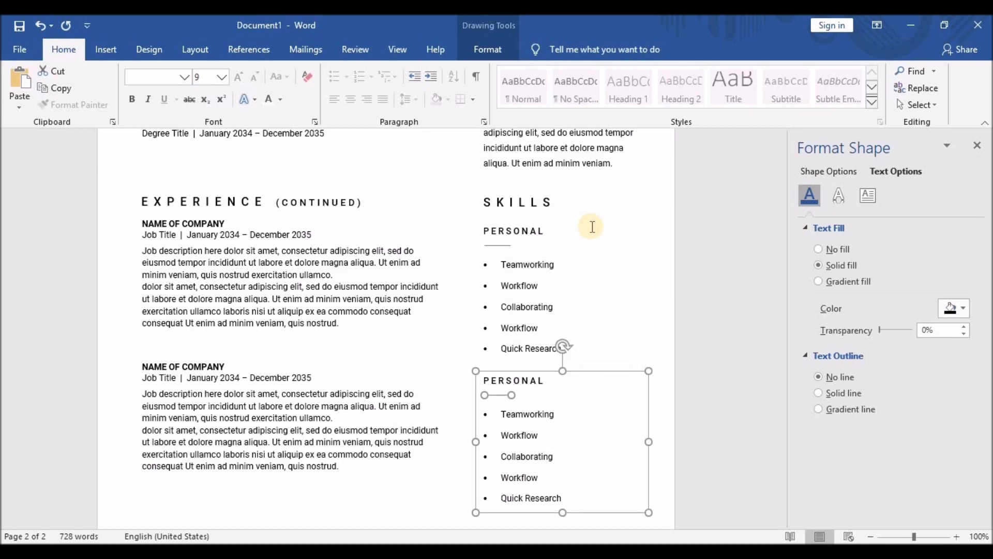
{"action": "left_click_drag", "start_coordinate": [483, 382], "coordinate": [555, 394]}
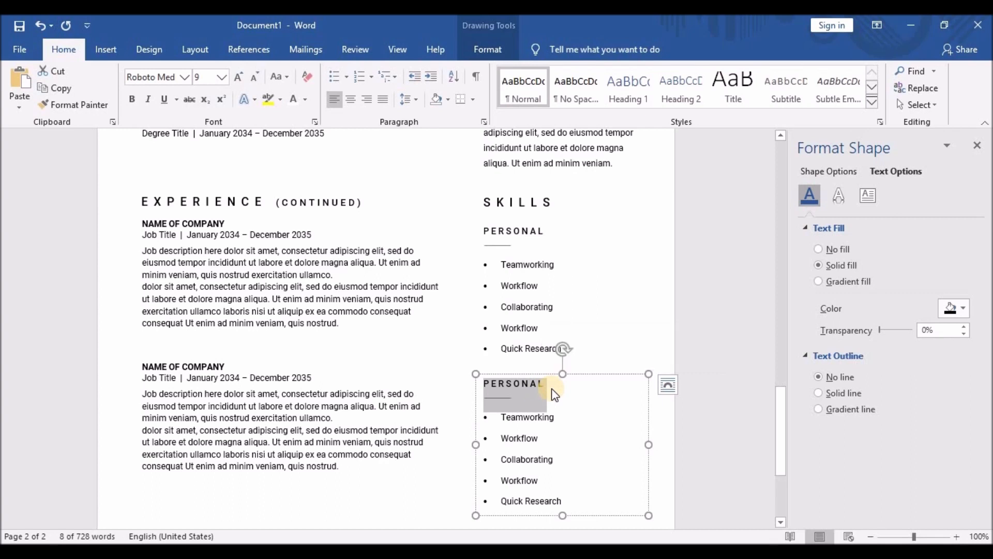
Retitle the duplicate's heading LANGUAGES with evenly spaced letters.
{"action": "type", "text": "L"}
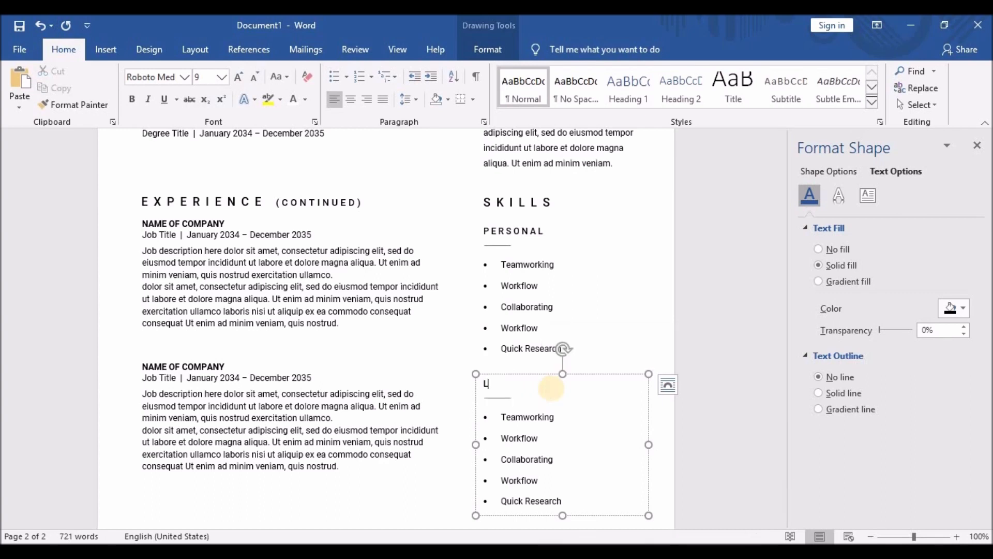
{"action": "type", "text": "ANGUAGES"}
{"action": "left_click", "coordinate": [490, 387]}
{"action": "left_click", "coordinate": [498, 387]}
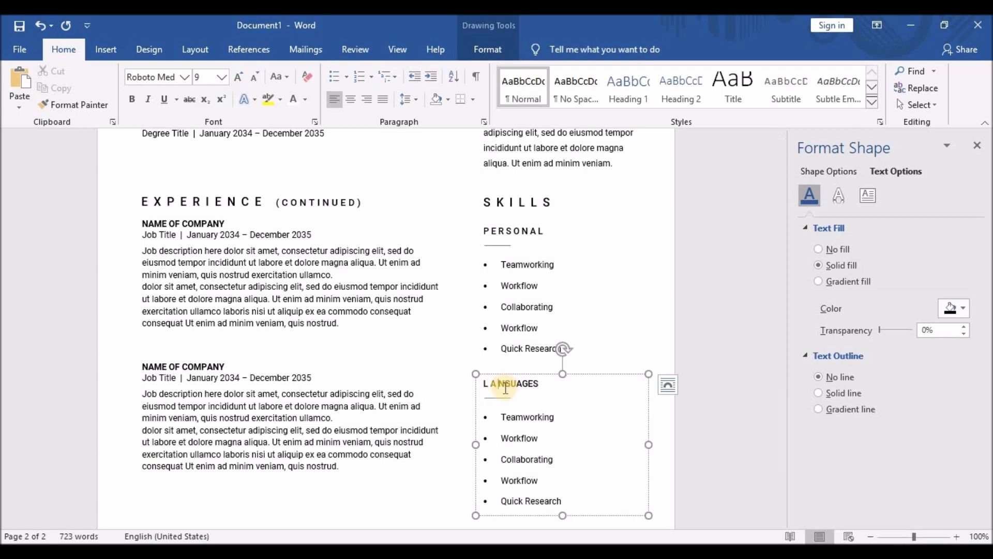
{"action": "left_click", "coordinate": [504, 387]}
{"action": "left_click", "coordinate": [522, 387]}
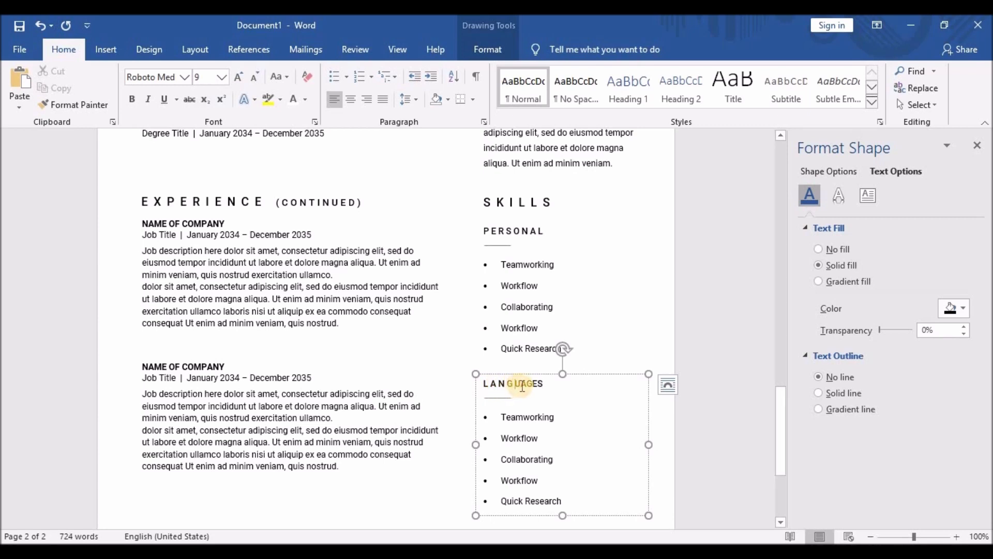
{"action": "left_click", "coordinate": [528, 387]}
{"action": "left_click", "coordinate": [535, 386]}
{"action": "left_click", "coordinate": [541, 387]}
{"action": "left_click", "coordinate": [547, 388]}
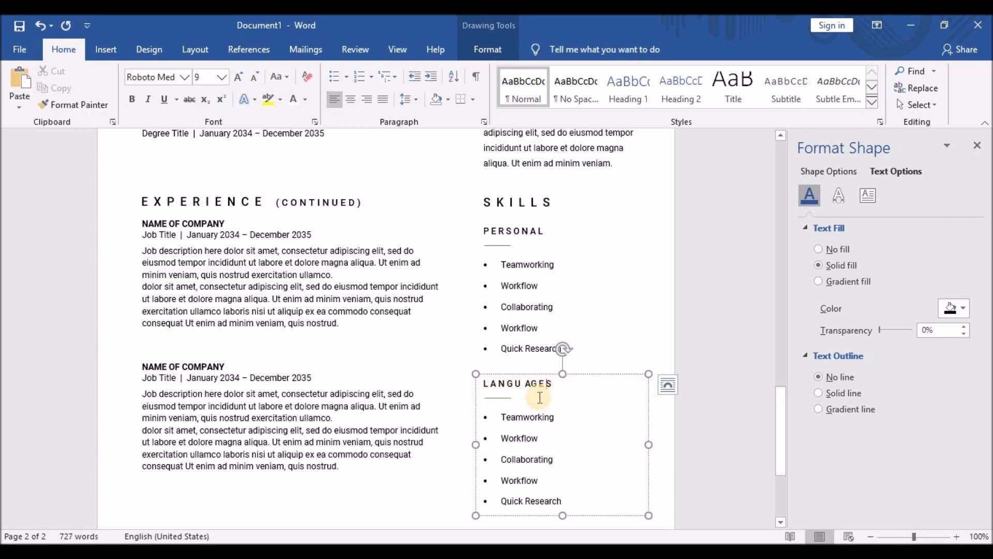
{"action": "left_click", "coordinate": [532, 387]}
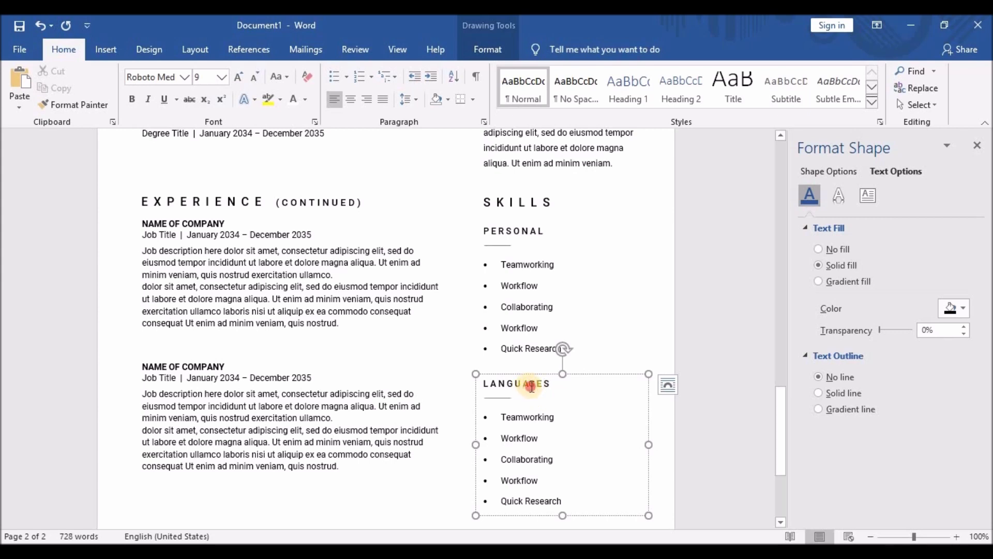
{"action": "scroll", "coordinate": [523, 418], "scroll_direction": "down", "scroll_amount": 1}
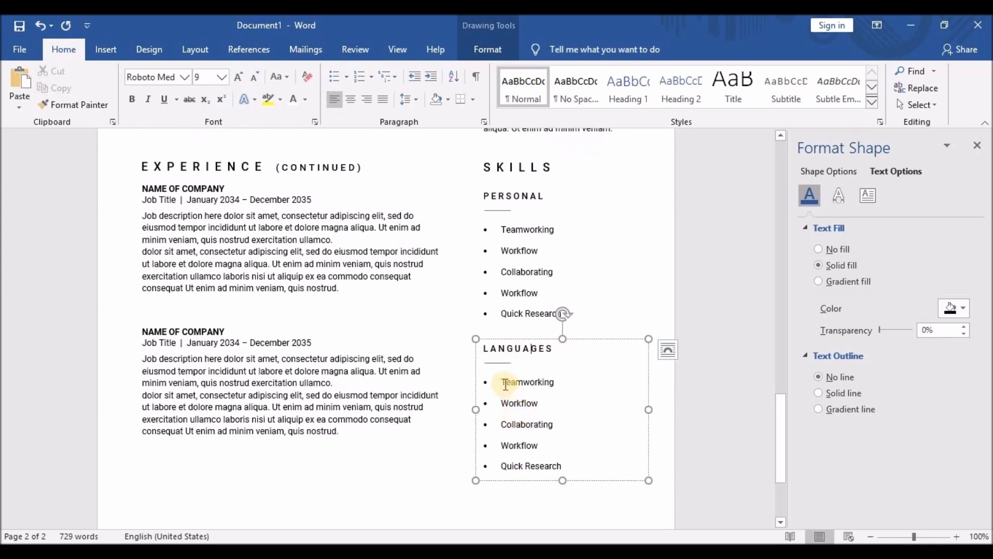
Replace the placeholder items with English, Spanish and French and shrink the box to fit three items.
{"action": "left_click_drag", "start_coordinate": [506, 386], "coordinate": [566, 469]}
{"action": "type", "text": "Engl"}
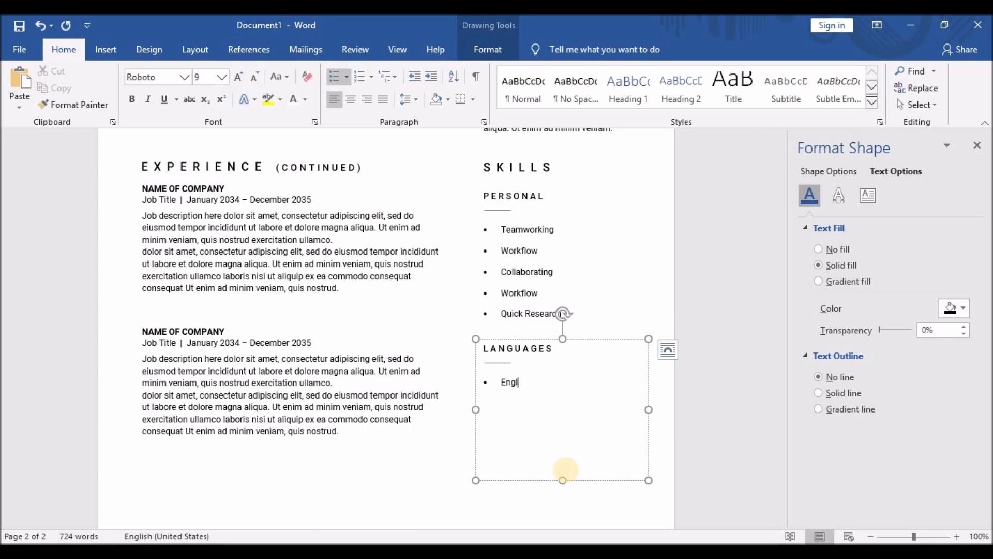
{"action": "type", "text": "Spanish"}
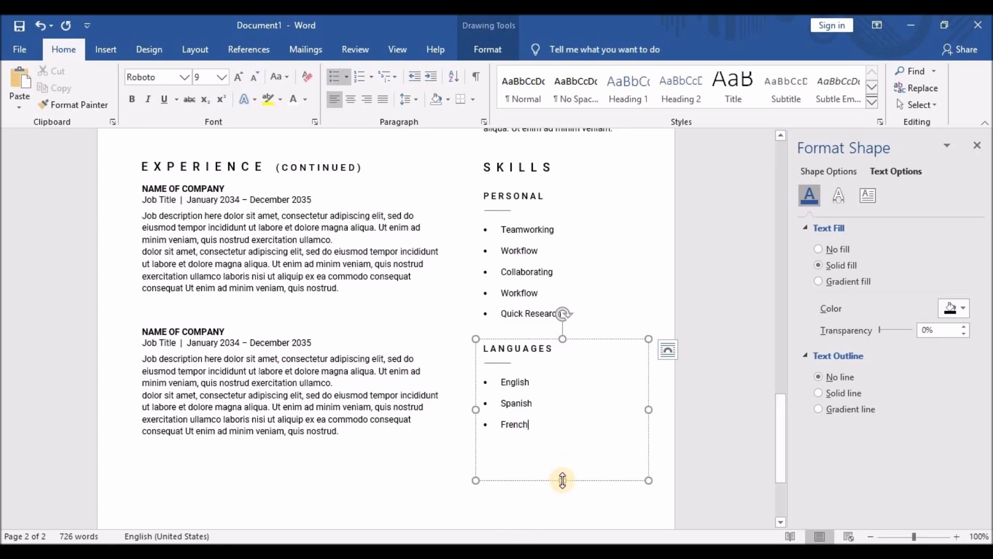
{"action": "left_click_drag", "start_coordinate": [562, 478], "coordinate": [562, 437]}
{"action": "scroll", "coordinate": [390, 420], "scroll_direction": "down", "scroll_amount": 3}
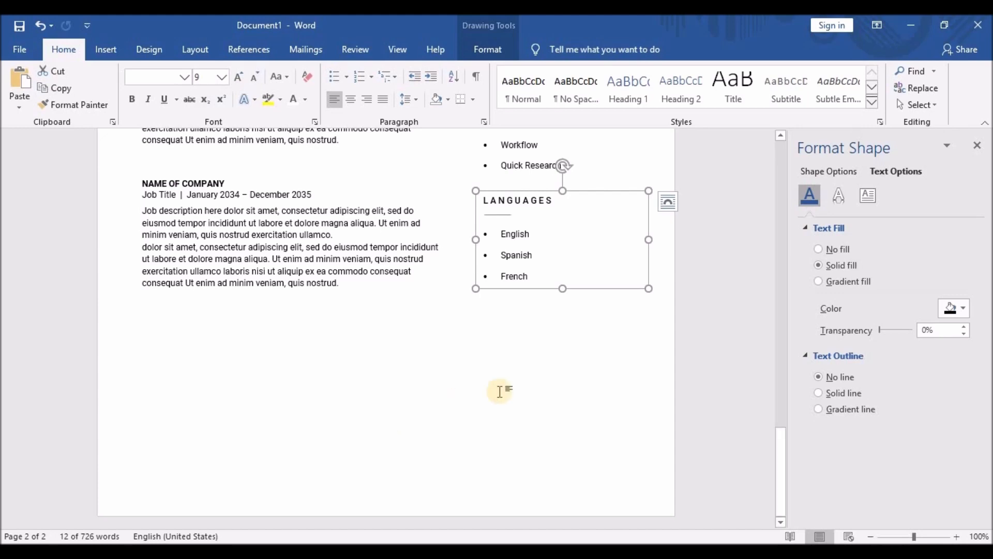
{"action": "scroll", "coordinate": [506, 390], "scroll_direction": "up", "scroll_amount": 3}
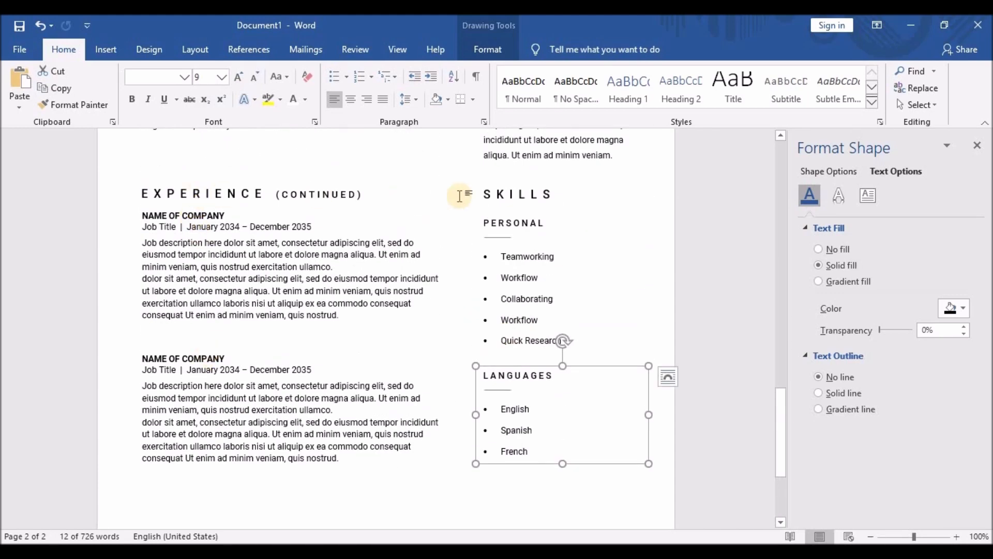
Copy the SKILLS heading below the left column's experience text and retype it as INTERESTS.
{"action": "left_click", "coordinate": [512, 192]}
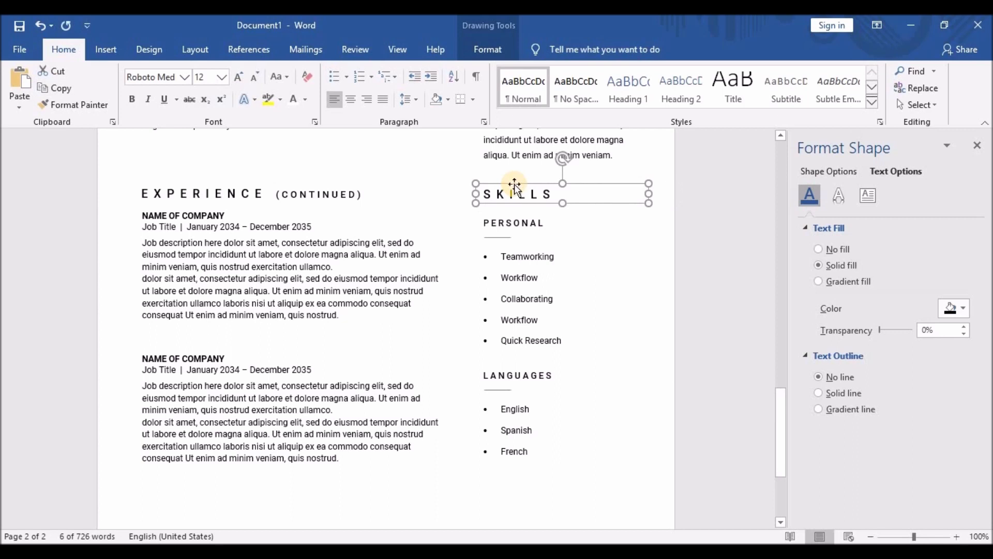
{"action": "left_click_drag", "start_coordinate": [515, 185], "coordinate": [163, 331]}
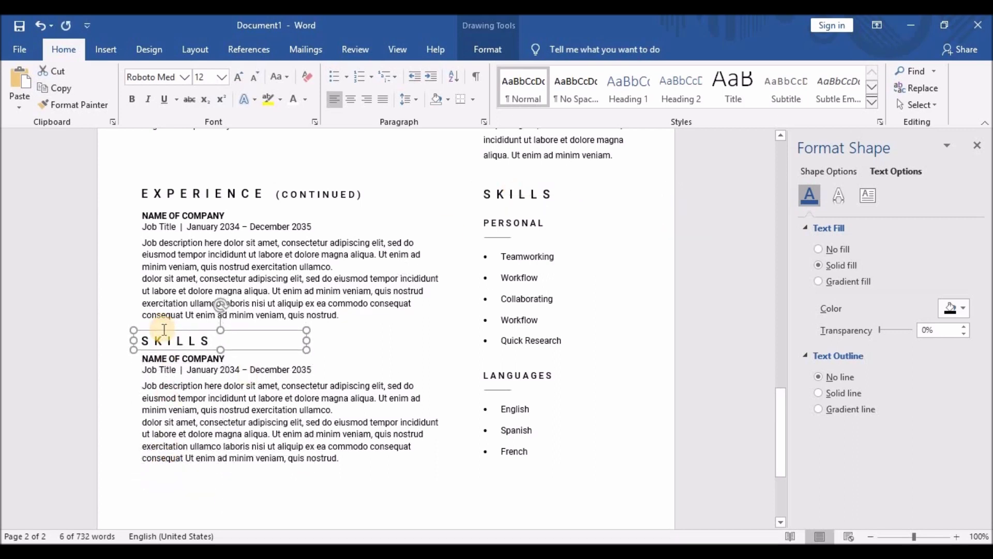
{"action": "key", "text": "ctrl+z"}
{"action": "key", "text": "ctrl+z"}
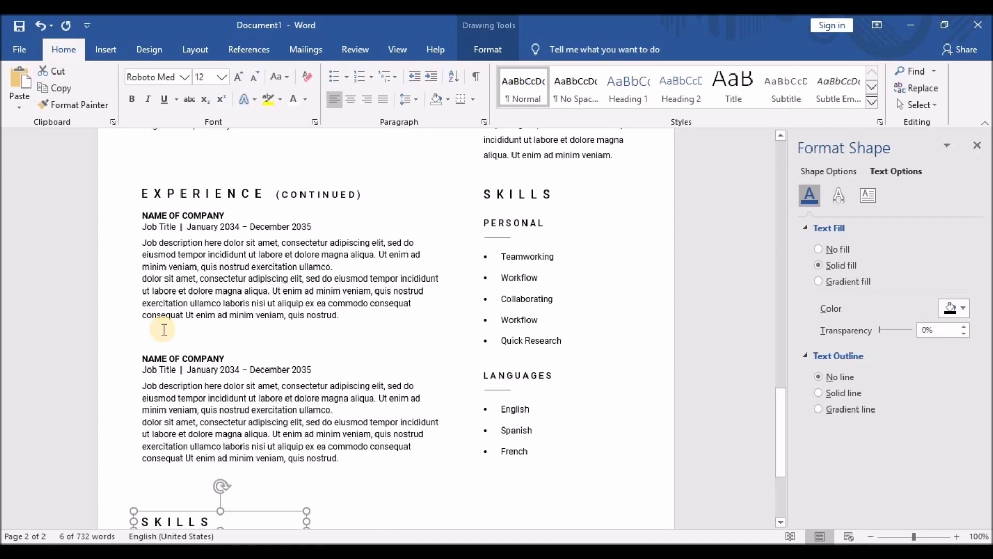
{"action": "scroll", "coordinate": [441, 345], "scroll_direction": "down", "scroll_amount": 3}
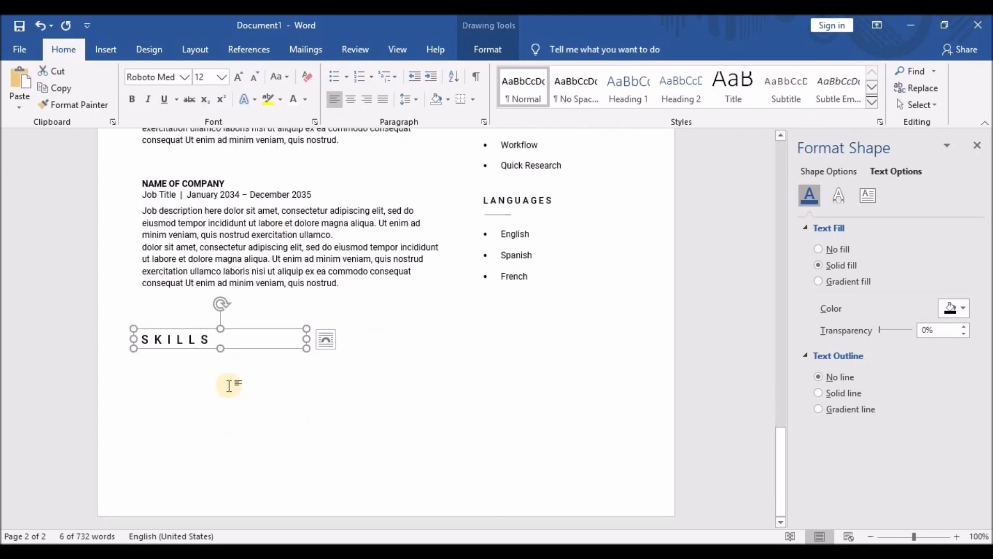
{"action": "left_click_drag", "start_coordinate": [136, 339], "coordinate": [234, 342]}
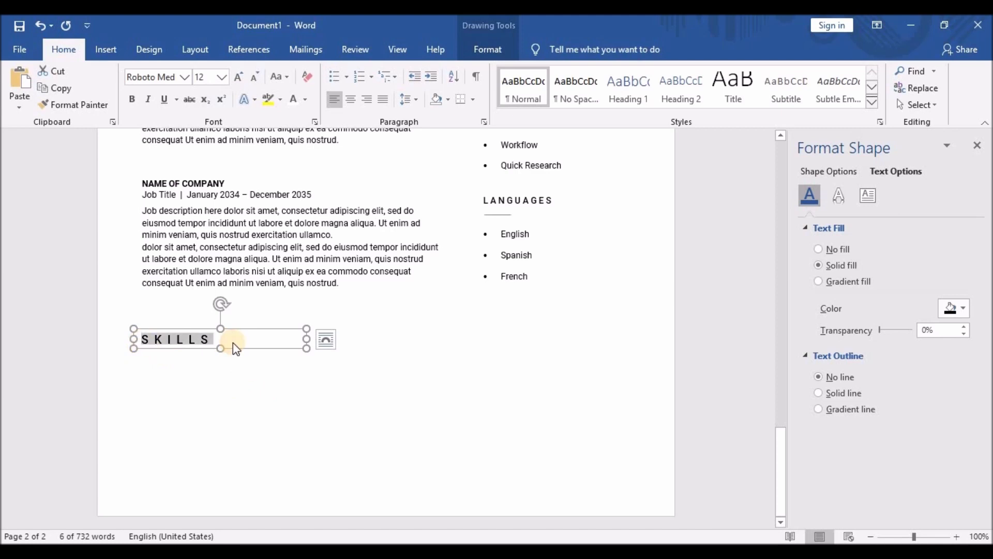
{"action": "type", "text": "INTERESTS"}
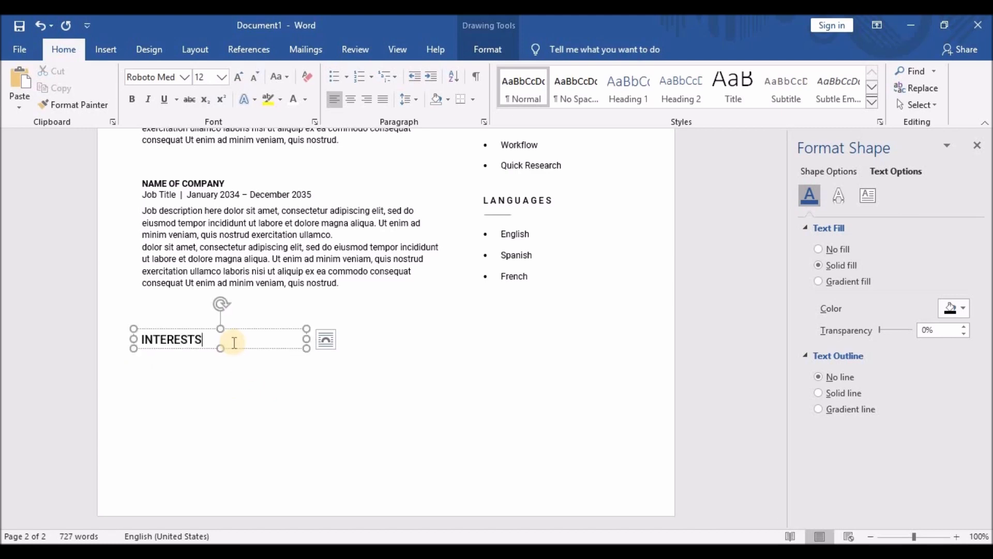
Letter-space INTERESTS evenly so it matches the SKILLS heading style.
{"action": "left_click", "coordinate": [148, 343]}
{"action": "left_click", "coordinate": [158, 340]}
{"action": "left_click", "coordinate": [169, 340]}
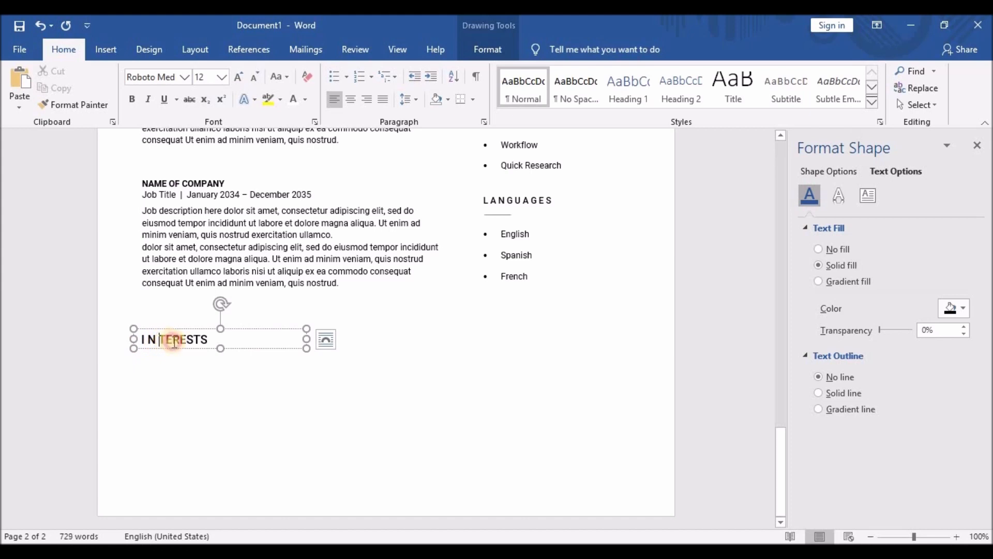
{"action": "left_click", "coordinate": [177, 341]}
{"action": "left_click", "coordinate": [188, 340]}
{"action": "left_click", "coordinate": [199, 341]}
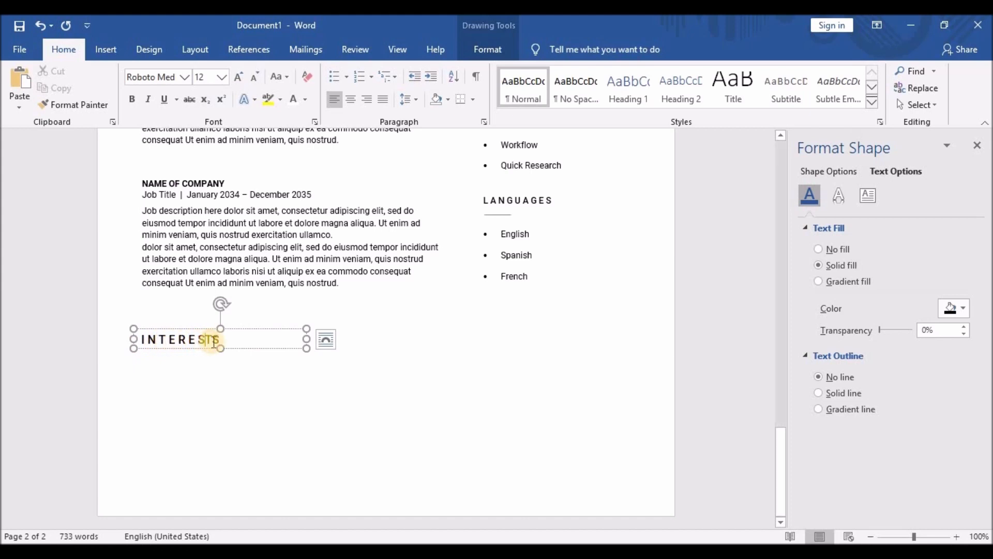
{"action": "left_click", "coordinate": [209, 341]}
{"action": "left_click", "coordinate": [217, 341]}
{"action": "left_click", "coordinate": [149, 340]}
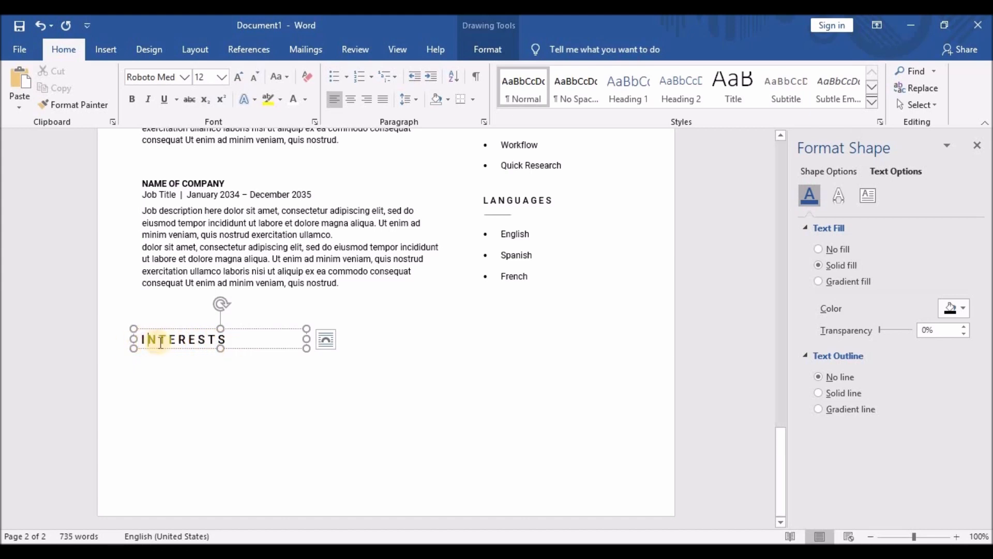
{"action": "left_click", "coordinate": [160, 340]}
{"action": "left_click", "coordinate": [173, 341]}
{"action": "left_click", "coordinate": [188, 340]}
{"action": "left_click", "coordinate": [200, 341]}
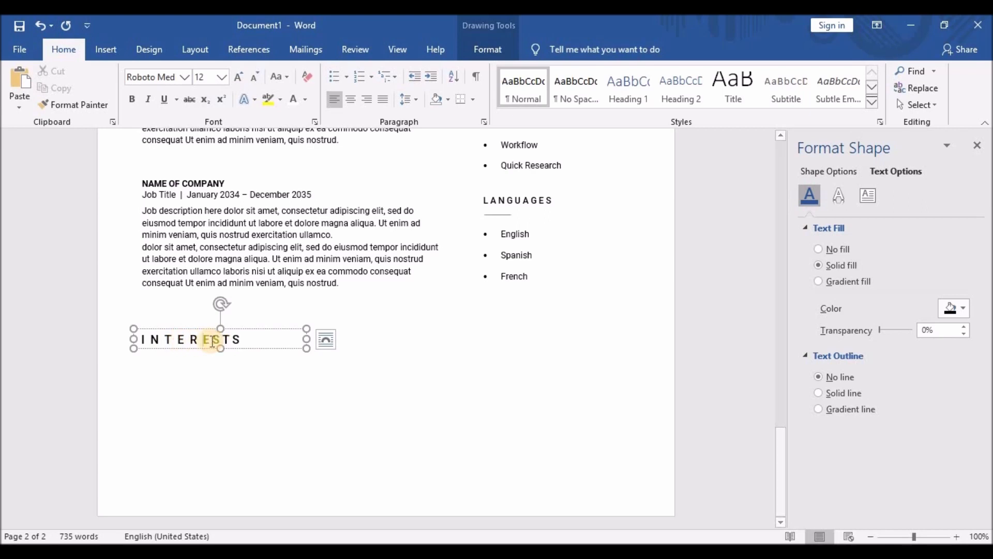
{"action": "left_click", "coordinate": [211, 341]}
{"action": "left_click", "coordinate": [224, 340]}
{"action": "left_click", "coordinate": [236, 342]}
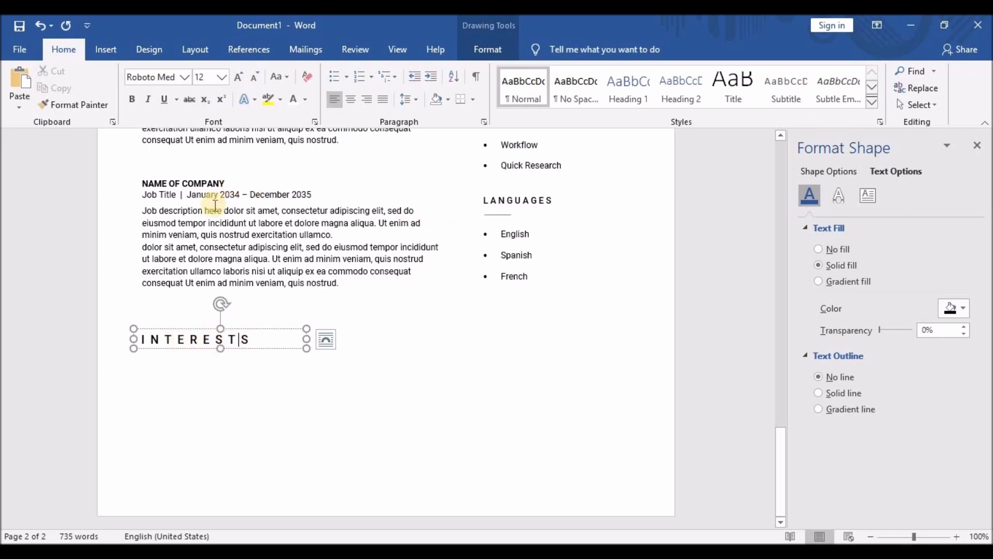
Copy the LANGUAGES box below INTERESTS and retitle it as a bold, letter-spaced HOBBIES heading.
{"action": "left_click", "coordinate": [515, 193]}
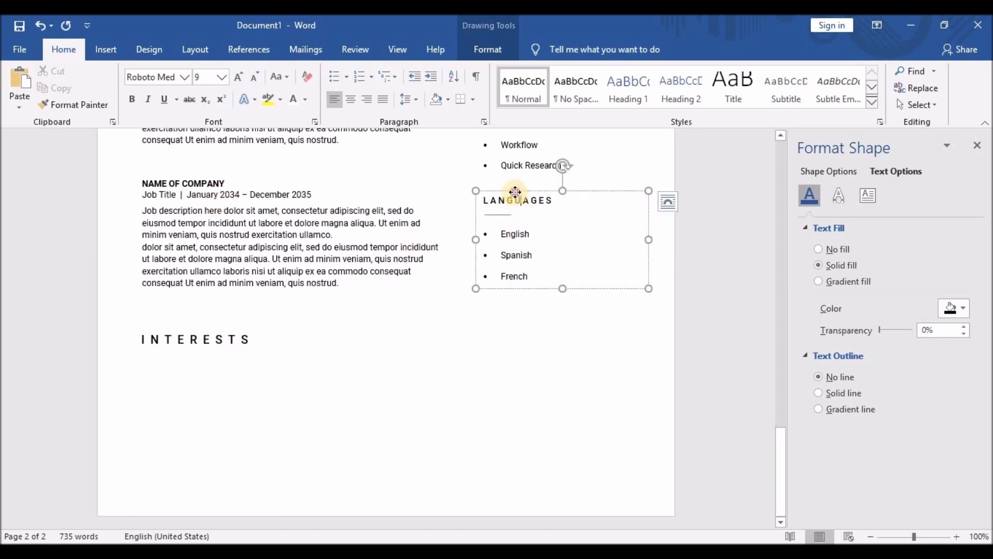
{"action": "left_click_drag", "start_coordinate": [515, 192], "coordinate": [165, 356]}
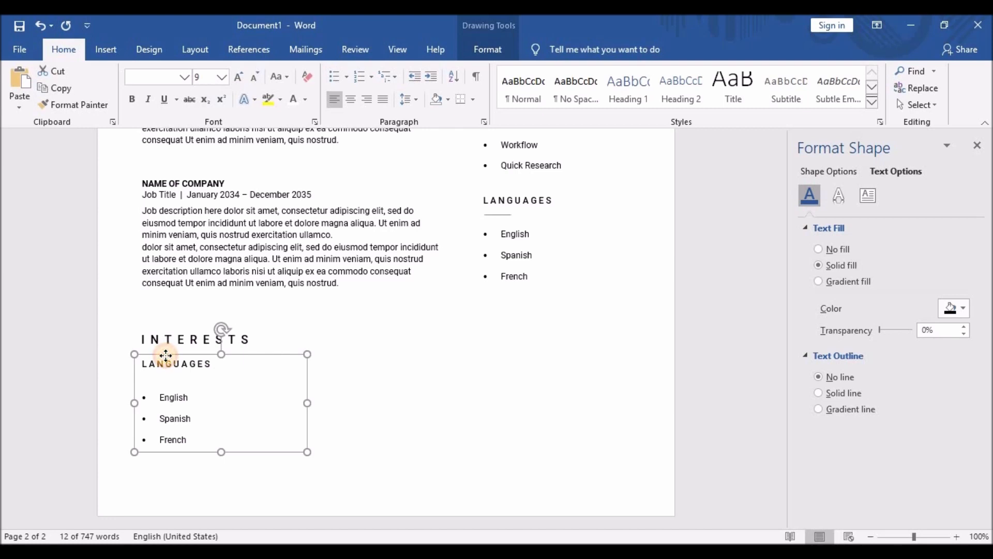
{"action": "left_click_drag", "start_coordinate": [165, 356], "coordinate": [165, 356]}
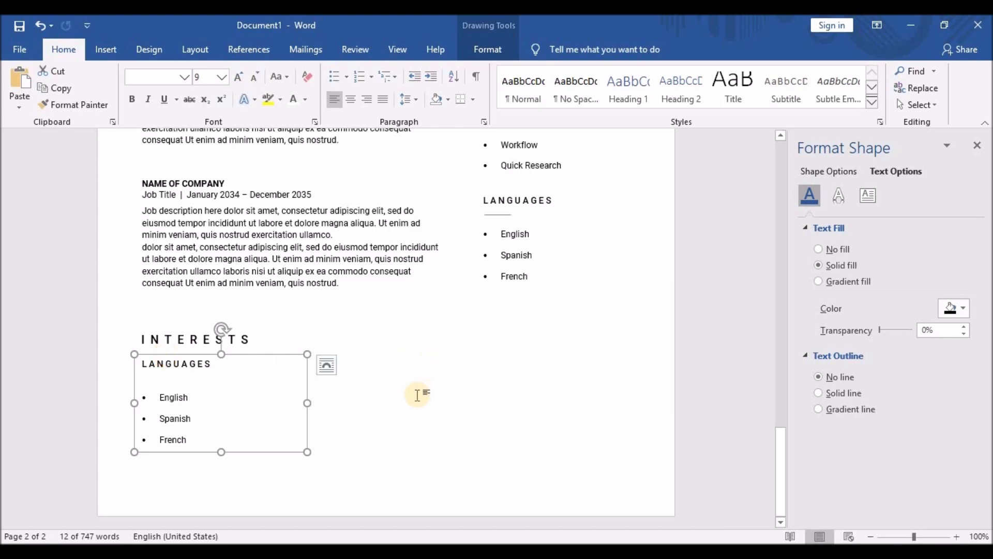
{"action": "left_click_drag", "start_coordinate": [136, 362], "coordinate": [214, 360]}
{"action": "type", "text": "HO"}
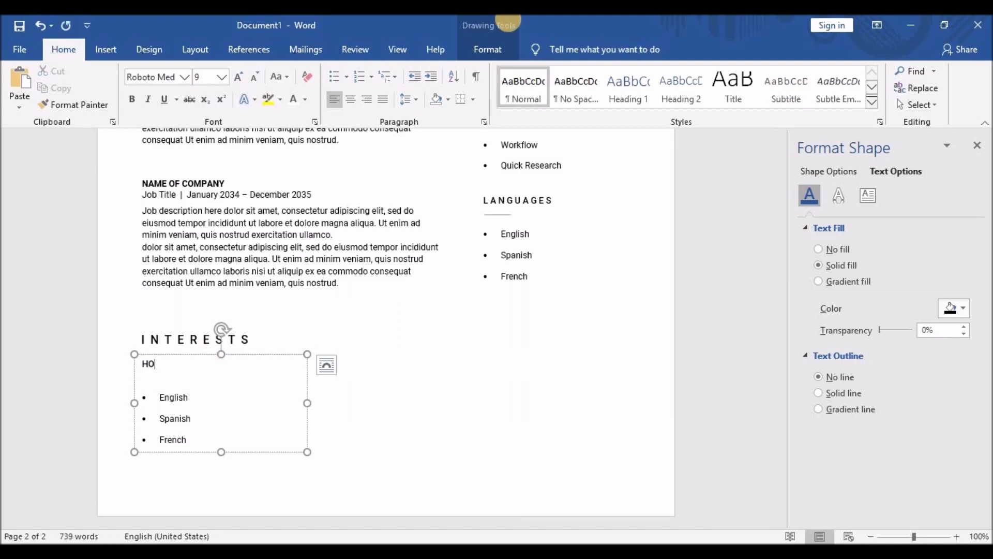
{"action": "type", "text": "BBIES"}
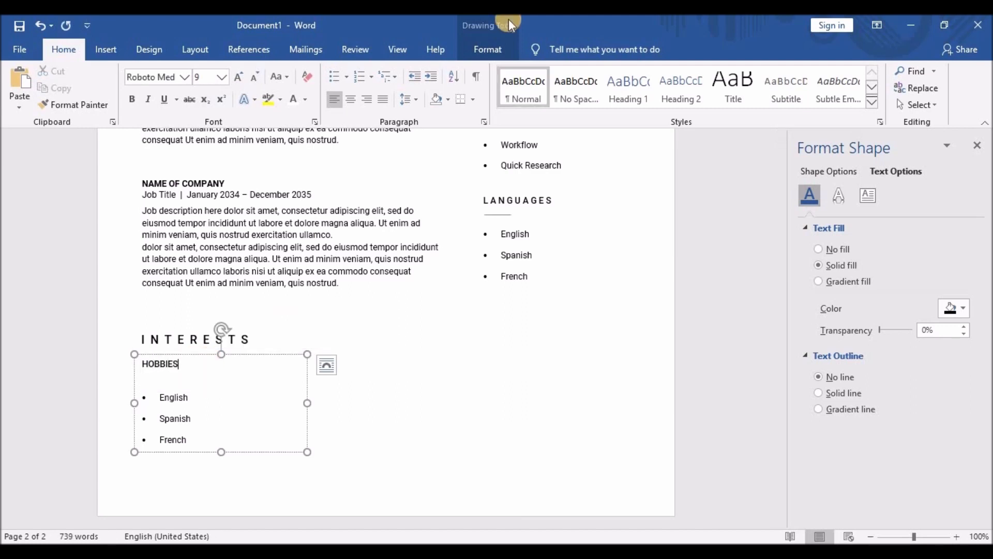
{"action": "left_click", "coordinate": [162, 364]}
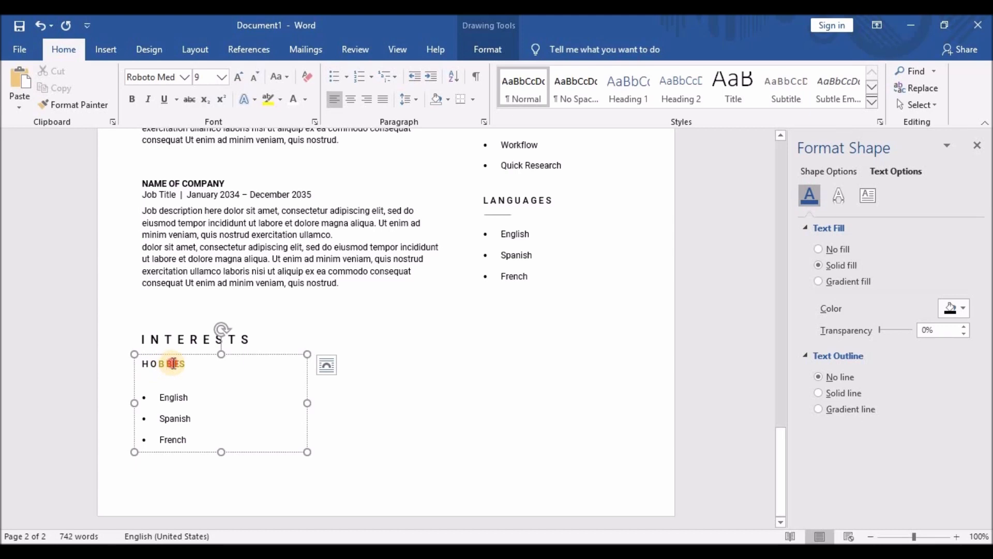
{"action": "type", "text": "I"}
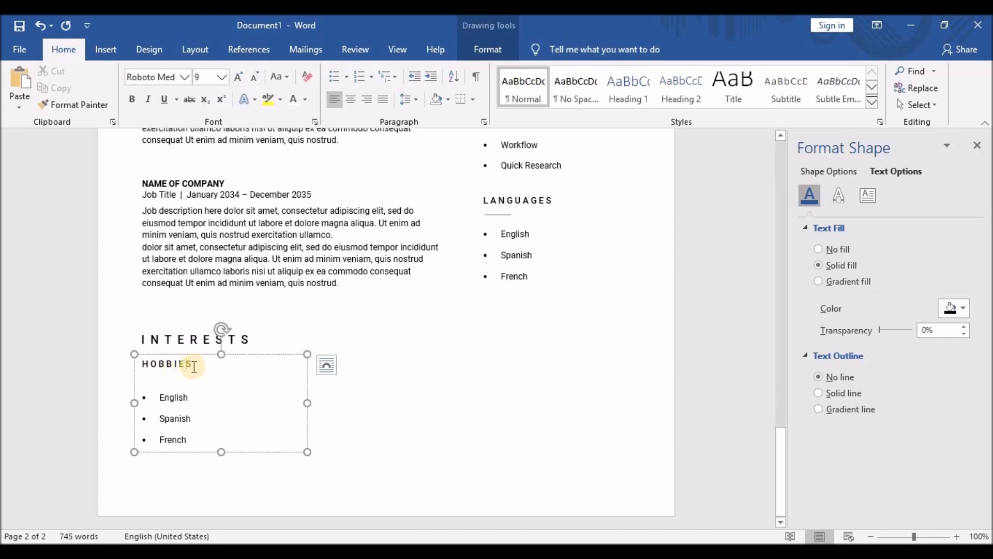
{"action": "left_click", "coordinate": [136, 364]}
{"action": "left_click", "coordinate": [132, 99]}
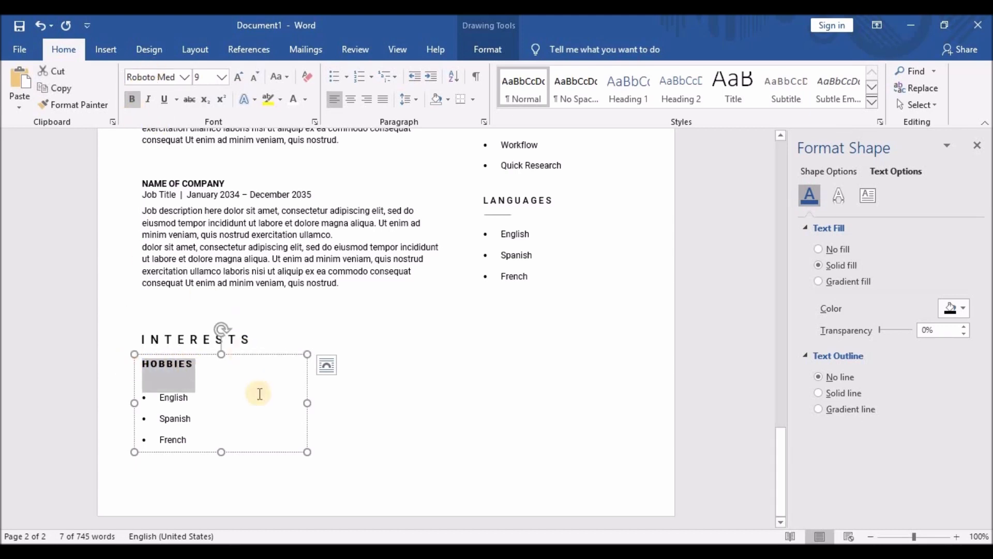
Replace the items with Travelling, Designing, Riding and Swimming, enlarging the box to show all four.
{"action": "left_click_drag", "start_coordinate": [158, 397], "coordinate": [200, 443]}
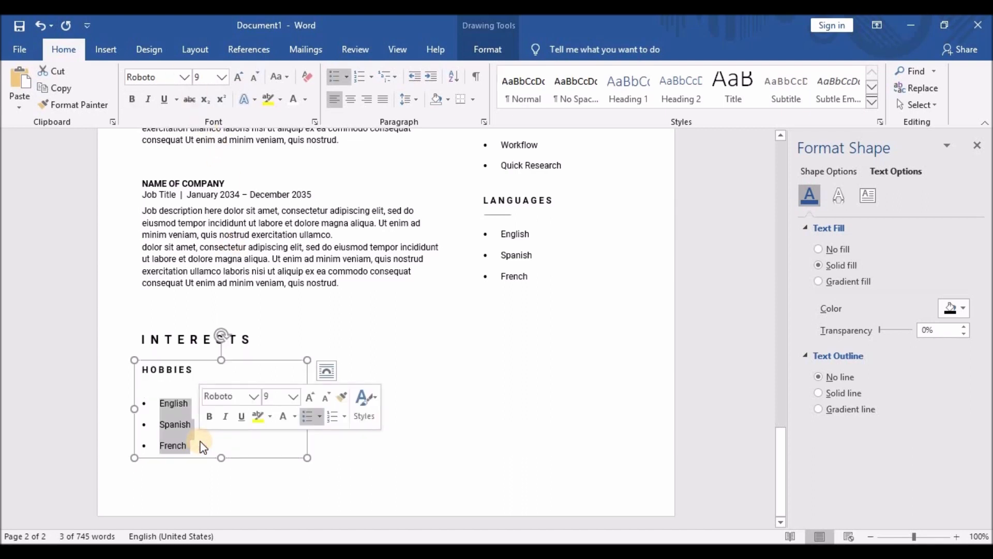
{"action": "type", "text": "Travelling"}
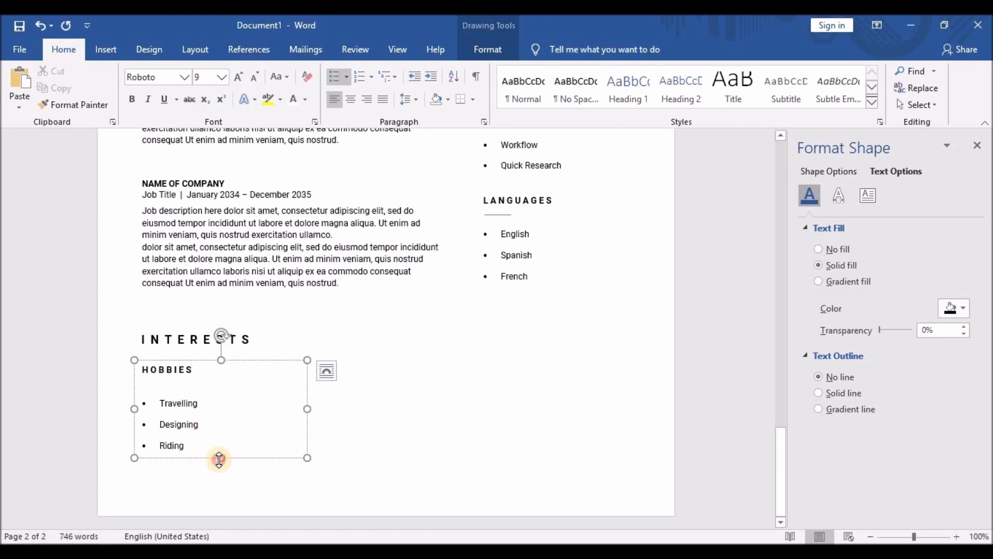
{"action": "left_click_drag", "start_coordinate": [221, 457], "coordinate": [224, 482]}
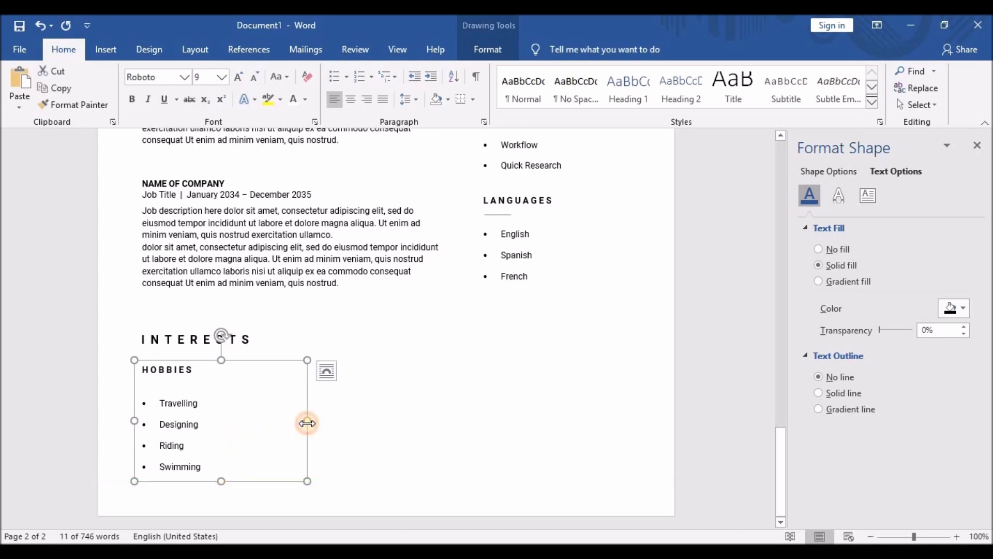
Narrow the HOBBIES box and place a duplicate of it beside the first list.
{"action": "left_click_drag", "start_coordinate": [307, 423], "coordinate": [264, 426]}
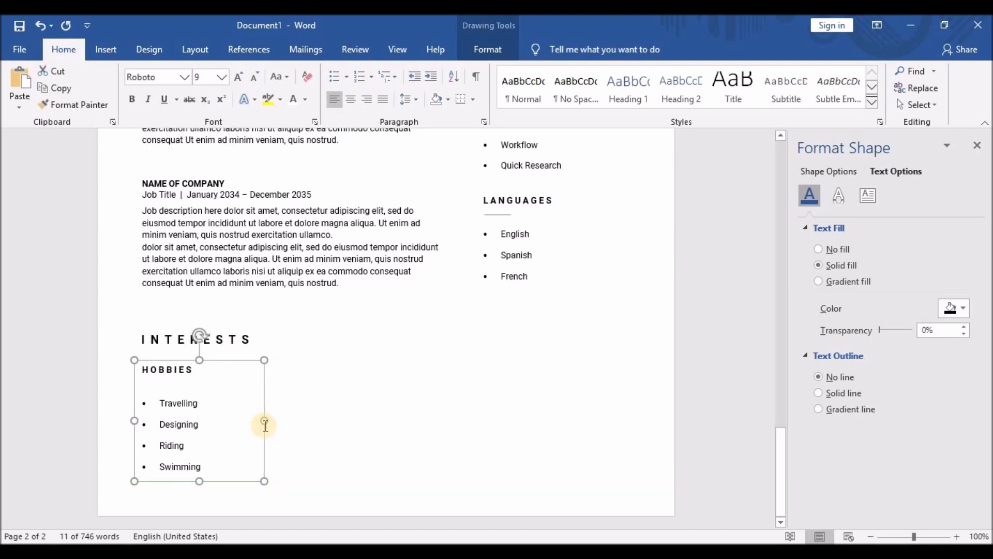
{"action": "key", "text": "ctrl+c"}
{"action": "key", "text": "ctrl+v"}
{"action": "left_click_drag", "start_coordinate": [231, 373], "coordinate": [344, 360]}
Drop the duplicate's heading, list Photography, Calligraphy, Writing and Researching, and align it with the first list.
{"action": "left_click", "coordinate": [275, 393]}
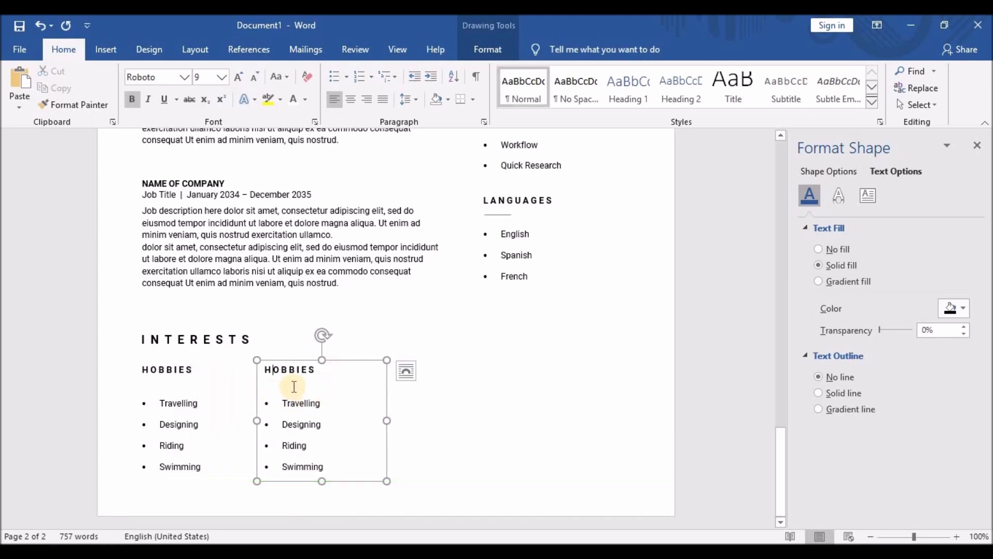
{"action": "left_click_drag", "start_coordinate": [263, 367], "coordinate": [325, 380]}
{"action": "key", "text": "Delete"}
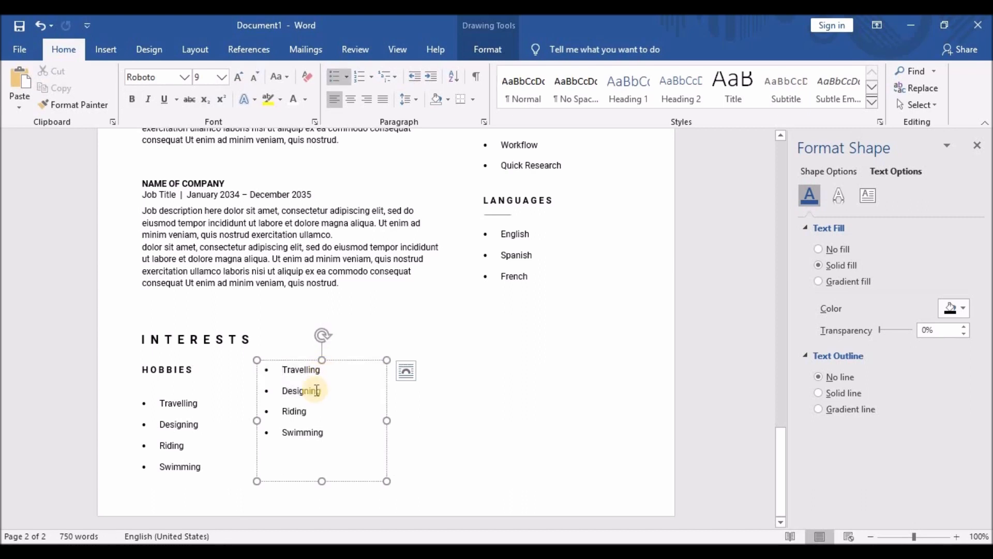
{"action": "left_click_drag", "start_coordinate": [282, 368], "coordinate": [342, 437]}
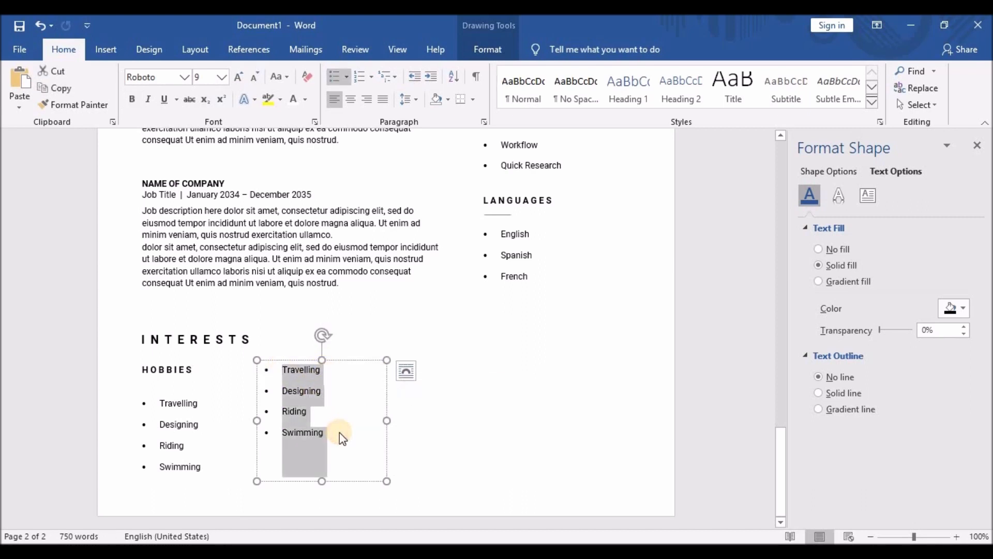
{"action": "type", "text": "Photography"}
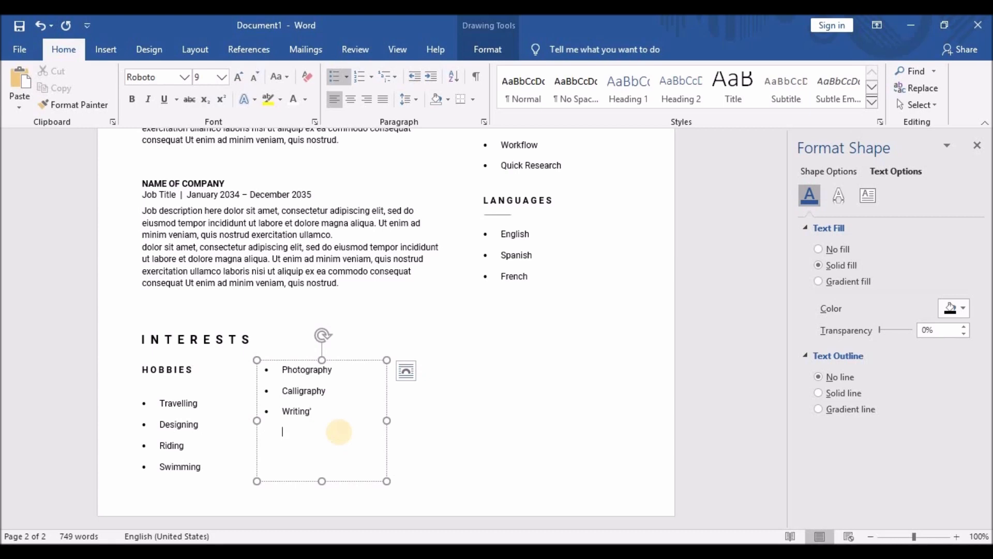
{"action": "key", "text": "BackSpace"}
{"action": "left_click_drag", "start_coordinate": [322, 359], "coordinate": [322, 395]}
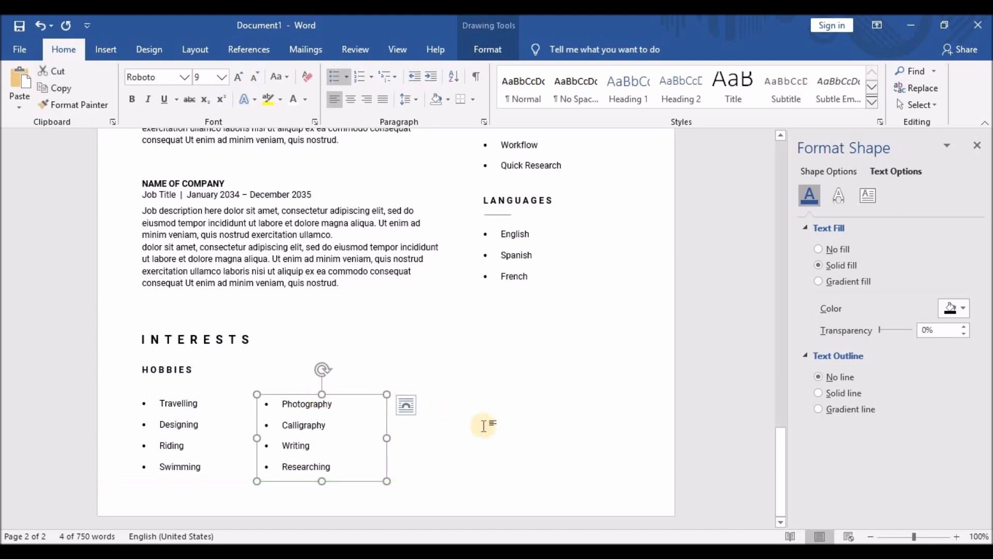
{"action": "left_click", "coordinate": [205, 334]}
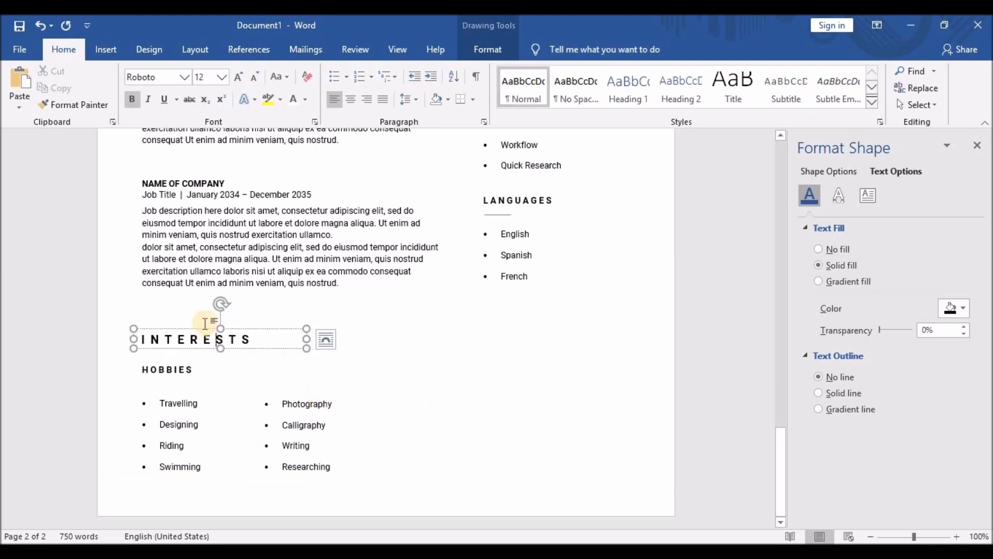
Copy the INTERESTS heading into the right column, level with the original.
{"action": "left_click", "coordinate": [178, 367], "text": "shift"}
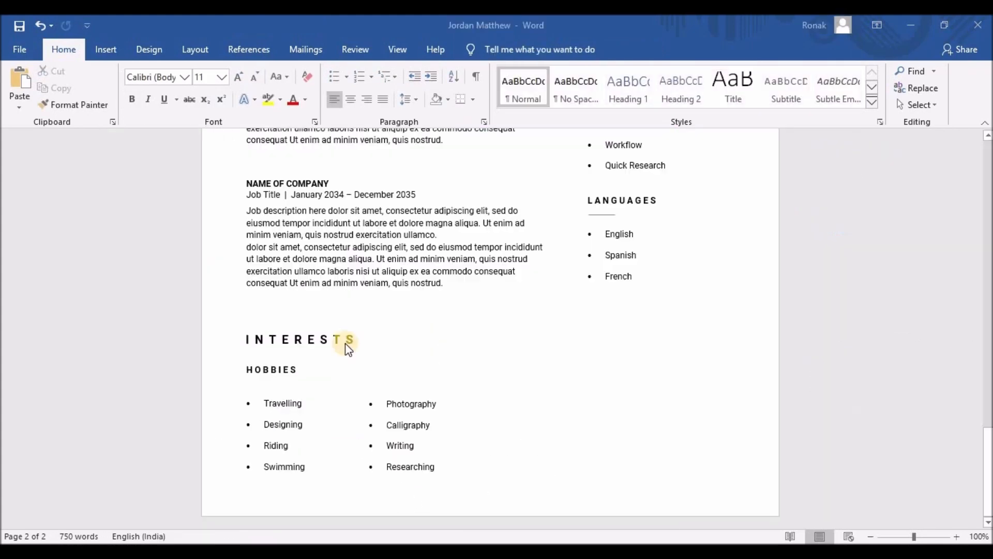
{"action": "left_click", "coordinate": [318, 338]}
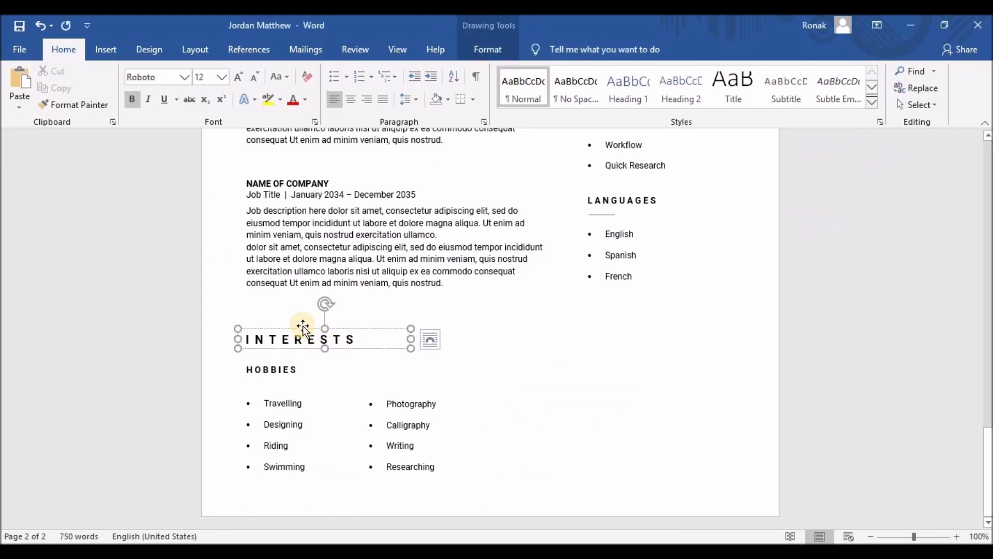
{"action": "left_click_drag", "start_coordinate": [303, 327], "coordinate": [452, 328]}
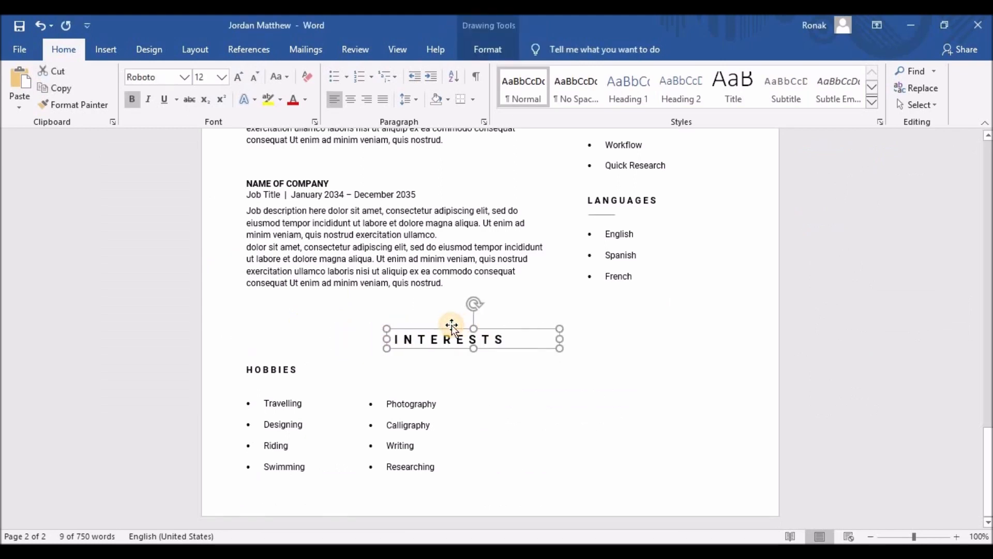
{"action": "key", "text": "ctrl+z"}
{"action": "left_click_drag", "start_coordinate": [365, 354], "coordinate": [444, 344]}
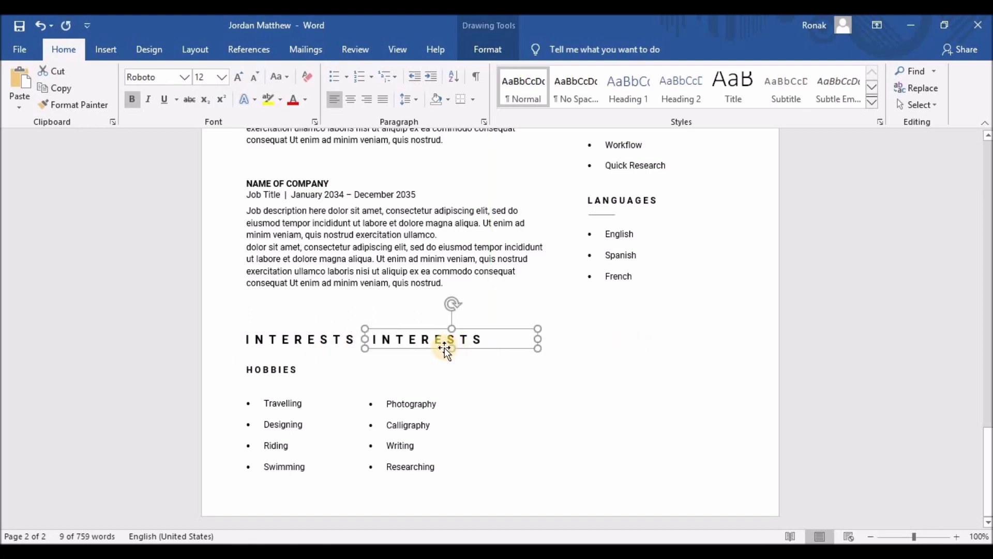
{"action": "key", "text": "ctrl+z"}
{"action": "key", "text": "Left"}
{"action": "key", "text": "Left"}
{"action": "key", "text": "Left"}
{"action": "key", "text": "Left"}
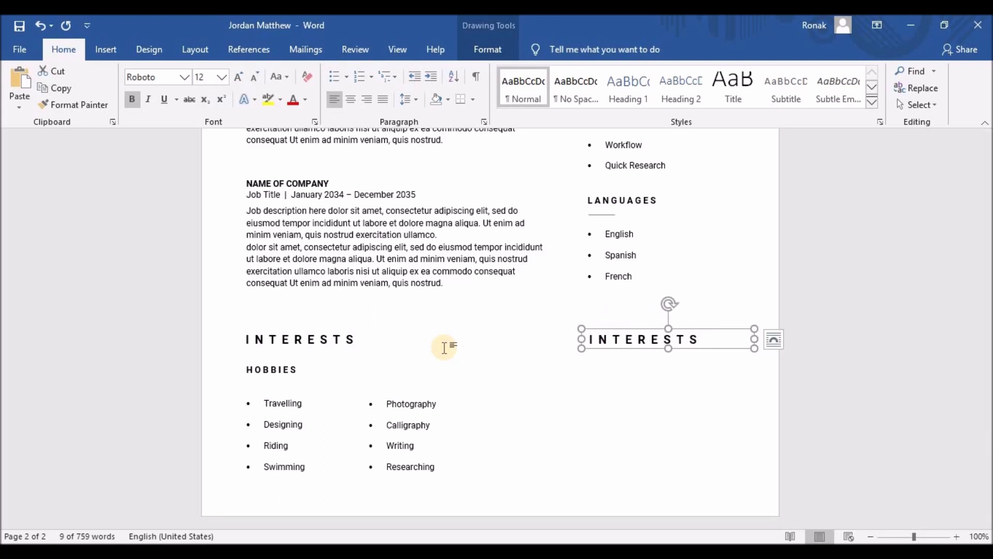
Retype the heading copy as the letter-spaced word REFERENCE.
{"action": "left_click_drag", "start_coordinate": [699, 342], "coordinate": [584, 346]}
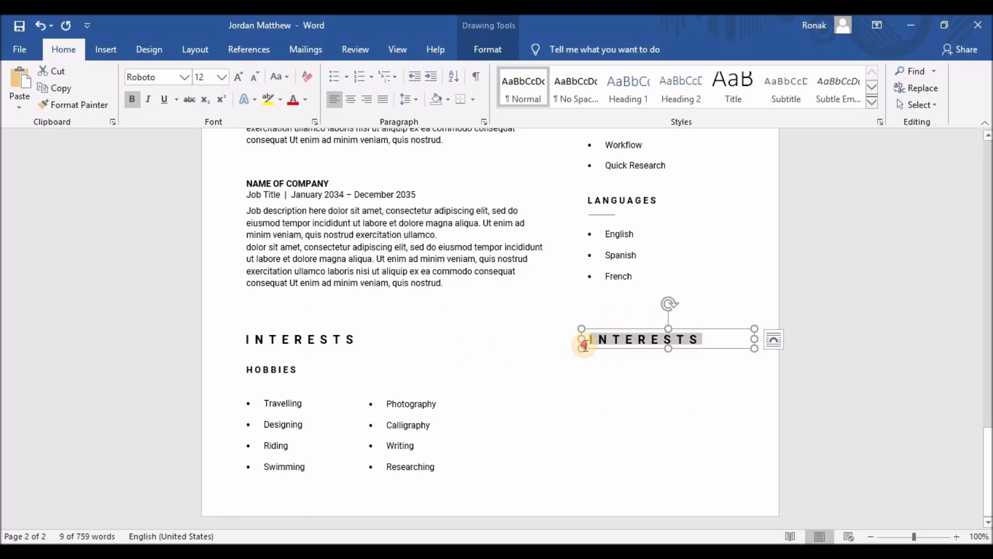
{"action": "type", "text": "REFEREN"}
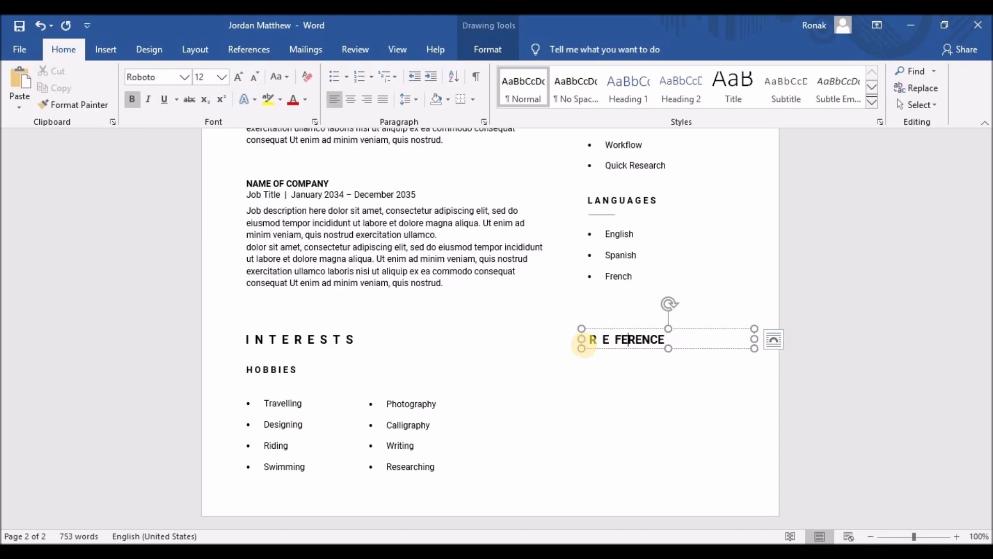
{"action": "key", "text": "Right"}
{"action": "key", "text": "Right"}
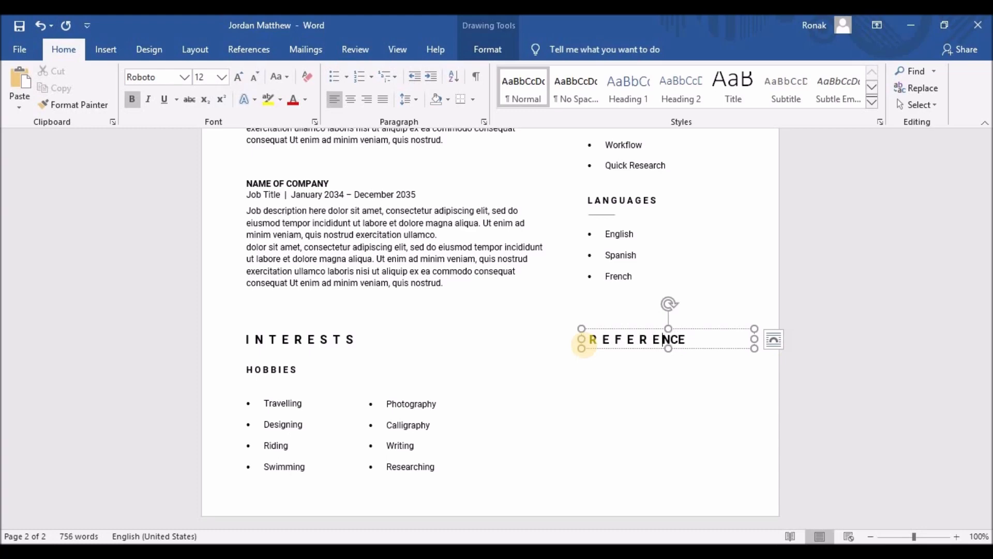
{"action": "left_click", "coordinate": [606, 361]}
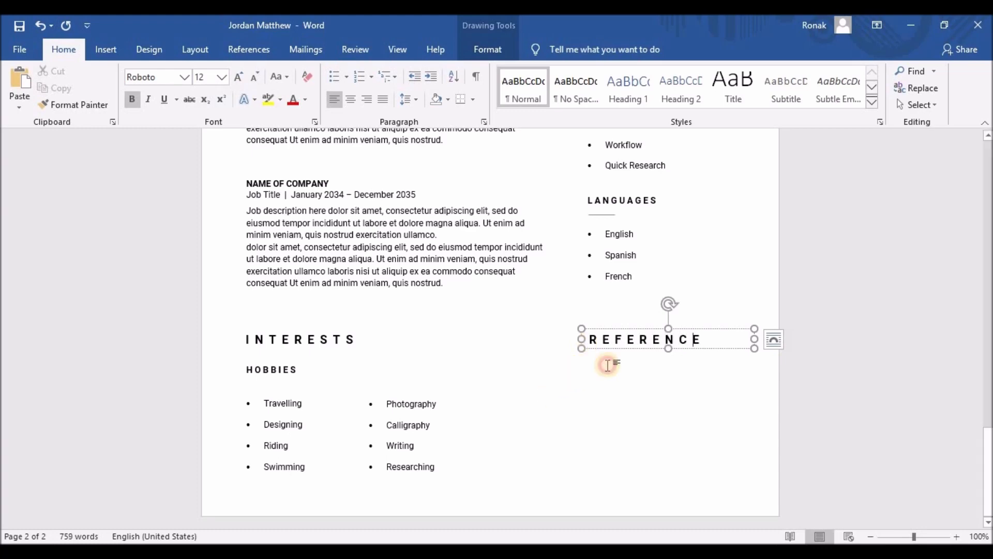
{"action": "scroll", "coordinate": [445, 404], "scroll_direction": "down", "scroll_amount": 10}
{"action": "left_click", "coordinate": [339, 431]}
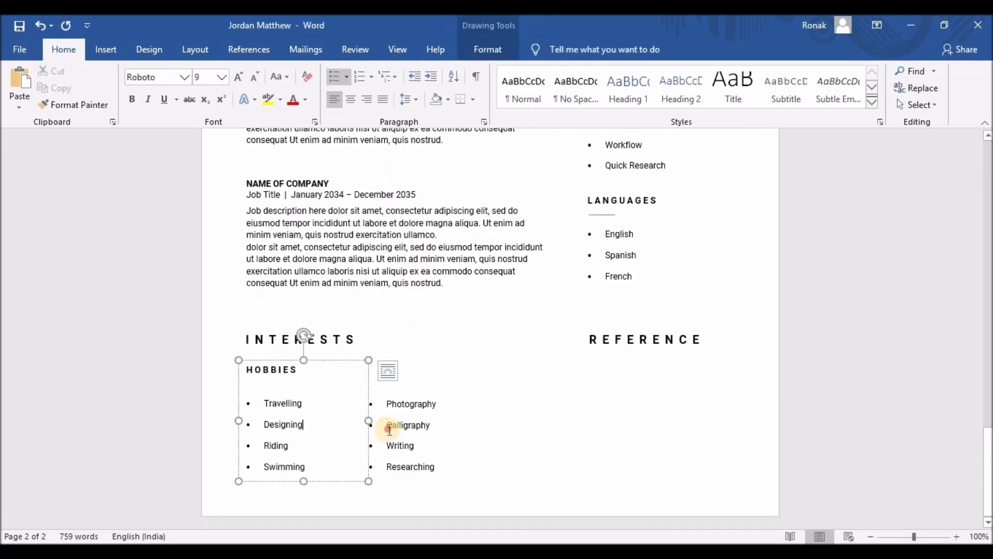
Copy a hobbies box under REFERENCE and replace its items with the pasted, unbulleted referee contact details.
{"action": "left_click", "coordinate": [416, 395]}
{"action": "left_click_drag", "start_coordinate": [417, 397], "coordinate": [608, 366]}
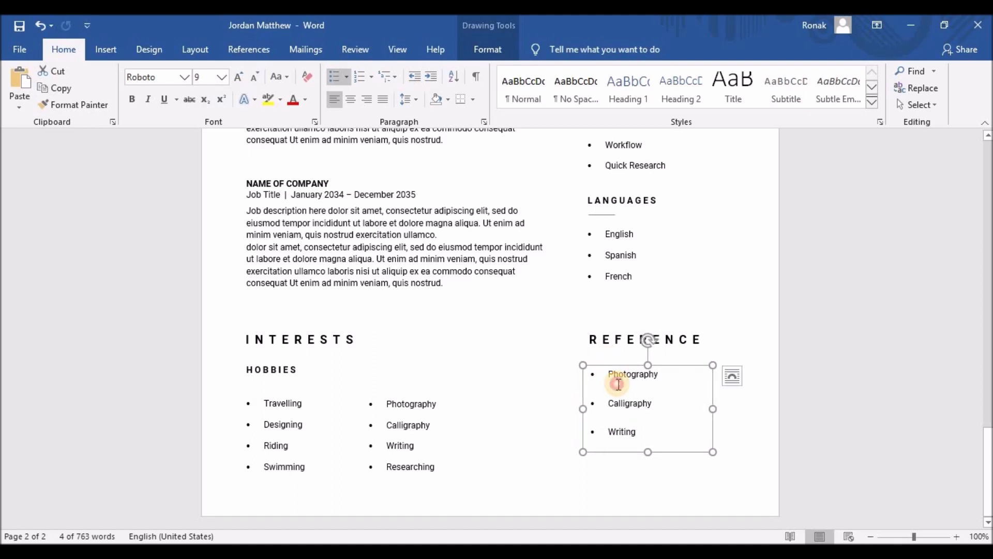
{"action": "left_click", "coordinate": [614, 378]}
{"action": "key", "text": "ctrl+a"}
{"action": "left_click", "coordinate": [333, 78]}
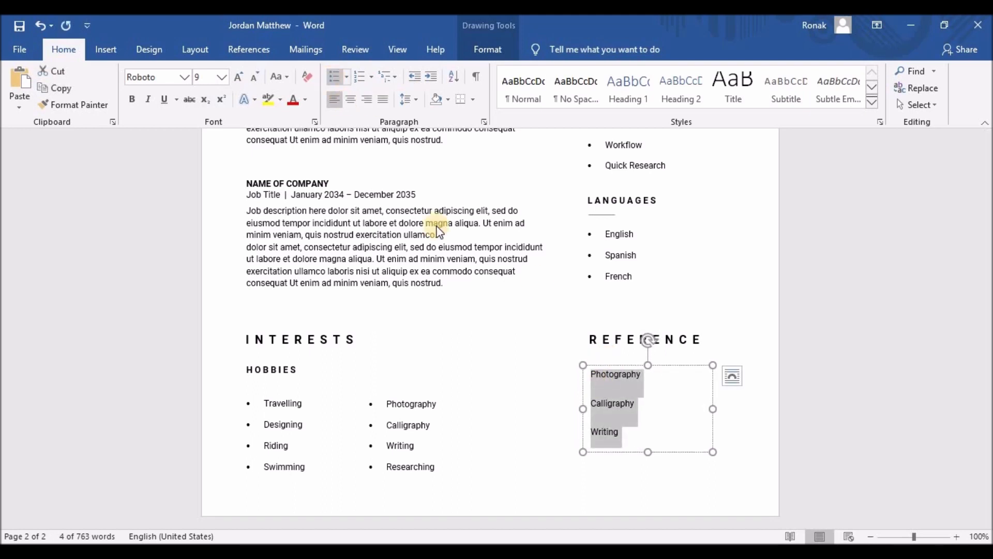
{"action": "key", "text": "ctrl+v"}
Lengthen and widen the contact box so every line shows, and align it under REFERENCE.
{"action": "left_click_drag", "start_coordinate": [651, 453], "coordinate": [650, 470]}
{"action": "mouse_move", "coordinate": [714, 418]}
{"action": "left_mouse_down"}
{"action": "mouse_move", "coordinate": [748, 417]}
{"action": "mouse_move", "coordinate": [732, 414]}
{"action": "left_mouse_up"}
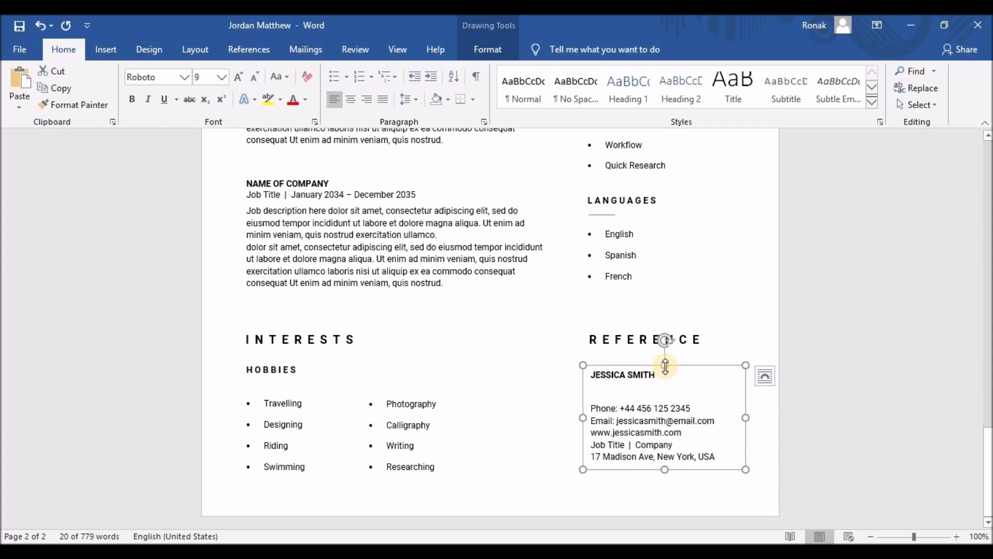
{"action": "left_click", "coordinate": [666, 366]}
{"action": "left_click_drag", "start_coordinate": [619, 366], "coordinate": [626, 370]}
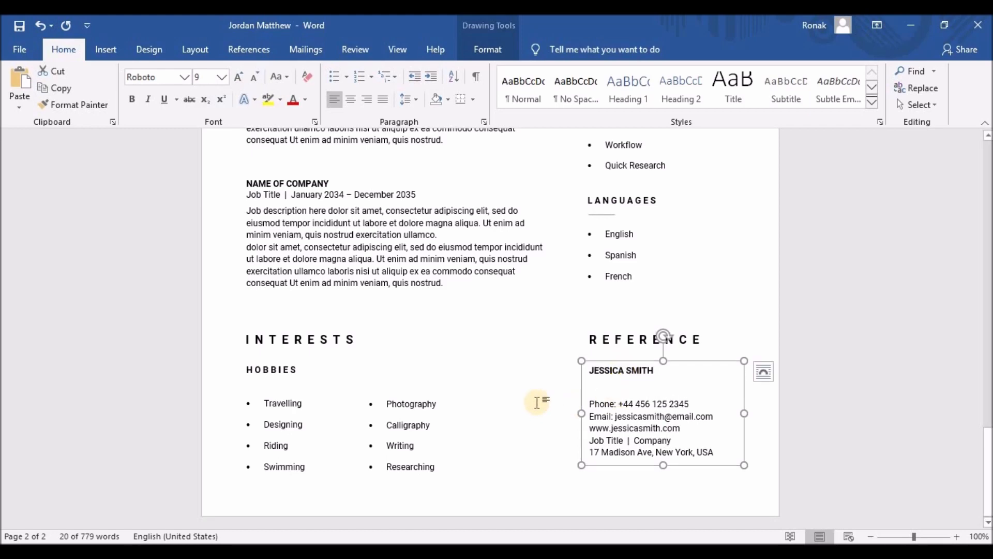
{"action": "scroll", "coordinate": [610, 328], "scroll_direction": "up", "scroll_amount": 7}
{"action": "scroll", "coordinate": [608, 251], "scroll_direction": "down", "scroll_amount": 4}
{"action": "left_click", "coordinate": [602, 219]}
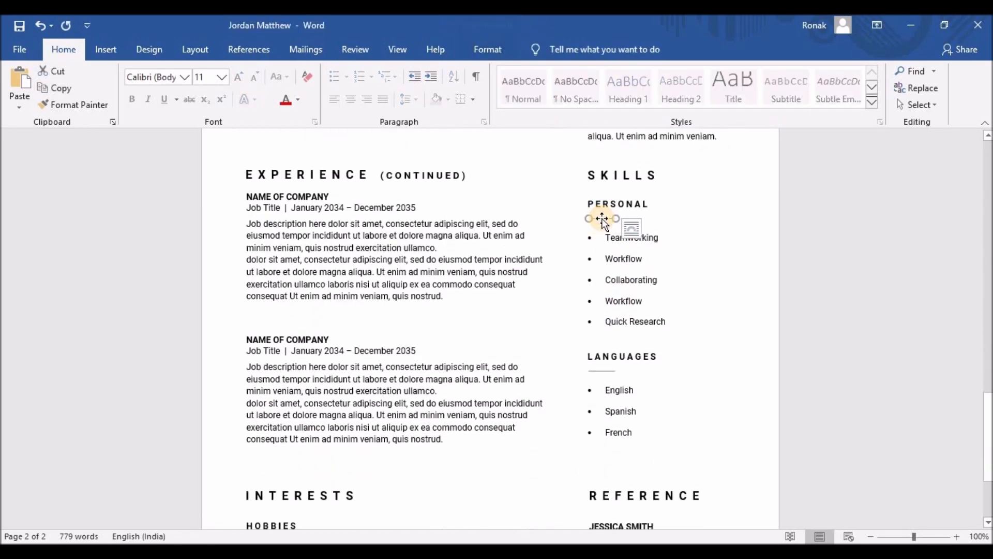
Publish the resume as a PDF to the Documents folder via Export > Create PDF/XPS.
{"action": "mouse_move", "coordinate": [603, 220]}
{"action": "left_mouse_down"}
{"action": "mouse_move", "coordinate": [611, 227]}
{"action": "mouse_move", "coordinate": [610, 515]}
{"action": "mouse_move", "coordinate": [626, 405]}
{"action": "mouse_move", "coordinate": [611, 386]}
{"action": "left_mouse_up"}
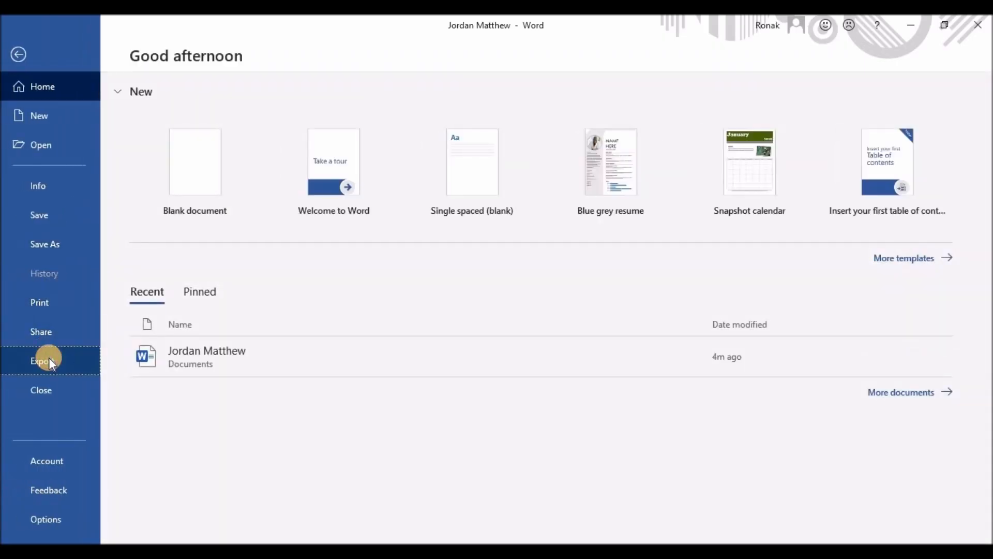
{"action": "left_click", "coordinate": [49, 358]}
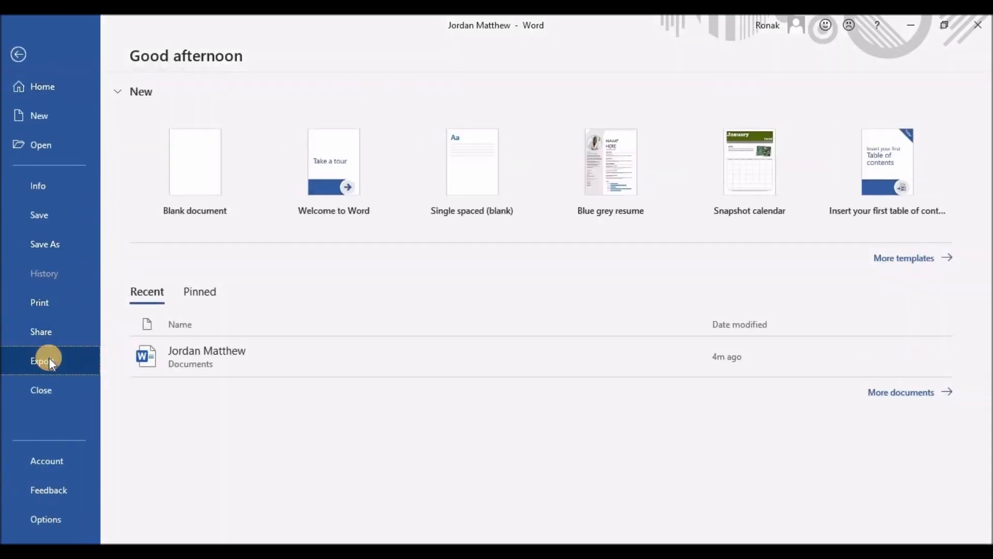
{"action": "left_click", "coordinate": [421, 222]}
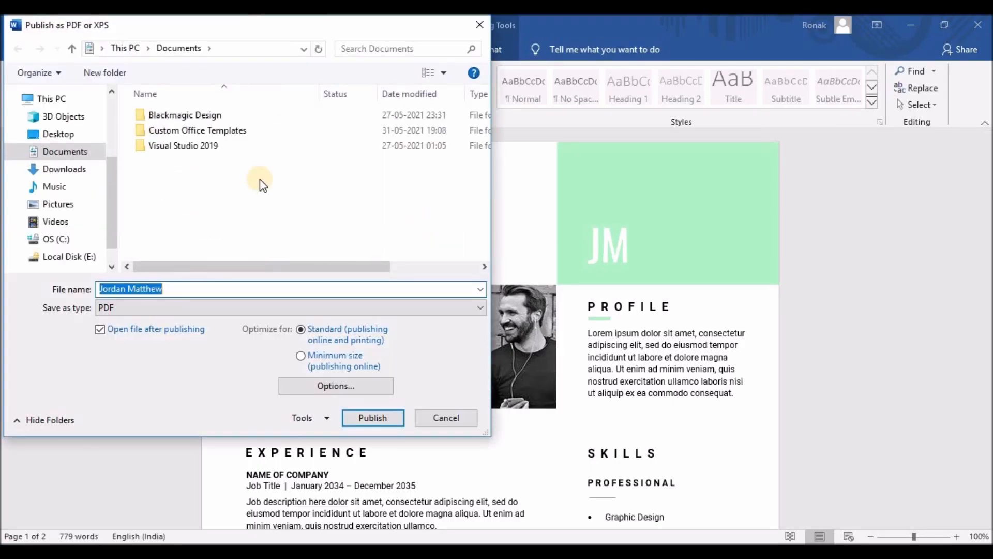
{"action": "left_click", "coordinate": [365, 417]}
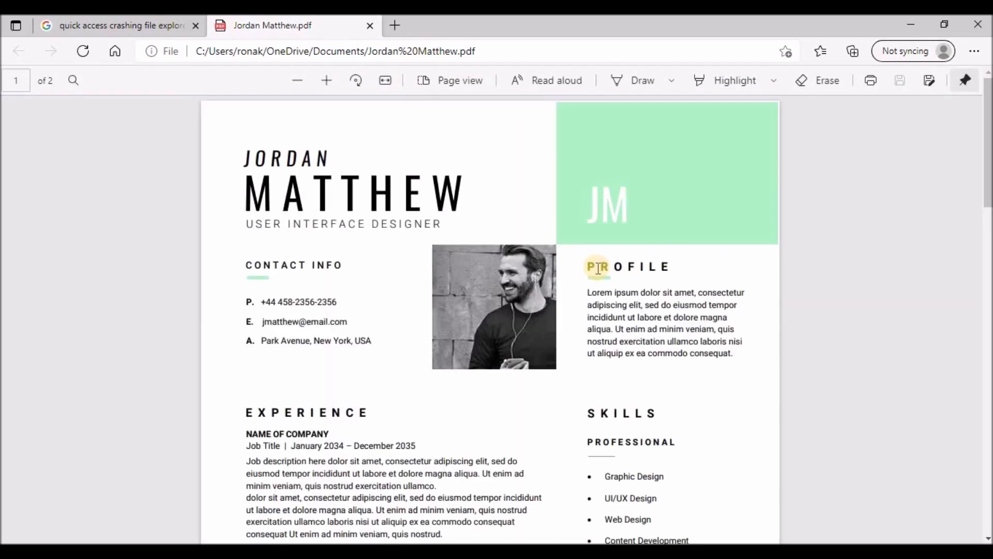
Scroll the PDF in Edge down to page 2's Interests and Reference sections, then close the browser.
{"action": "scroll", "coordinate": [598, 268], "scroll_direction": "down", "scroll_amount": 5}
{"action": "scroll", "coordinate": [598, 268], "scroll_direction": "down", "scroll_amount": 10}
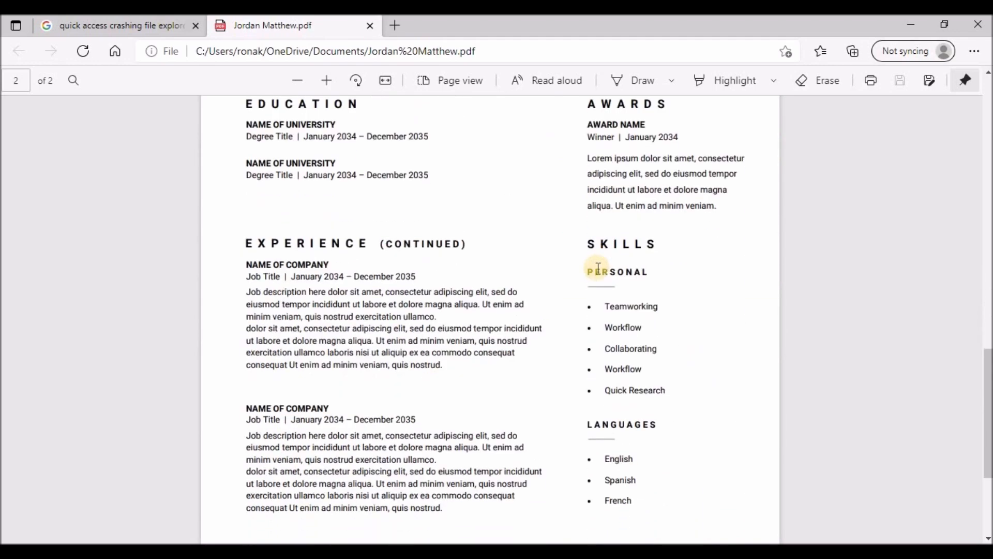
{"action": "scroll", "coordinate": [595, 268], "scroll_direction": "down", "scroll_amount": 4}
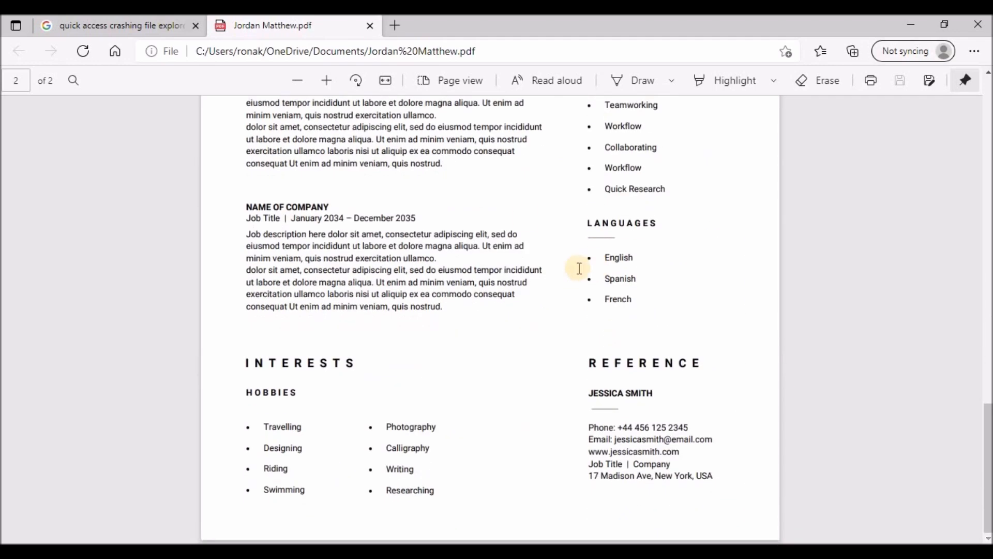
{"action": "left_click", "coordinate": [978, 24]}
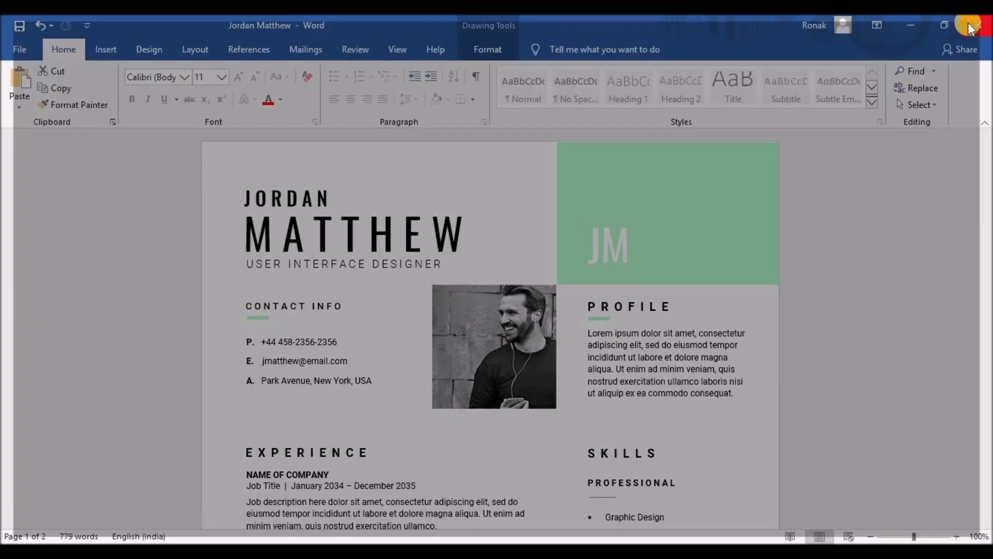